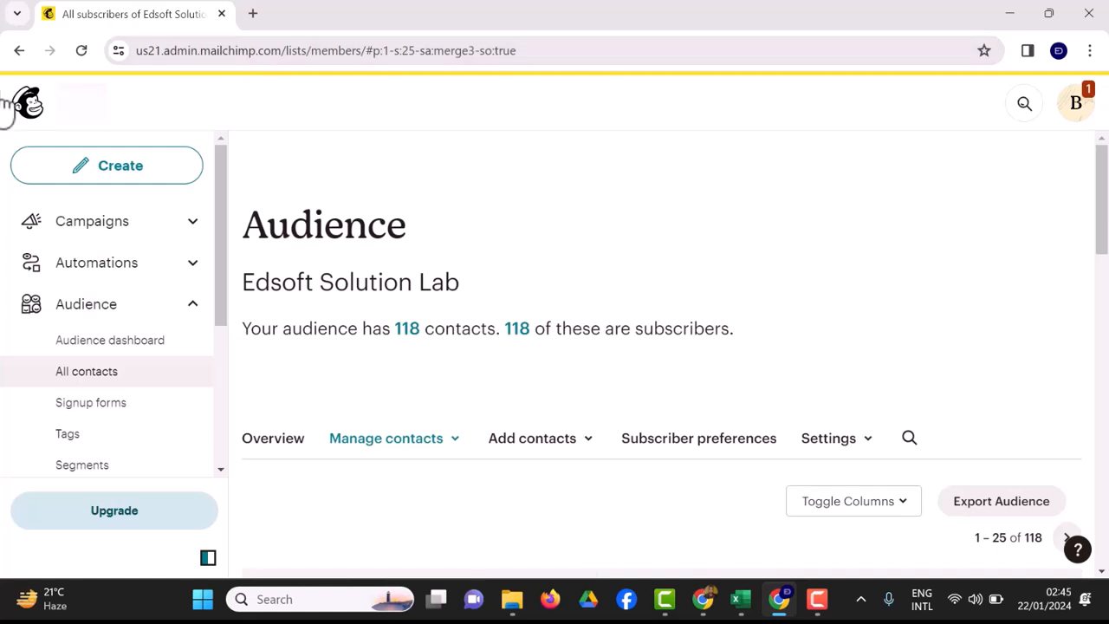
From the Create menu, scroll to the Landing page card and build a new landing page.
{"action": "left_click", "coordinate": [79, 176]}
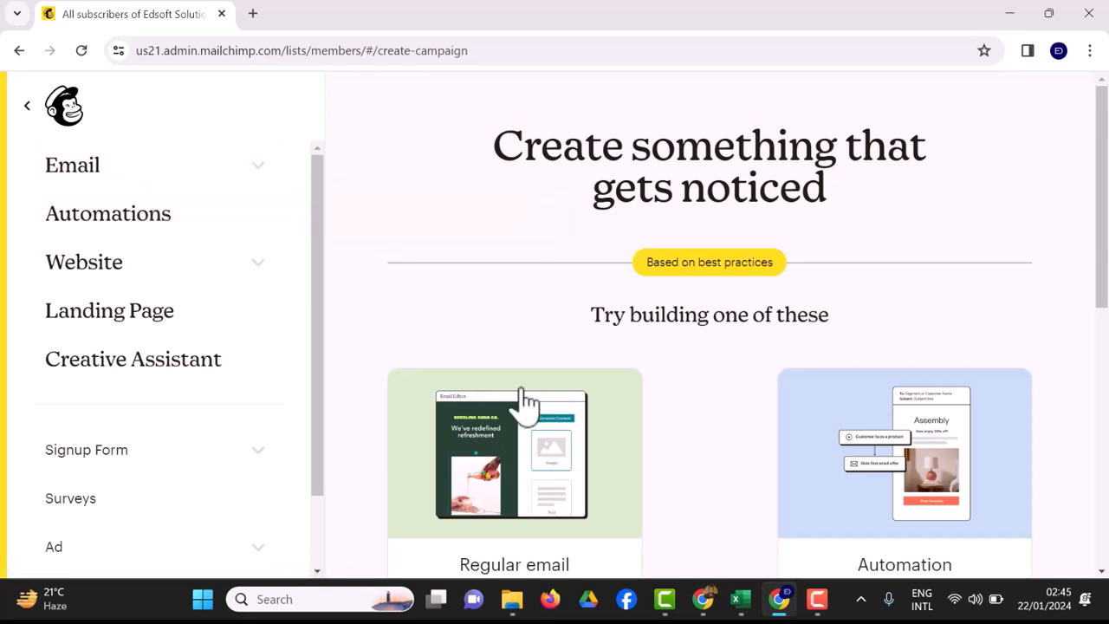
{"action": "scroll", "coordinate": [525, 403], "scroll_direction": "down", "scroll_amount": 4}
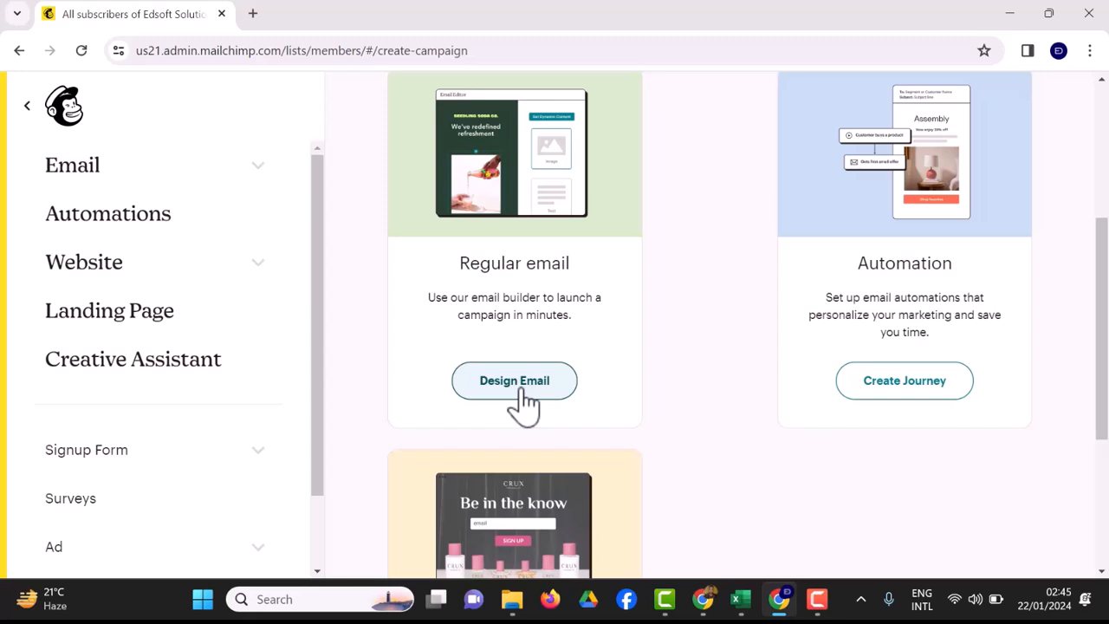
{"action": "scroll", "coordinate": [524, 403], "scroll_direction": "down", "scroll_amount": 3}
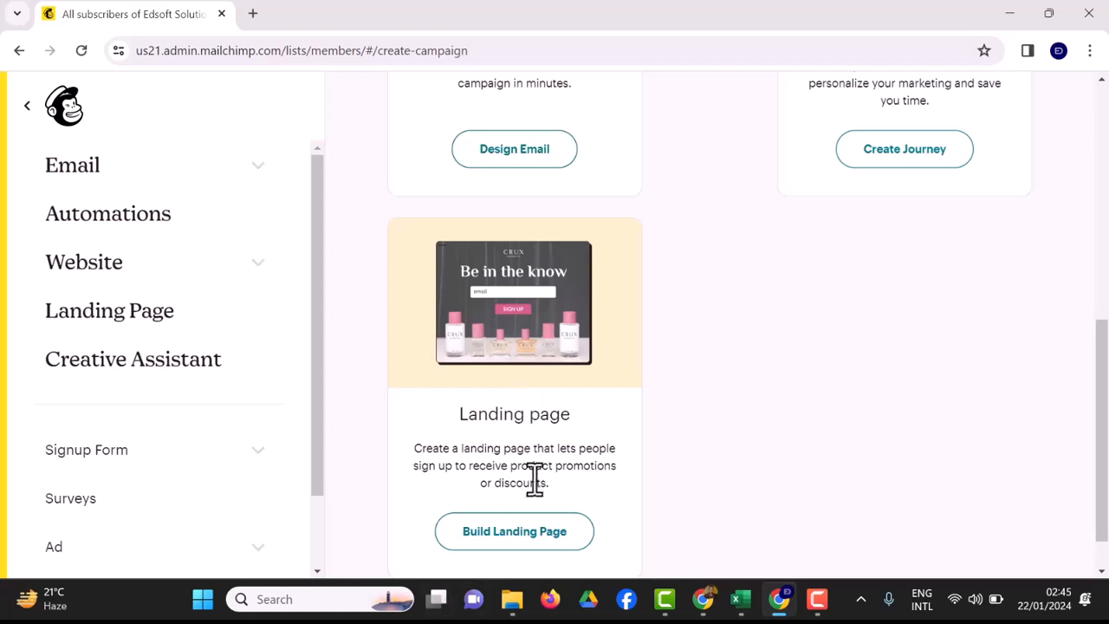
{"action": "left_click", "coordinate": [530, 544]}
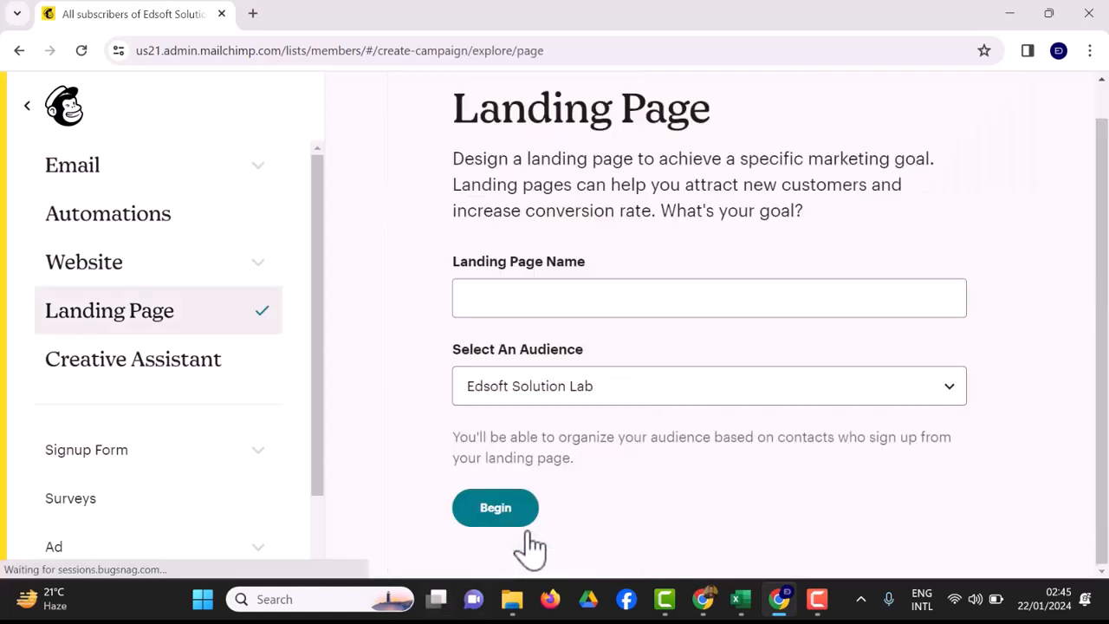
Copy the course title 'CorelDRAW Graphic Design Mastery: From Zero to Hero' from the Udemy page.
{"action": "left_click", "coordinate": [561, 289]}
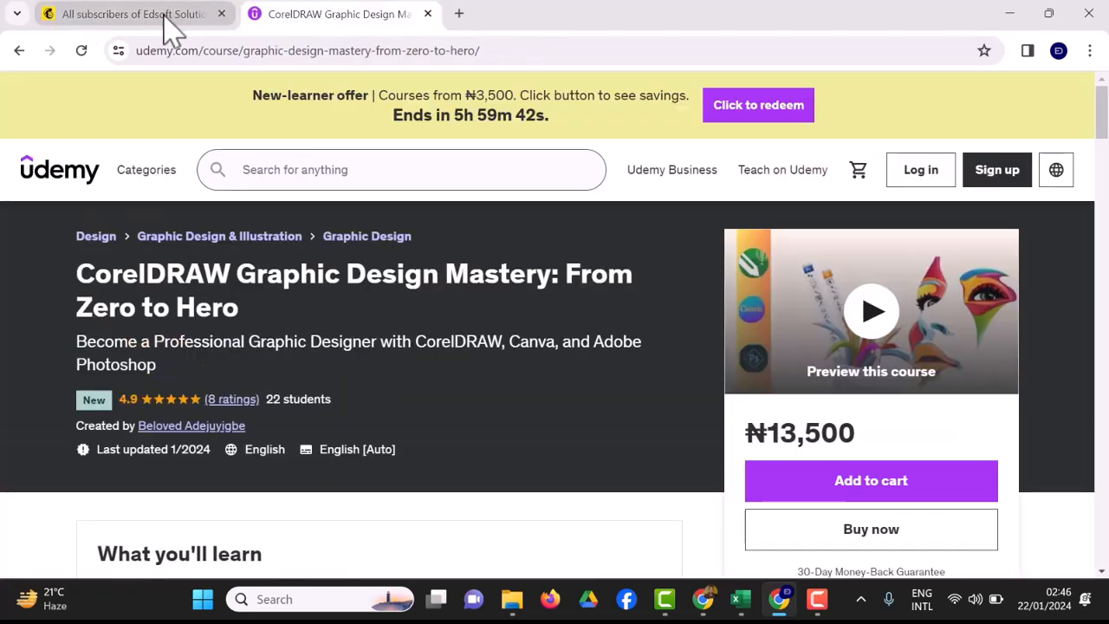
{"action": "left_click", "coordinate": [164, 21]}
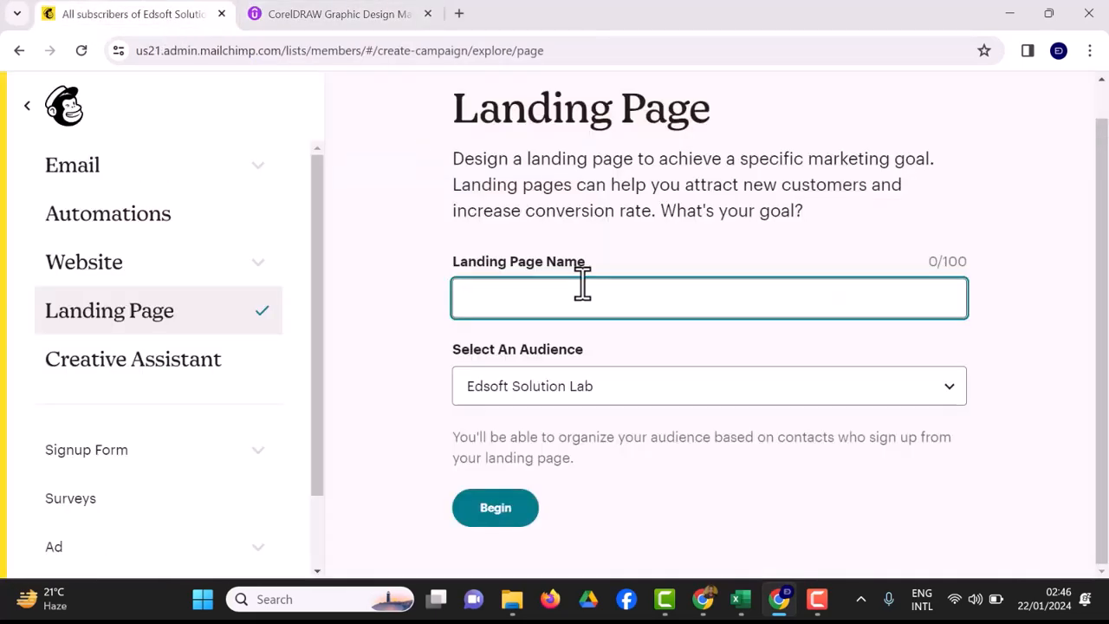
{"action": "left_click", "coordinate": [327, 24]}
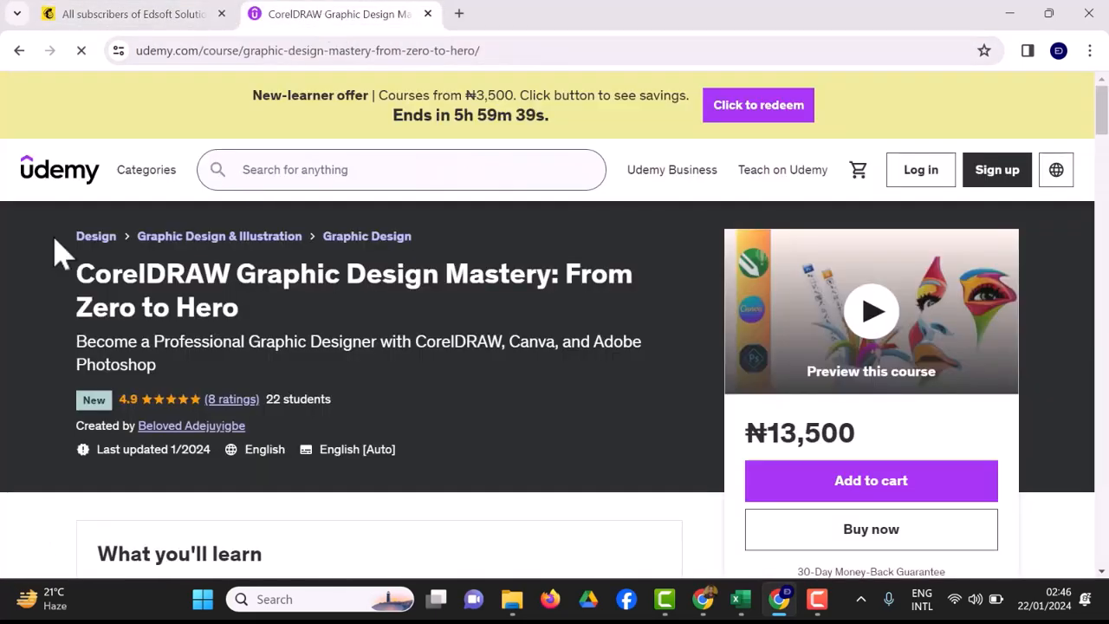
{"action": "left_click_drag", "start_coordinate": [76, 275], "coordinate": [255, 321]}
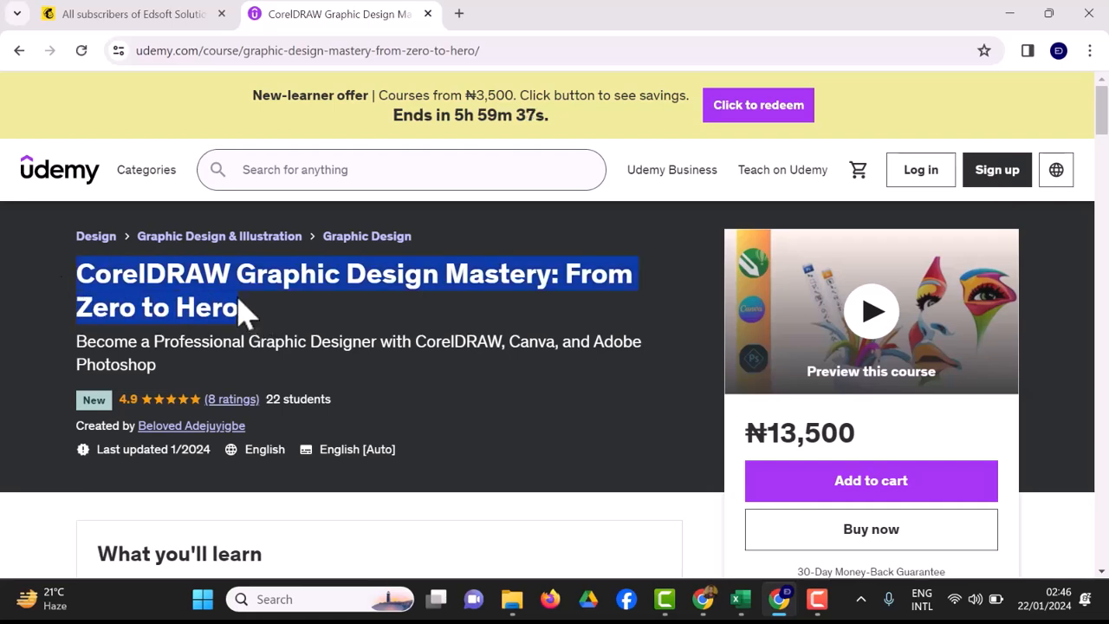
{"action": "right_click", "coordinate": [232, 291]}
{"action": "left_click", "coordinate": [274, 310]}
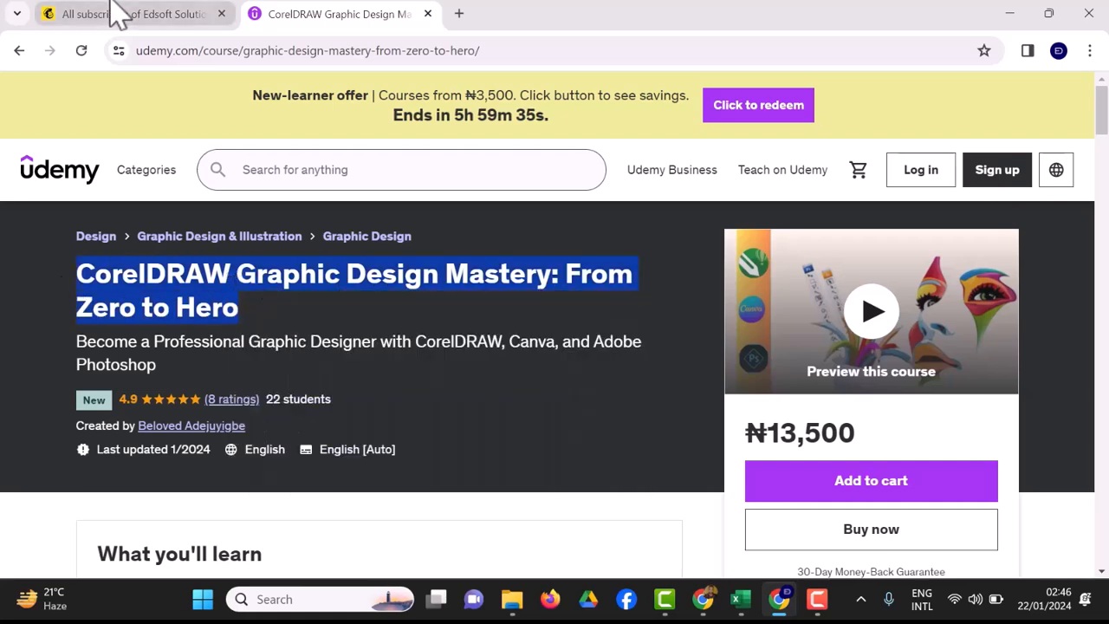
Paste the title as the landing page name and keep Edsoft Solution Lab as the audience.
{"action": "left_click", "coordinate": [113, 12]}
{"action": "left_click", "coordinate": [518, 287]}
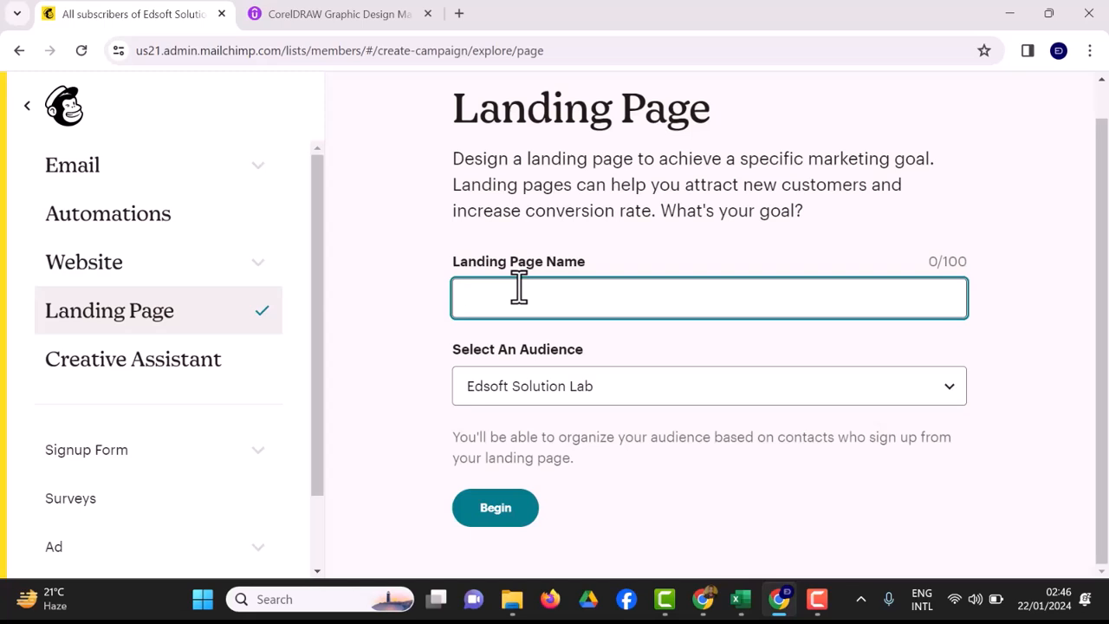
{"action": "key", "text": "ctrl+v"}
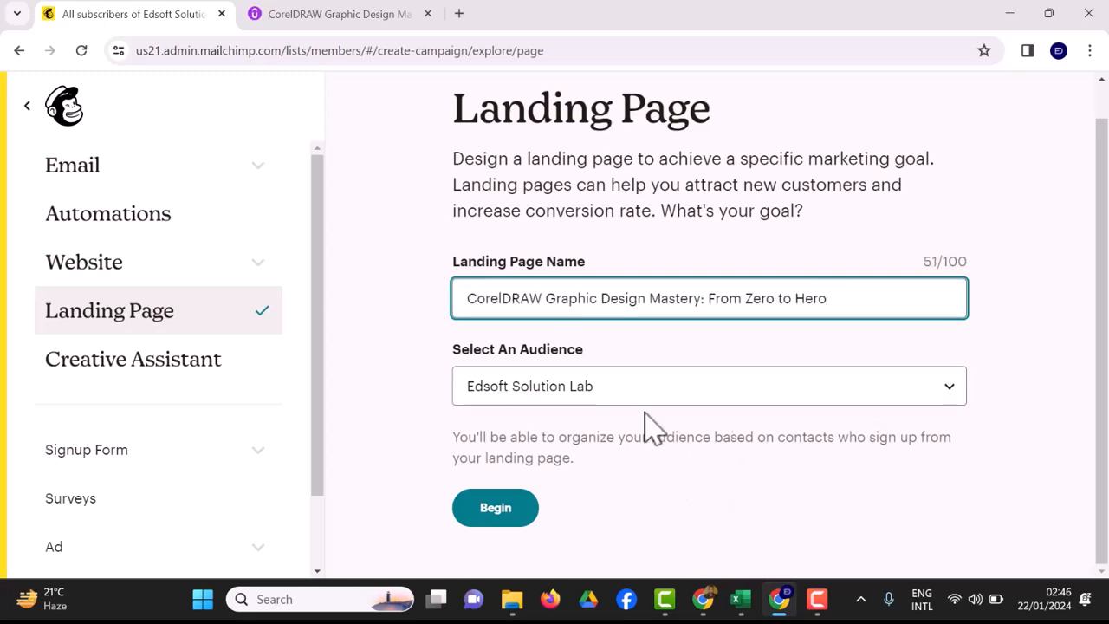
{"action": "left_click", "coordinate": [657, 399]}
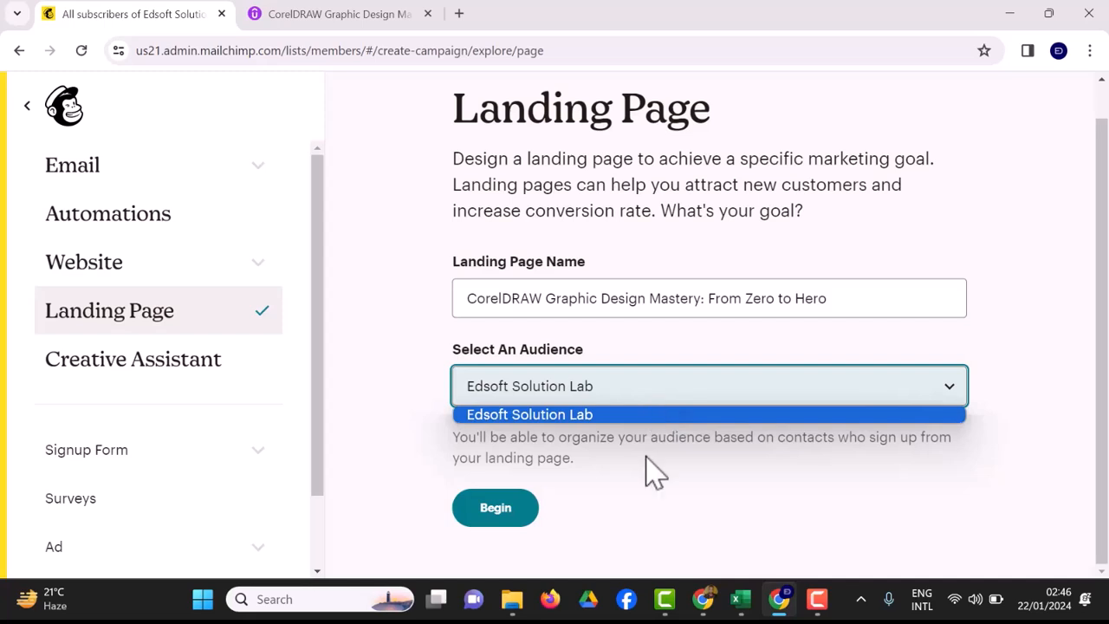
{"action": "left_click", "coordinate": [652, 510]}
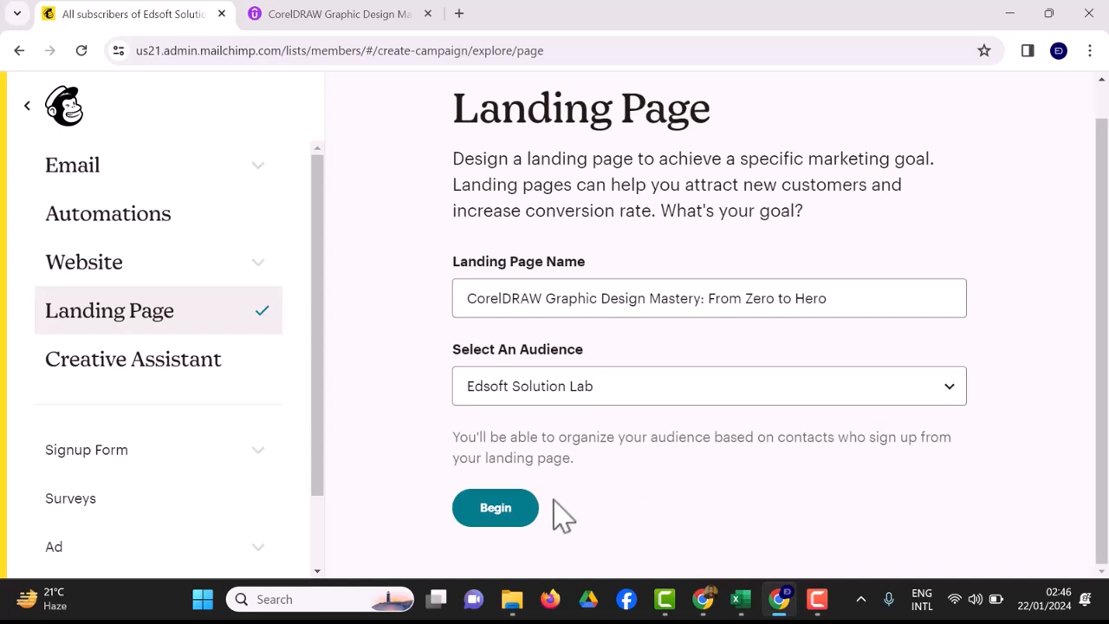
Begin setup, accept the template terms, and browse the Lead Generation, Promote Products and Grow Your List templates.
{"action": "left_click", "coordinate": [495, 530]}
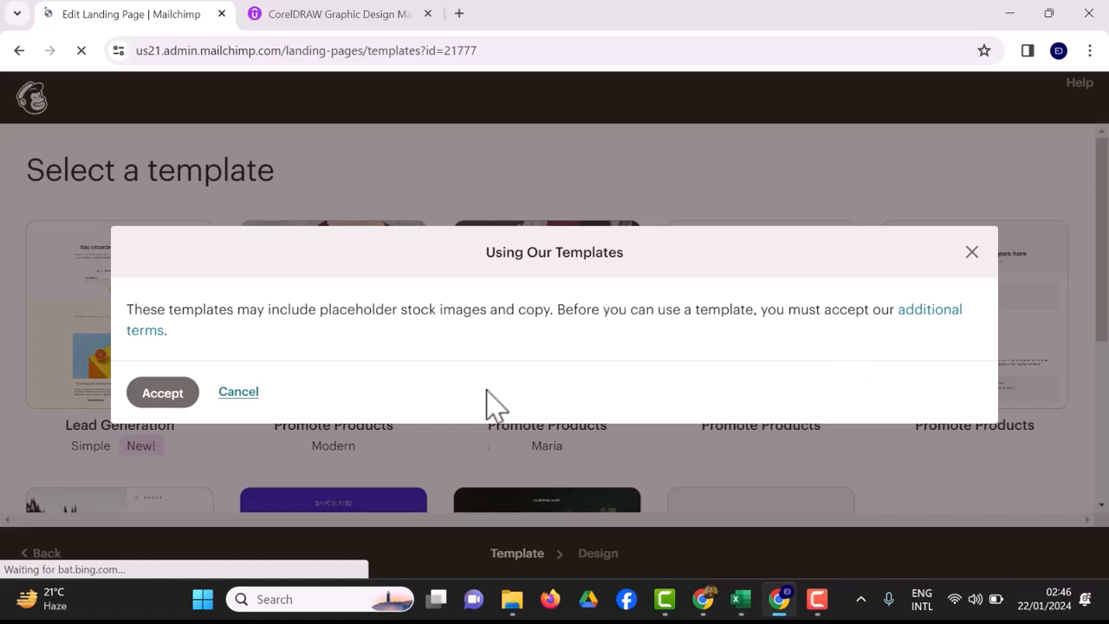
{"action": "left_click", "coordinate": [154, 403]}
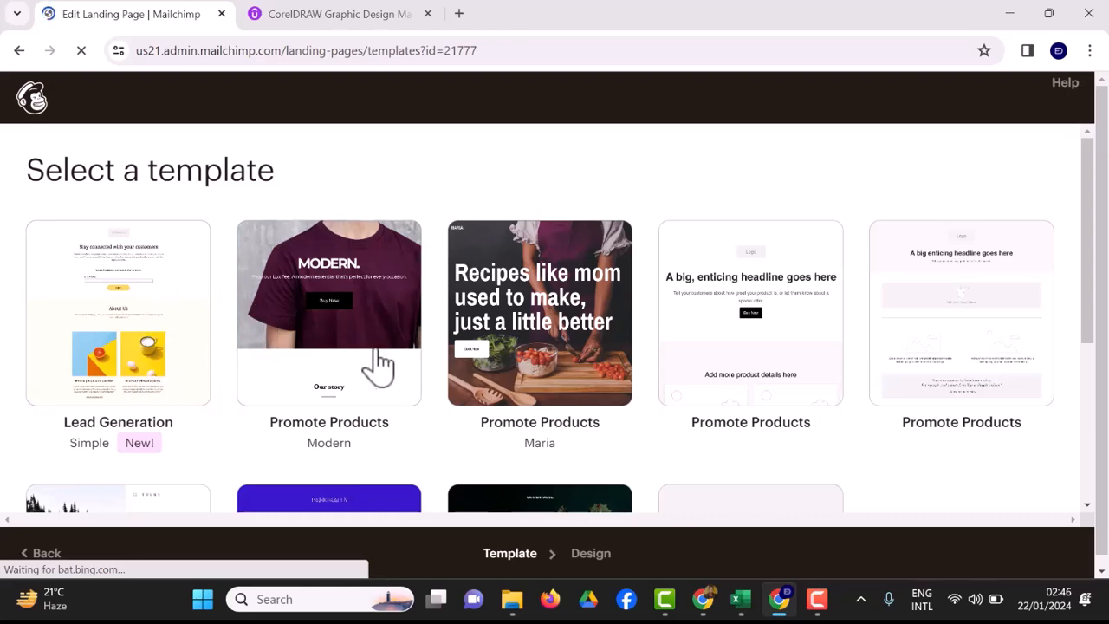
{"action": "scroll", "coordinate": [381, 368], "scroll_direction": "down", "scroll_amount": 3}
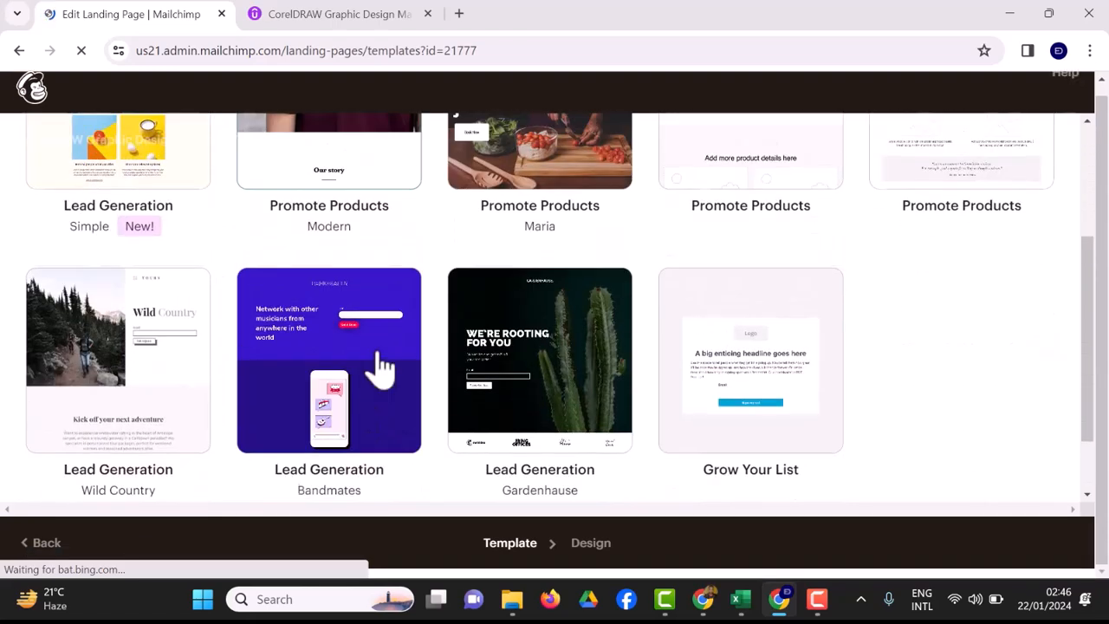
{"action": "scroll", "coordinate": [381, 368], "scroll_direction": "up", "scroll_amount": 1}
{"action": "scroll", "coordinate": [381, 369], "scroll_direction": "up", "scroll_amount": 1}
{"action": "scroll", "coordinate": [381, 368], "scroll_direction": "up", "scroll_amount": 1}
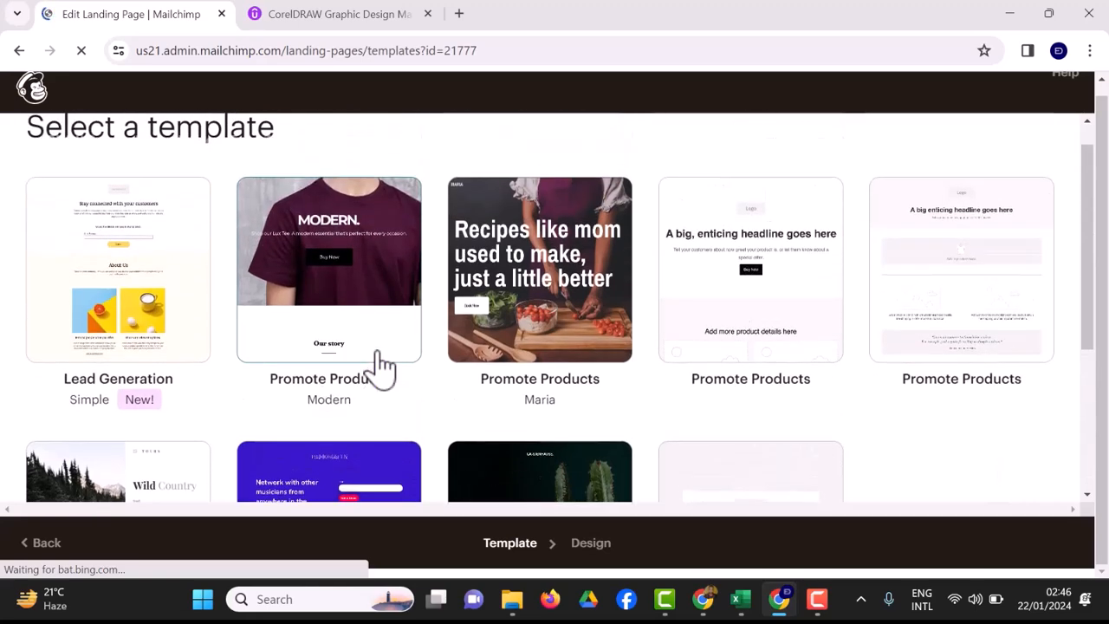
{"action": "scroll", "coordinate": [381, 368], "scroll_direction": "up", "scroll_amount": 1}
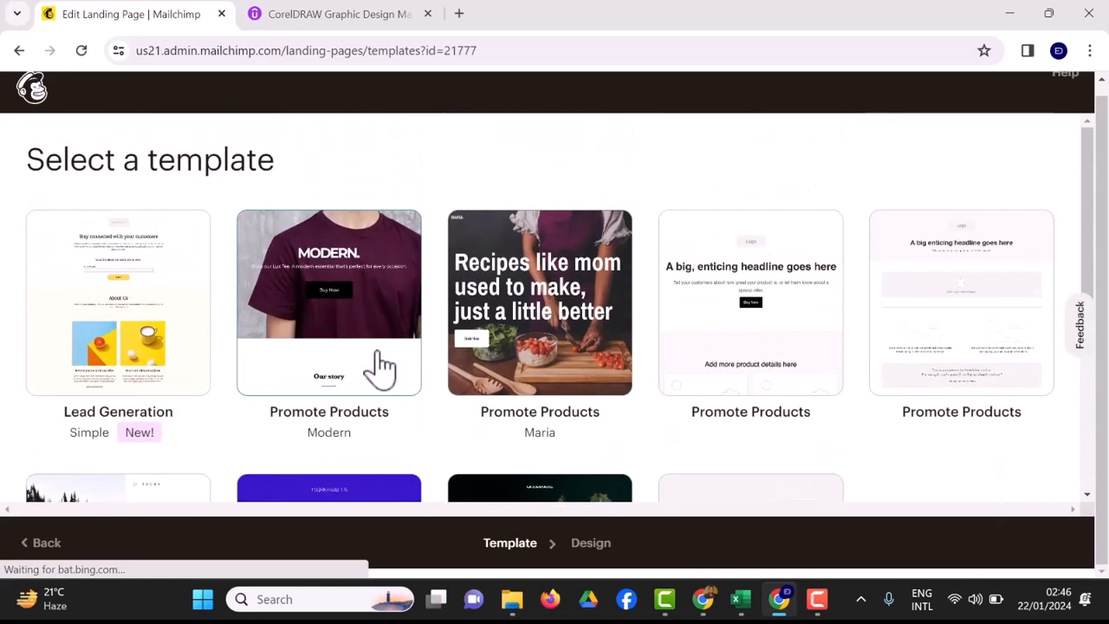
{"action": "scroll", "coordinate": [381, 368], "scroll_direction": "down", "scroll_amount": 3}
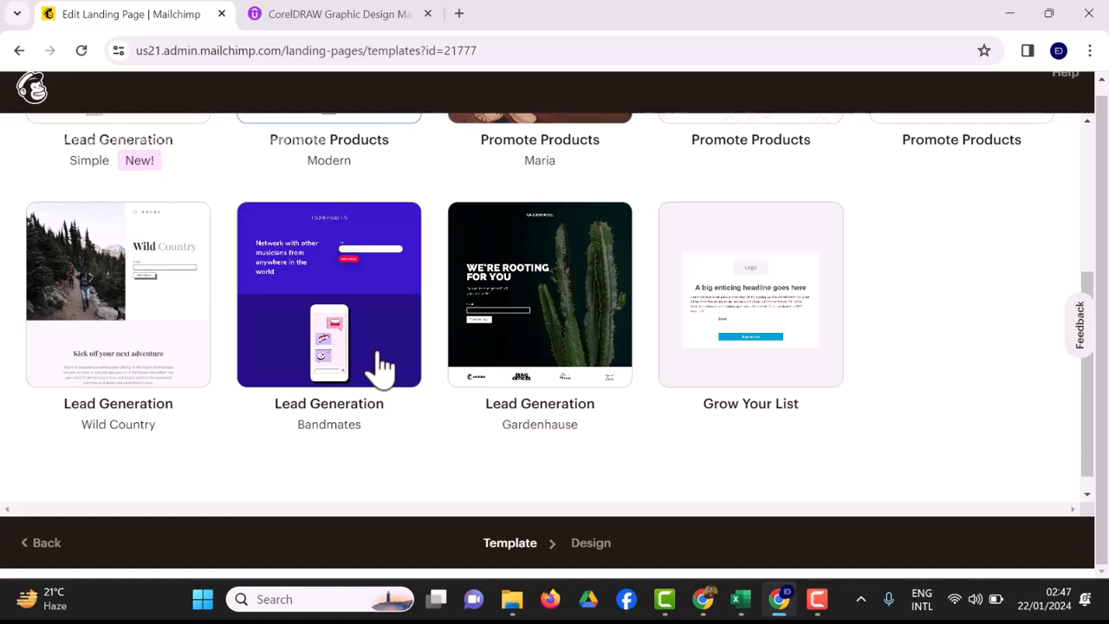
{"action": "scroll", "coordinate": [381, 368], "scroll_direction": "up", "scroll_amount": 3}
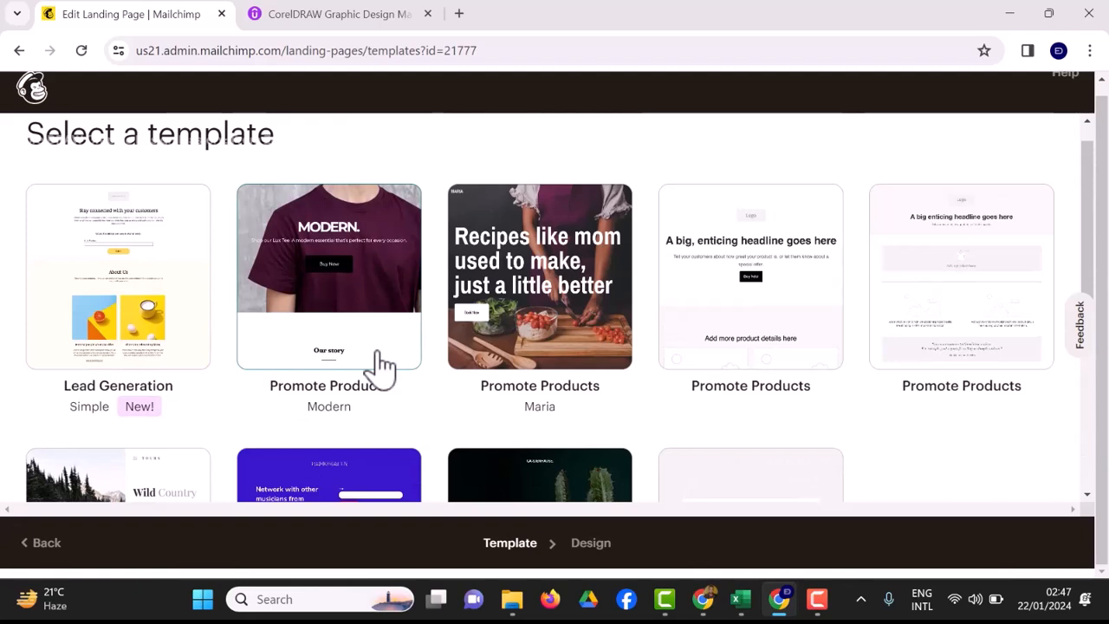
Choose the Modern Promote Products template for the landing page.
{"action": "left_click", "coordinate": [381, 364]}
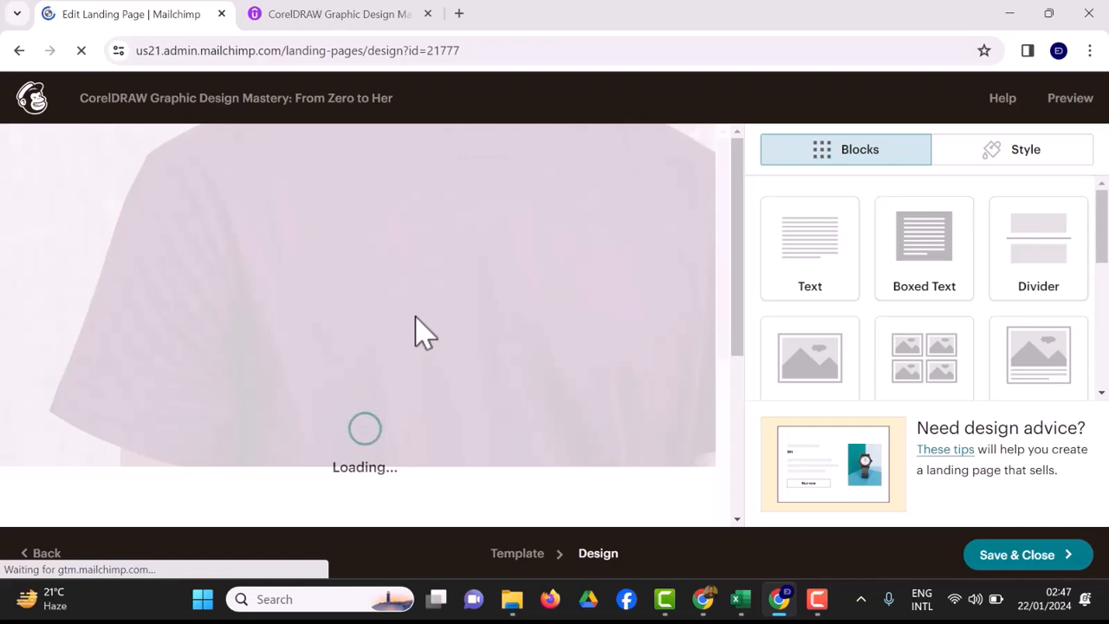
{"action": "left_click", "coordinate": [339, 13]}
{"action": "left_click", "coordinate": [163, 18]}
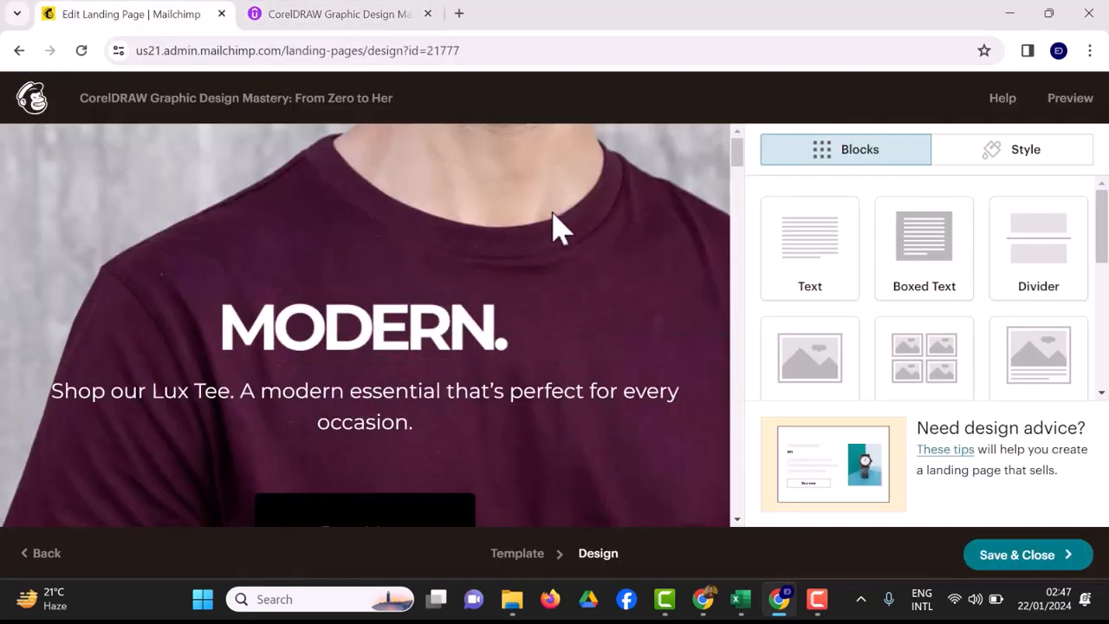
Preview the Modern template's Lux Tee page, then go back to the template choice.
{"action": "left_click", "coordinate": [1067, 109]}
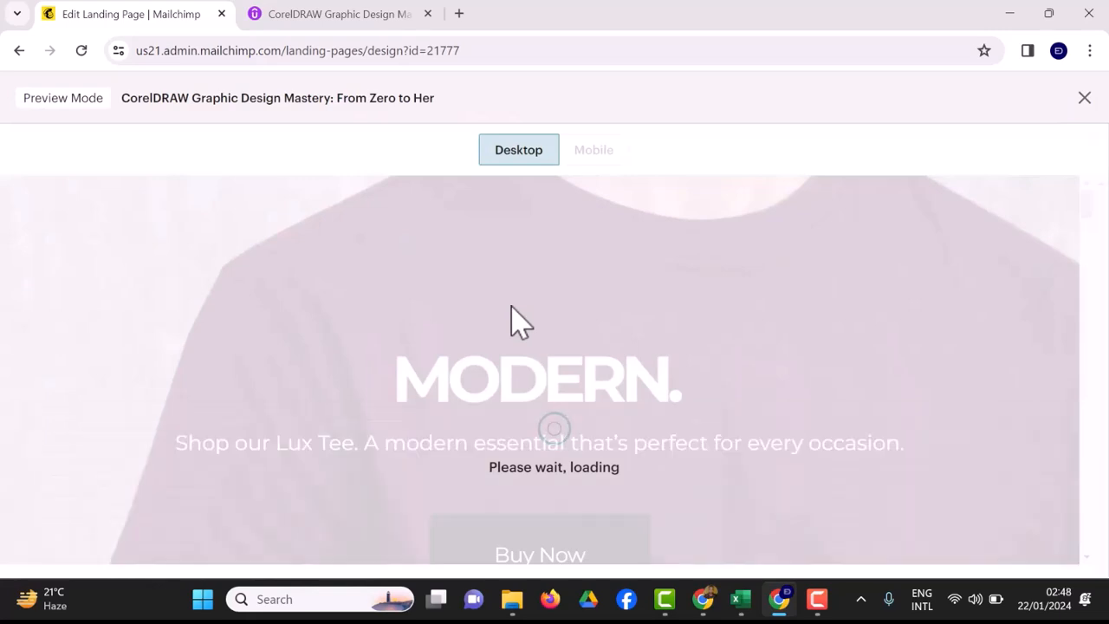
{"action": "scroll", "coordinate": [520, 322], "scroll_direction": "down", "scroll_amount": 15}
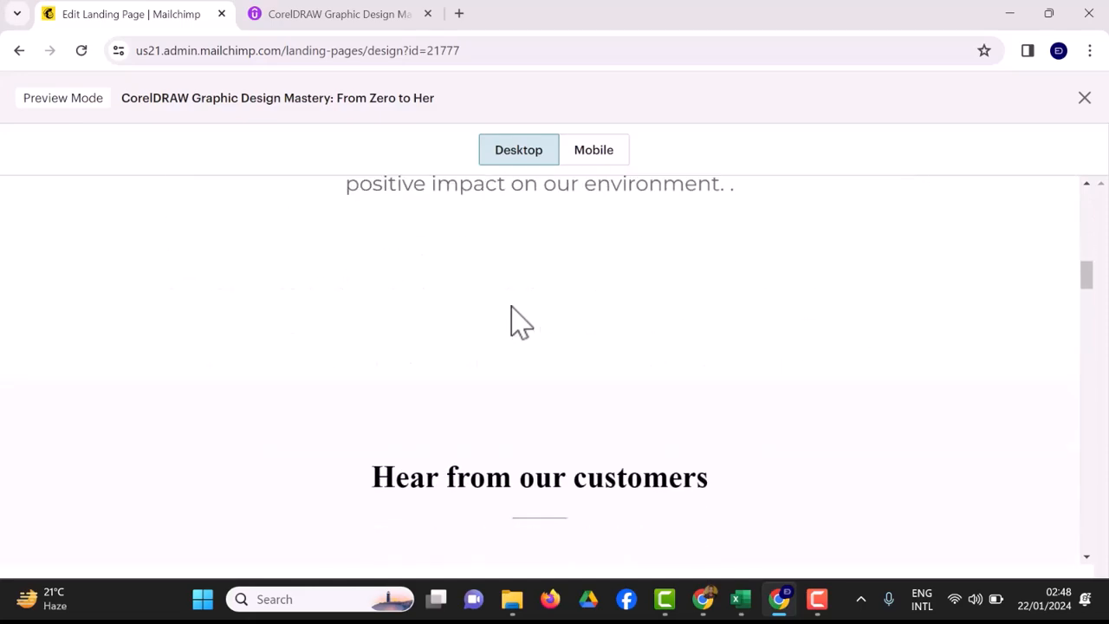
{"action": "scroll", "coordinate": [520, 322], "scroll_direction": "down", "scroll_amount": 10}
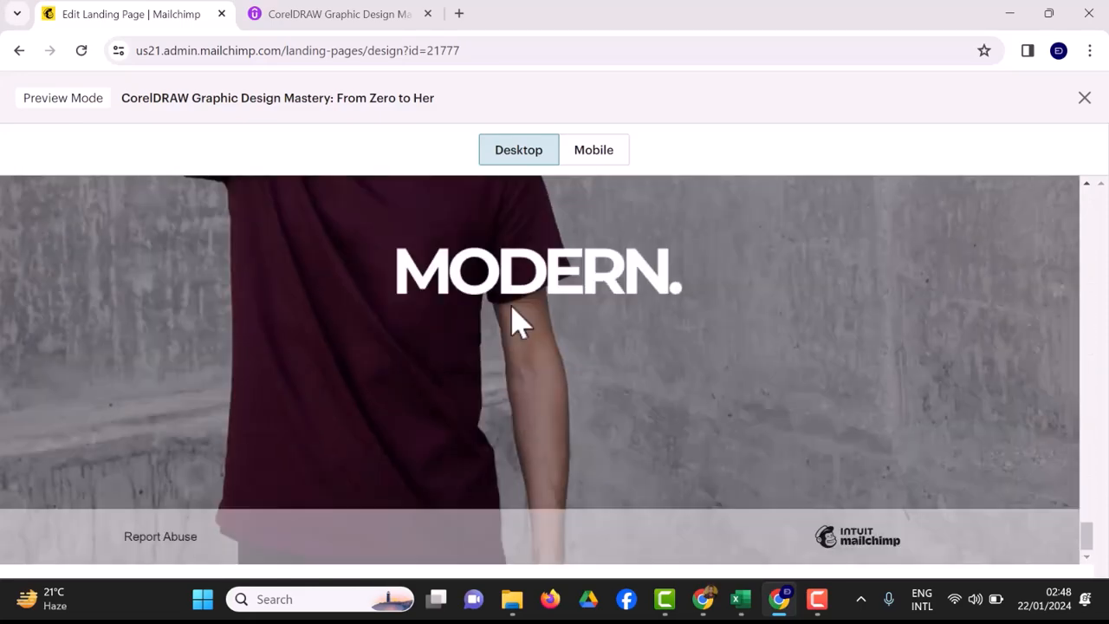
{"action": "scroll", "coordinate": [520, 322], "scroll_direction": "up", "scroll_amount": 20}
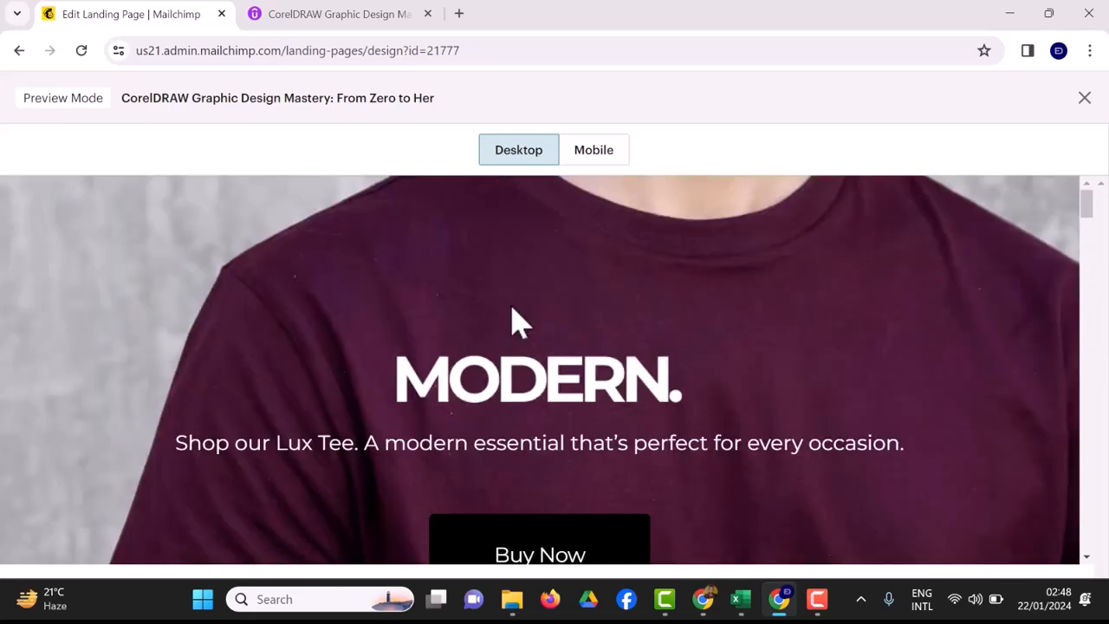
{"action": "key", "text": "alt+Left"}
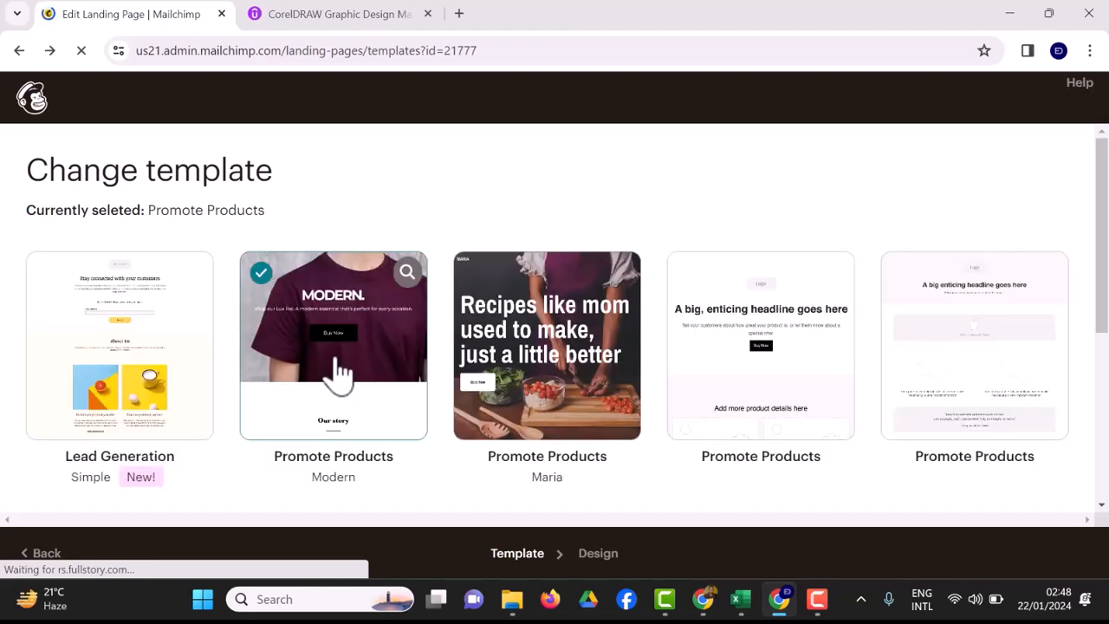
Enter the Design editor with the Modern template, start editing the hero image, and open a new browser tab.
{"action": "left_click", "coordinate": [354, 367]}
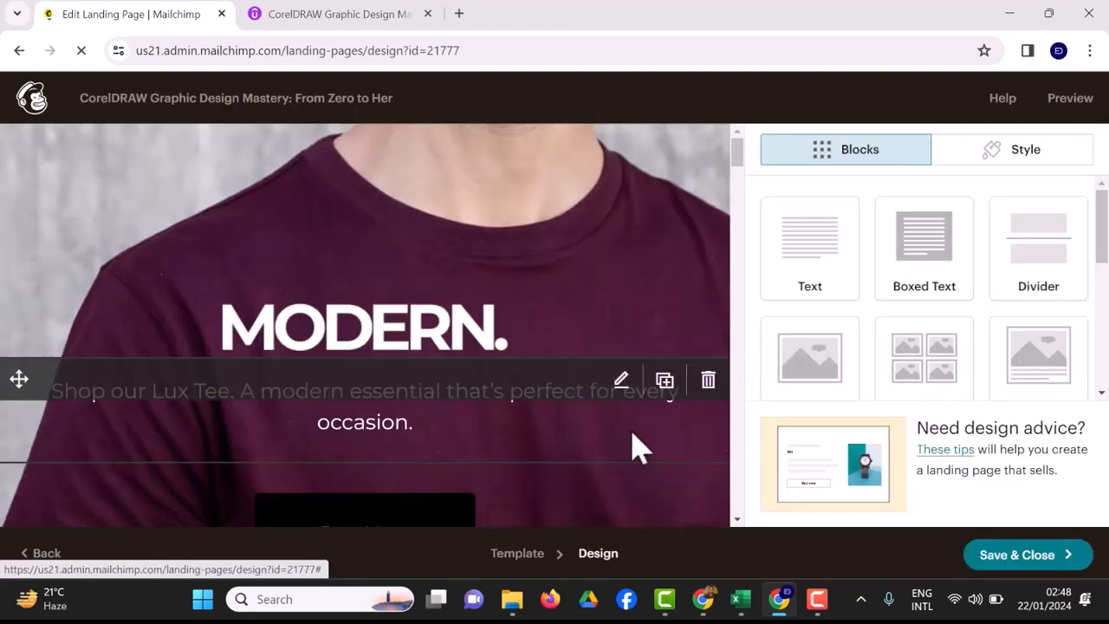
{"action": "left_click", "coordinate": [639, 314]}
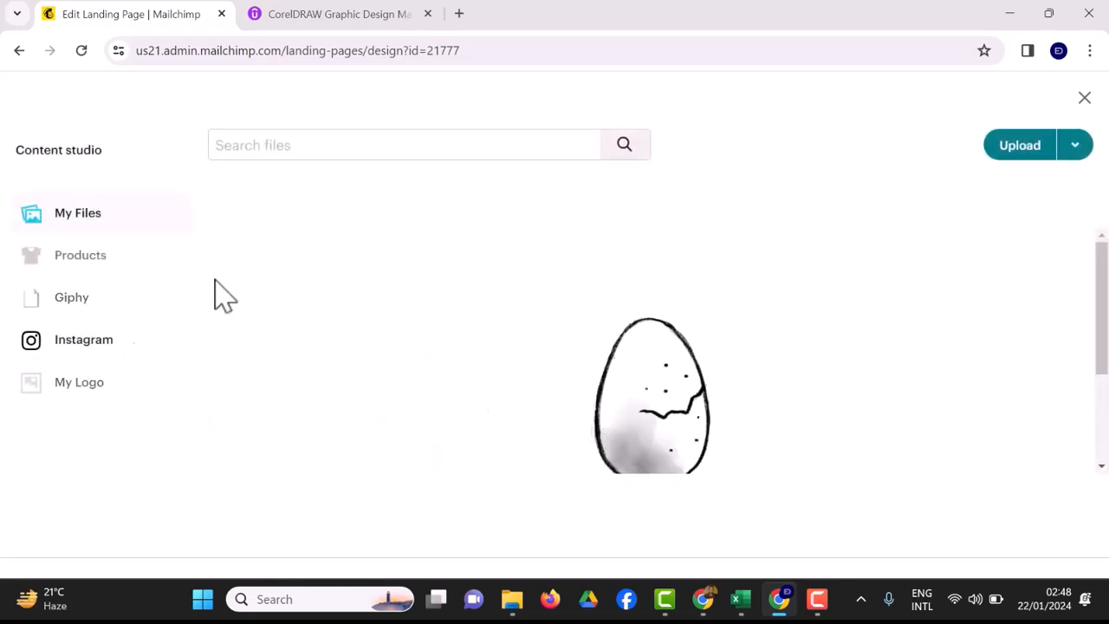
{"action": "left_click", "coordinate": [459, 14]}
Search the instructor's name and save their profile photo as a JPEG in Downloads.
{"action": "type", "text": "Beloved"}
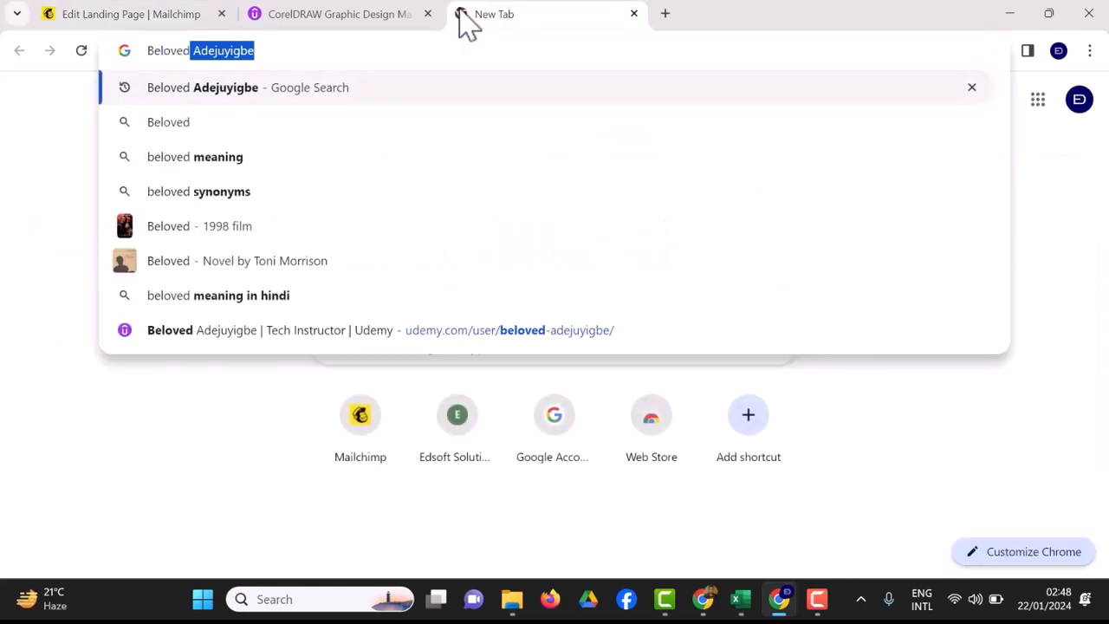
{"action": "key", "text": "Return"}
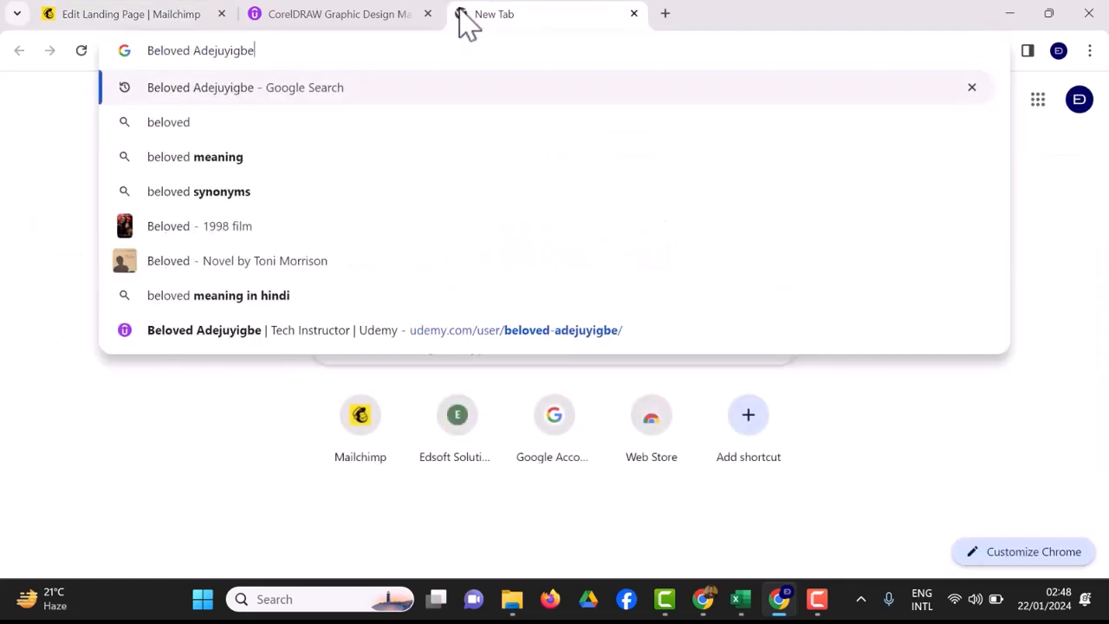
{"action": "left_click", "coordinate": [120, 165]}
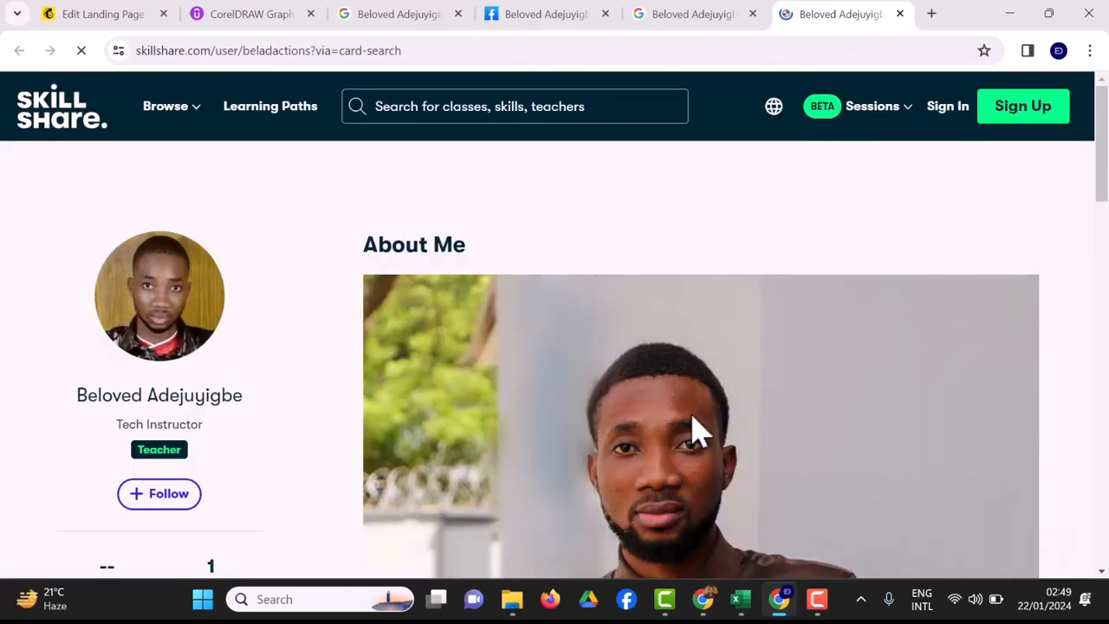
{"action": "right_click", "coordinate": [698, 431]}
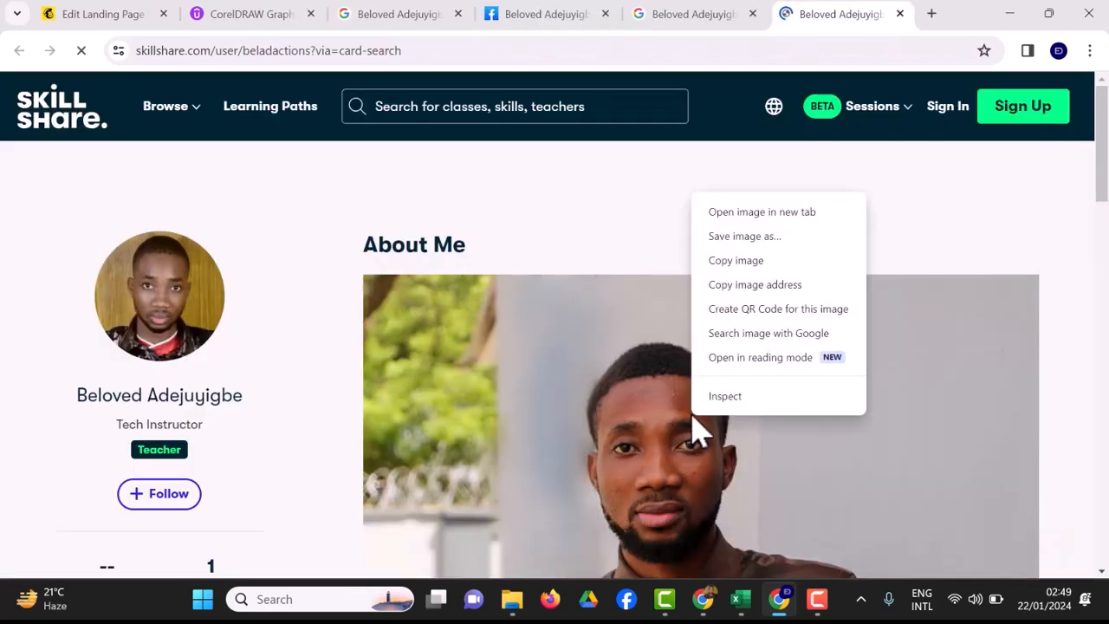
{"action": "left_click", "coordinate": [750, 237]}
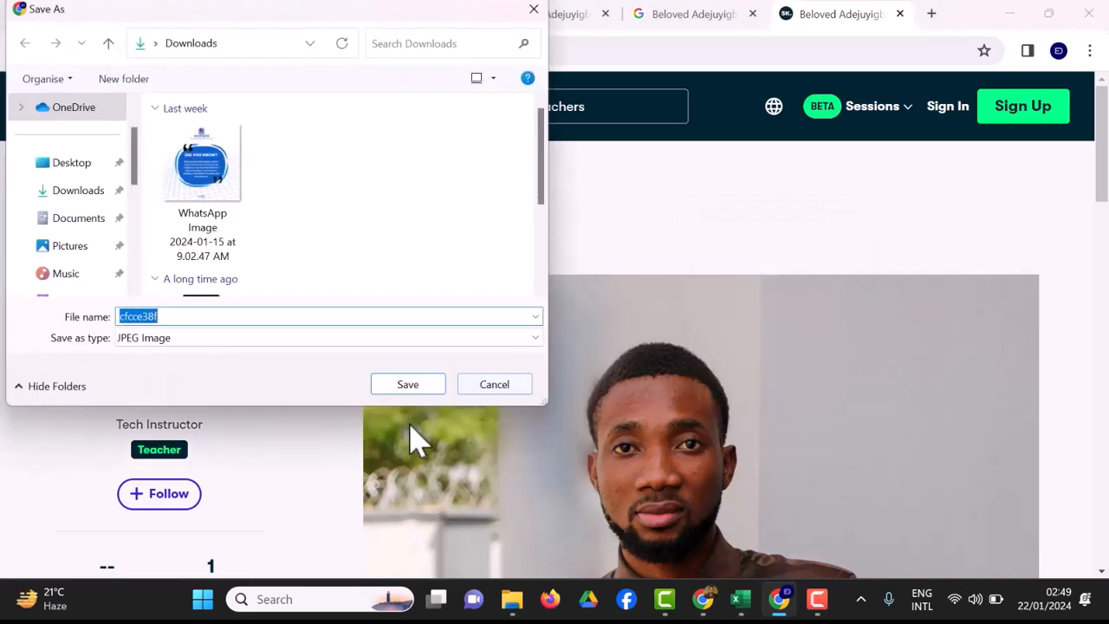
{"action": "left_click", "coordinate": [87, 194]}
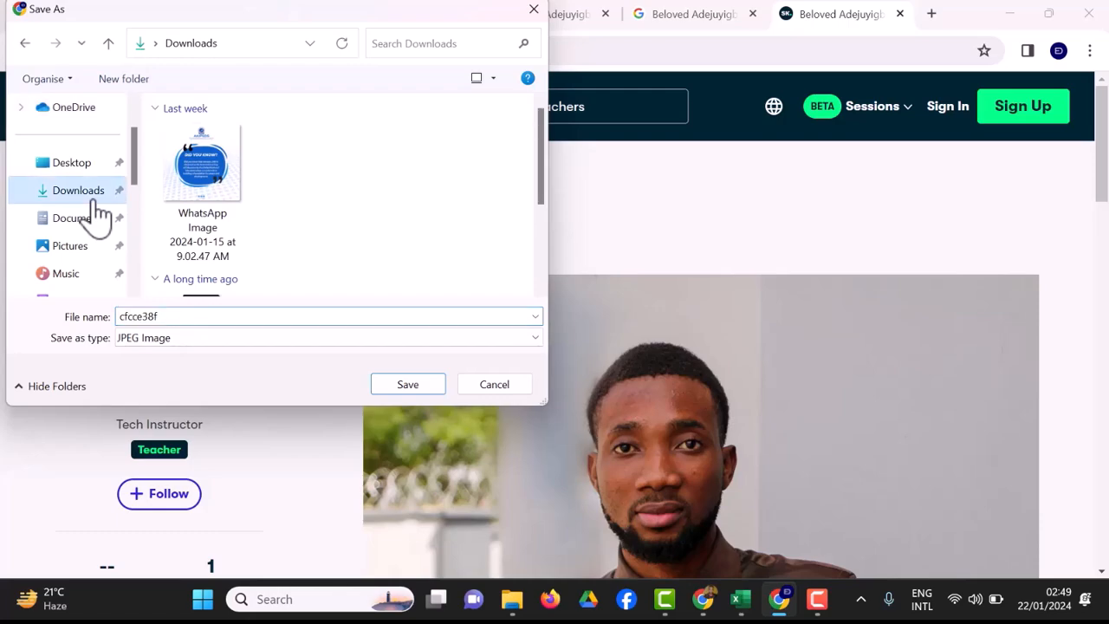
{"action": "left_click", "coordinate": [421, 391]}
{"action": "scroll", "coordinate": [422, 392], "scroll_direction": "down", "scroll_amount": 7}
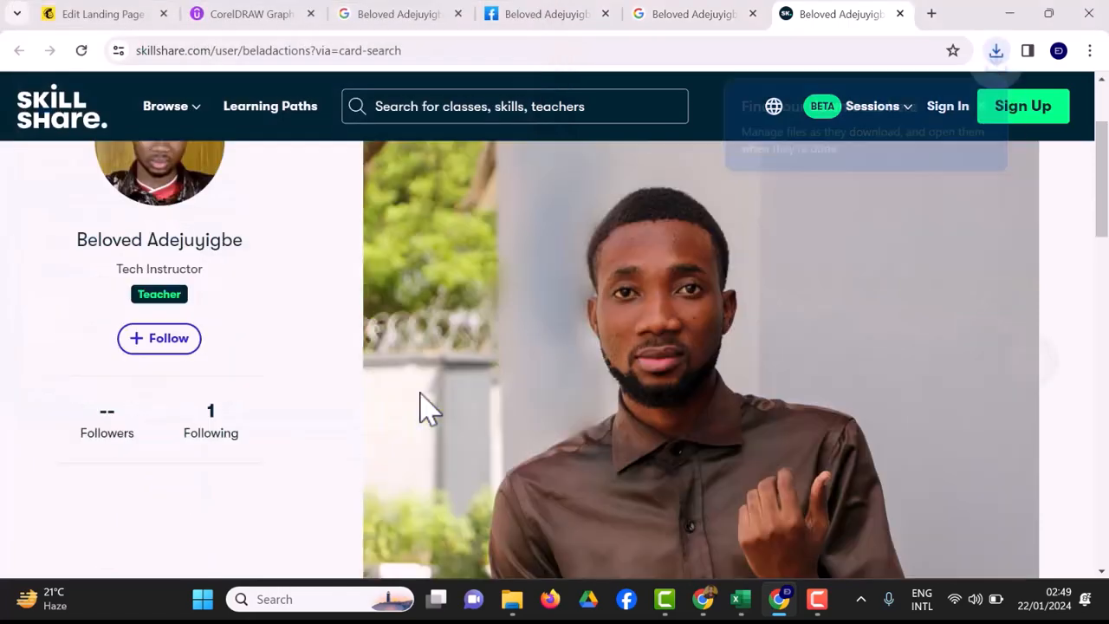
{"action": "scroll", "coordinate": [421, 407], "scroll_direction": "up", "scroll_amount": 2}
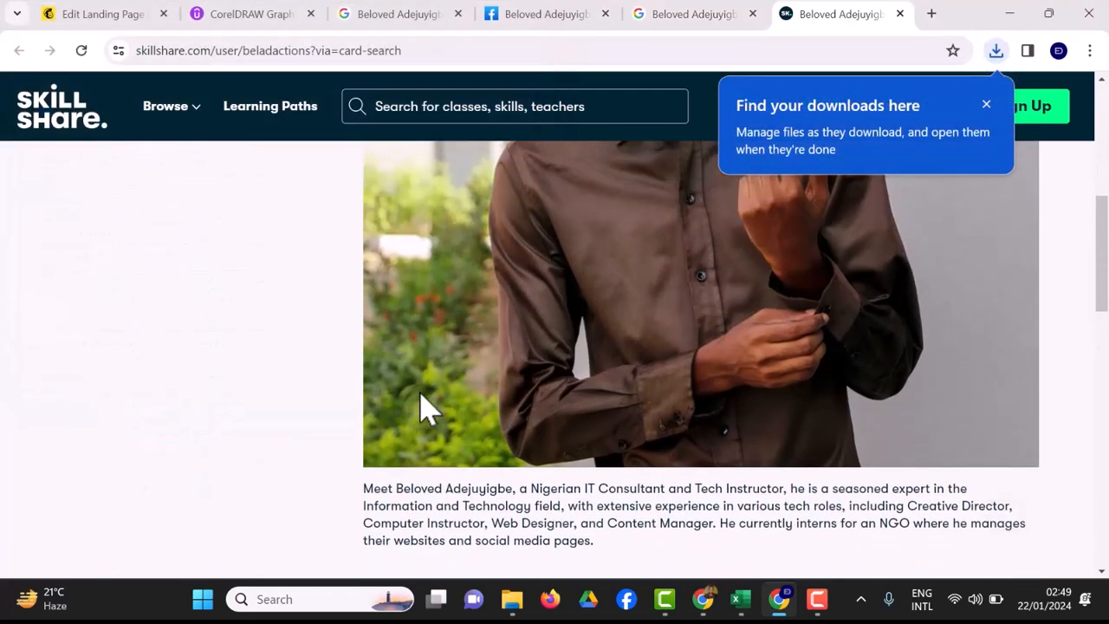
Upload the saved instructor photo cfcce38f from Downloads as the hero background image.
{"action": "left_click", "coordinate": [104, 19]}
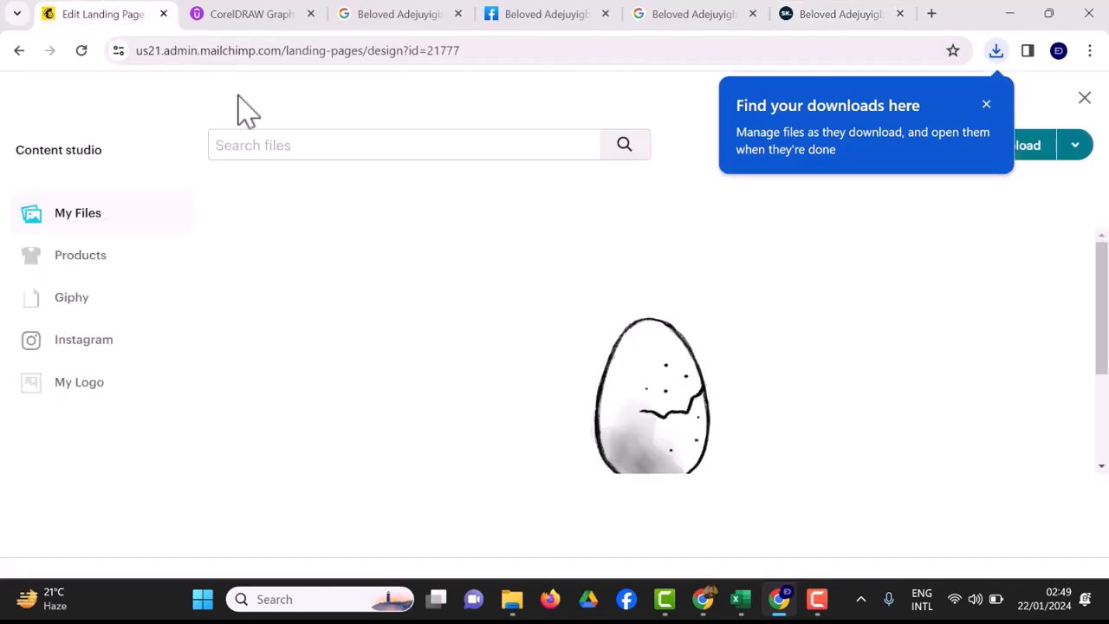
{"action": "left_click", "coordinate": [985, 104]}
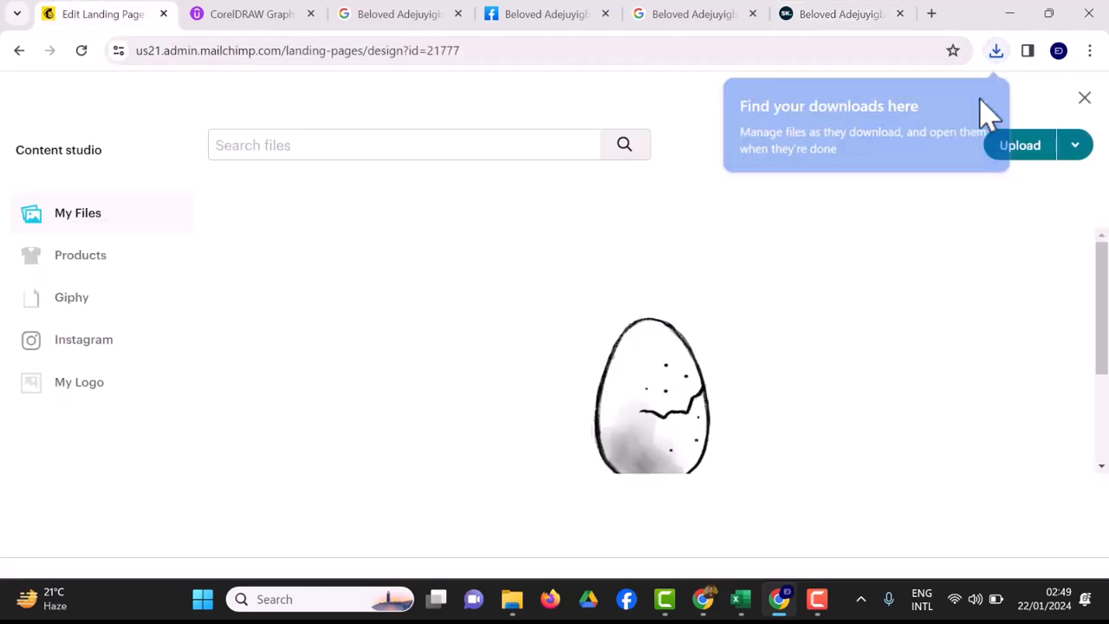
{"action": "left_click", "coordinate": [1022, 148]}
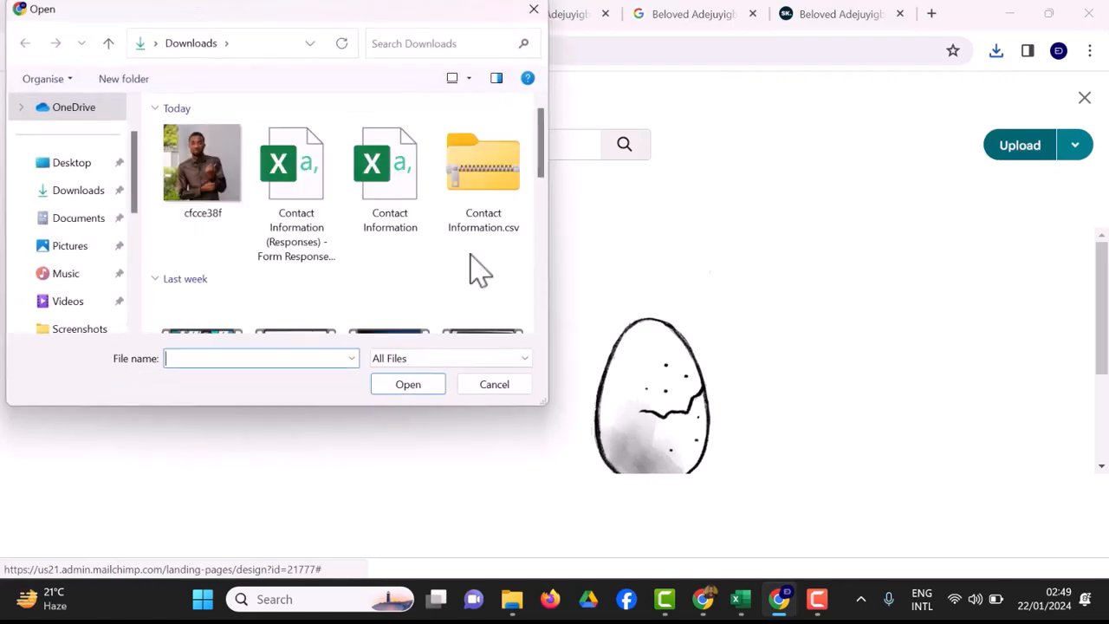
{"action": "left_click", "coordinate": [210, 222]}
{"action": "left_click", "coordinate": [405, 387]}
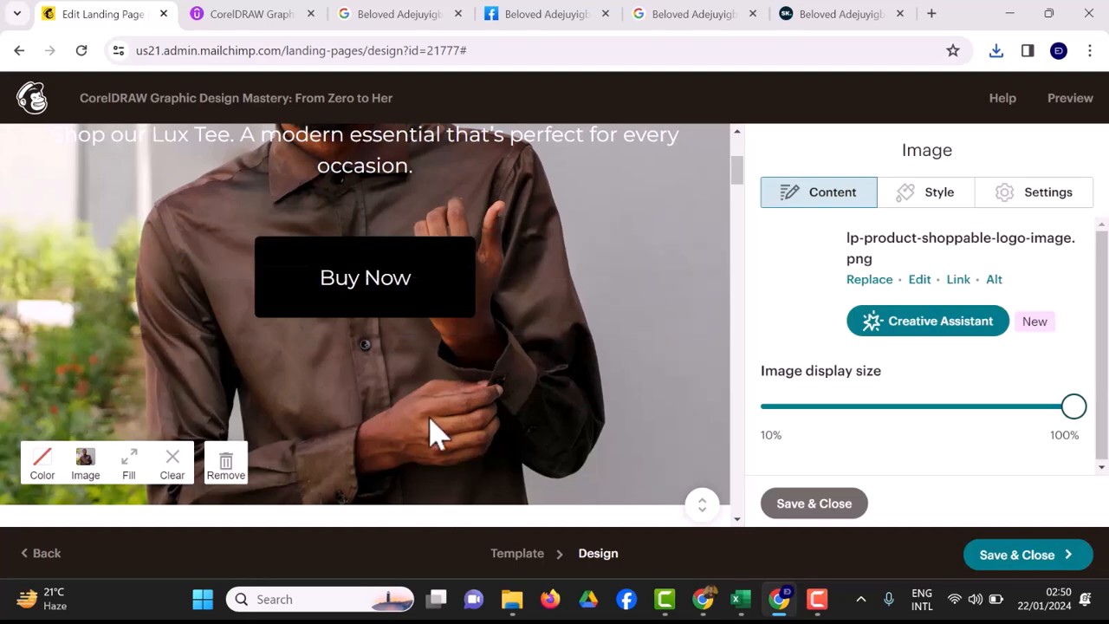
Close the image settings and reopen the settings for the MODERN image block.
{"action": "scroll", "coordinate": [430, 433], "scroll_direction": "up", "scroll_amount": 3}
{"action": "mouse_move", "coordinate": [503, 331]}
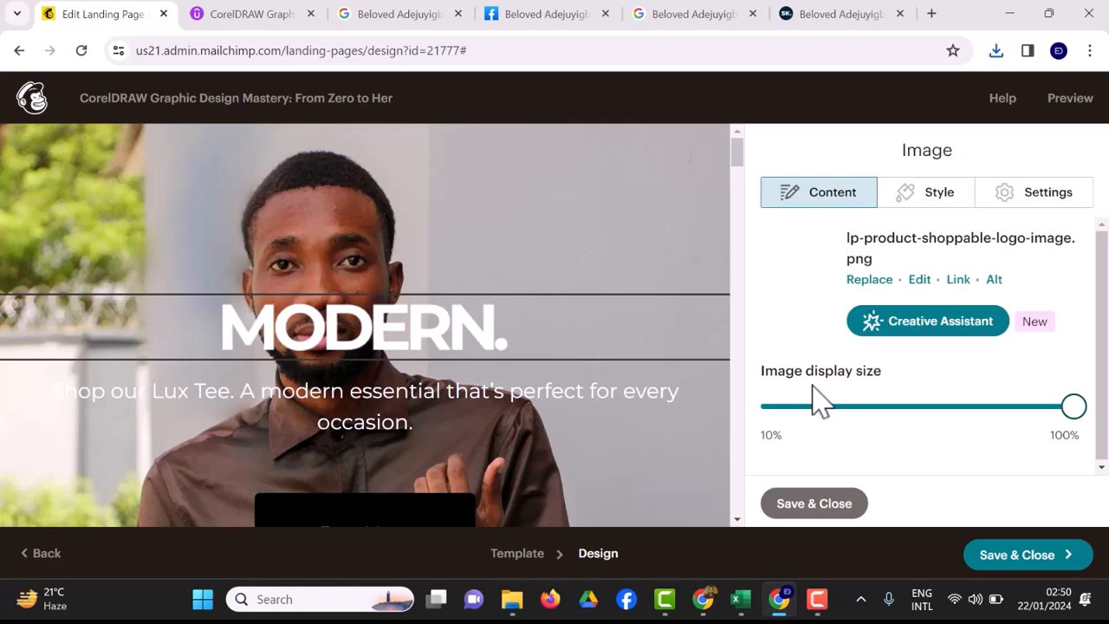
{"action": "scroll", "coordinate": [812, 400], "scroll_direction": "down", "scroll_amount": 1}
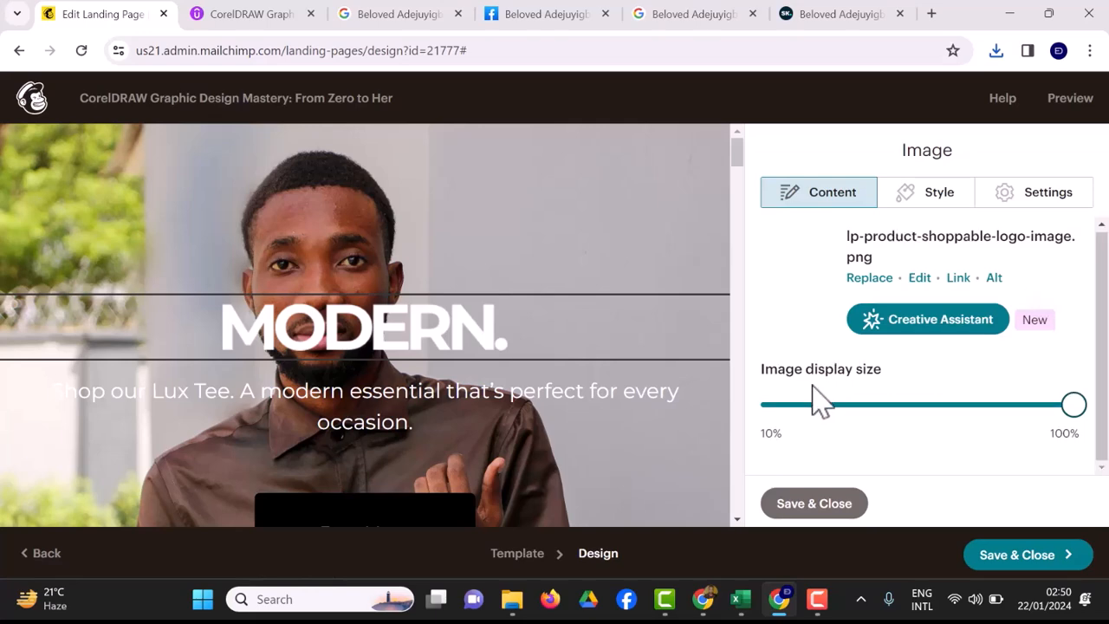
{"action": "key", "text": "Escape"}
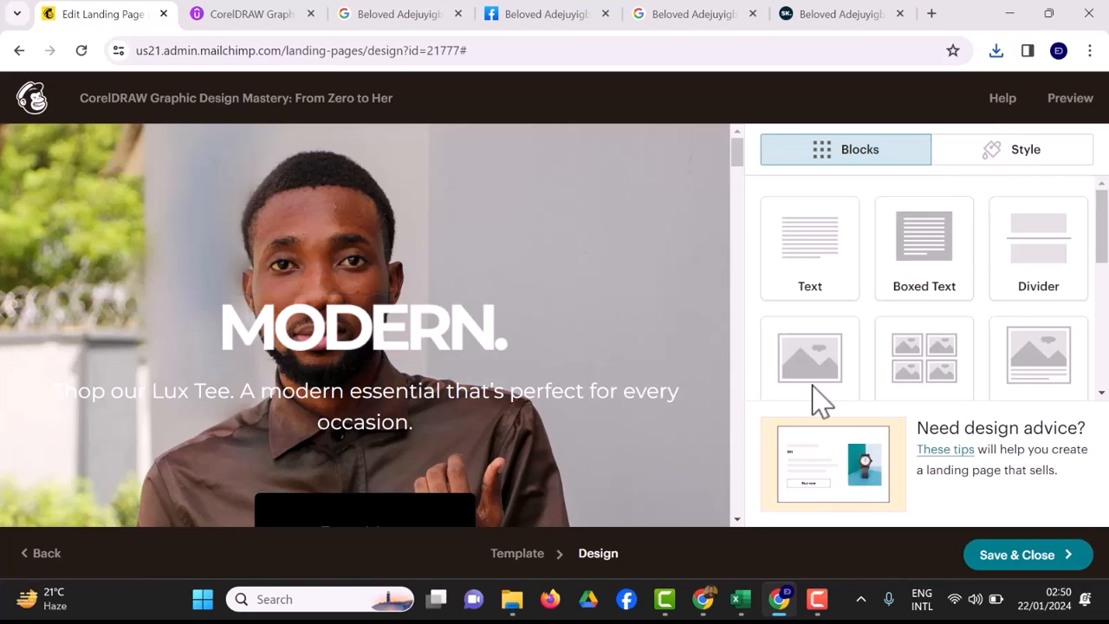
{"action": "key", "text": "Return"}
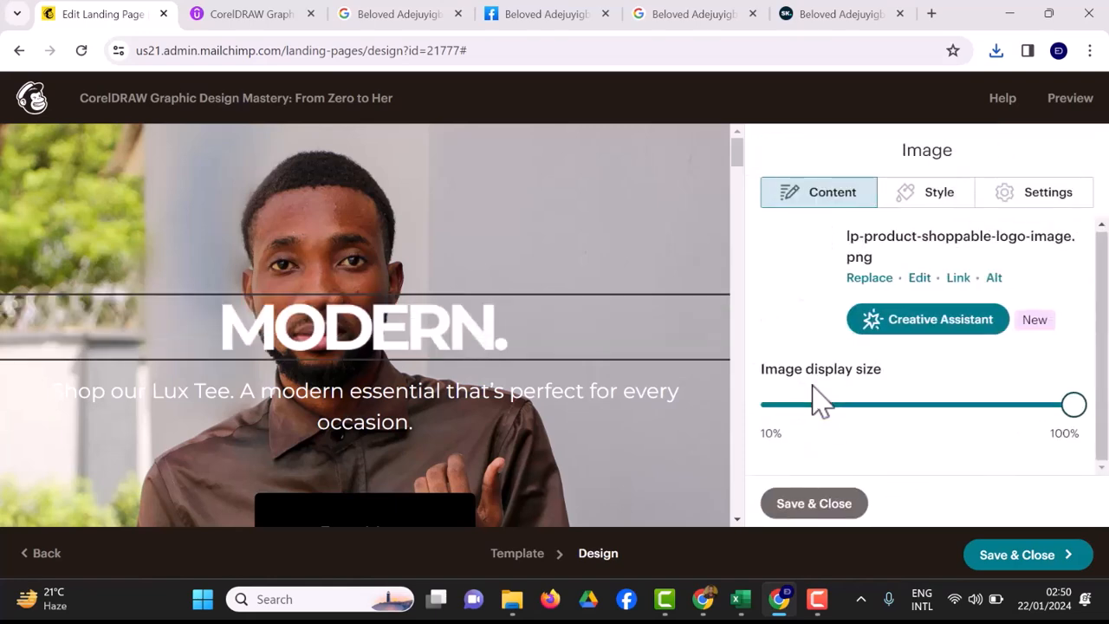
Review the image's border style and alignment, keep it centered, and save the block.
{"action": "key", "text": "Right"}
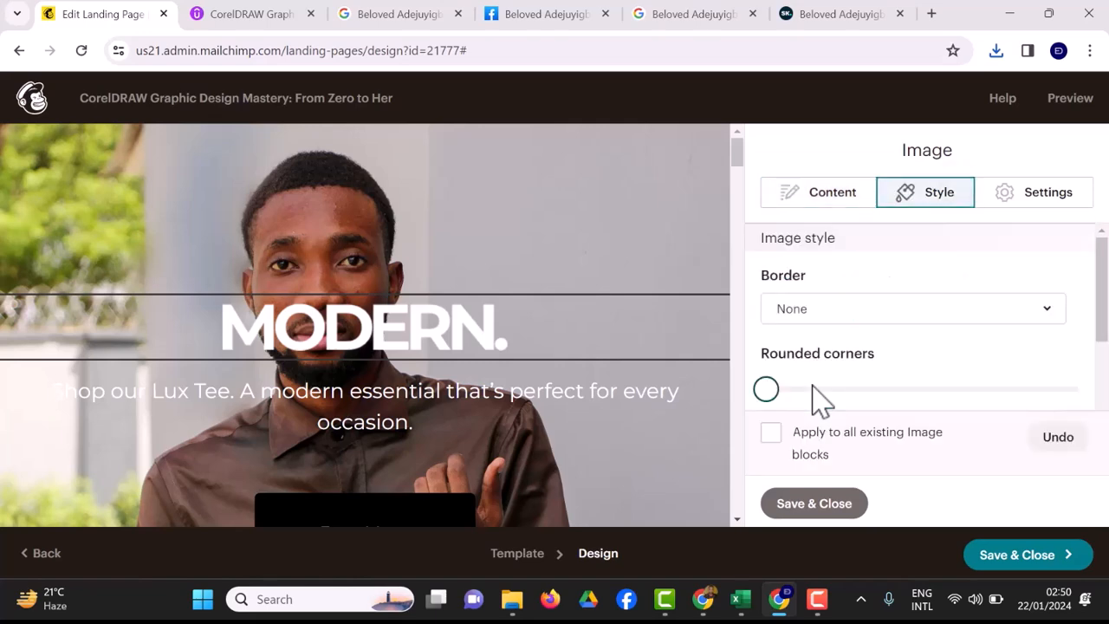
{"action": "left_click", "coordinate": [982, 301]}
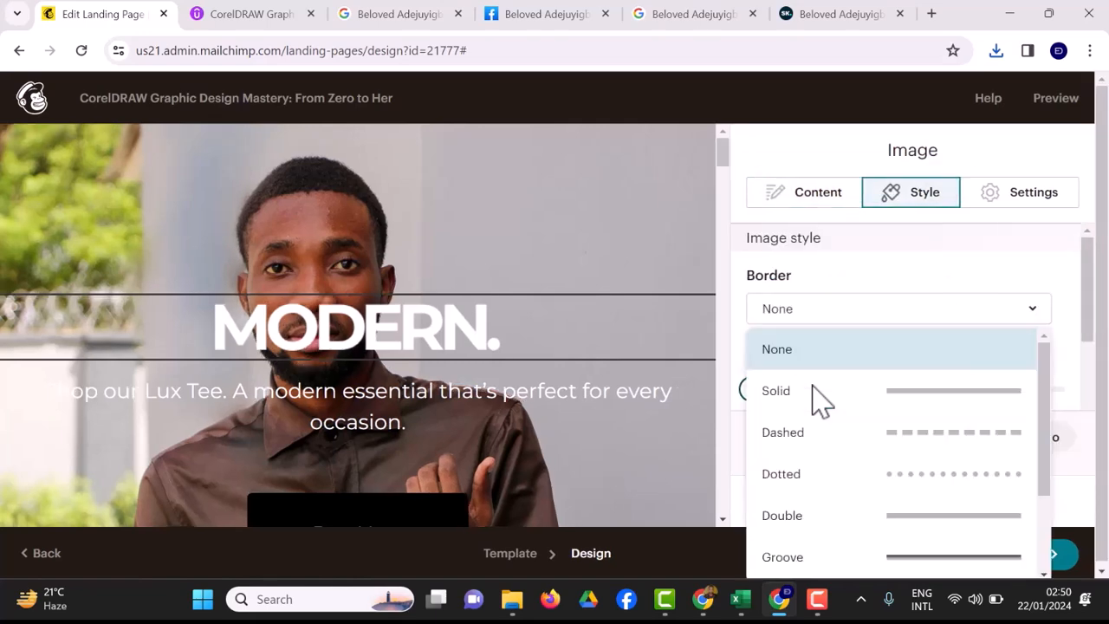
{"action": "left_click", "coordinate": [1021, 192]}
{"action": "left_click", "coordinate": [919, 301]}
{"action": "left_click", "coordinate": [813, 385]}
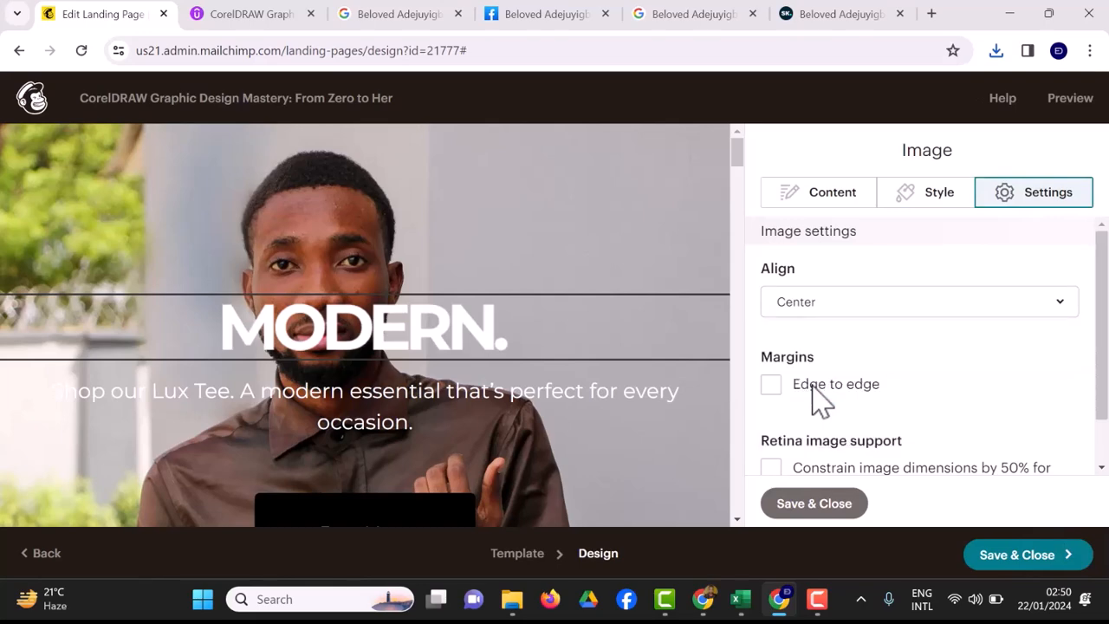
{"action": "scroll", "coordinate": [821, 400], "scroll_direction": "down", "scroll_amount": 1}
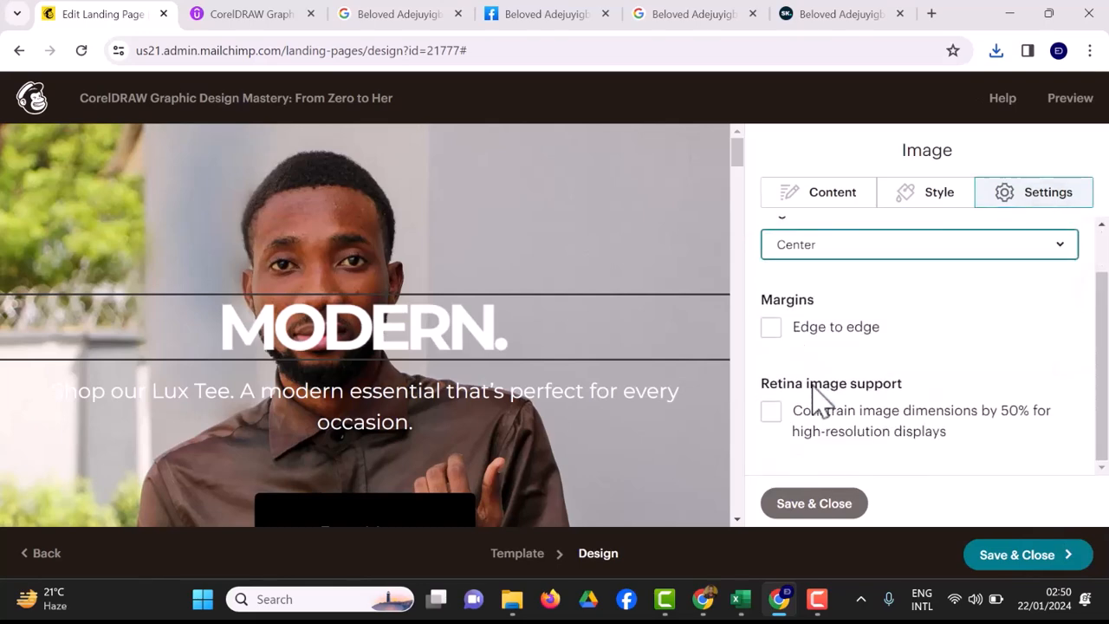
{"action": "left_click", "coordinate": [813, 503]}
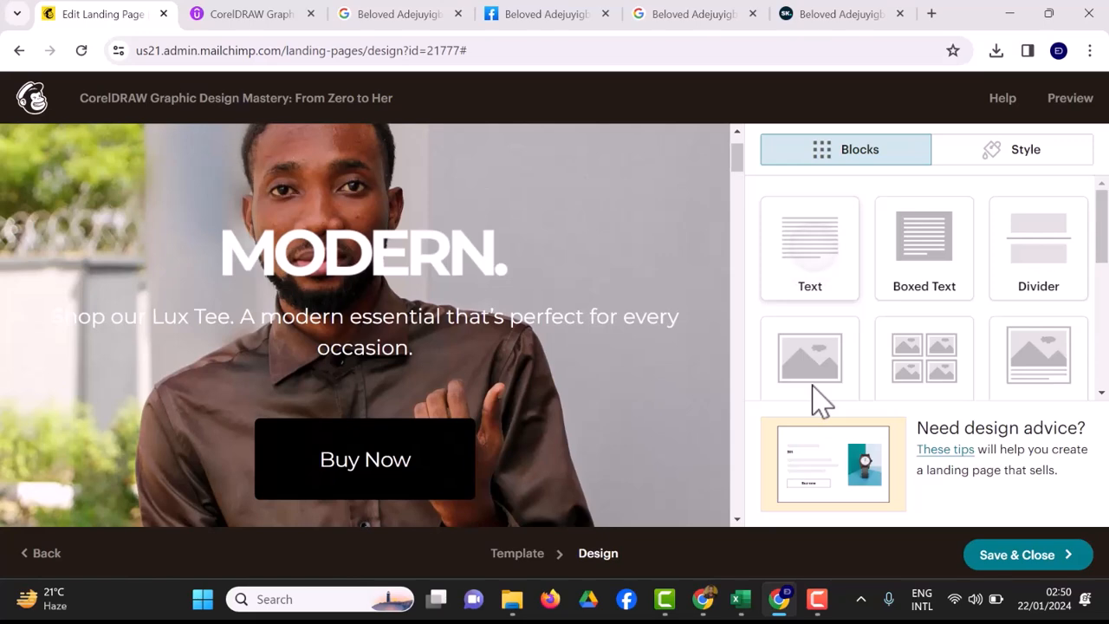
Delete the MODERN. image block from the hero section.
{"action": "left_click", "coordinate": [621, 241]}
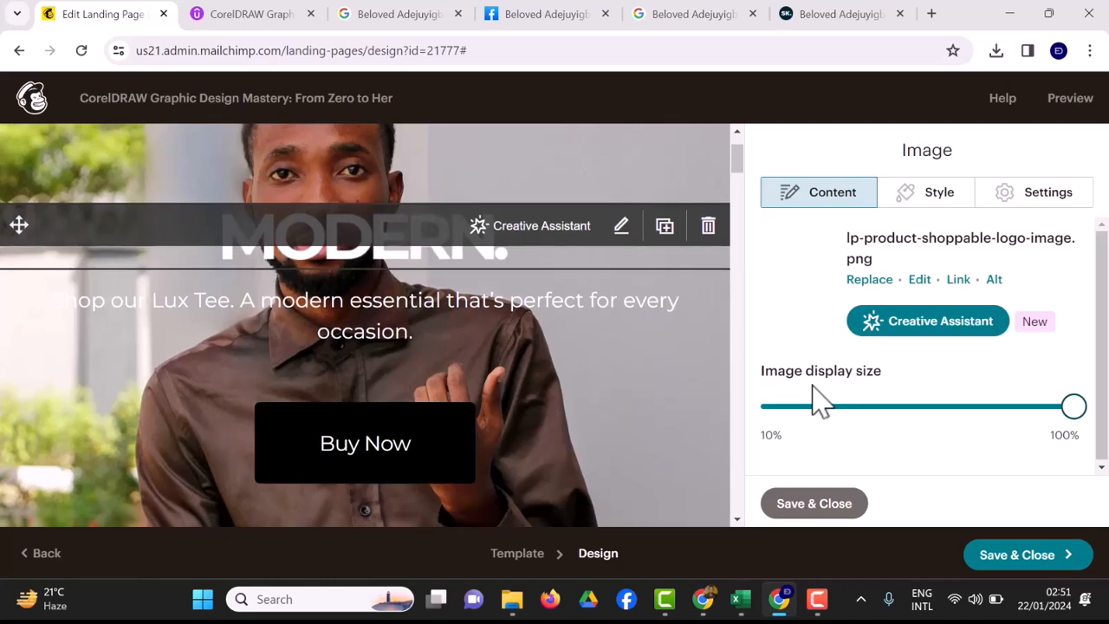
{"action": "left_click", "coordinate": [707, 225]}
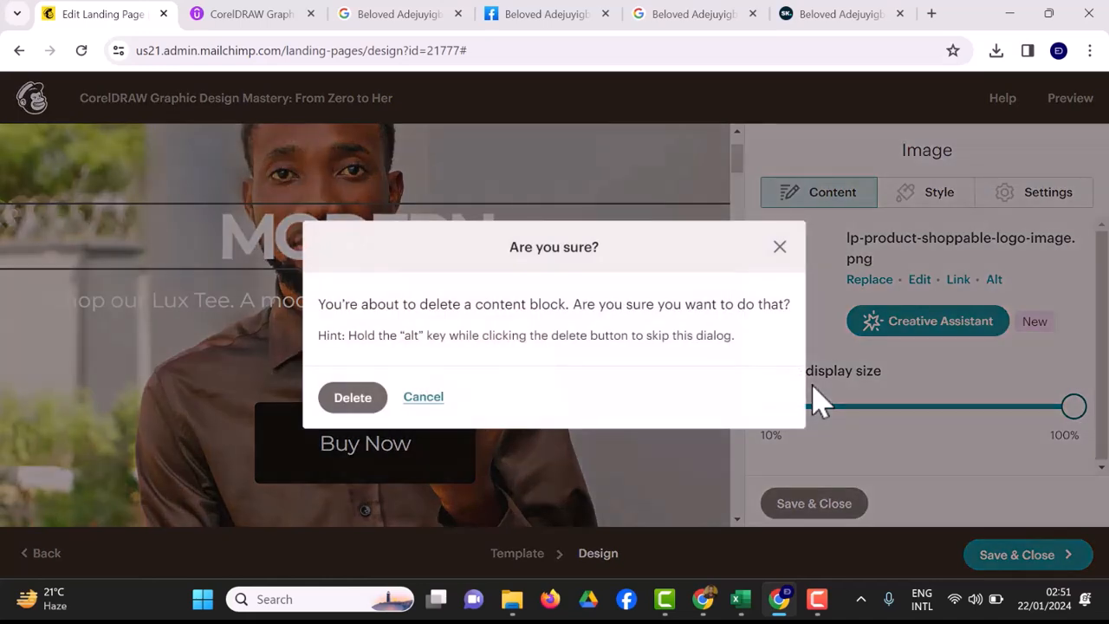
{"action": "left_click", "coordinate": [352, 397]}
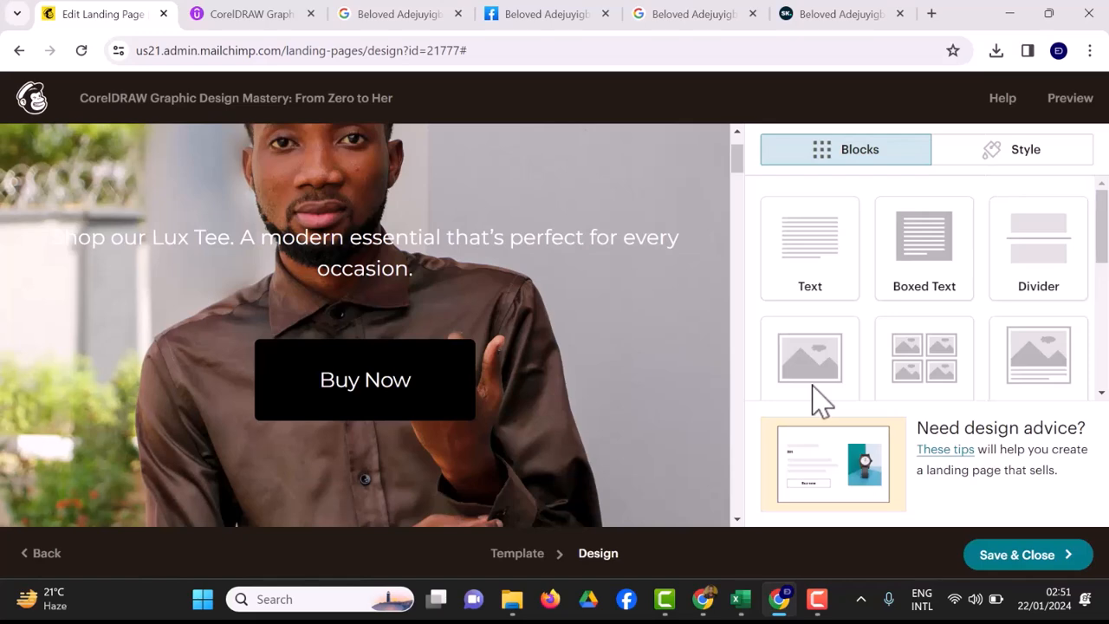
Replace the Lux Tee tagline with 'BECOME A GRAPHIC DESIGNER TODAY!!!' and make it bold.
{"action": "left_click", "coordinate": [621, 225]}
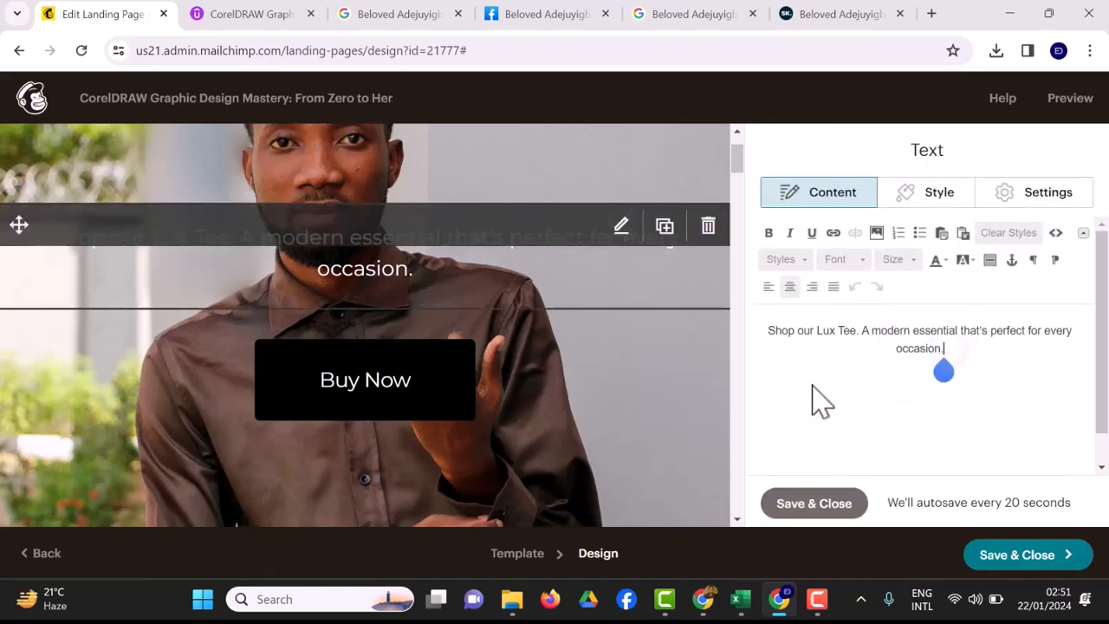
{"action": "key", "text": "ctrl+a"}
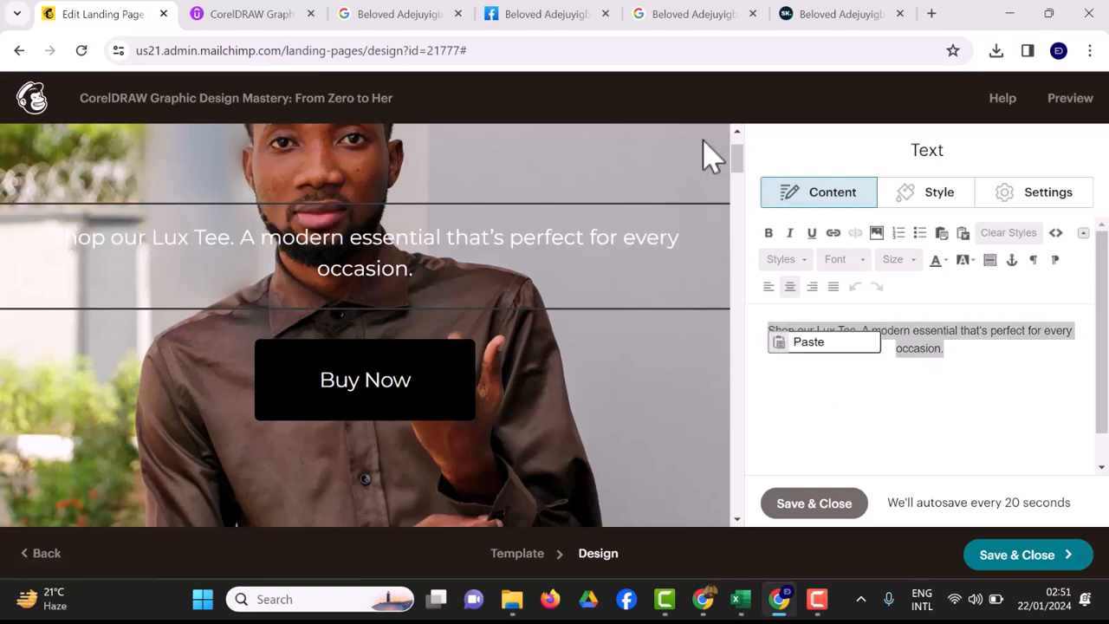
{"action": "left_click", "coordinate": [999, 354]}
{"action": "key", "text": "BackSpace"}
{"action": "key", "text": "BackSpace"}
{"action": "key", "text": "ctrl+a"}
{"action": "key", "text": "BackSpace"}
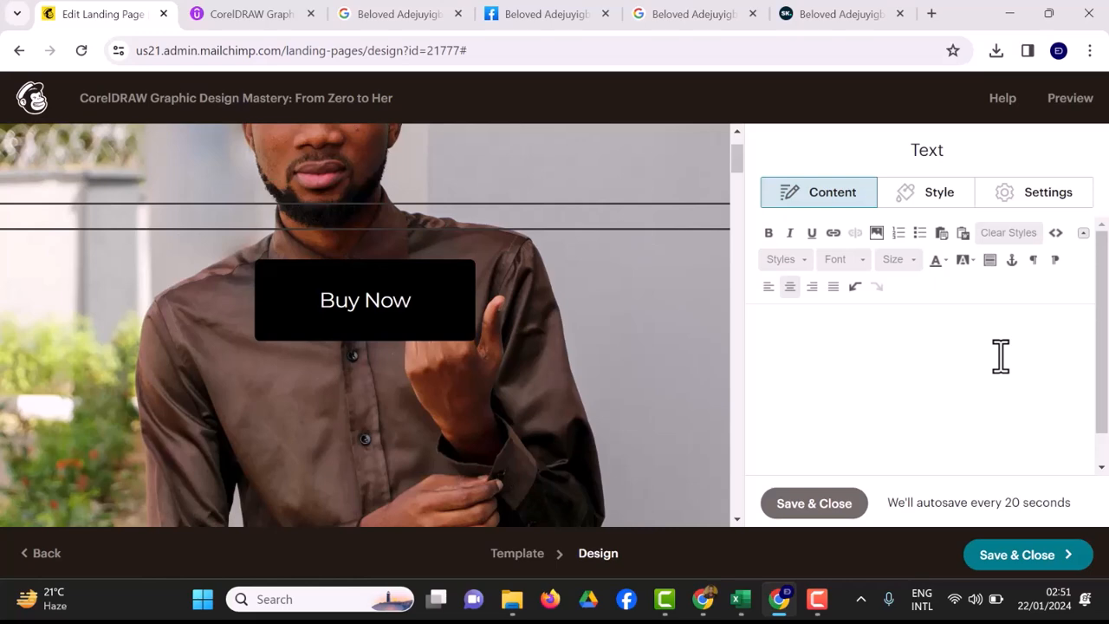
{"action": "type", "text": "BECOME A GRAPHIC DESIGNER TODAY WITH"}
{"action": "key", "text": "BackSpace"}
{"action": "key", "text": "BackSpace"}
{"action": "key", "text": "BackSpace"}
{"action": "key", "text": "BackSpace"}
{"action": "key", "text": "BackSpace"}
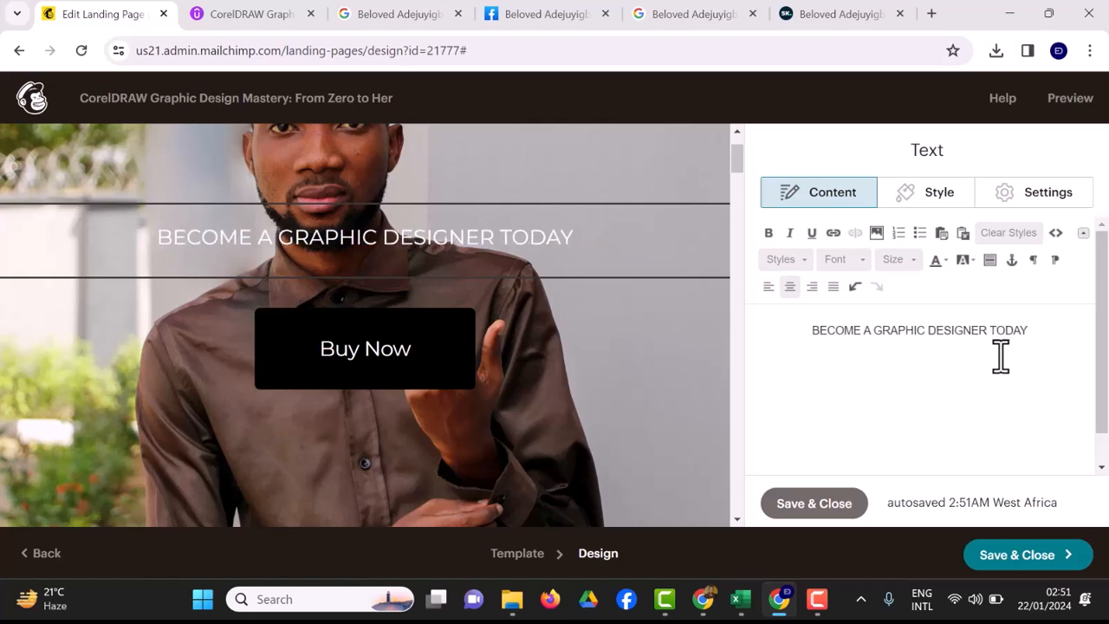
{"action": "type", "text": "!!!"}
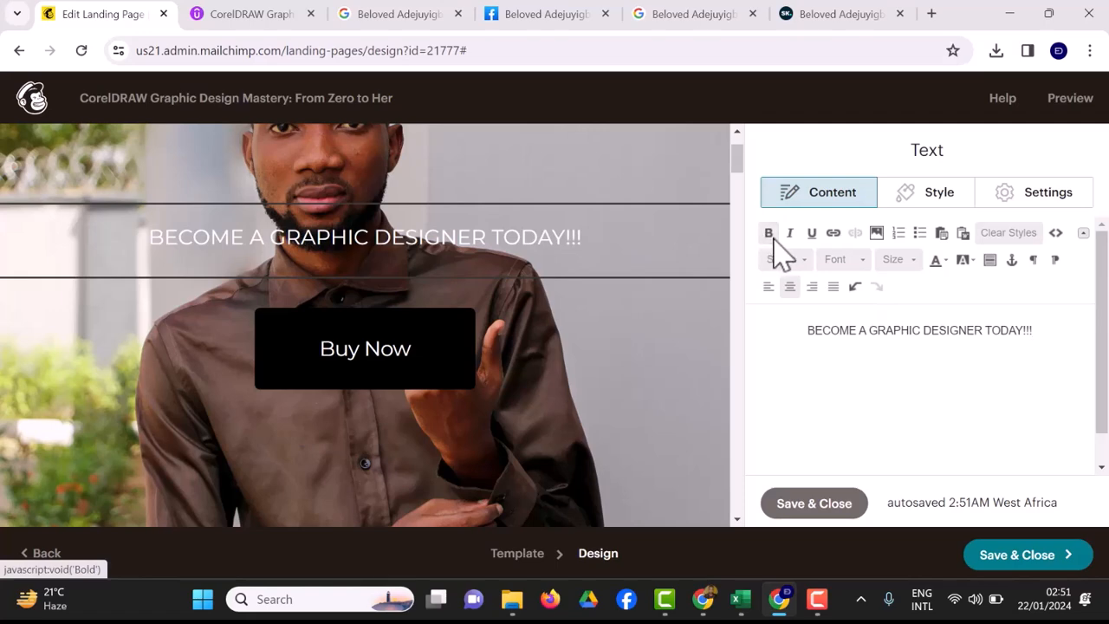
{"action": "triple_click", "coordinate": [1051, 338]}
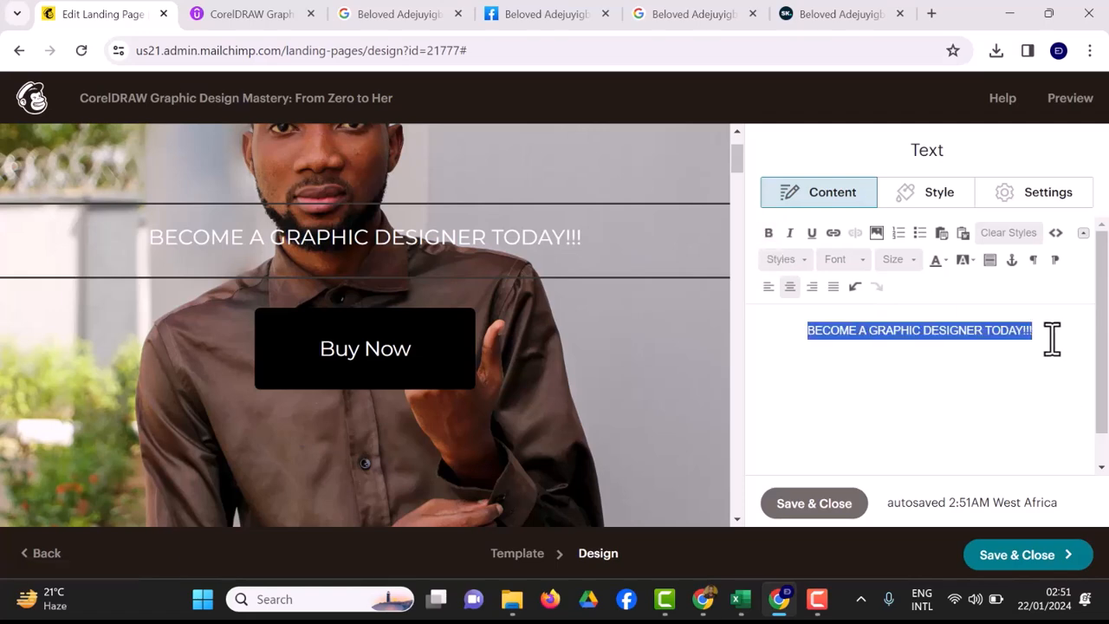
{"action": "left_click", "coordinate": [768, 233]}
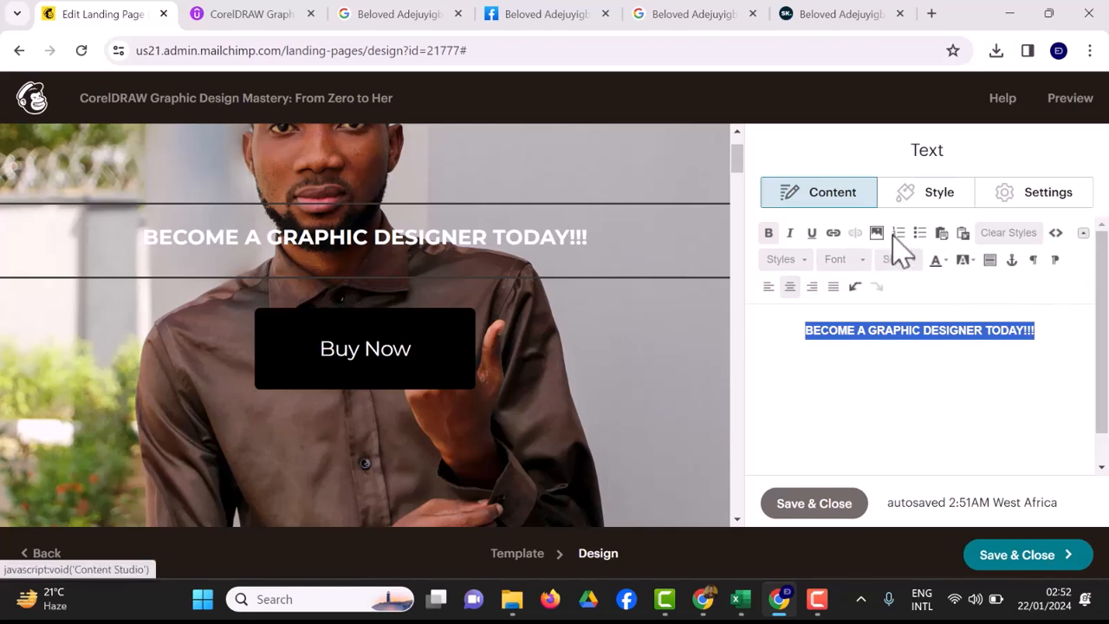
Review the heading's line height and font options, leaving both unchanged.
{"action": "left_click", "coordinate": [927, 207]}
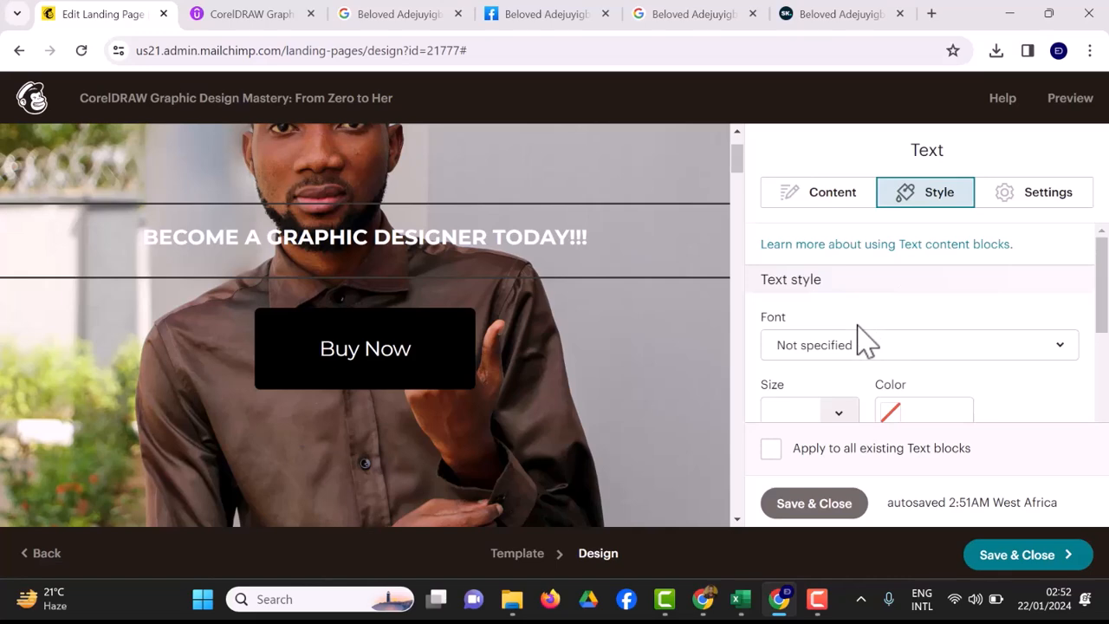
{"action": "scroll", "coordinate": [857, 327], "scroll_direction": "down", "scroll_amount": 3}
{"action": "left_click", "coordinate": [859, 356]}
{"action": "left_click", "coordinate": [858, 326]}
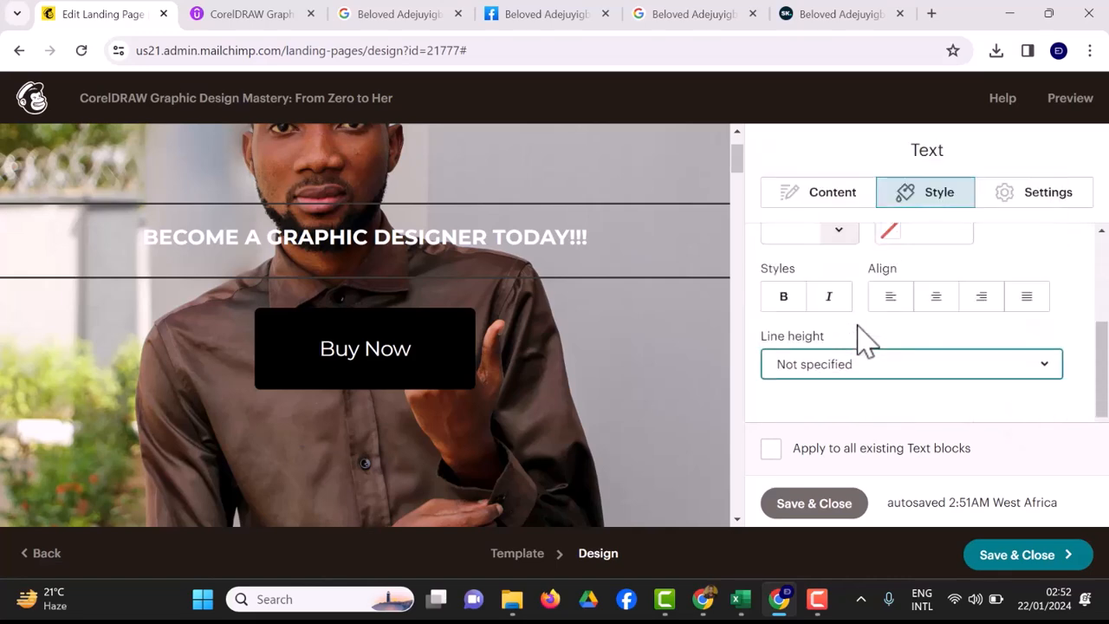
{"action": "scroll", "coordinate": [857, 338], "scroll_direction": "up", "scroll_amount": 3}
{"action": "left_click", "coordinate": [859, 344]}
{"action": "left_click", "coordinate": [858, 326]}
Set the heading font size to 24 and save the text block.
{"action": "key", "text": "Right"}
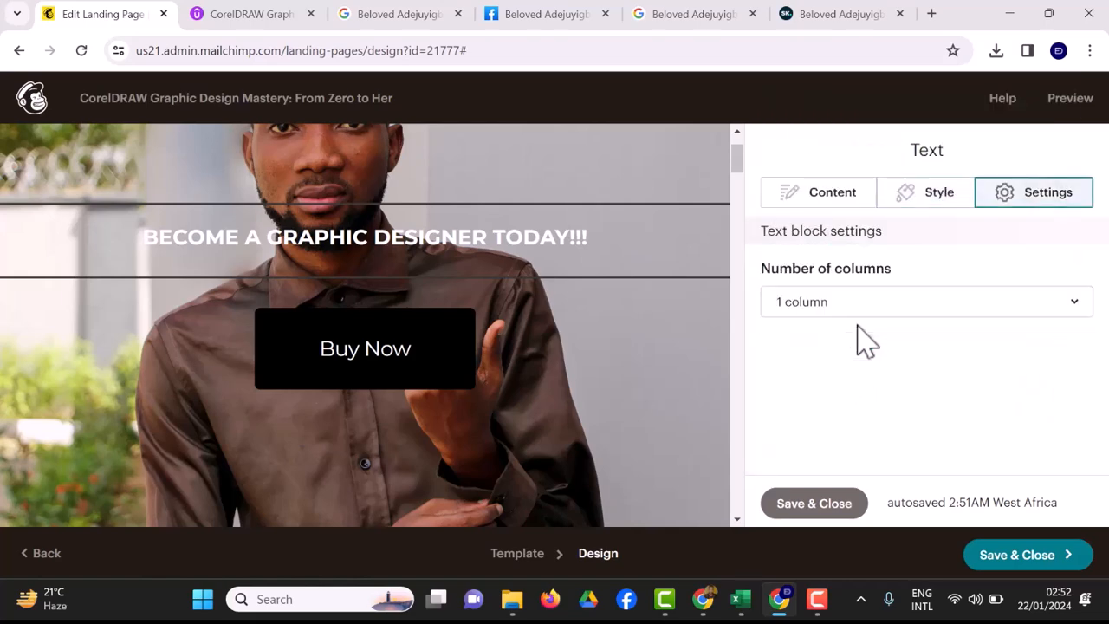
{"action": "key", "text": "Left"}
{"action": "key", "text": "Left"}
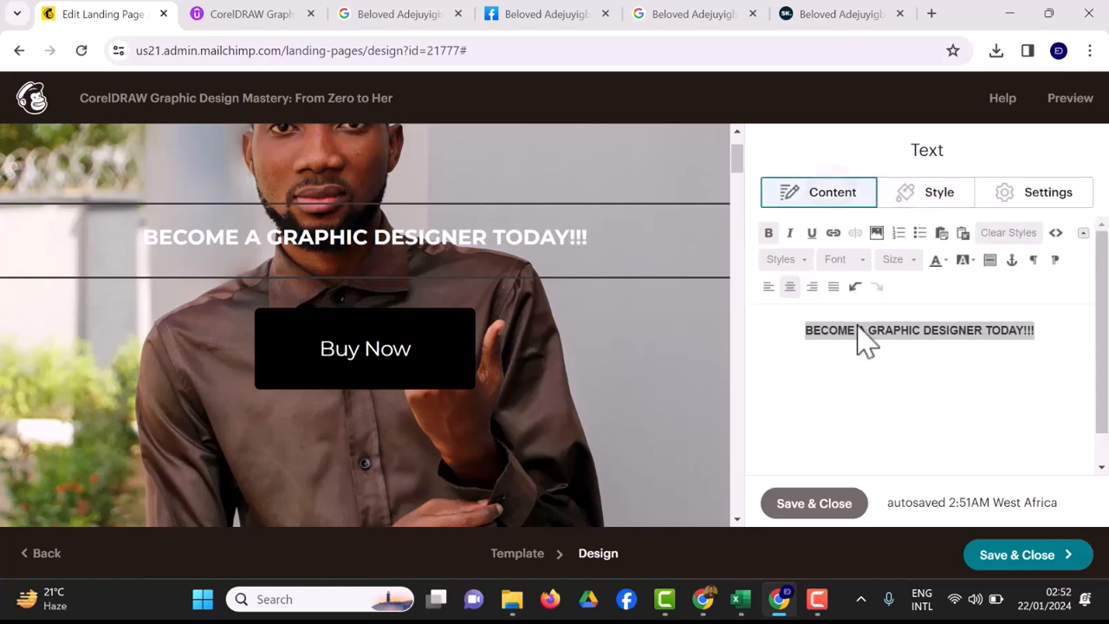
{"action": "key", "text": "Return"}
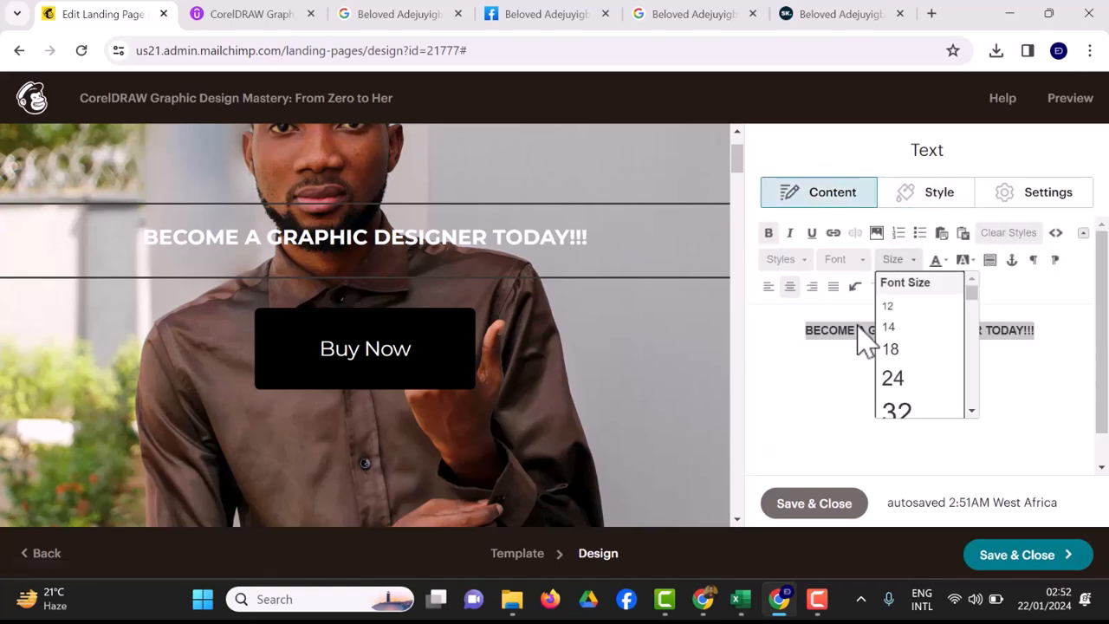
{"action": "key", "text": "Return"}
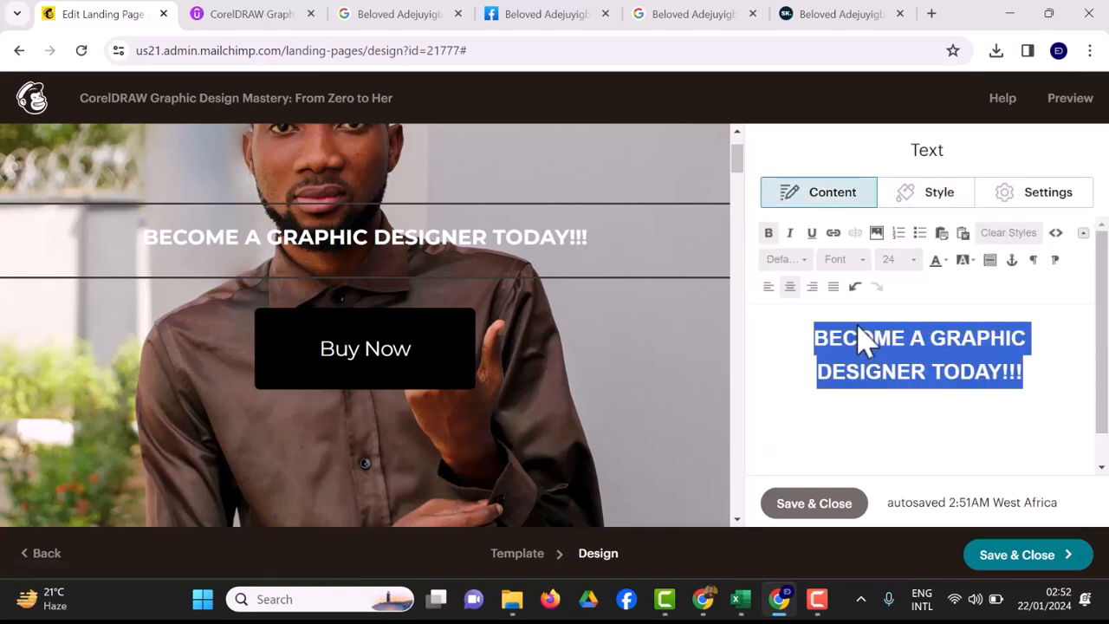
{"action": "left_click", "coordinate": [828, 509]}
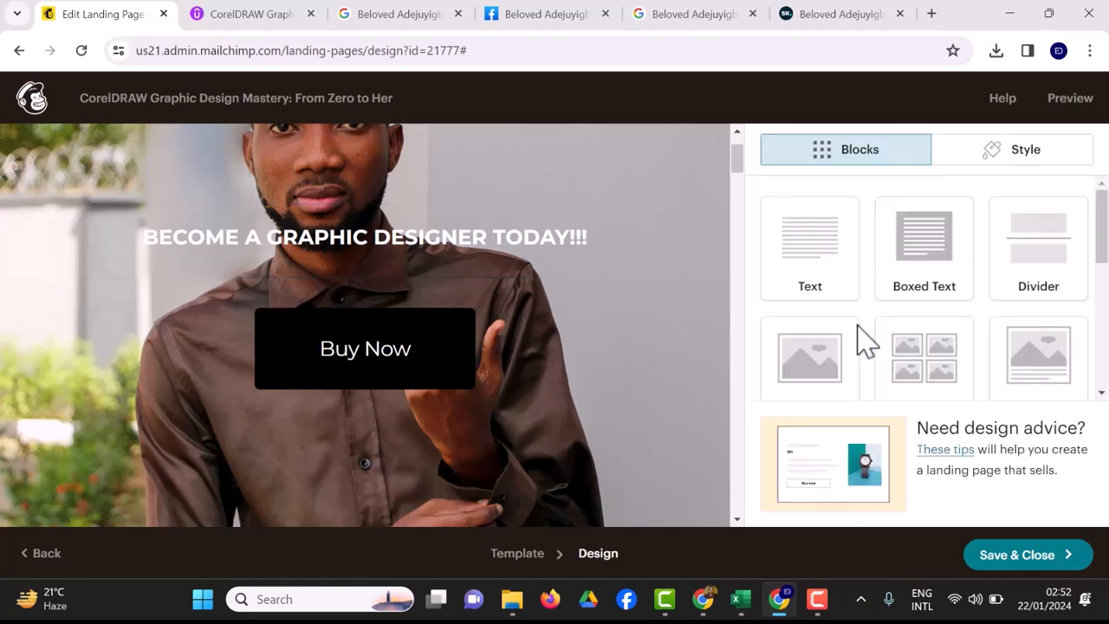
Open the Buy Now button's link settings and try Anchor link as its link type.
{"action": "left_click", "coordinate": [365, 348]}
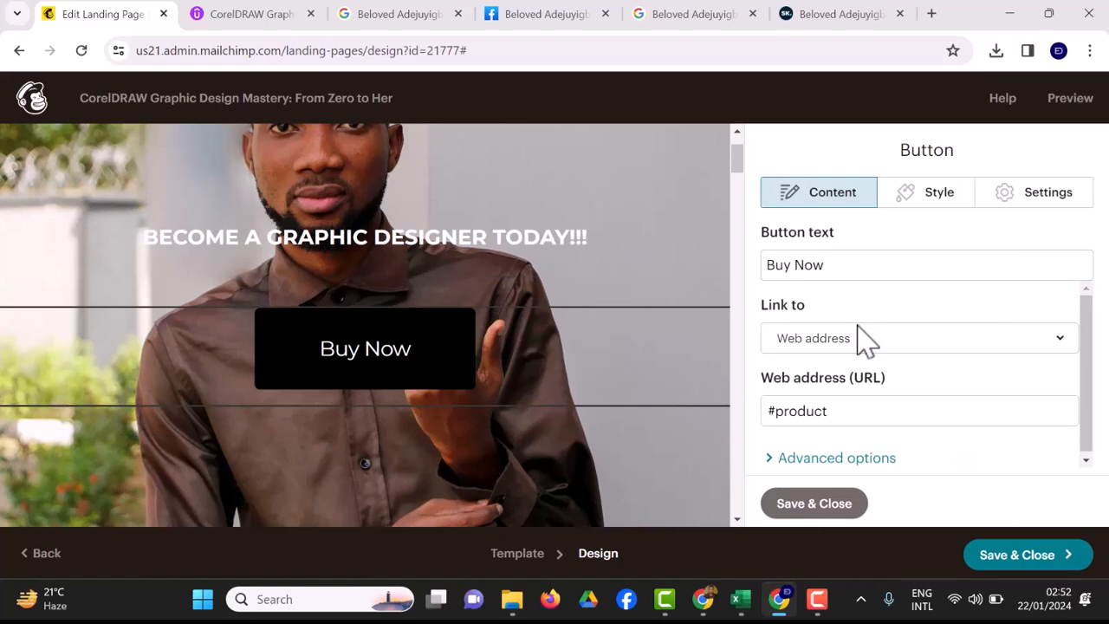
{"action": "left_click", "coordinate": [864, 340]}
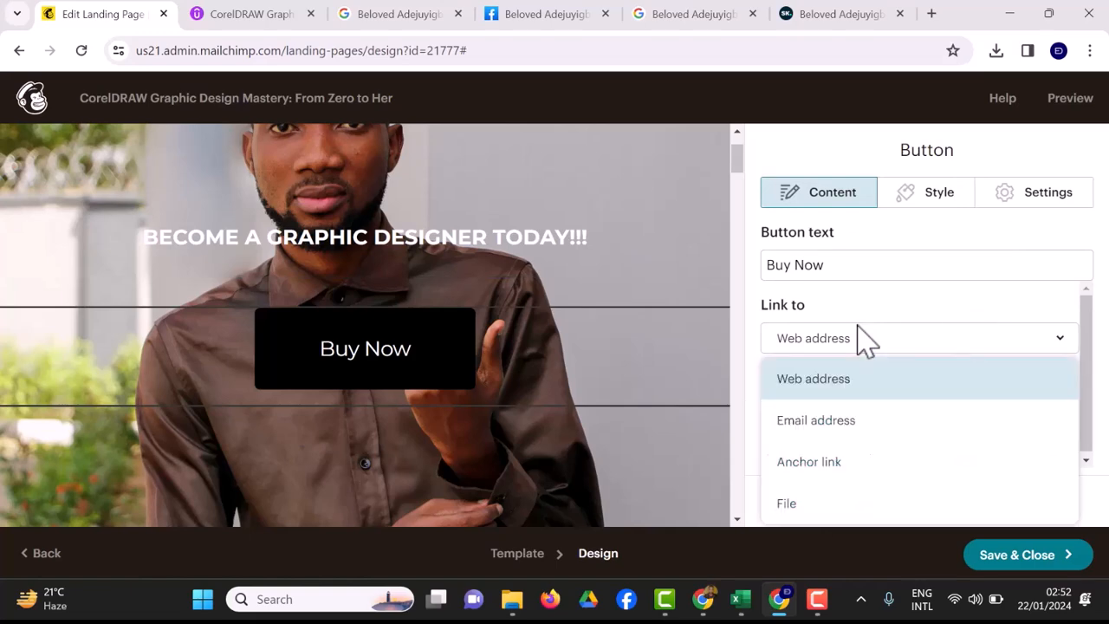
{"action": "left_click", "coordinate": [864, 340]}
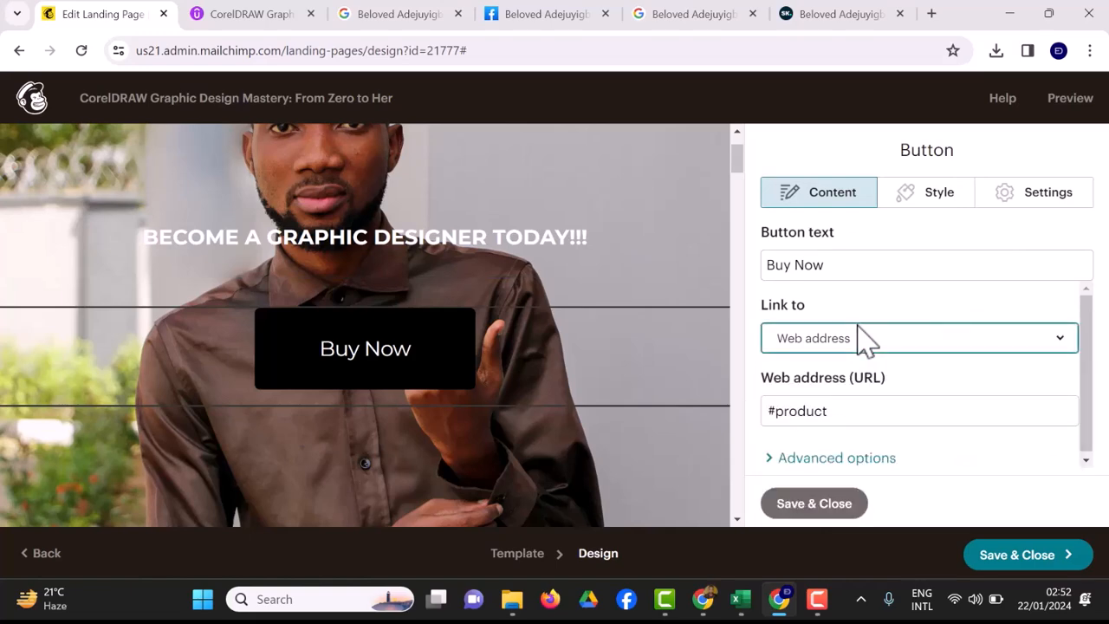
{"action": "left_click", "coordinate": [863, 339]}
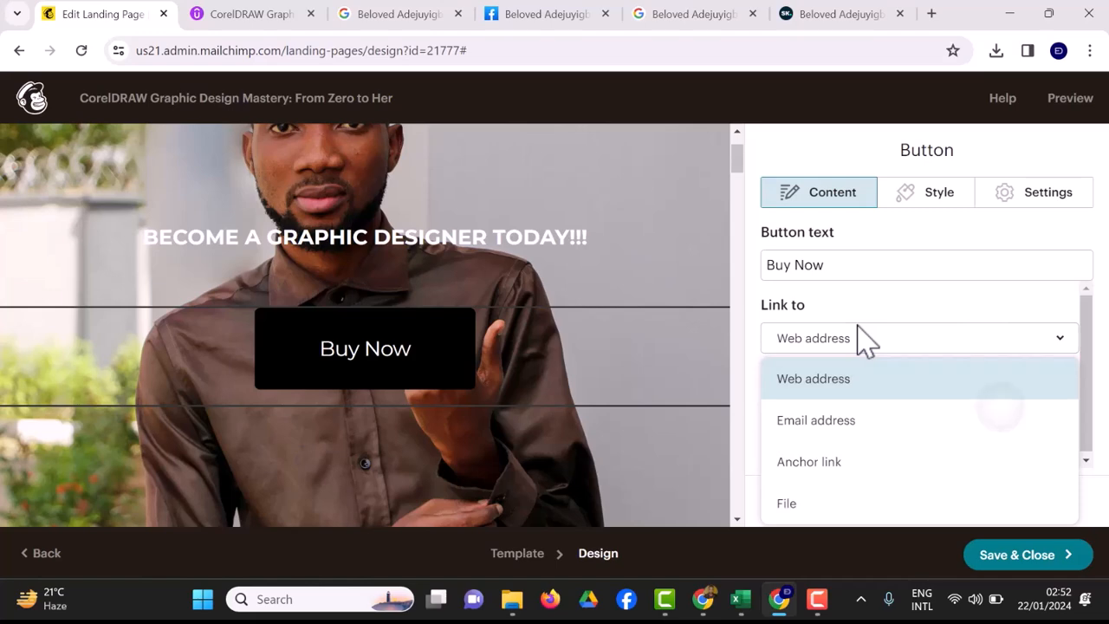
{"action": "key", "text": "Down"}
{"action": "key", "text": "Down"}
{"action": "key", "text": "Return"}
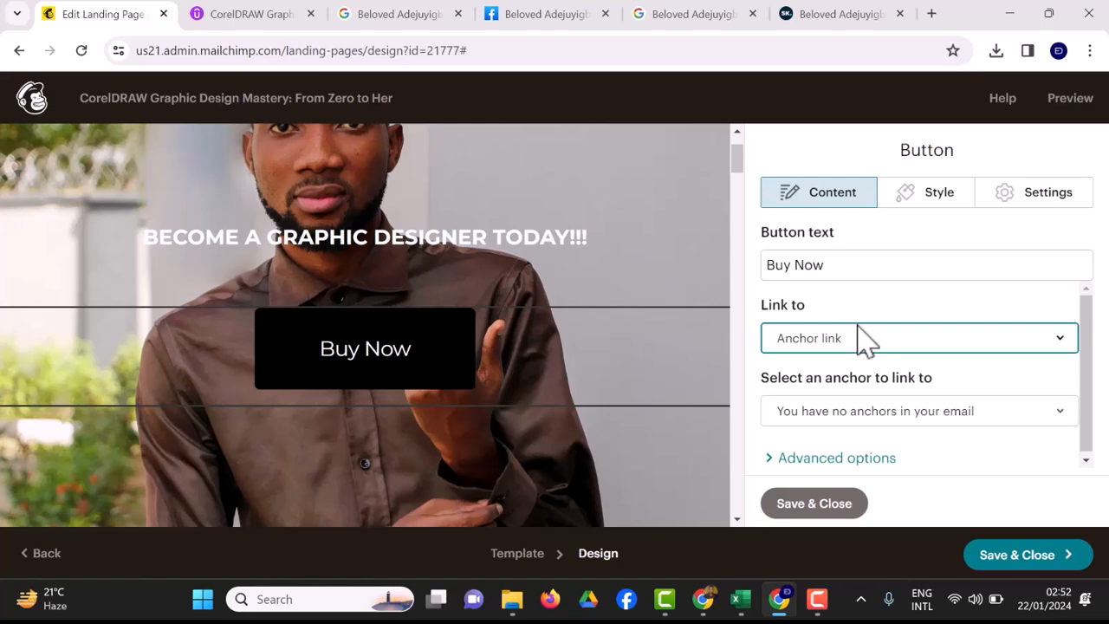
{"action": "left_click", "coordinate": [1006, 409]}
{"action": "left_click", "coordinate": [1005, 409]}
Switch the Buy Now link back to Web address and delete the #product placeholder.
{"action": "left_click", "coordinate": [863, 340]}
{"action": "right_click", "coordinate": [863, 339]}
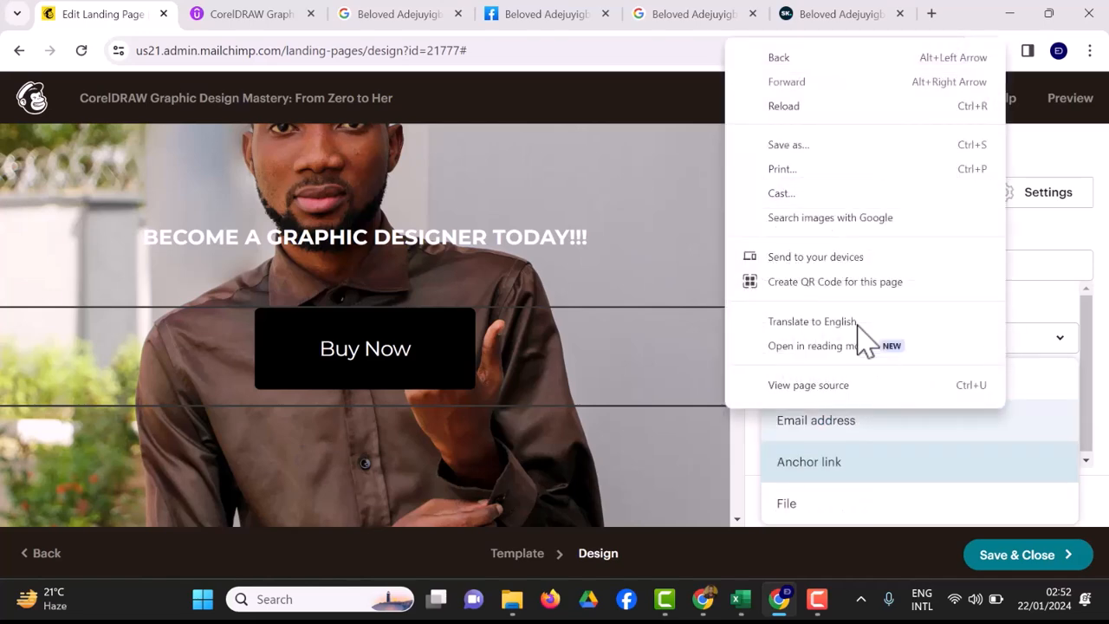
{"action": "key", "text": "Escape"}
{"action": "left_click", "coordinate": [864, 339]}
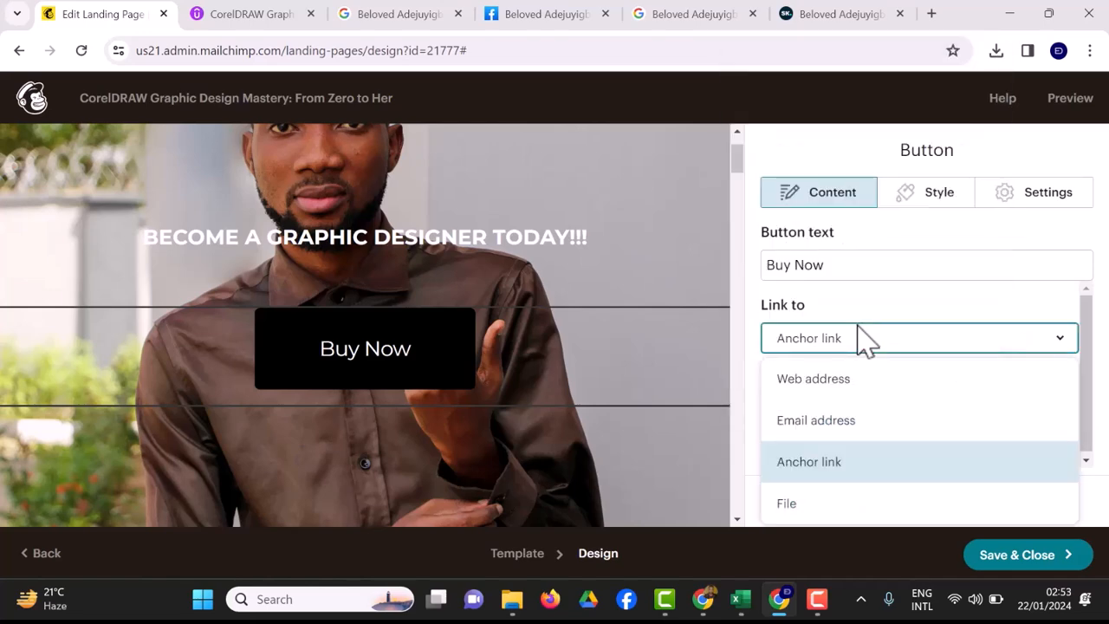
{"action": "left_click", "coordinate": [919, 378]}
{"action": "left_click", "coordinate": [863, 339]}
{"action": "left_click", "coordinate": [951, 373]}
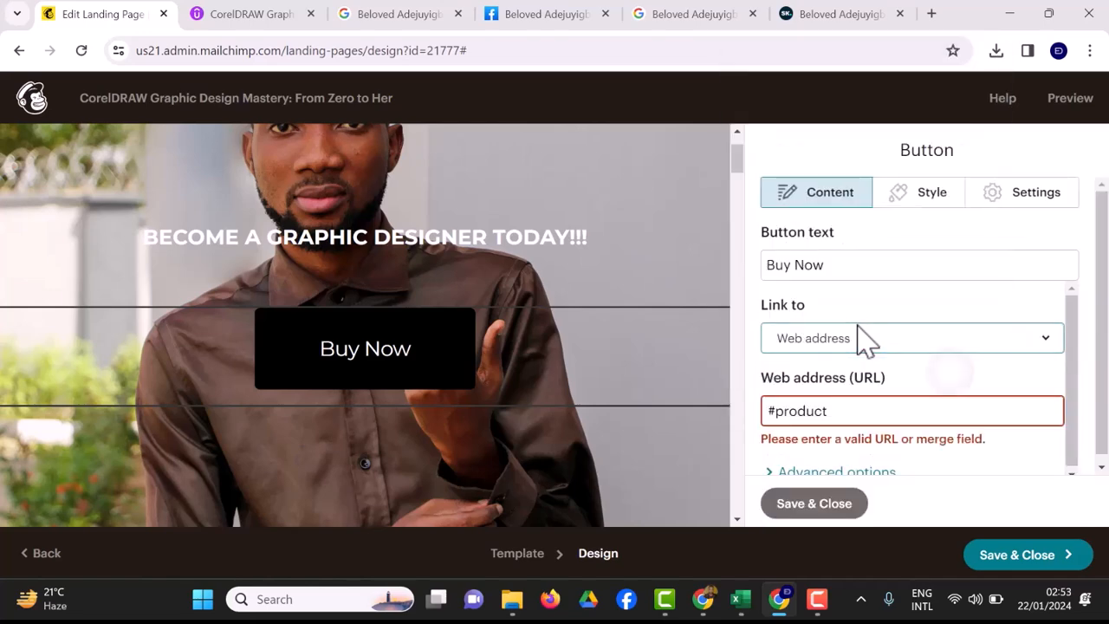
{"action": "left_click", "coordinate": [866, 411]}
{"action": "key", "text": "BackSpace"}
{"action": "key", "text": "BackSpace"}
{"action": "key", "text": "BackSpace"}
{"action": "key", "text": "BackSpace"}
{"action": "key", "text": "BackSpace"}
{"action": "key", "text": "BackSpace"}
{"action": "key", "text": "BackSpace"}
{"action": "key", "text": "BackSpace"}
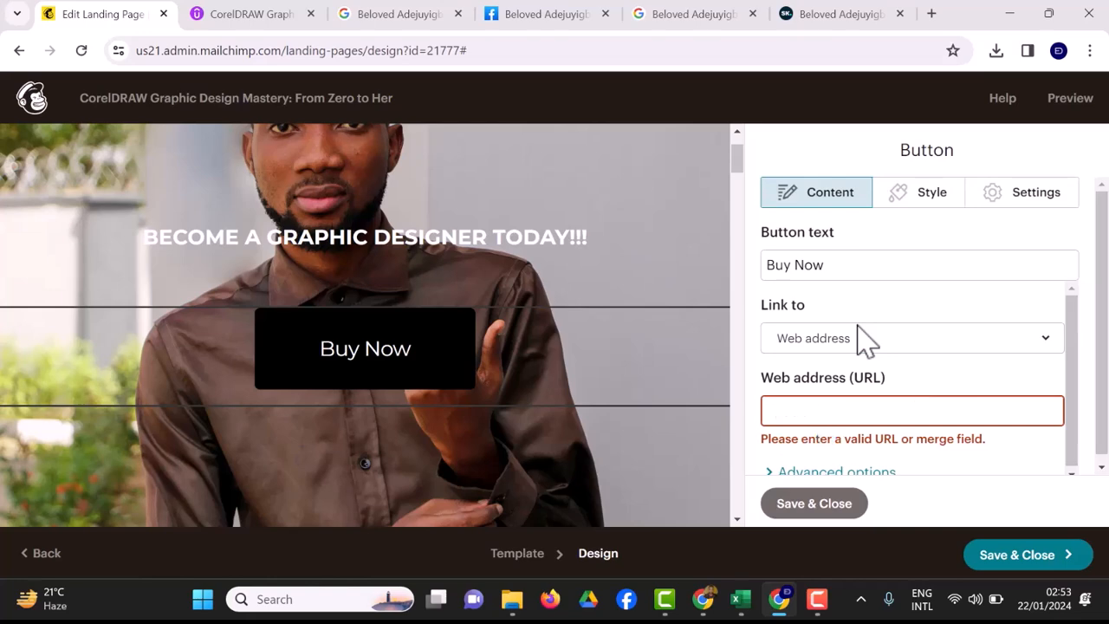
{"action": "left_click", "coordinate": [227, 18]}
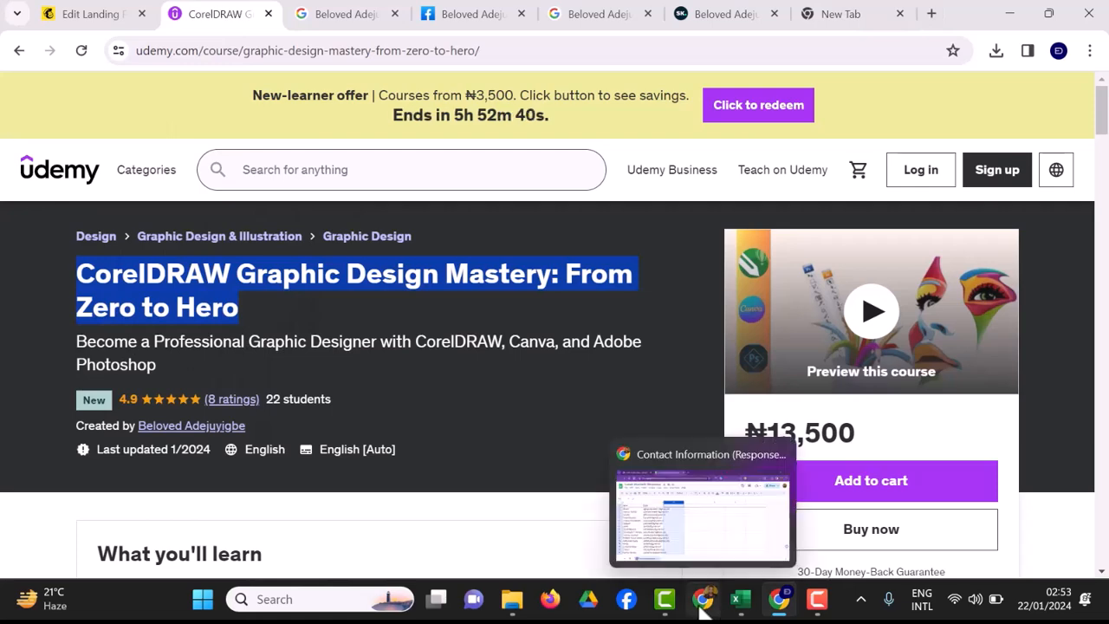
Copy the CorelDRAW course link from the tweet.
{"action": "left_click", "coordinate": [550, 602]}
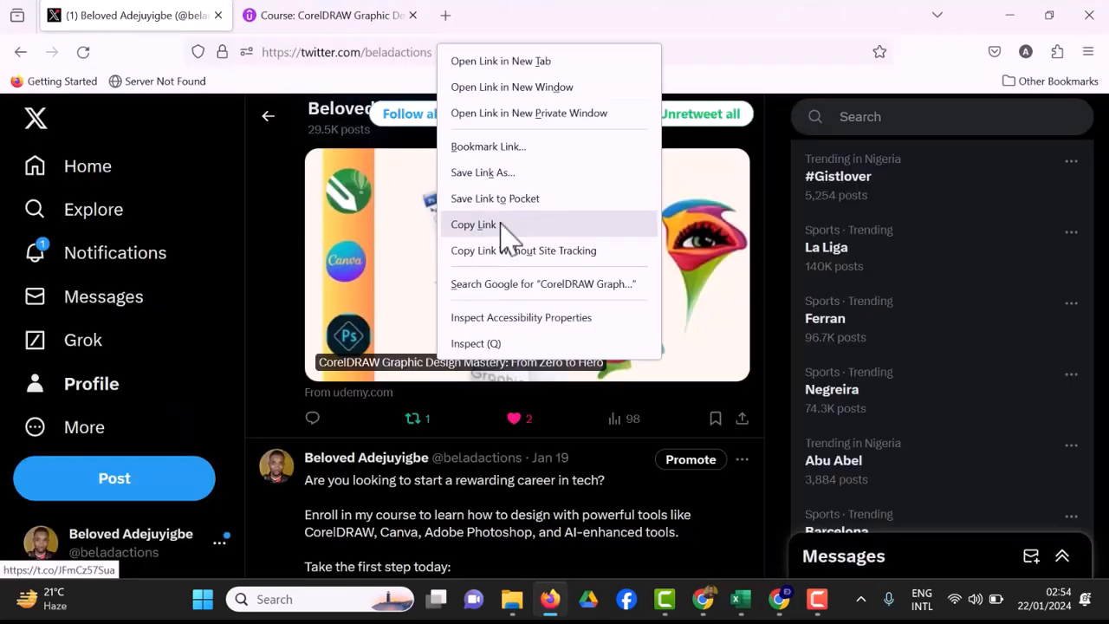
{"action": "left_click", "coordinate": [505, 228]}
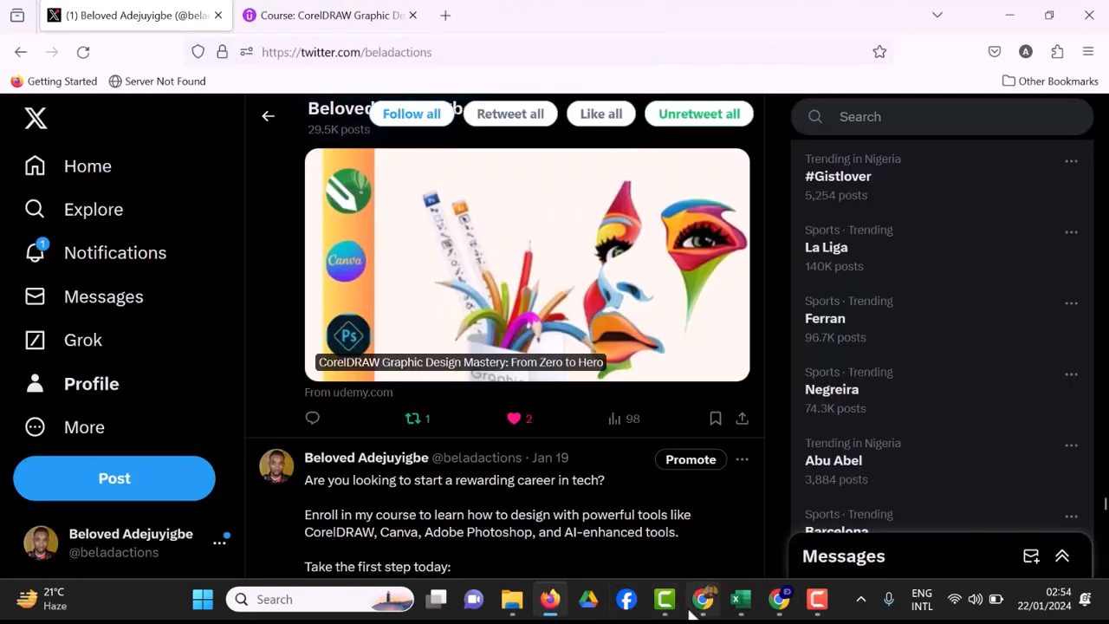
{"action": "left_click", "coordinate": [778, 598]}
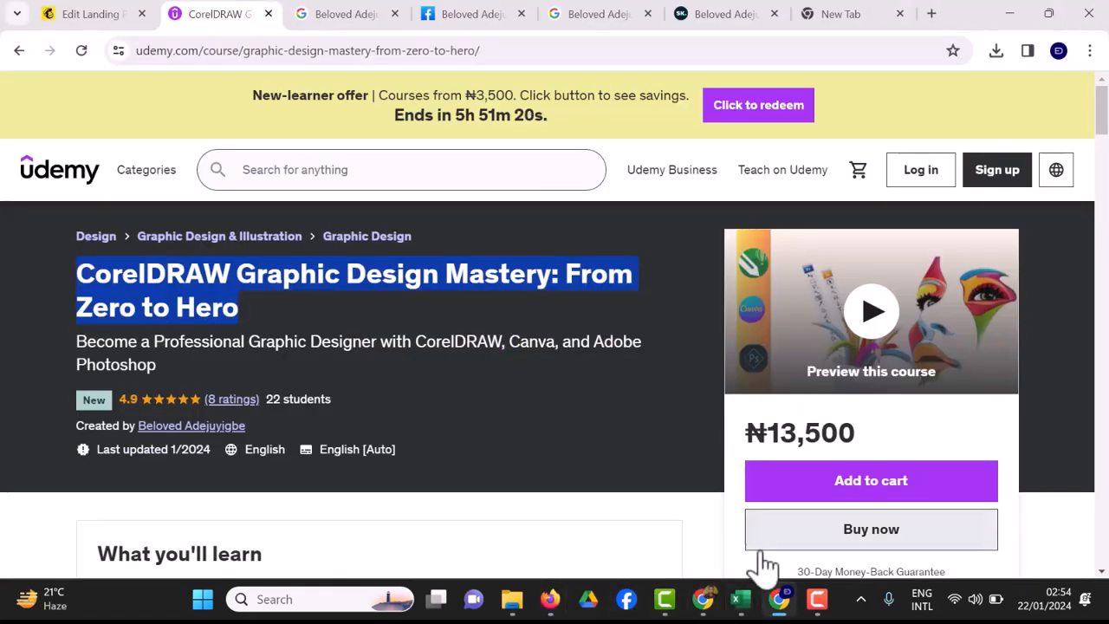
Open the course link in a new Chrome tab and copy its Udemy page address.
{"action": "left_click", "coordinate": [839, 14]}
{"action": "key", "text": "ctrl+v"}
{"action": "key", "text": "Return"}
{"action": "left_click", "coordinate": [755, 49]}
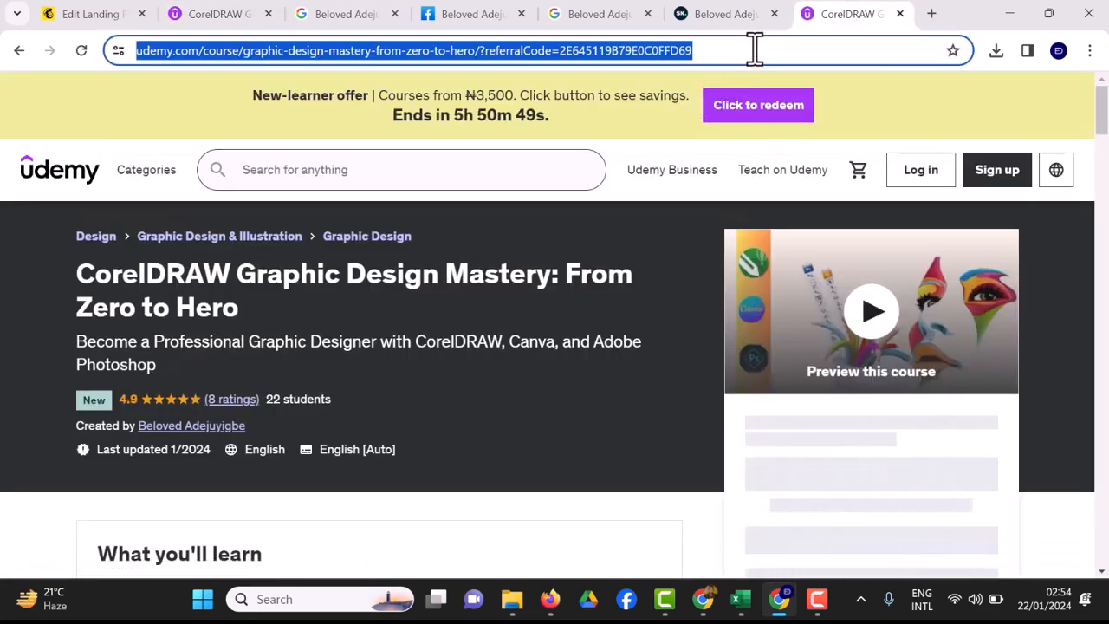
{"action": "right_click", "coordinate": [627, 57]}
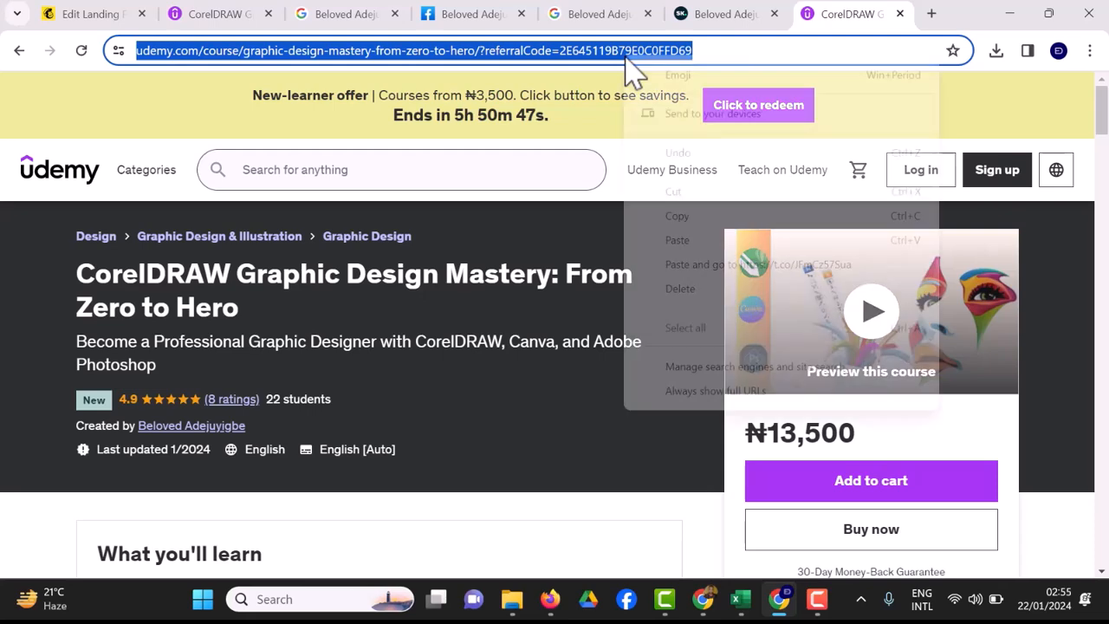
{"action": "left_click", "coordinate": [686, 216]}
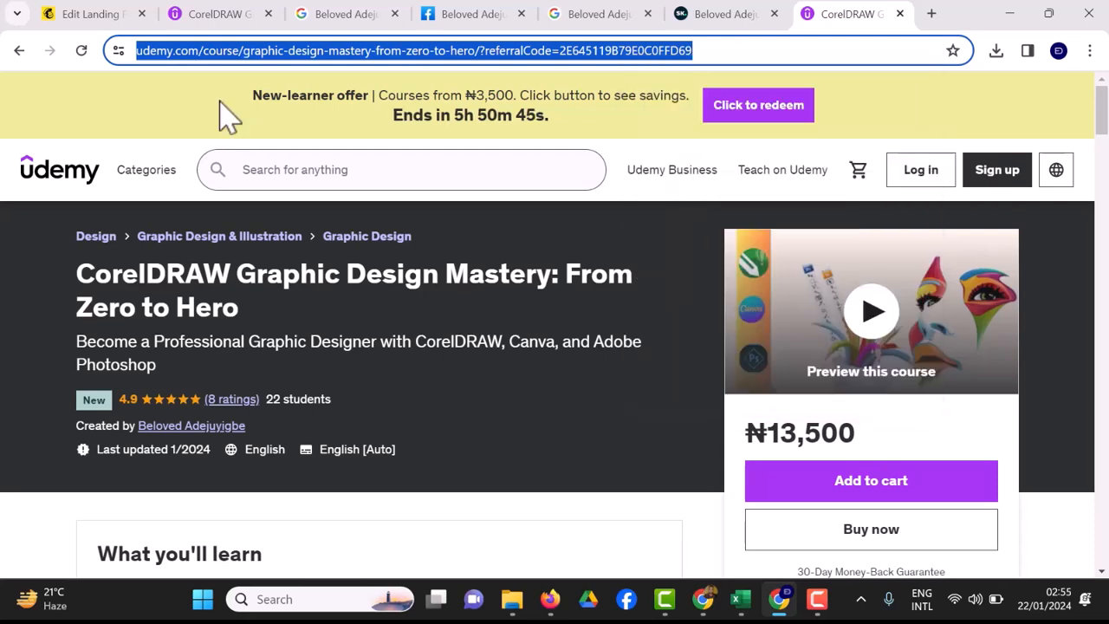
{"action": "left_click", "coordinate": [91, 14]}
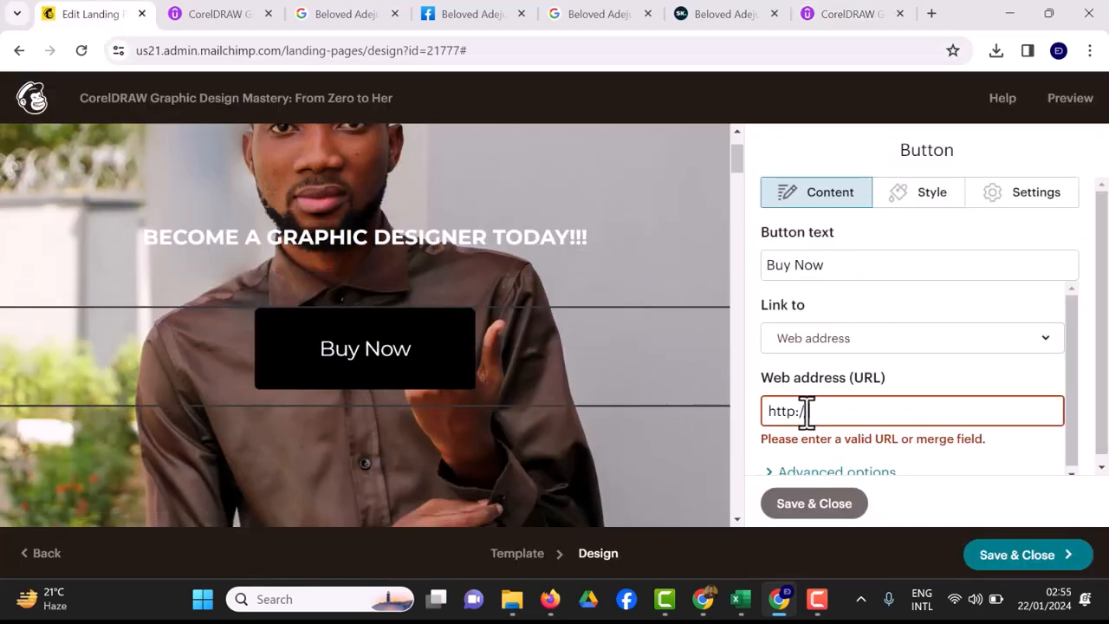
Paste the Udemy course address as the Buy Now link, opening in a new window.
{"action": "triple_click", "coordinate": [829, 419]}
{"action": "key", "text": "ctrl+v"}
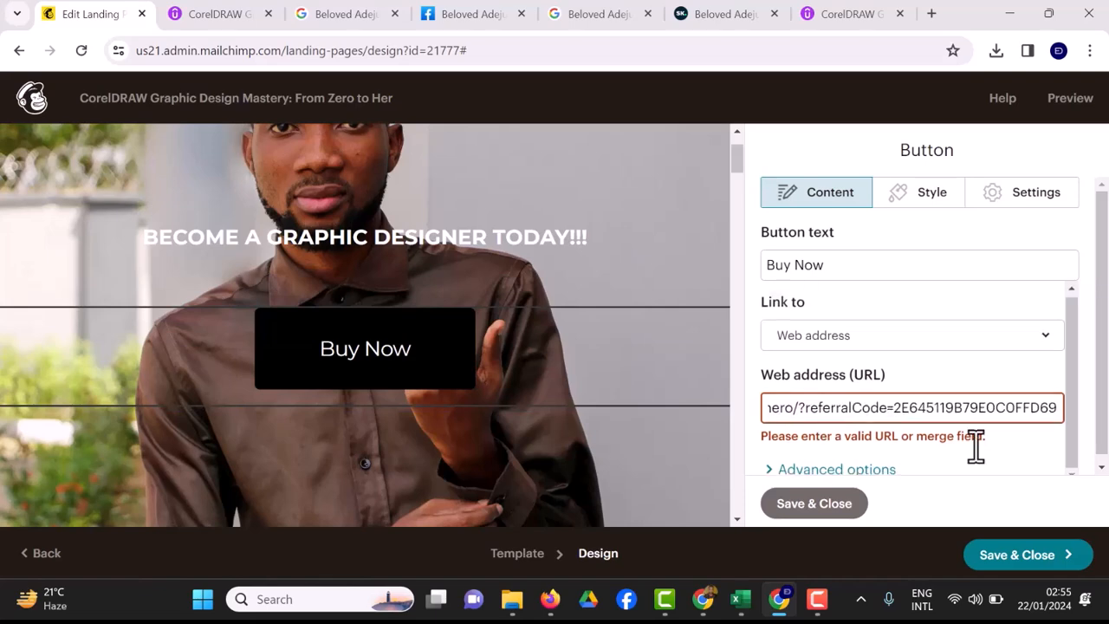
{"action": "left_click", "coordinate": [976, 446]}
{"action": "scroll", "coordinate": [975, 447], "scroll_direction": "down", "scroll_amount": 2}
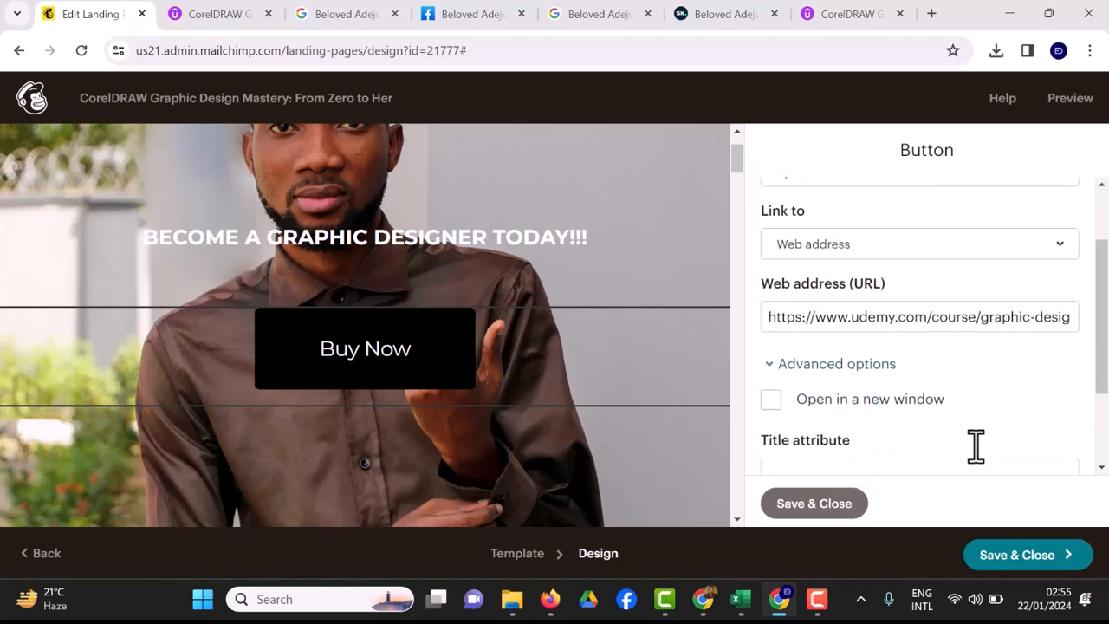
{"action": "key", "text": "space"}
{"action": "scroll", "coordinate": [975, 446], "scroll_direction": "down", "scroll_amount": 1}
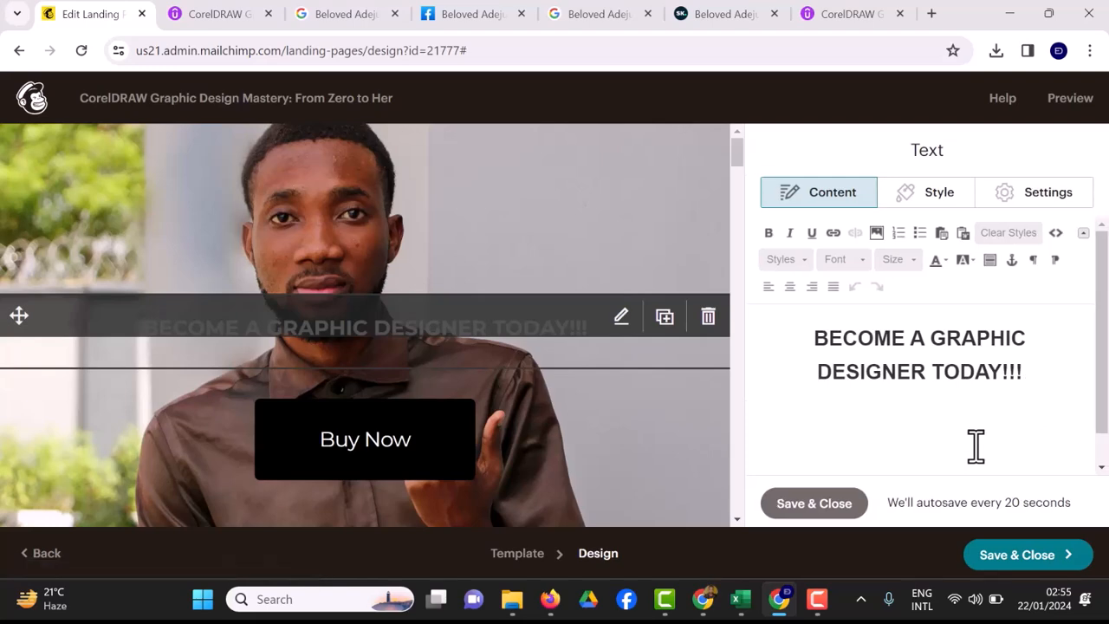
Set the hero heading's font size to 28.
{"action": "scroll", "coordinate": [976, 446], "scroll_direction": "down", "scroll_amount": 1}
{"action": "key", "text": "Return"}
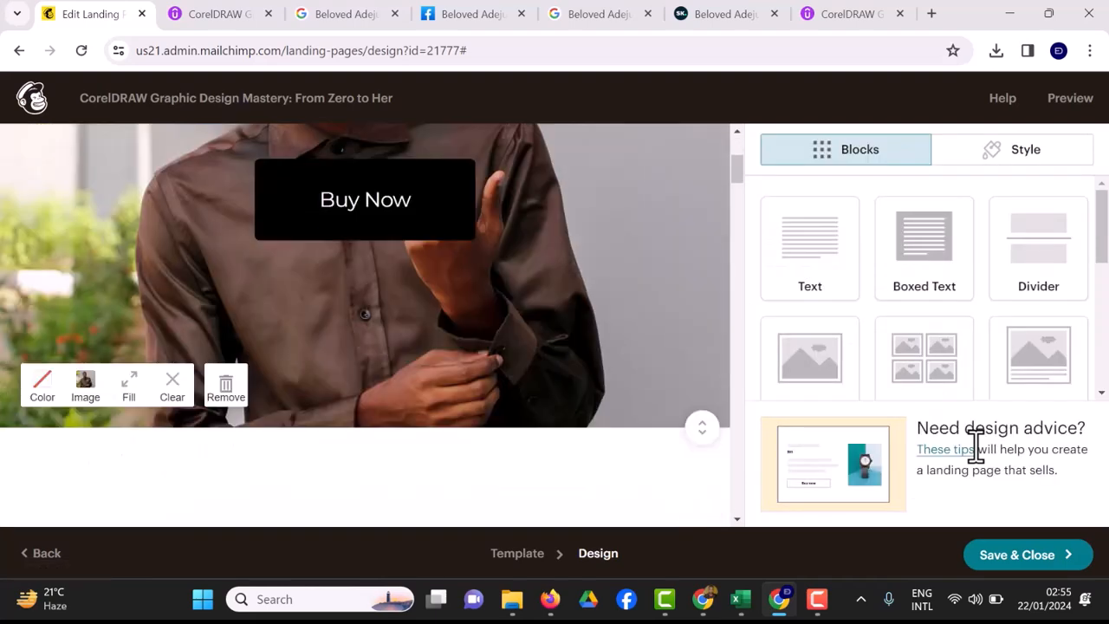
{"action": "scroll", "coordinate": [976, 446], "scroll_direction": "down", "scroll_amount": 1}
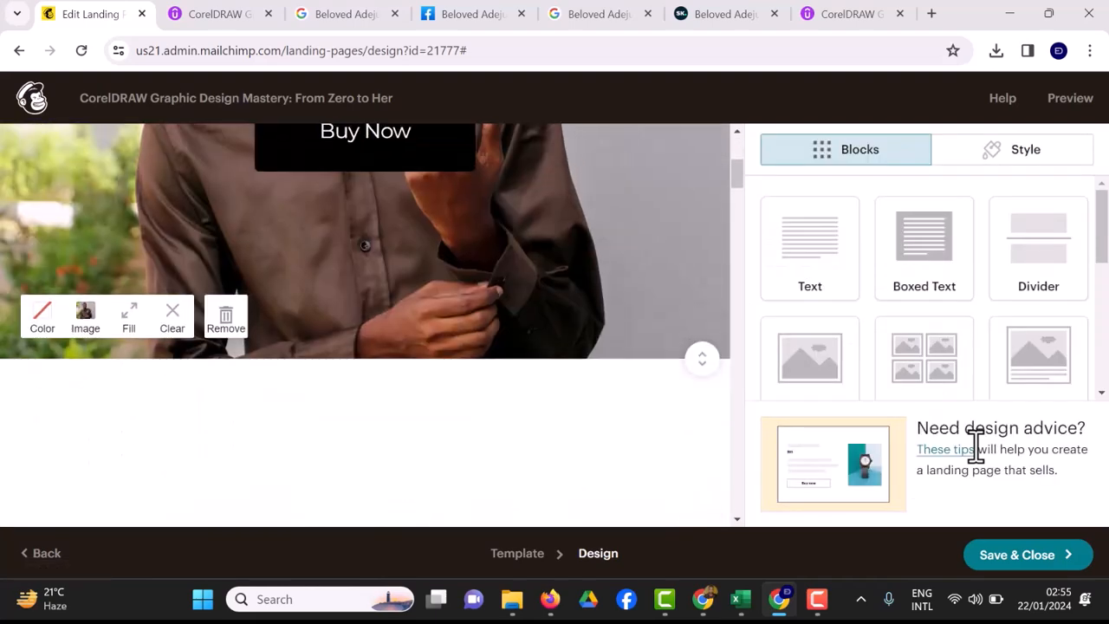
{"action": "scroll", "coordinate": [977, 446], "scroll_direction": "up", "scroll_amount": 1}
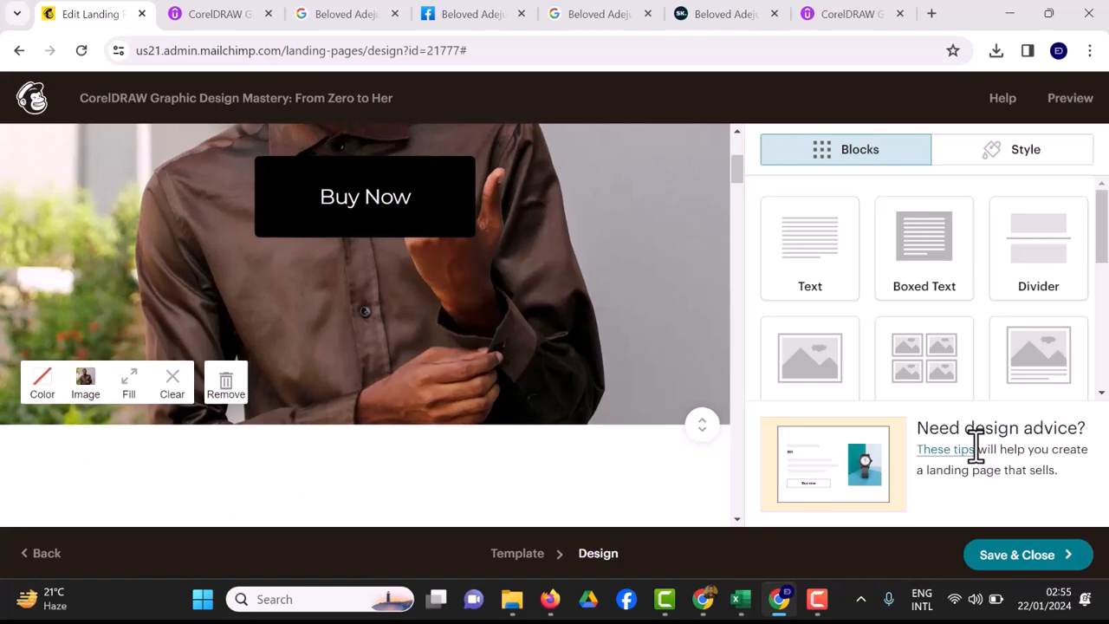
Replace the 'Our story' heading text with 'About This Graphic Design Course'.
{"action": "scroll", "coordinate": [976, 446], "scroll_direction": "down", "scroll_amount": 4}
{"action": "scroll", "coordinate": [365, 325], "scroll_direction": "down", "scroll_amount": 2}
{"action": "scroll", "coordinate": [365, 325], "scroll_direction": "up", "scroll_amount": 1}
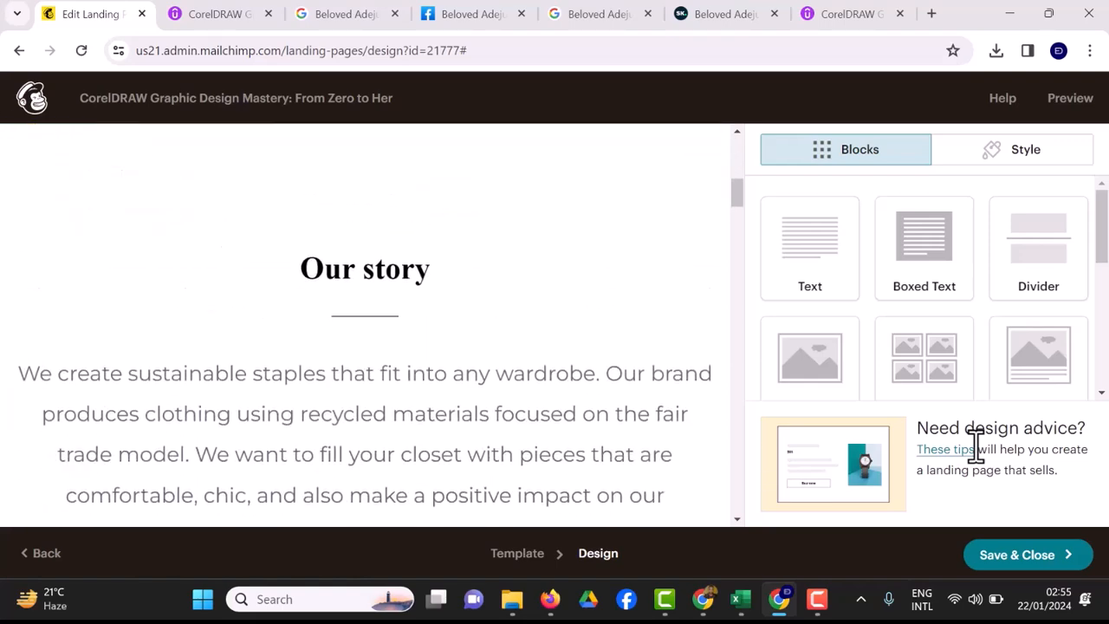
{"action": "left_click", "coordinate": [340, 278]}
{"action": "left_click", "coordinate": [854, 360]}
{"action": "key", "text": "BackSpace"}
{"action": "key", "text": "BackSpace"}
{"action": "key", "text": "BackSpace"}
{"action": "key", "text": "BackSpace"}
{"action": "key", "text": "BackSpace"}
{"action": "key", "text": "BackSpace"}
{"action": "key", "text": "BackSpace"}
{"action": "key", "text": "BackSpace"}
{"action": "key", "text": "BackSpace"}
{"action": "type", "text": "a"}
{"action": "key", "text": "BackSpace"}
{"action": "type", "text": "About This"}
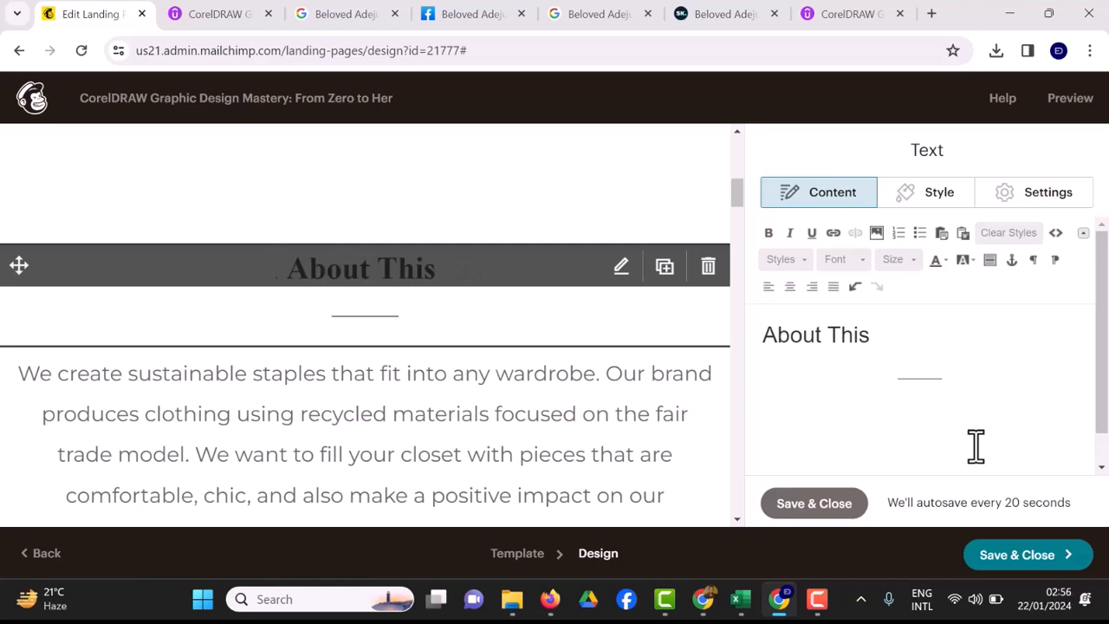
{"action": "type", "text": "raphic "}
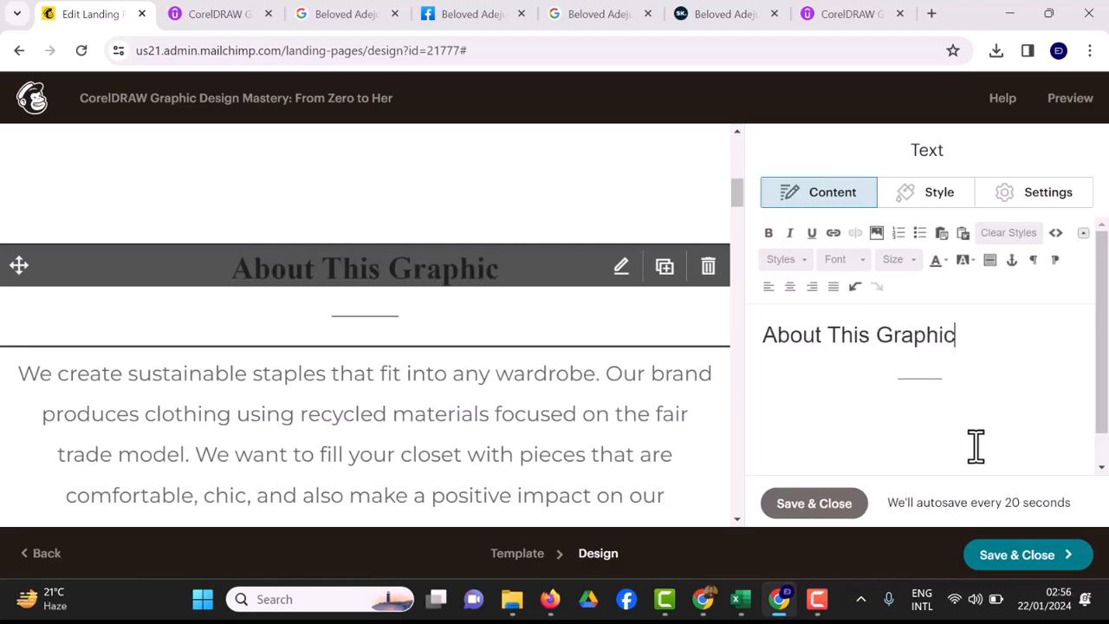
{"action": "type", "text": "Design "}
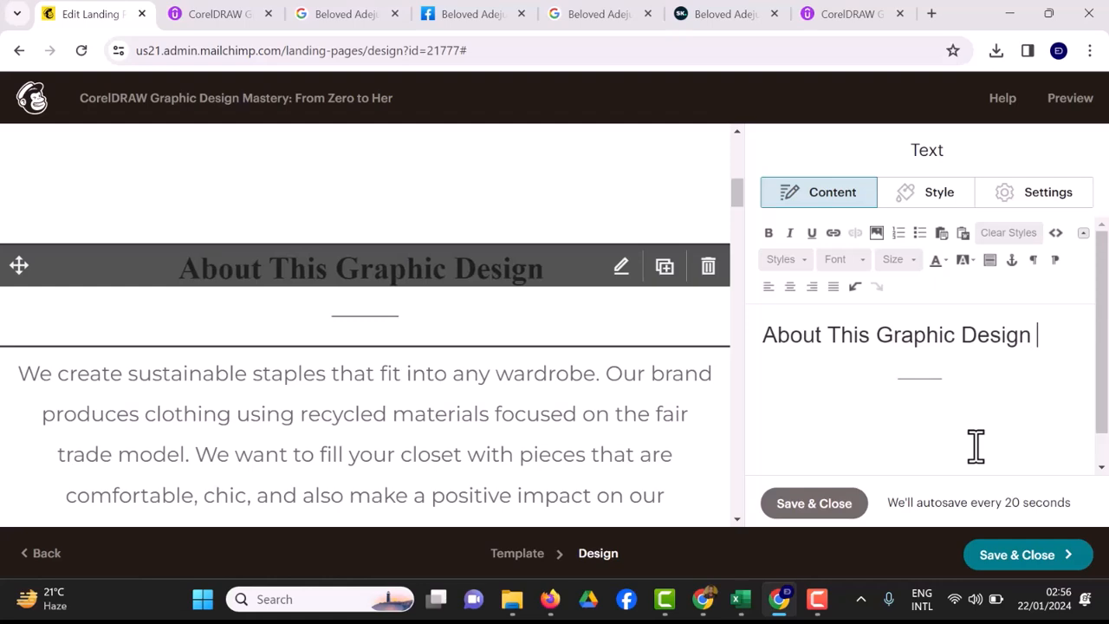
{"action": "type", "text": "Course"}
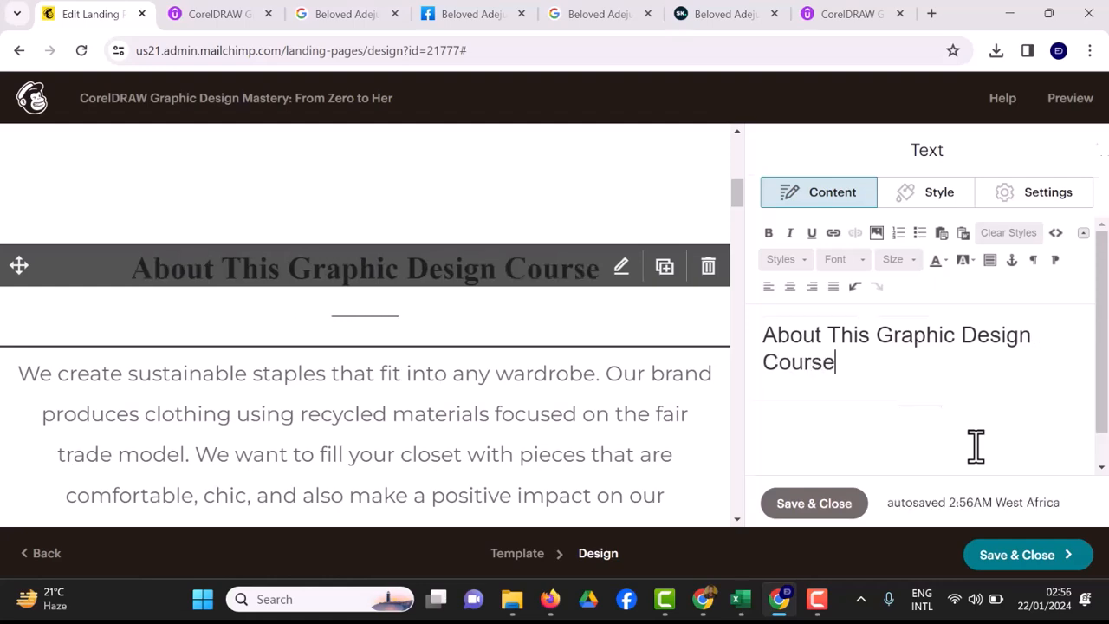
{"action": "key", "text": "Escape"}
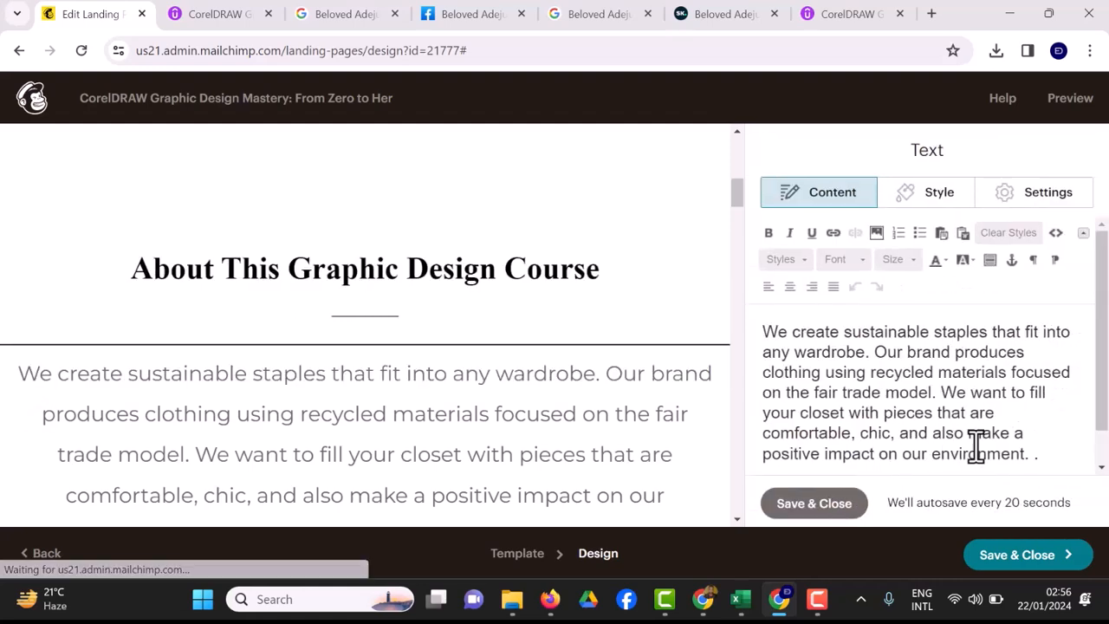
{"action": "left_click", "coordinate": [843, 17]}
Copy the Udemy Description text down through the 'Who this course is for' list.
{"action": "left_click", "coordinate": [622, 356]}
{"action": "scroll", "coordinate": [622, 355], "scroll_direction": "down", "scroll_amount": 12}
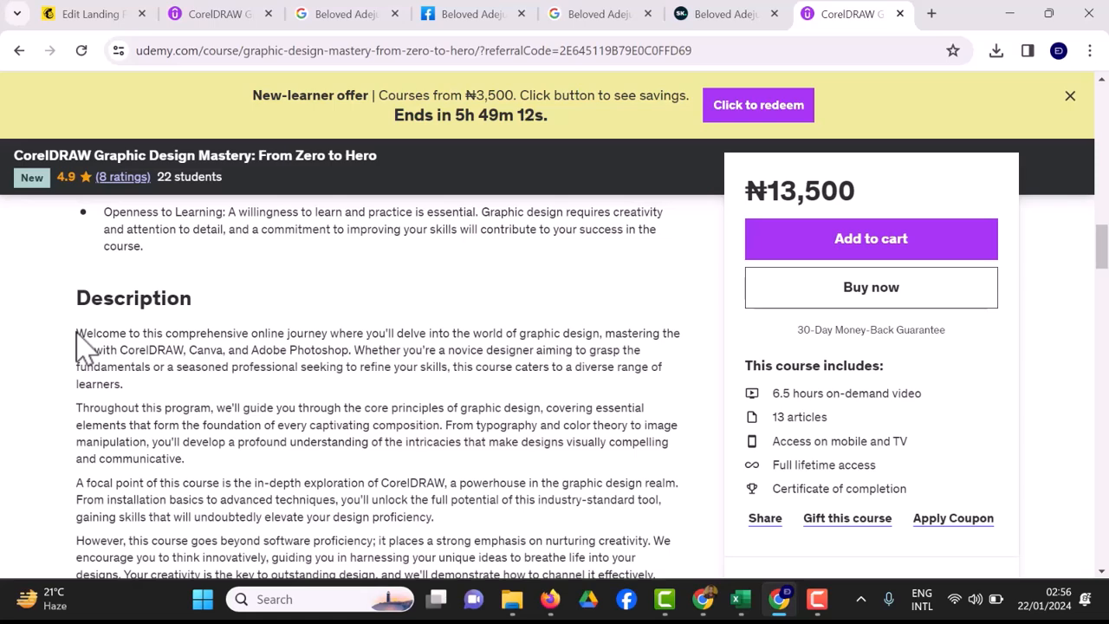
{"action": "left_click_drag", "start_coordinate": [76, 333], "coordinate": [320, 376]}
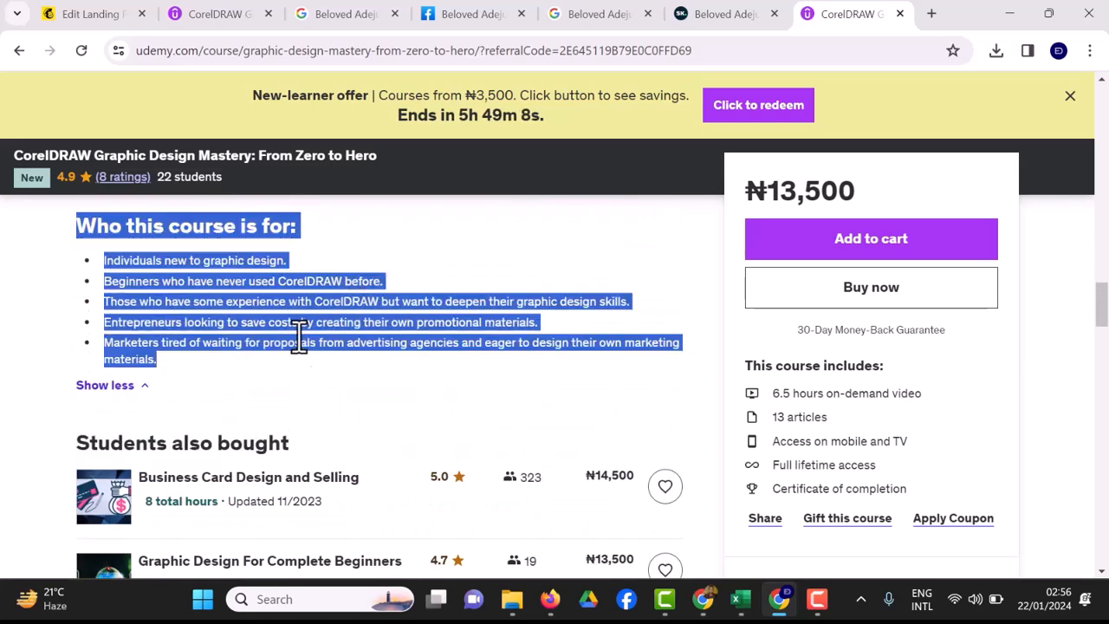
{"action": "right_click", "coordinate": [297, 338]}
{"action": "left_click", "coordinate": [338, 350]}
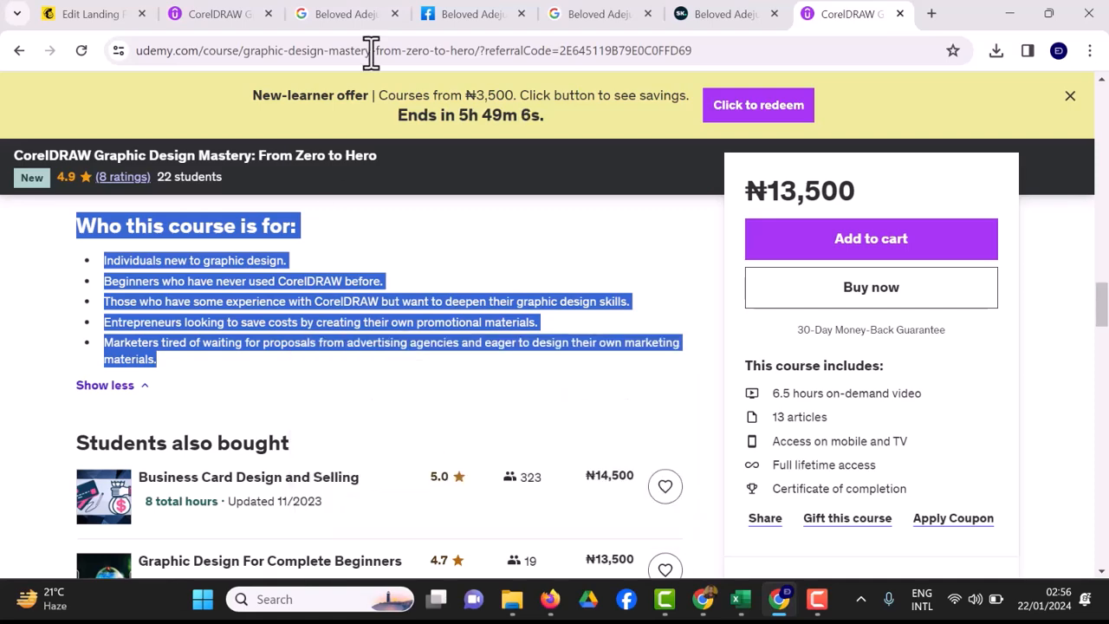
{"action": "left_click", "coordinate": [76, 16]}
{"action": "left_click", "coordinate": [213, 14]}
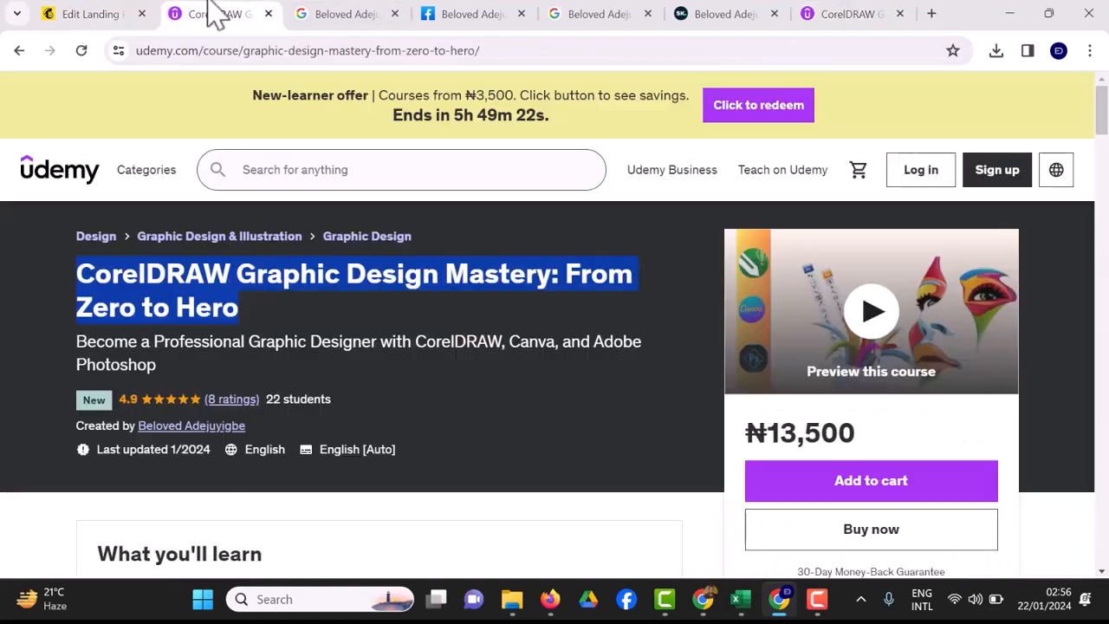
{"action": "left_click", "coordinate": [87, 17]}
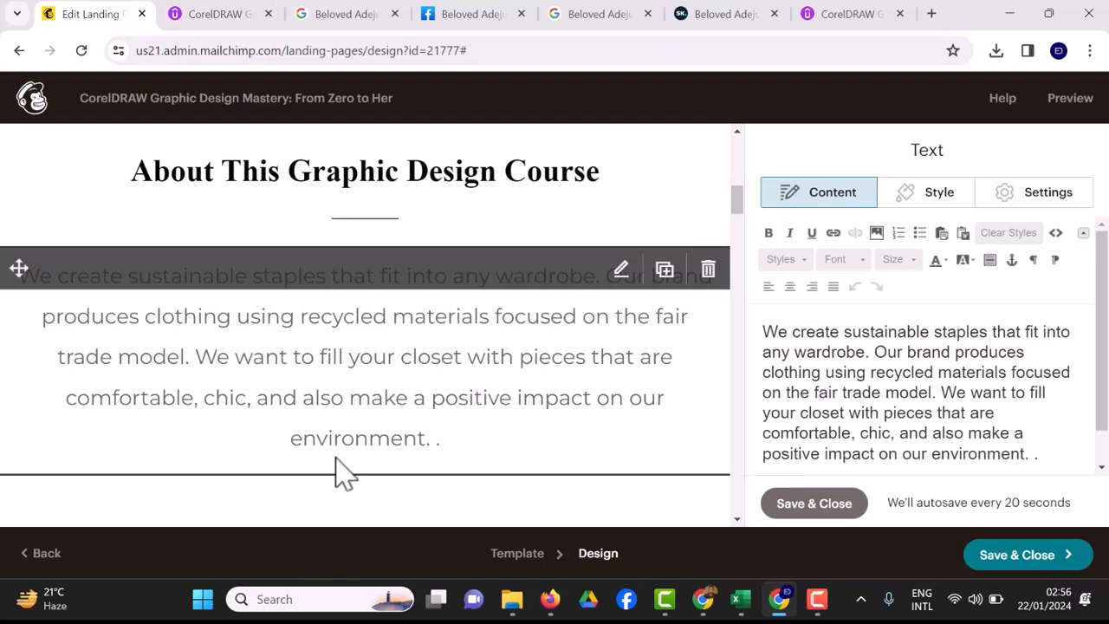
Save the pasted course description in the About text block.
{"action": "scroll", "coordinate": [342, 472], "scroll_direction": "down", "scroll_amount": 5}
{"action": "scroll", "coordinate": [342, 472], "scroll_direction": "down", "scroll_amount": 6}
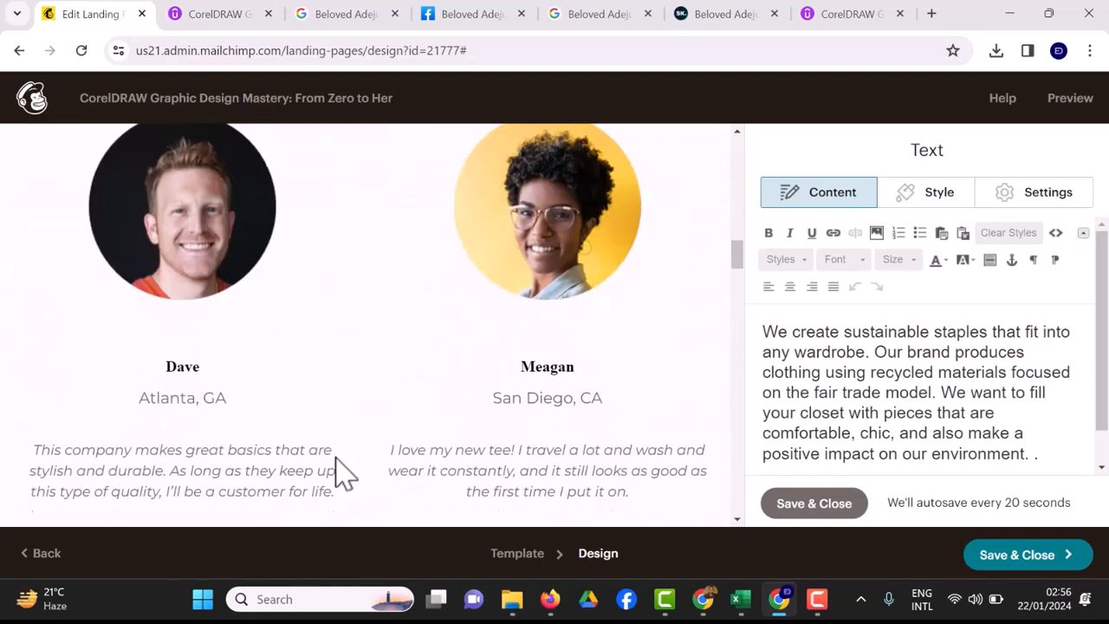
{"action": "scroll", "coordinate": [343, 472], "scroll_direction": "down", "scroll_amount": 6}
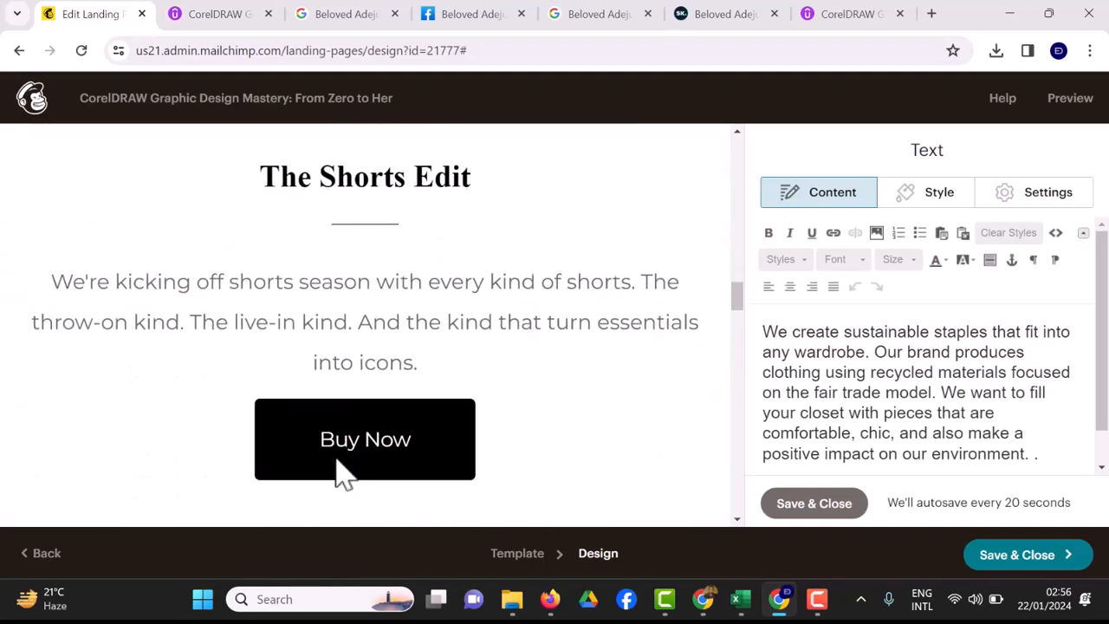
{"action": "scroll", "coordinate": [342, 473], "scroll_direction": "down", "scroll_amount": 4}
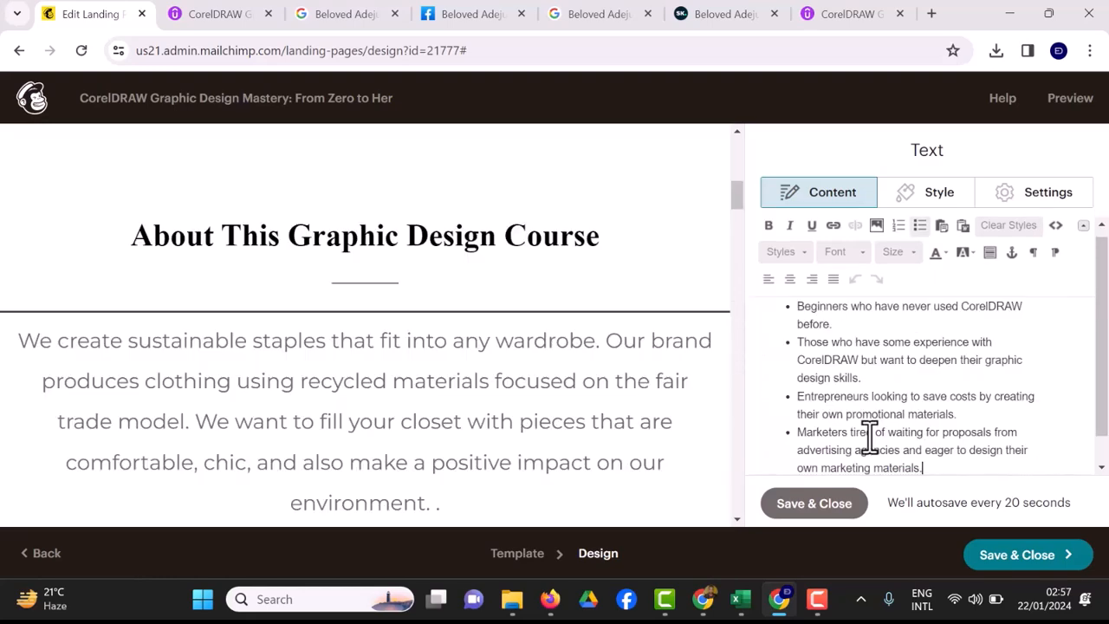
{"action": "scroll", "coordinate": [867, 436], "scroll_direction": "up", "scroll_amount": 5}
{"action": "left_click", "coordinate": [815, 503]}
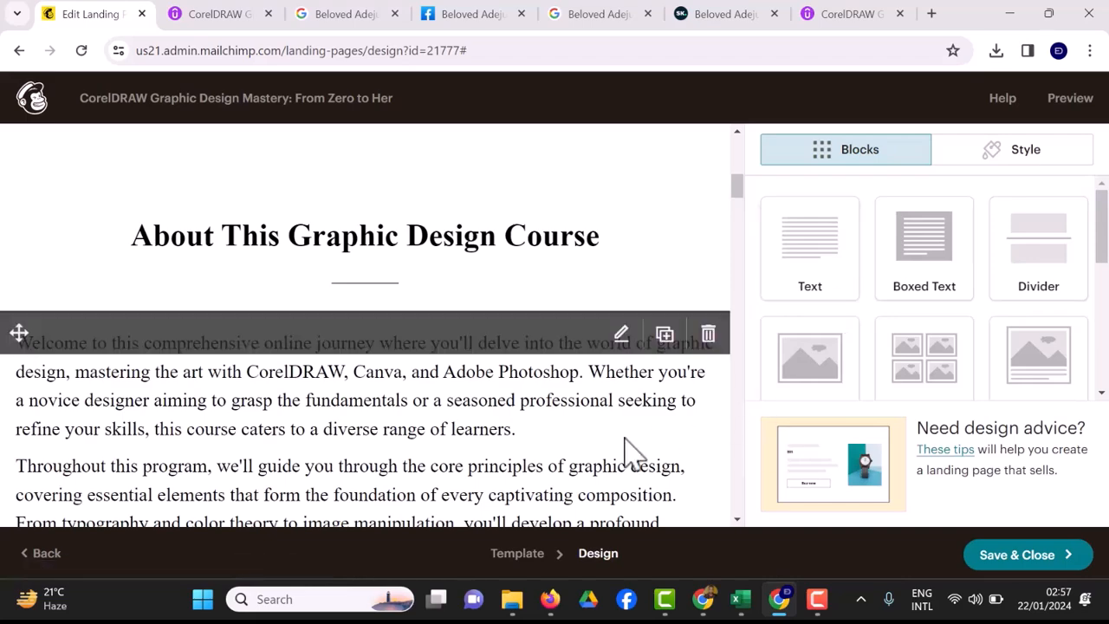
Paste the 'Who this course is for' list into the next text block and bold its heading.
{"action": "scroll", "coordinate": [630, 451], "scroll_direction": "down", "scroll_amount": 8}
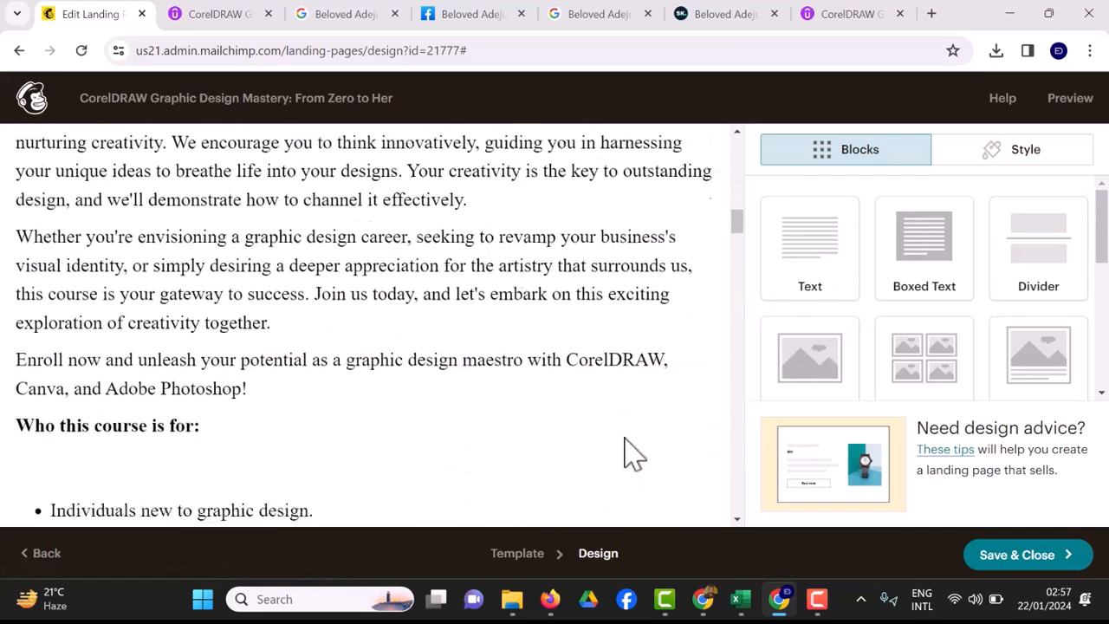
{"action": "scroll", "coordinate": [628, 452], "scroll_direction": "down", "scroll_amount": 5}
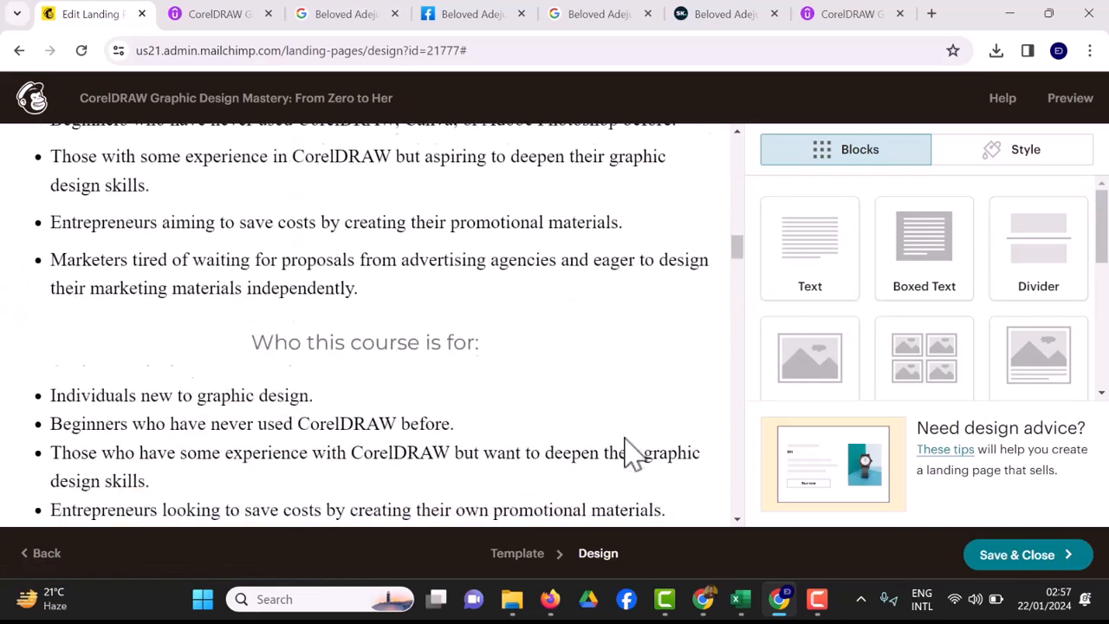
{"action": "left_click", "coordinate": [627, 453]}
{"action": "key", "text": "ctrl+v"}
{"action": "left_click_drag", "start_coordinate": [933, 354], "coordinate": [764, 355]}
{"action": "left_click", "coordinate": [769, 240]}
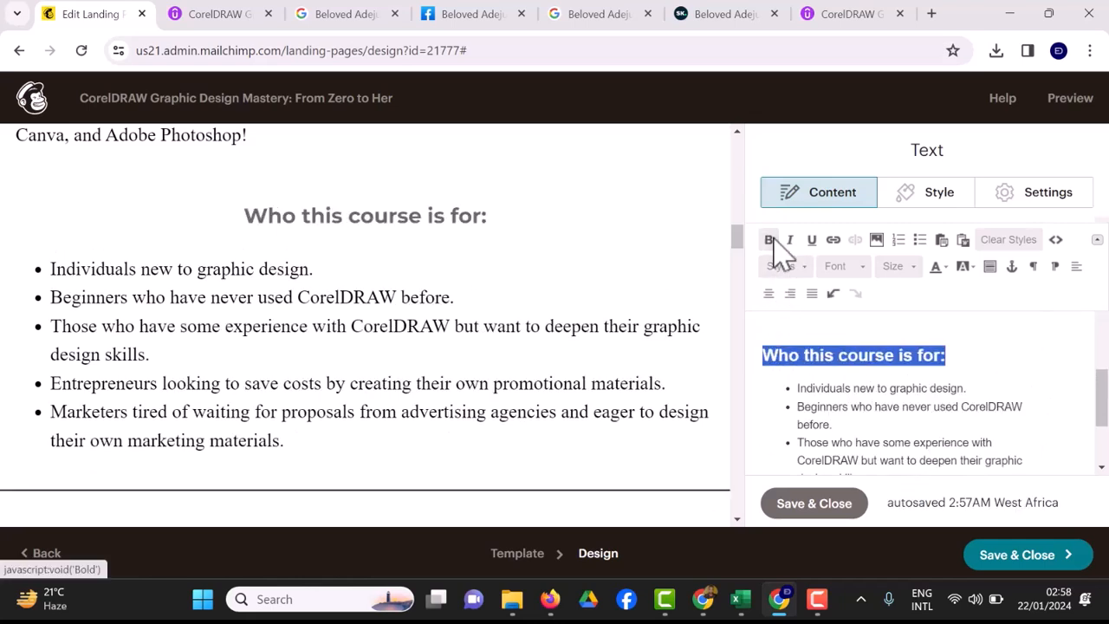
{"action": "left_click", "coordinate": [534, 330]}
{"action": "scroll", "coordinate": [534, 330], "scroll_direction": "down", "scroll_amount": 3}
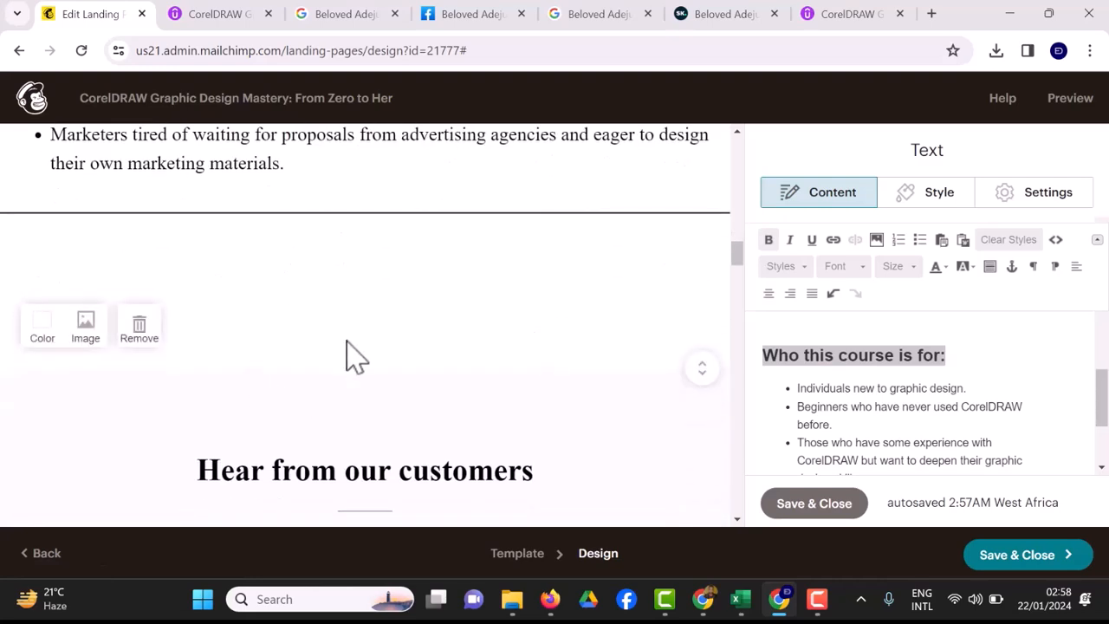
Replace the 'Hear from our customers' heading text with 'Testimonials'.
{"action": "left_click", "coordinate": [620, 471]}
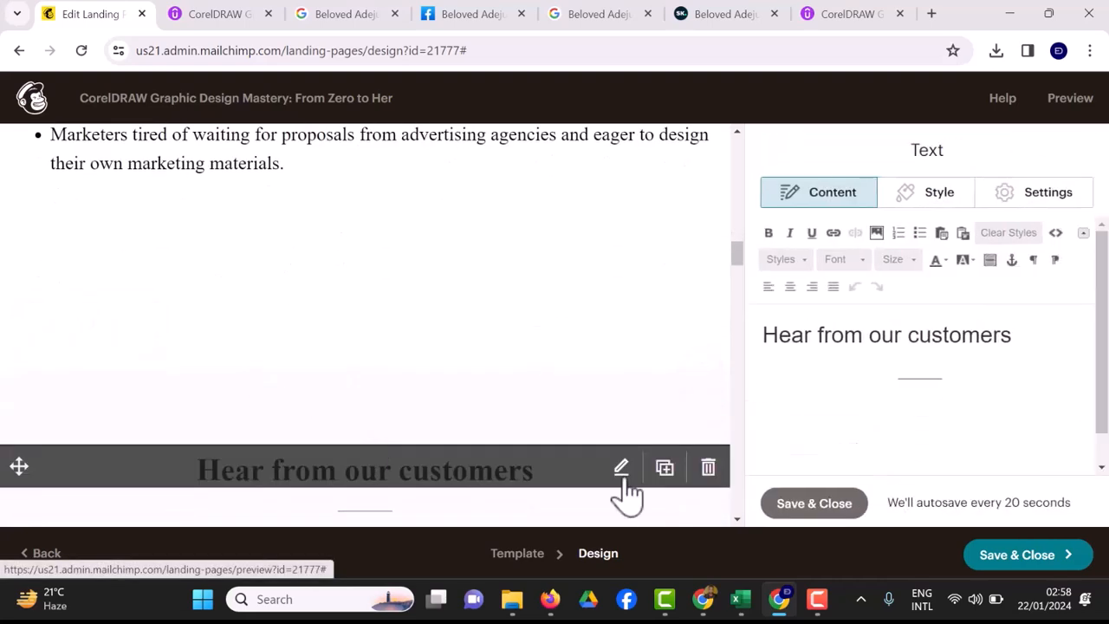
{"action": "key", "text": "BackSpace"}
{"action": "key", "text": "BackSpace"}
{"action": "key", "text": "BackSpace"}
{"action": "key", "text": "BackSpace"}
{"action": "key", "text": "BackSpace"}
{"action": "key", "text": "BackSpace"}
{"action": "key", "text": "BackSpace"}
{"action": "key", "text": "BackSpace"}
{"action": "key", "text": "BackSpace"}
{"action": "key", "text": "BackSpace"}
{"action": "key", "text": "BackSpace"}
{"action": "key", "text": "BackSpace"}
{"action": "key", "text": "BackSpace"}
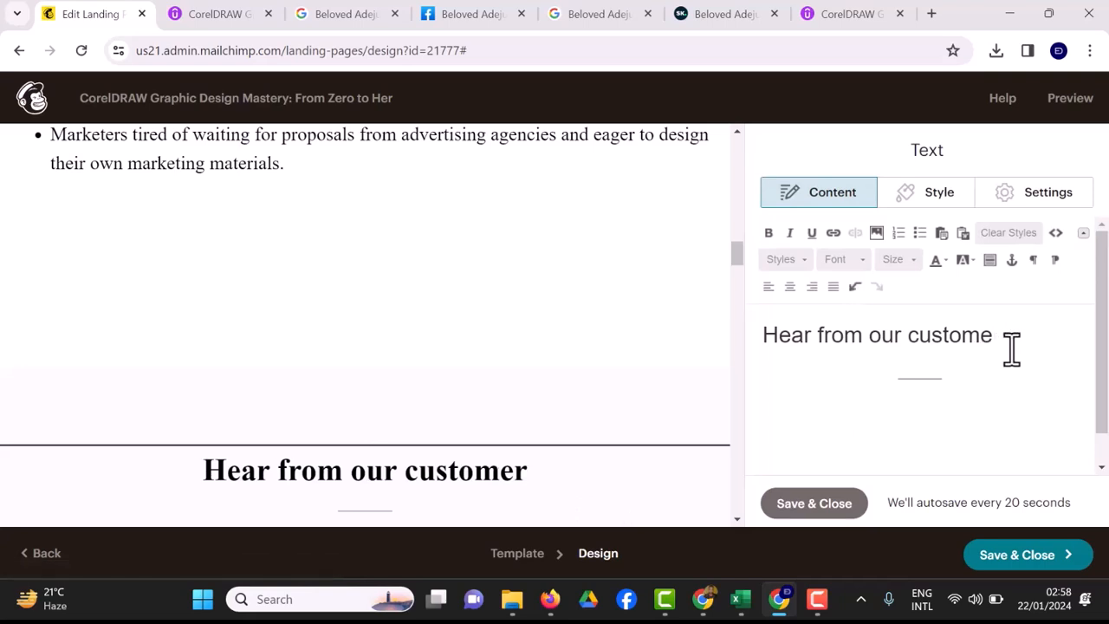
{"action": "key", "text": "BackSpace"}
{"action": "key", "text": "BackSpace"}
{"action": "key", "text": "BackSpace"}
{"action": "key", "text": "BackSpace"}
{"action": "key", "text": "BackSpace"}
{"action": "key", "text": "BackSpace"}
{"action": "key", "text": "BackSpace"}
{"action": "key", "text": "BackSpace"}
{"action": "key", "text": "BackSpace"}
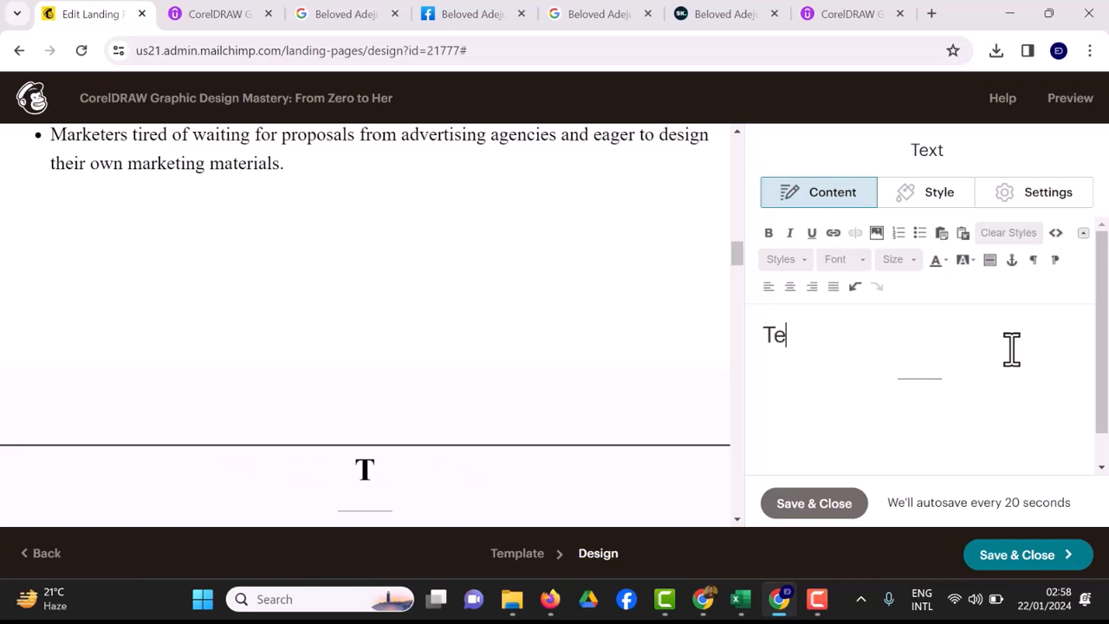
{"action": "type", "text": "Testimonials"}
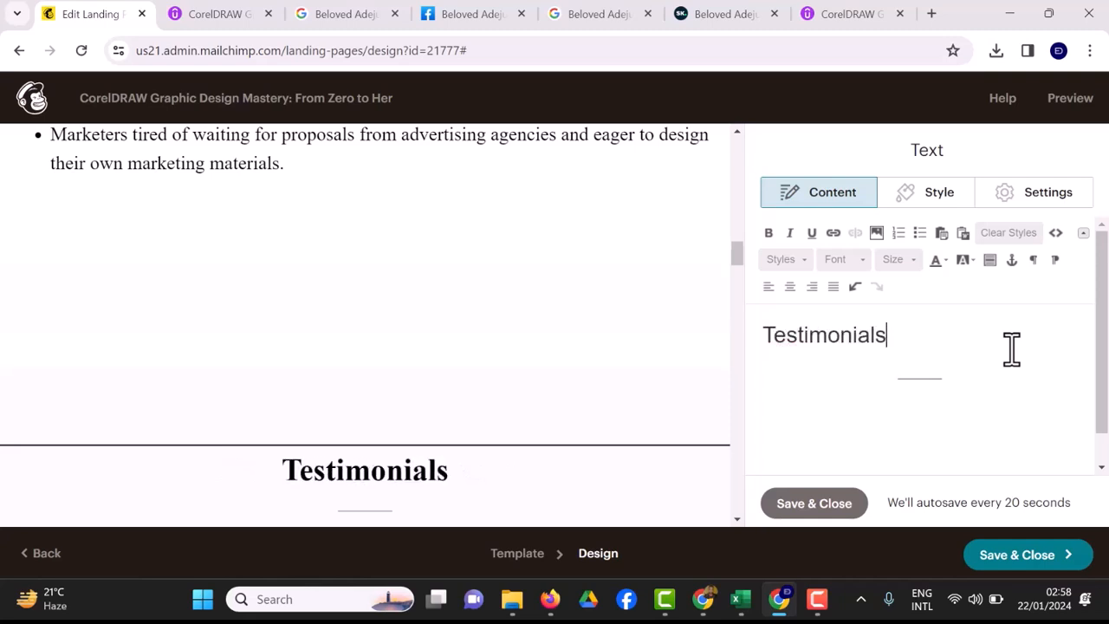
{"action": "scroll", "coordinate": [1012, 349], "scroll_direction": "down", "scroll_amount": 6}
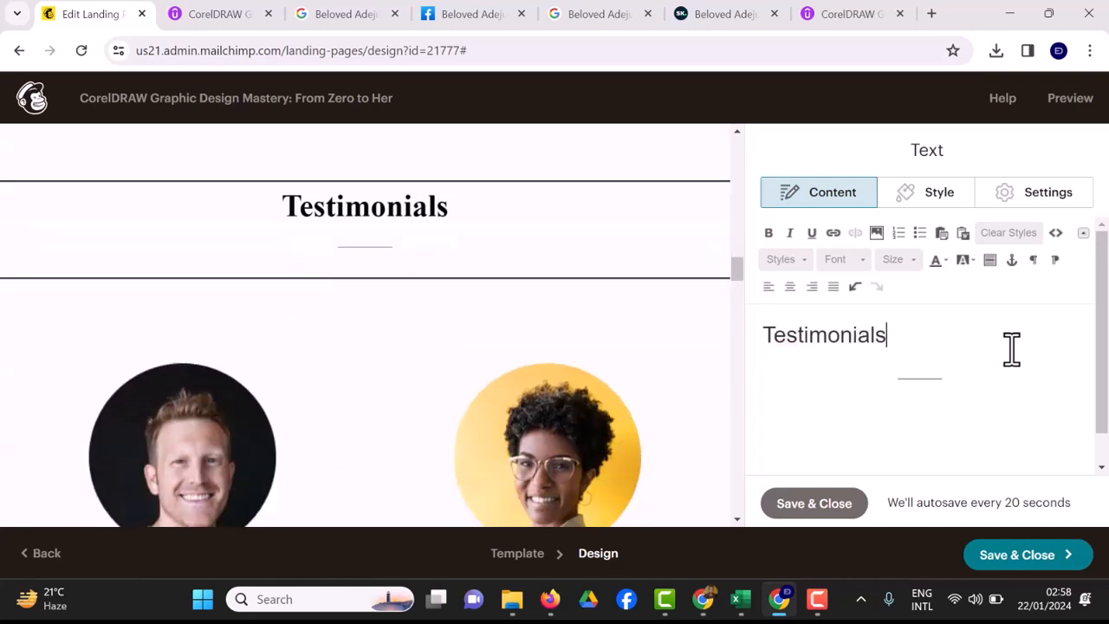
{"action": "scroll", "coordinate": [1010, 349], "scroll_direction": "up", "scroll_amount": 1}
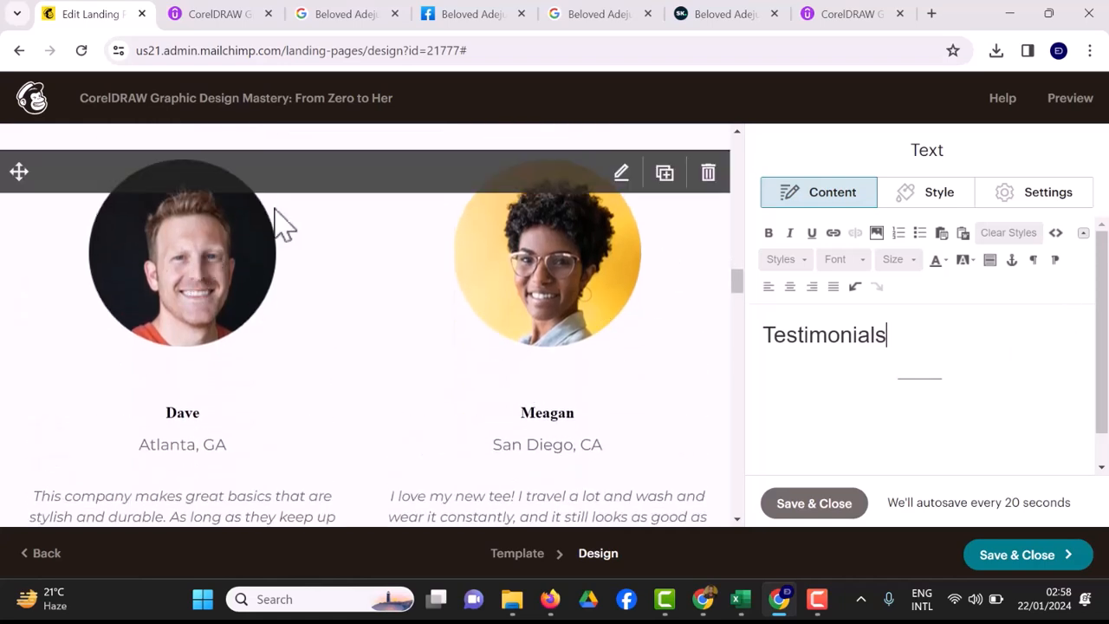
Look over the Udemy instructor bio, reviews, and the instructor's Skillshare profile.
{"action": "left_click", "coordinate": [837, 20]}
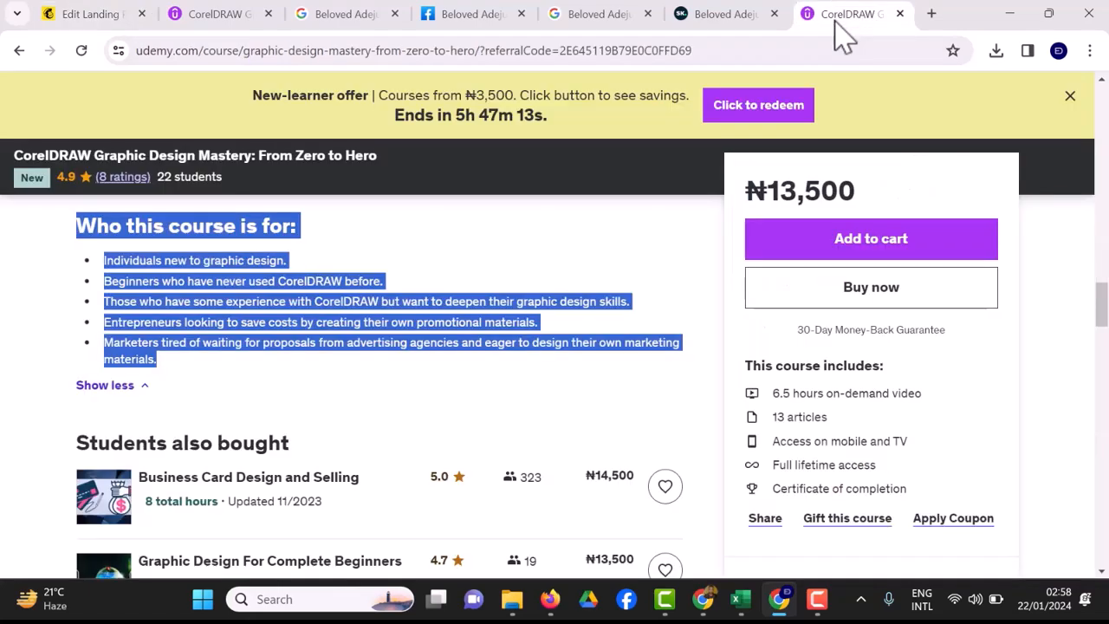
{"action": "scroll", "coordinate": [594, 399], "scroll_direction": "down", "scroll_amount": 15}
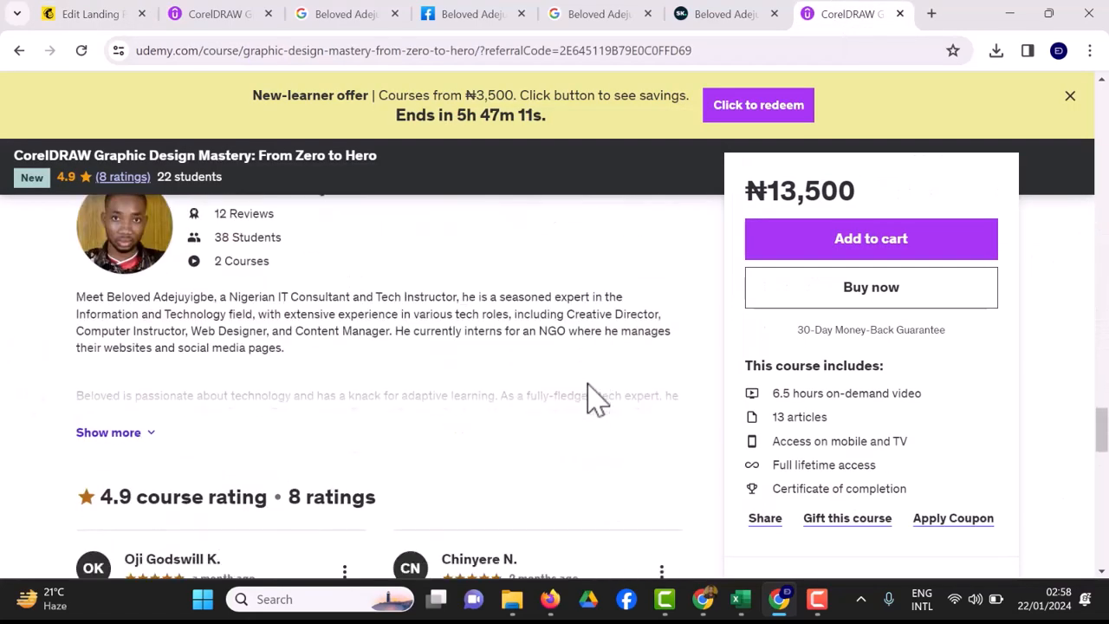
{"action": "scroll", "coordinate": [594, 398], "scroll_direction": "down", "scroll_amount": 3}
{"action": "scroll", "coordinate": [595, 399], "scroll_direction": "up", "scroll_amount": 1}
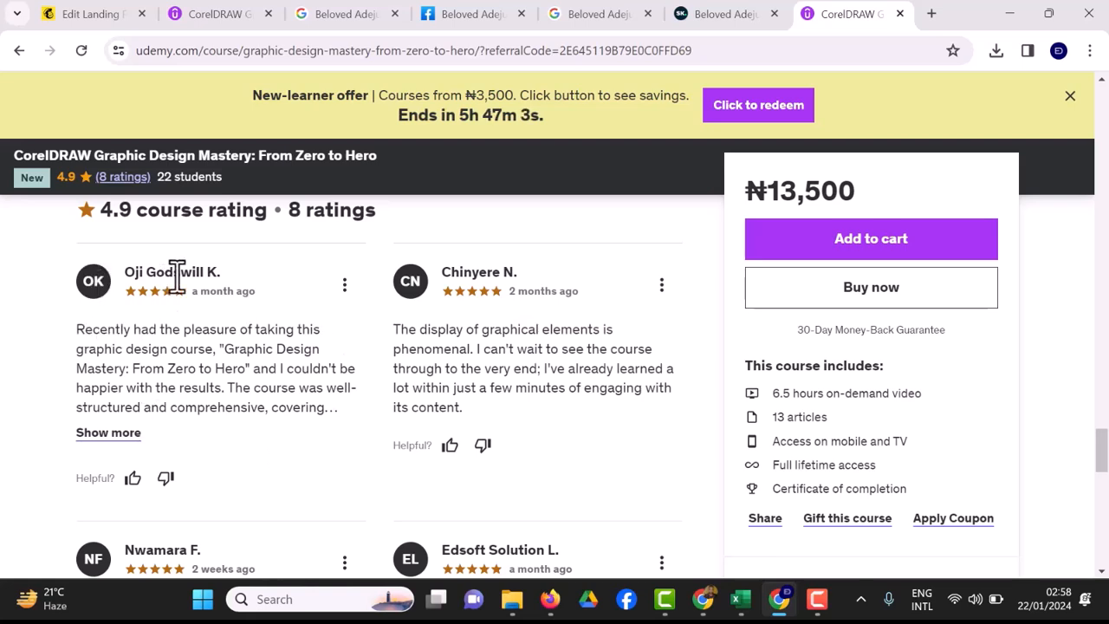
{"action": "left_click", "coordinate": [693, 24]}
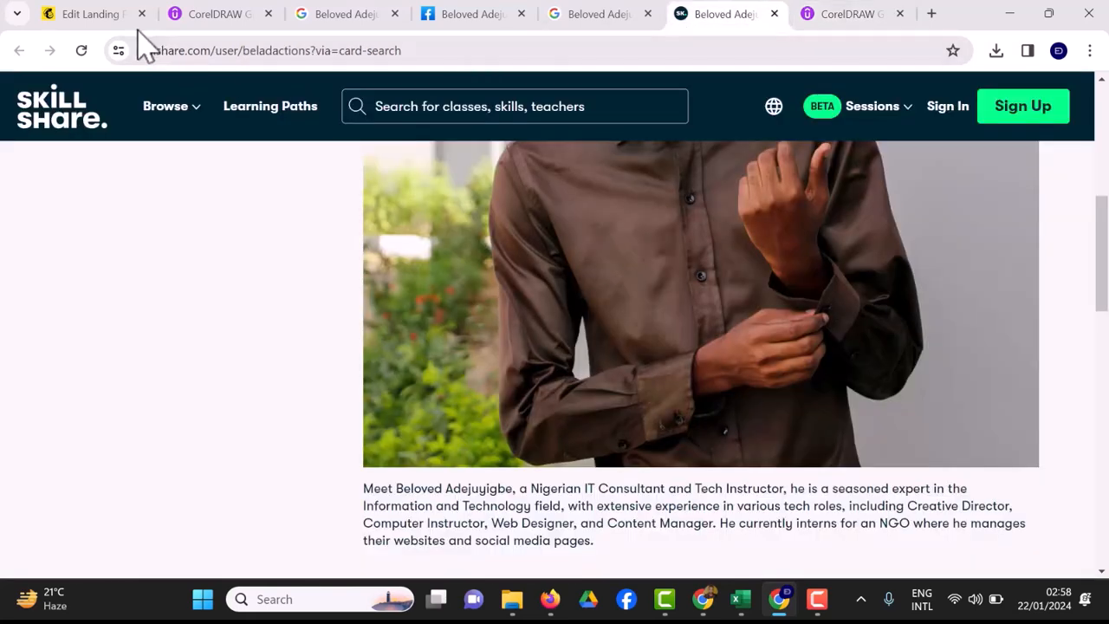
{"action": "left_click", "coordinate": [95, 16]}
Replace the first testimonial's name with the instructor's name and 'Atlanta, GA' with Nigeria.
{"action": "left_click", "coordinate": [205, 443]}
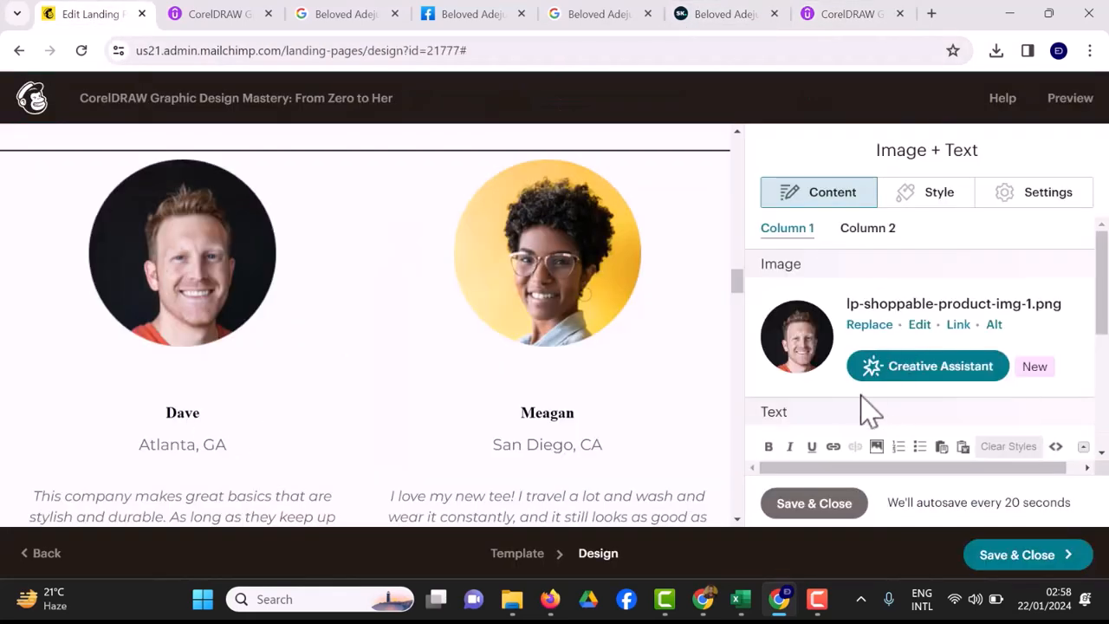
{"action": "scroll", "coordinate": [806, 416], "scroll_direction": "down", "scroll_amount": 2}
{"action": "scroll", "coordinate": [817, 433], "scroll_direction": "down", "scroll_amount": 2}
{"action": "double_click", "coordinate": [794, 375]}
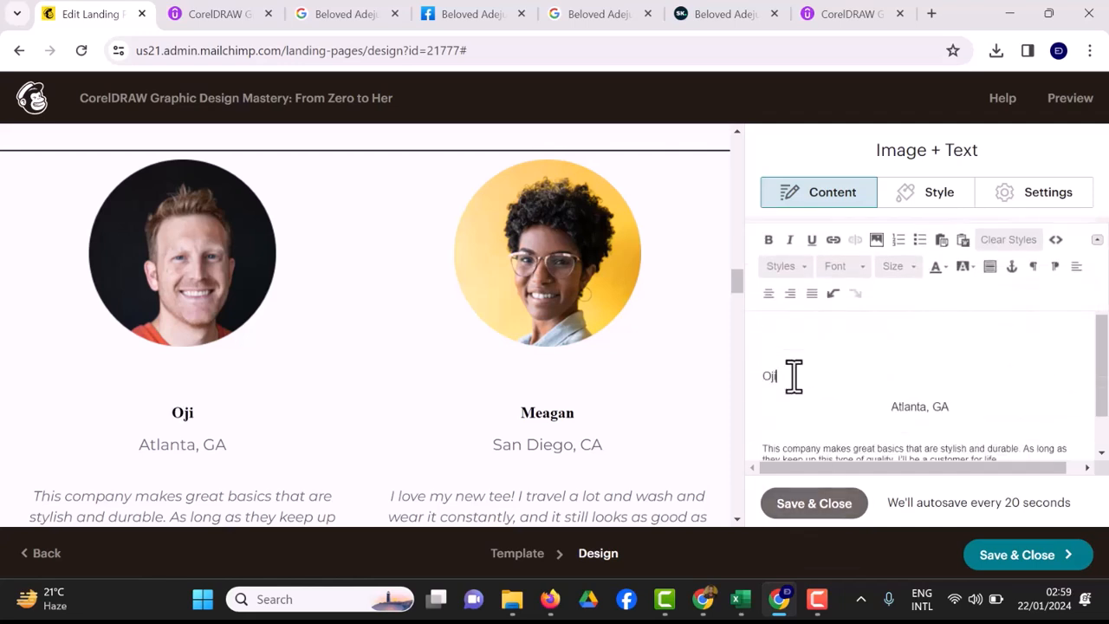
{"action": "left_click", "coordinate": [951, 406]}
{"action": "key", "text": "BackSpace"}
{"action": "key", "text": "BackSpace"}
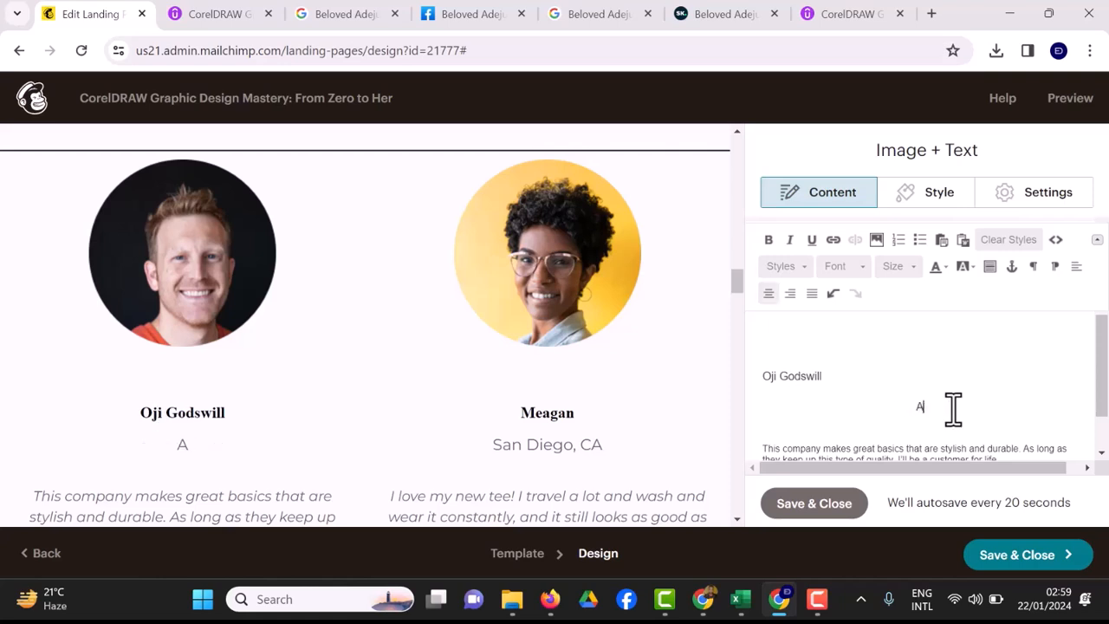
{"action": "type", "text": "Nigeria"}
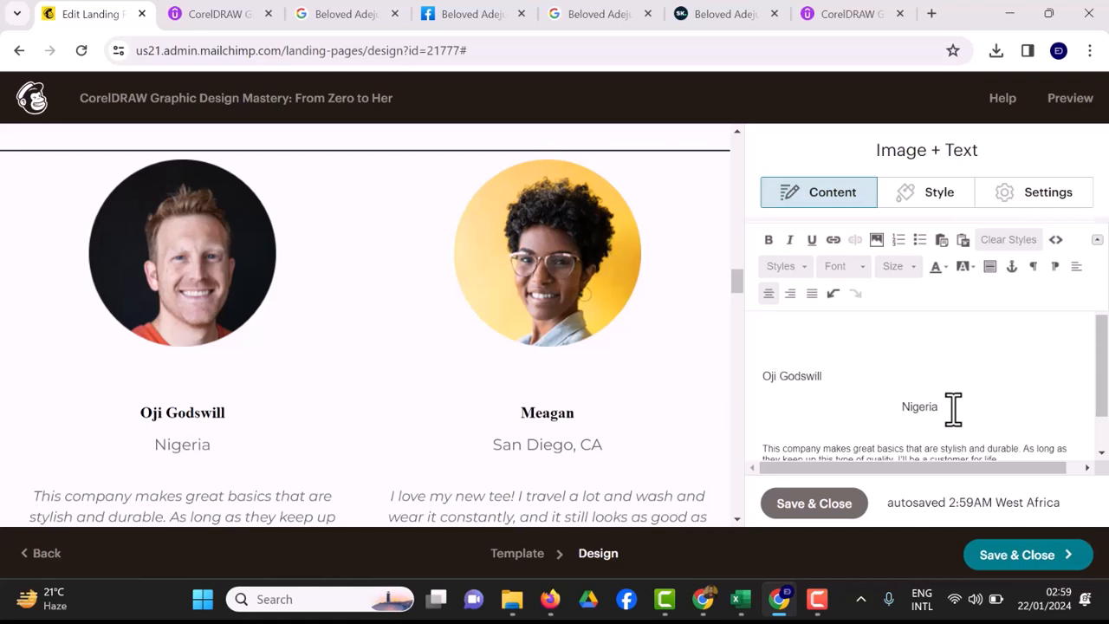
{"action": "scroll", "coordinate": [953, 409], "scroll_direction": "down", "scroll_amount": 1}
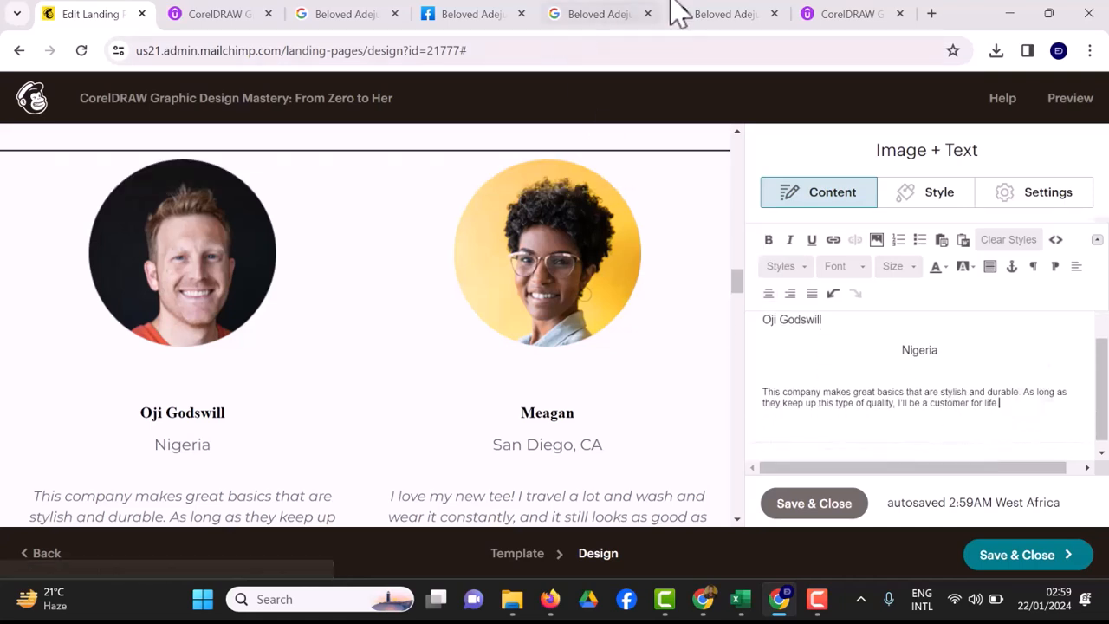
Expand the first Udemy review with Show more and copy its full text.
{"action": "left_click", "coordinate": [851, 26]}
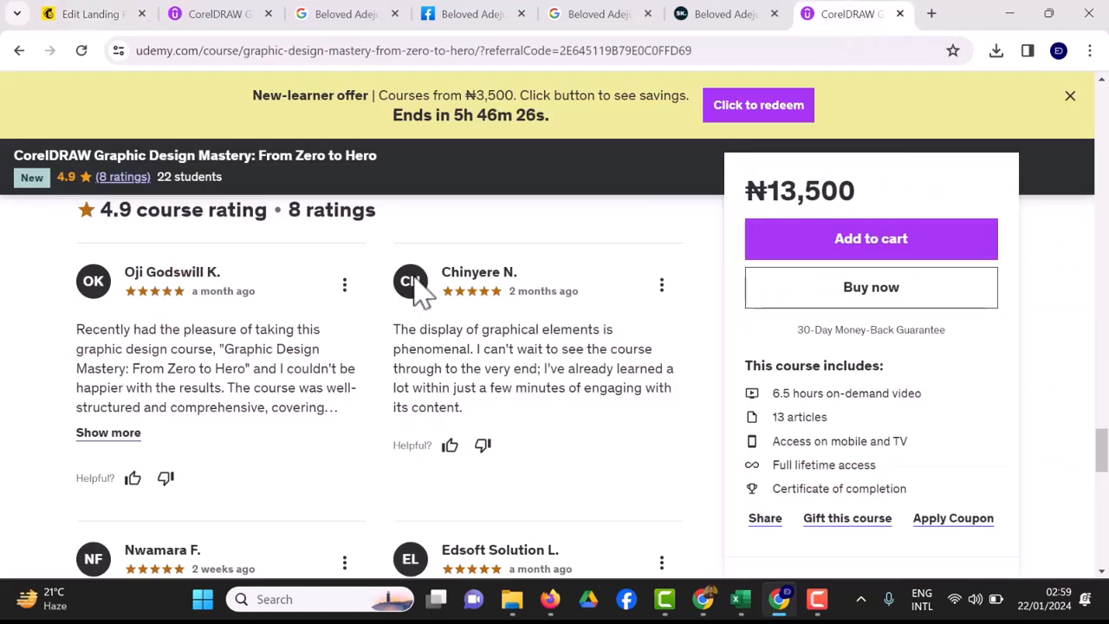
{"action": "left_click_drag", "start_coordinate": [73, 329], "coordinate": [204, 412]}
{"action": "left_click", "coordinate": [134, 435]}
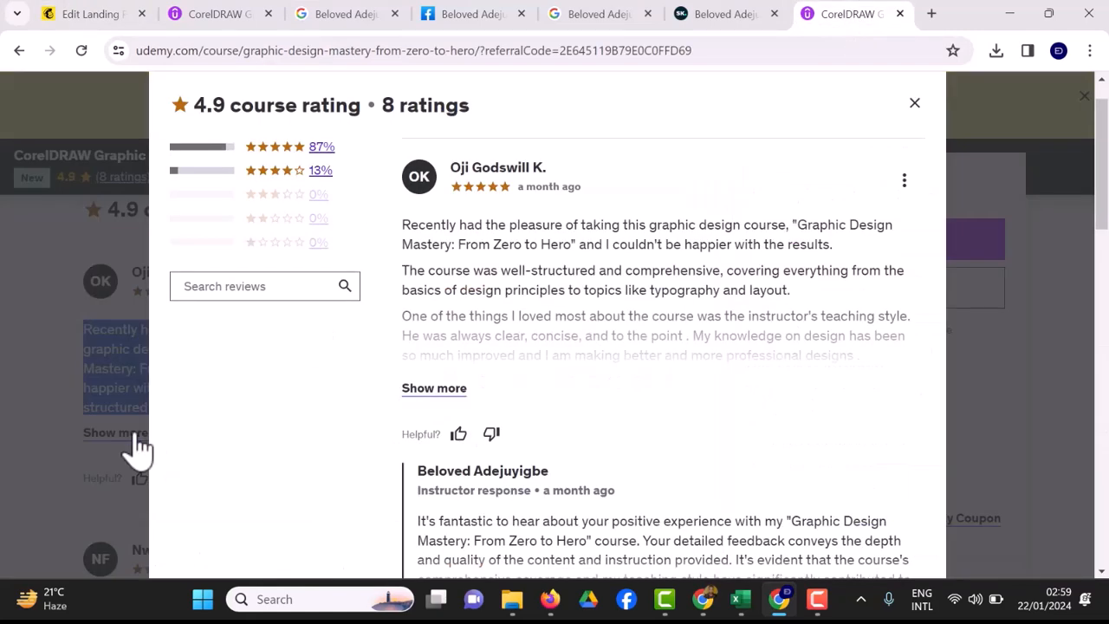
{"action": "left_click", "coordinate": [412, 389]}
{"action": "left_click_drag", "start_coordinate": [402, 225], "coordinate": [598, 476]}
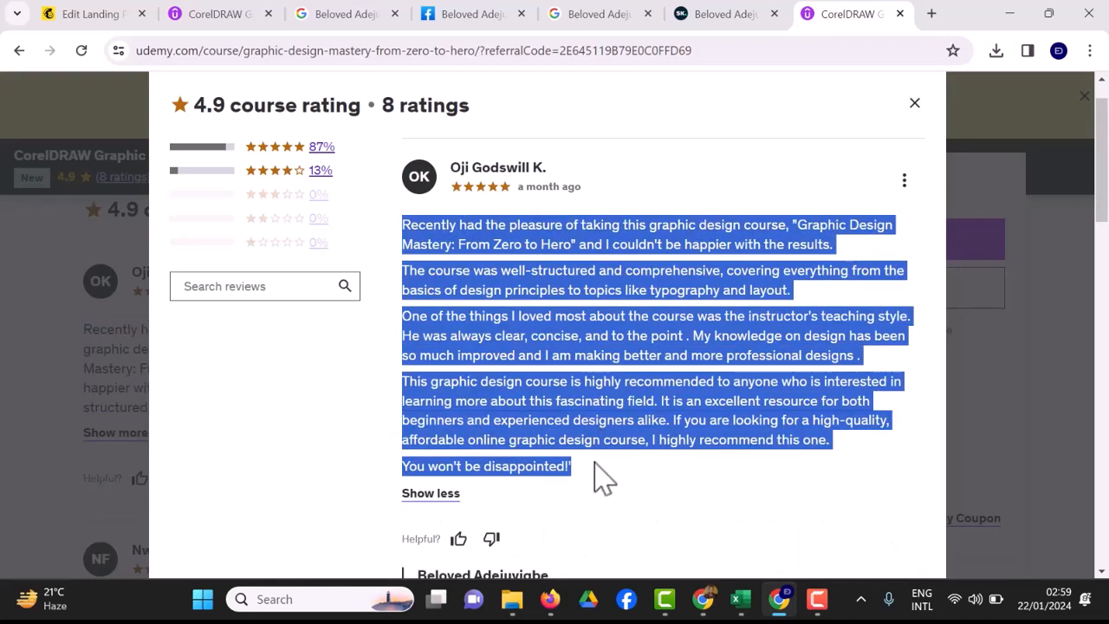
{"action": "right_click", "coordinate": [550, 381]}
{"action": "left_click", "coordinate": [572, 206]}
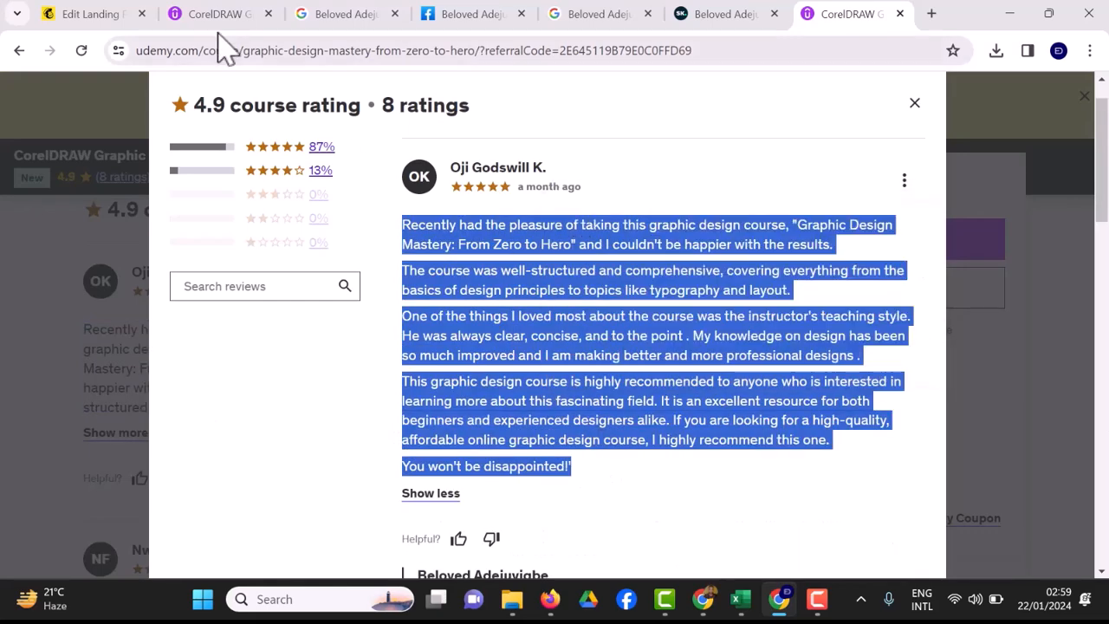
Paste the copied Udemy review over the first testimonial's clothing-company quote and fix its closing-sentence line breaks.
{"action": "left_click", "coordinate": [104, 22]}
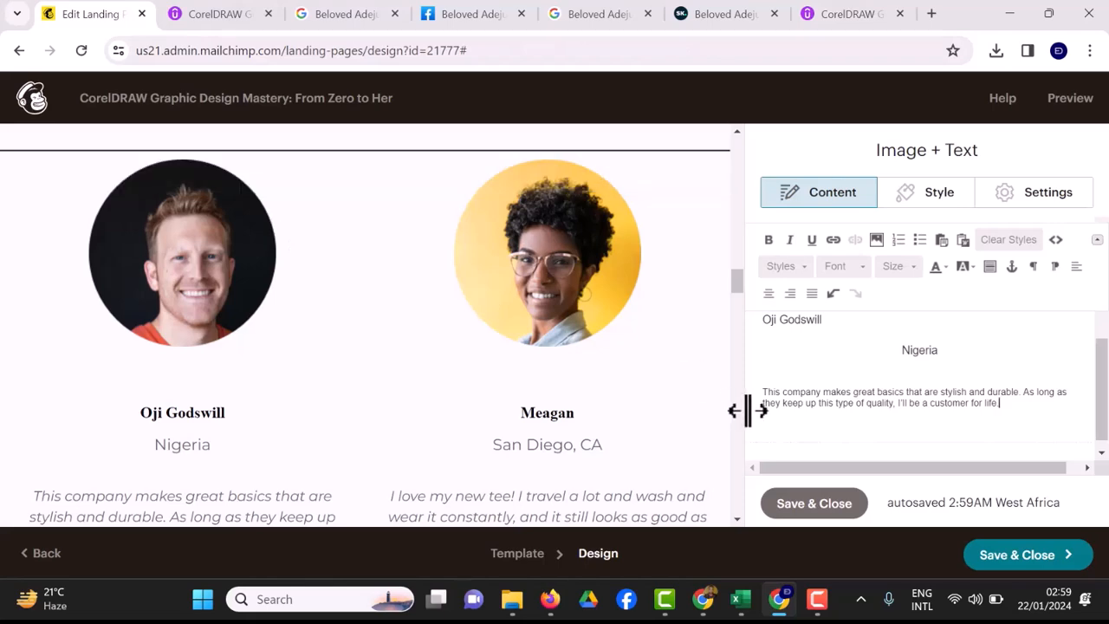
{"action": "left_click_drag", "start_coordinate": [766, 392], "coordinate": [1023, 402]}
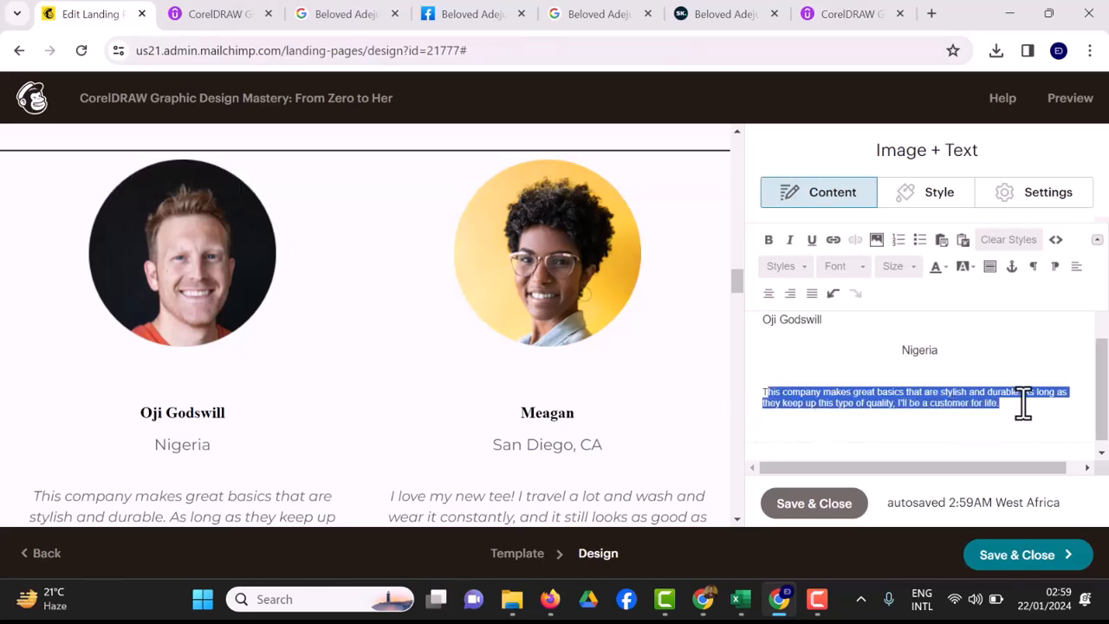
{"action": "key", "text": "ctrl+v"}
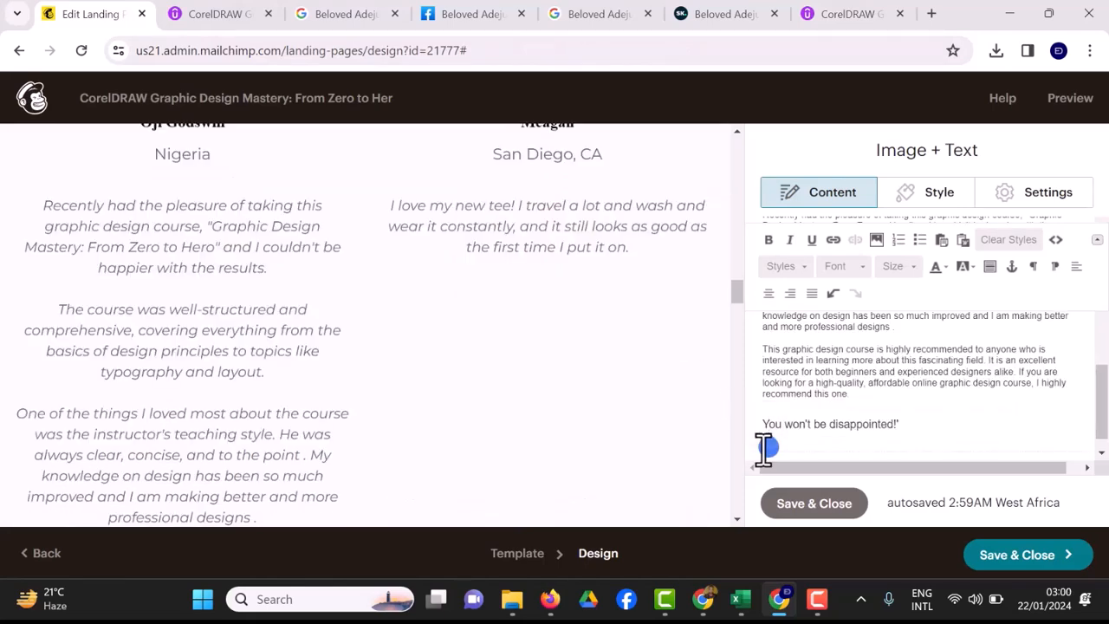
{"action": "key", "text": "BackSpace"}
{"action": "key", "text": "BackSpace"}
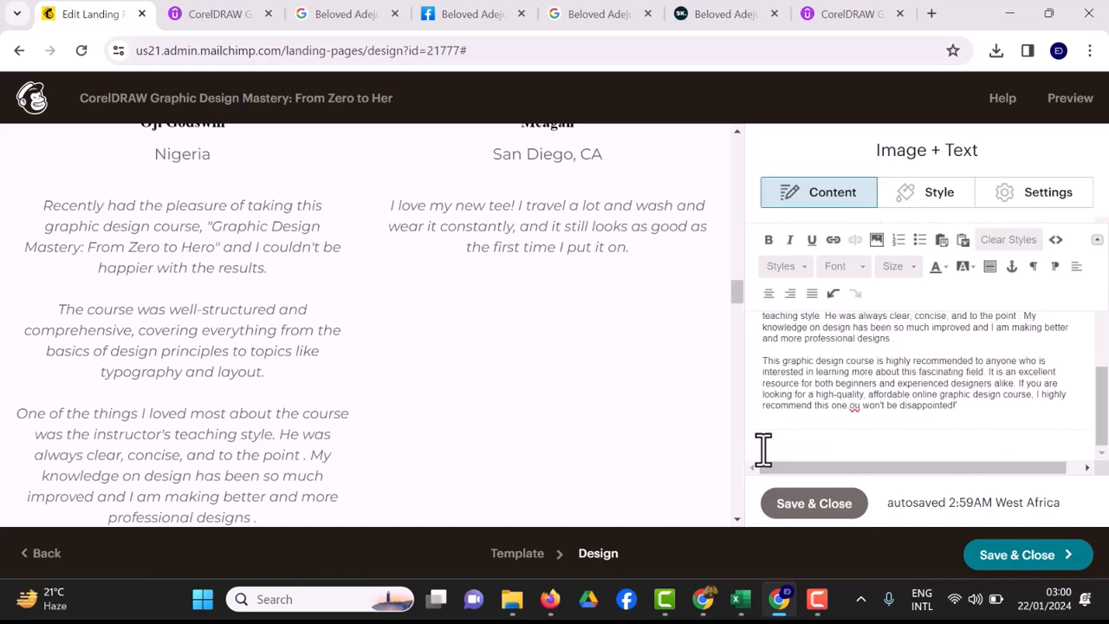
{"action": "key", "text": "Return"}
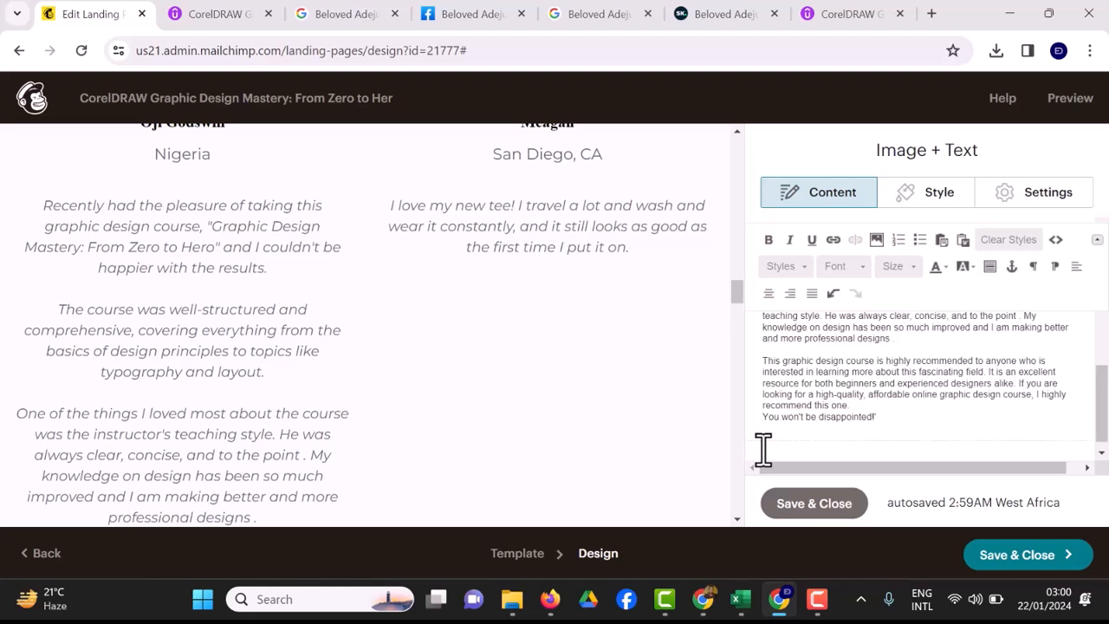
{"action": "key", "text": "Return"}
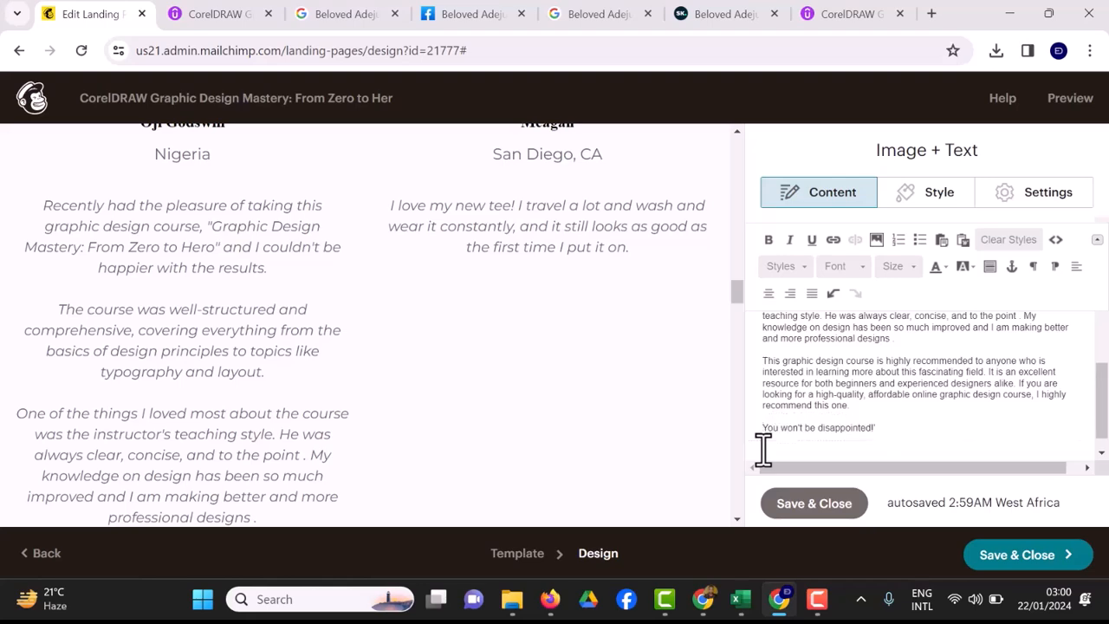
{"action": "key", "text": "BackSpace"}
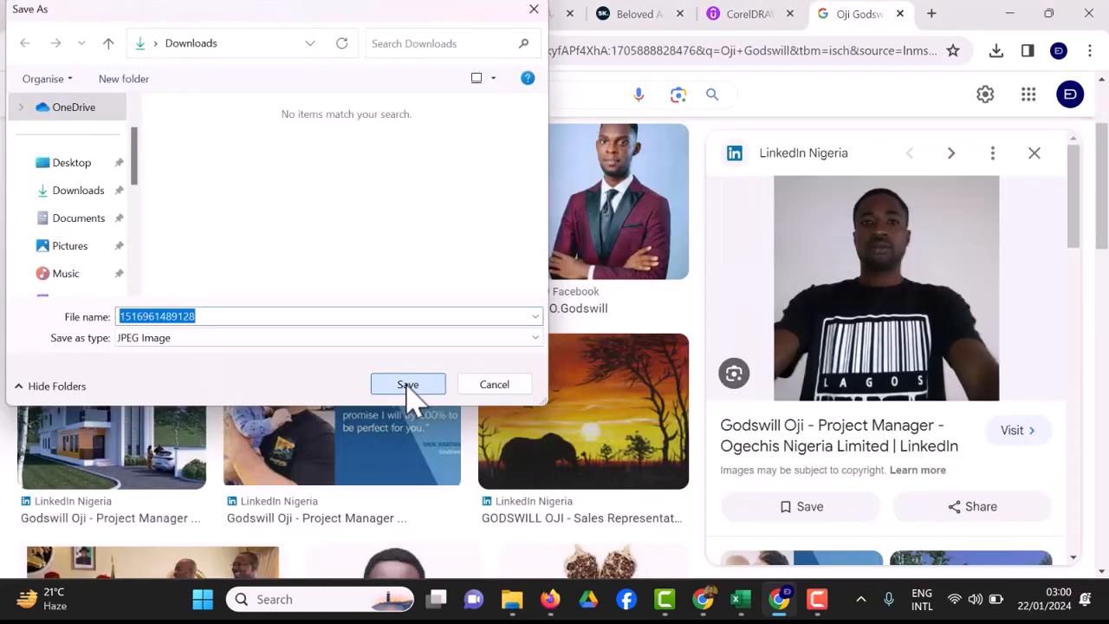
Save the Google photo and upload 1516961489128.jpg as the first testimonial's picture, then Save & Close.
{"action": "left_click", "coordinate": [407, 385]}
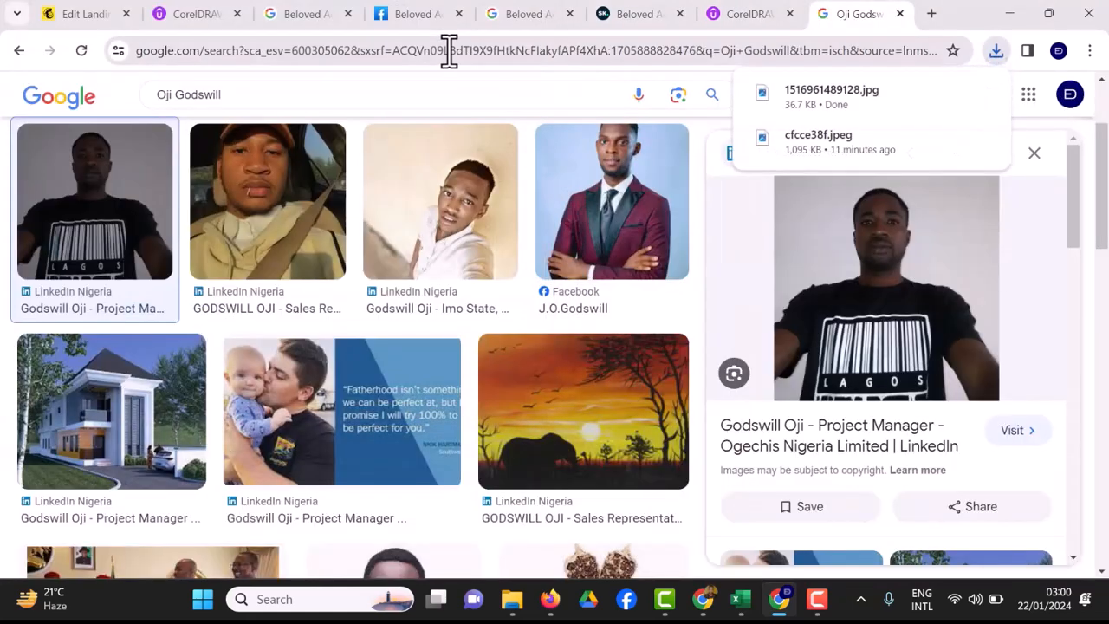
{"action": "left_click", "coordinate": [98, 23]}
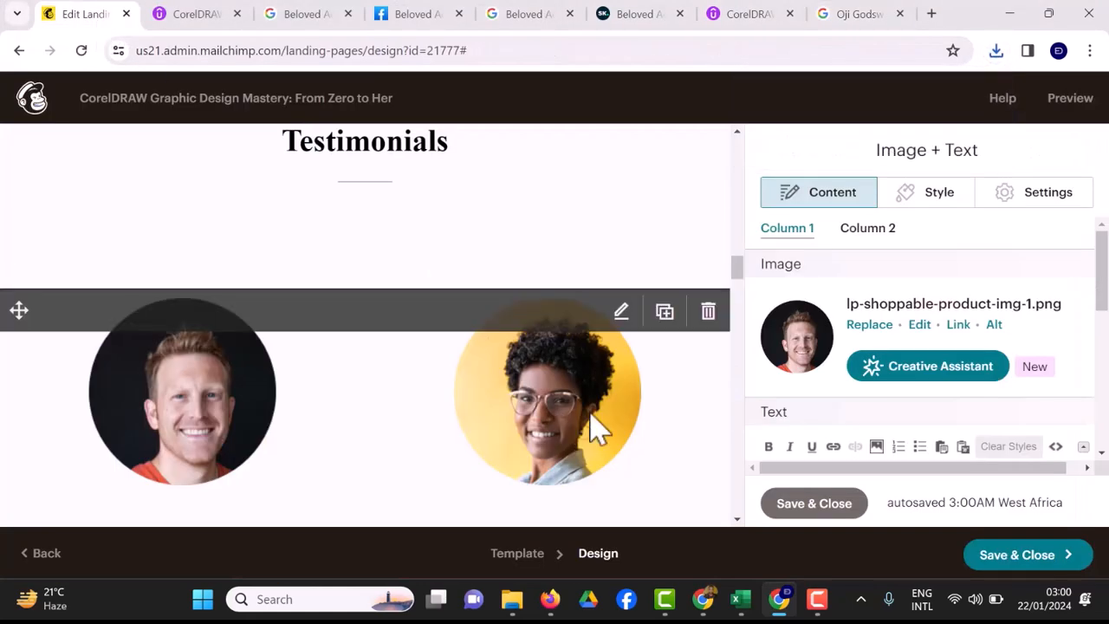
{"action": "left_click", "coordinate": [867, 328]}
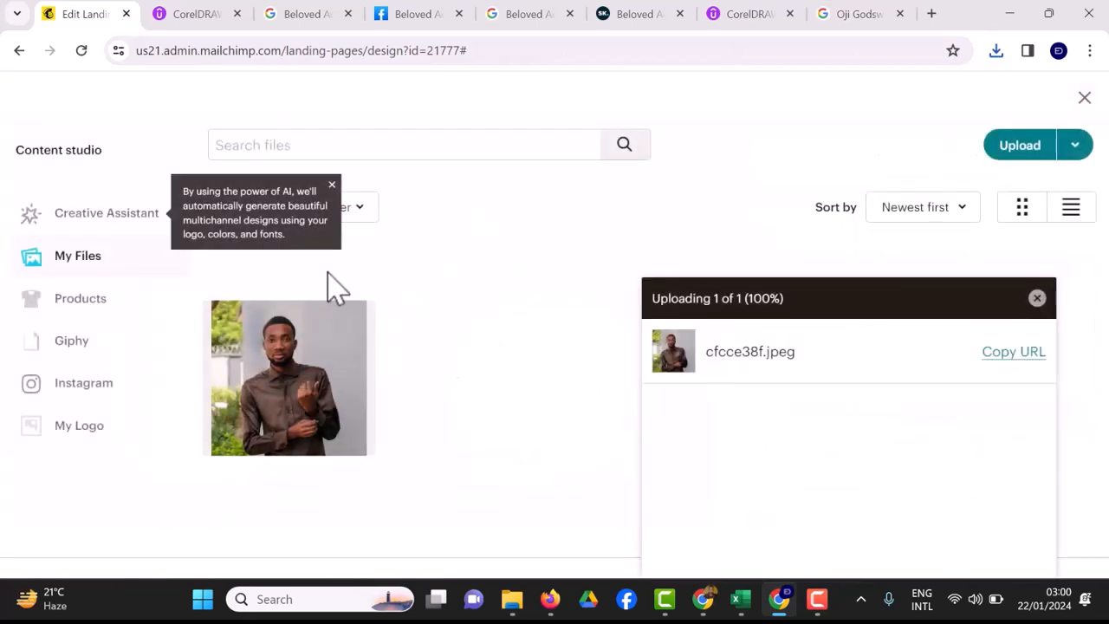
{"action": "left_click", "coordinate": [1016, 149]}
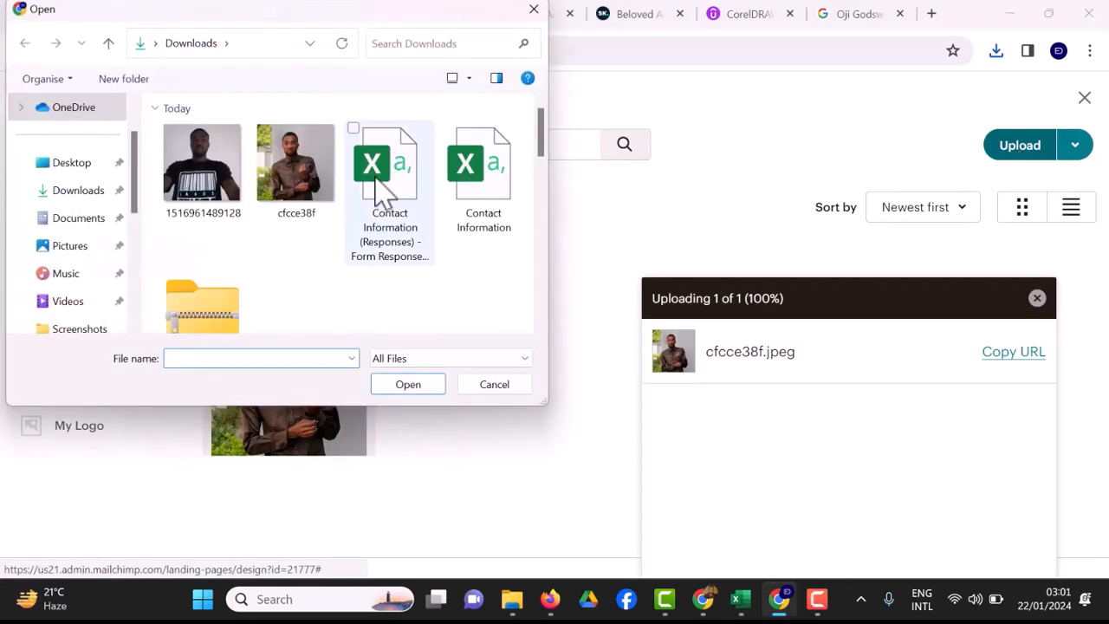
{"action": "left_click", "coordinate": [202, 165]}
{"action": "left_click", "coordinate": [424, 389]}
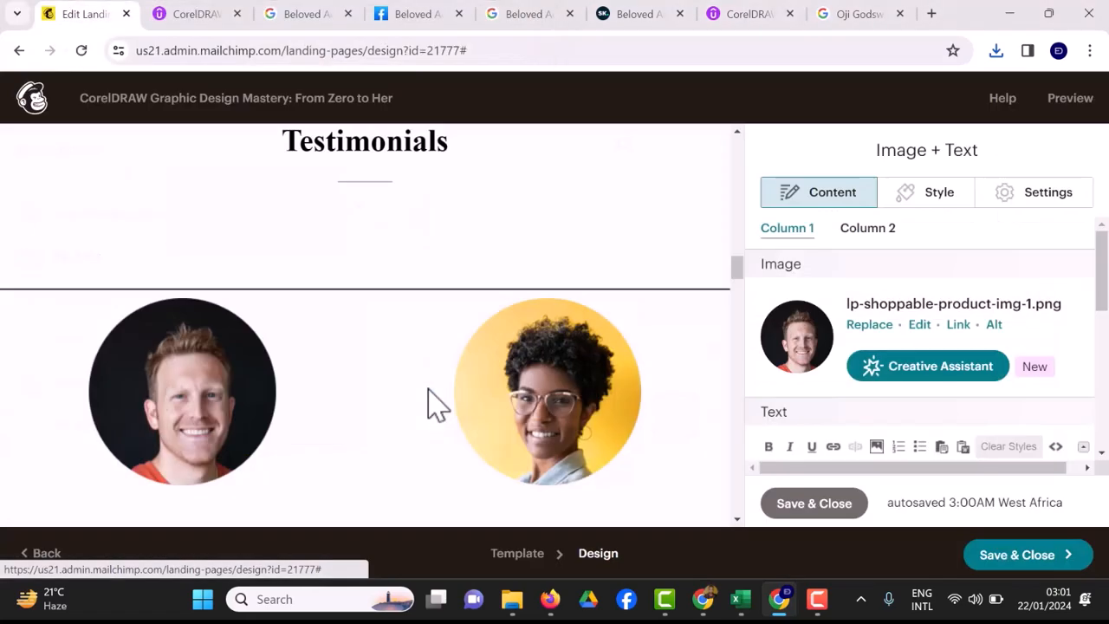
{"action": "mouse_move", "coordinate": [428, 389]}
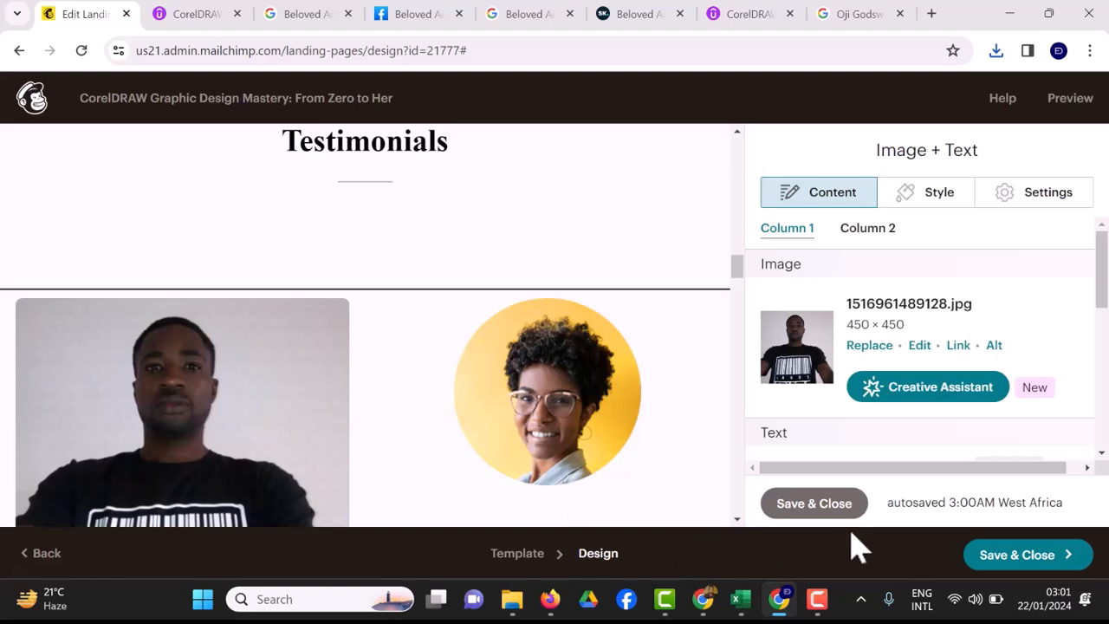
{"action": "scroll", "coordinate": [850, 534], "scroll_direction": "down", "scroll_amount": 6}
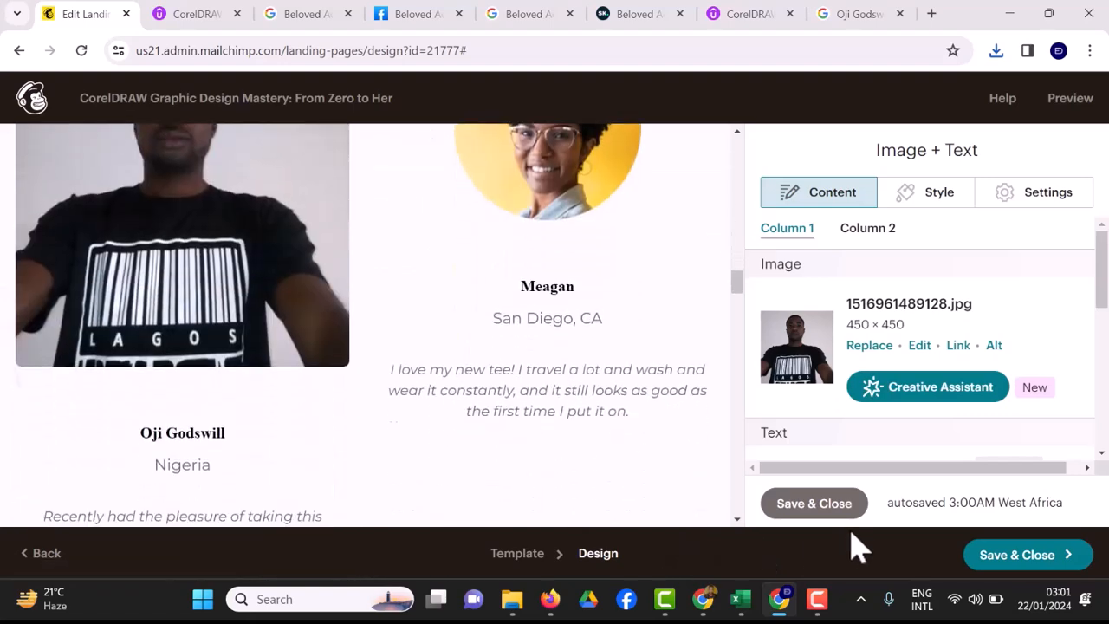
{"action": "scroll", "coordinate": [858, 547], "scroll_direction": "up", "scroll_amount": 4}
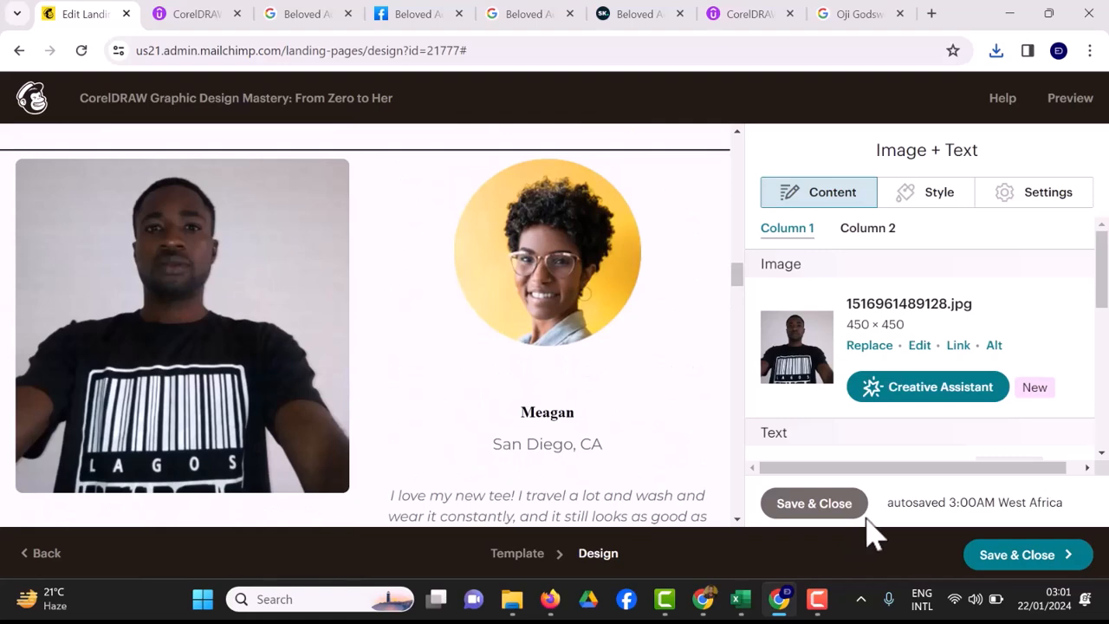
{"action": "left_click", "coordinate": [815, 503]}
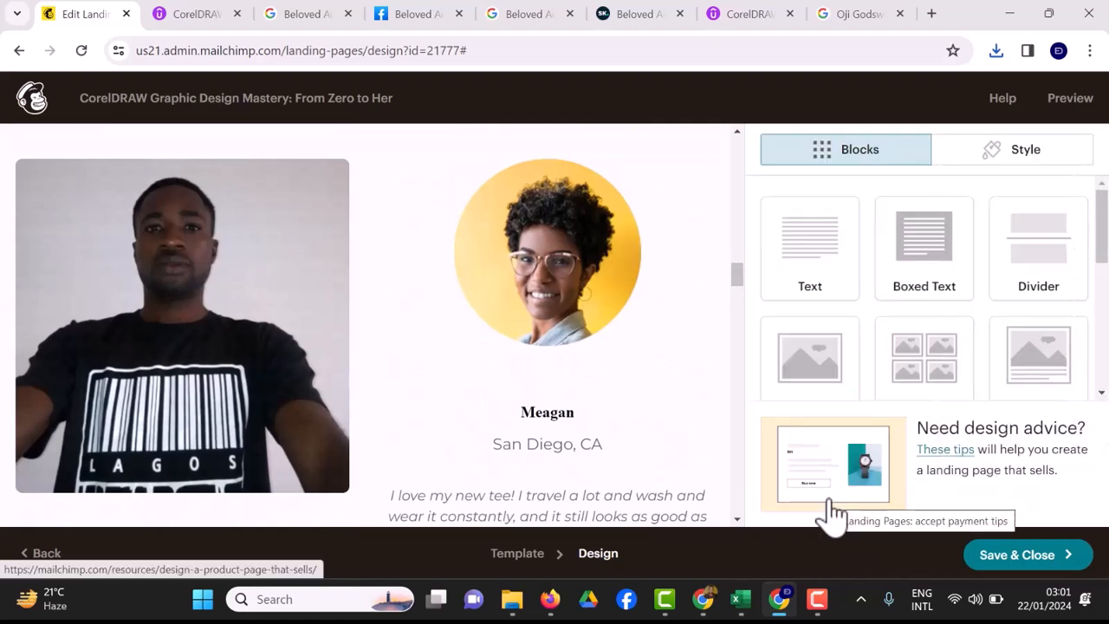
Copy the Udemy review praising the display of graphical elements, then go back to the landing-page editor.
{"action": "mouse_move", "coordinate": [535, 342]}
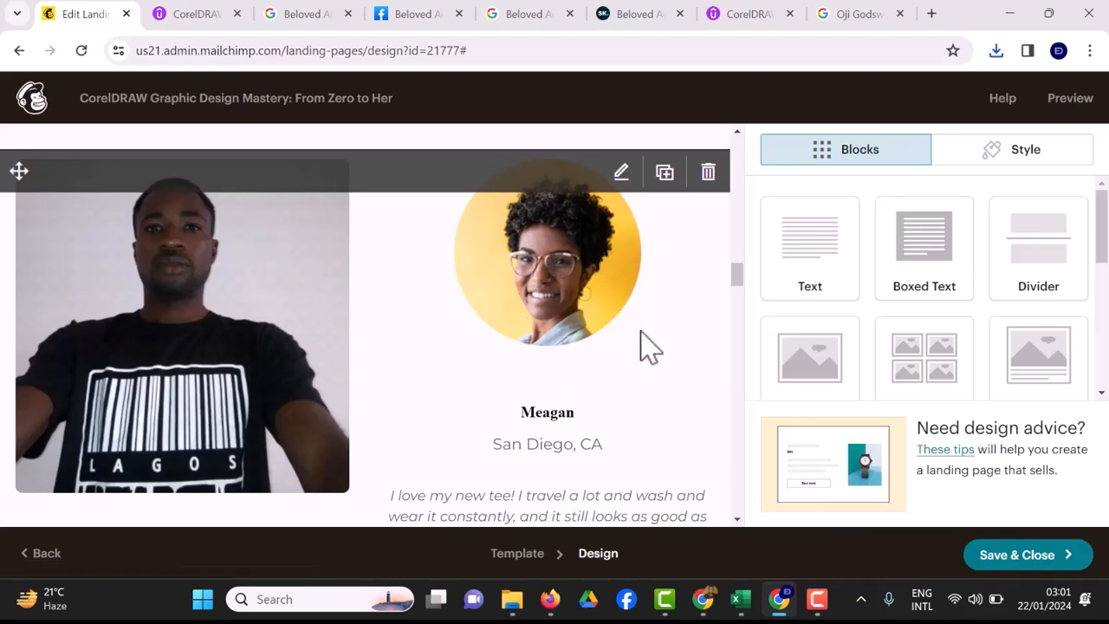
{"action": "left_click", "coordinate": [743, 15]}
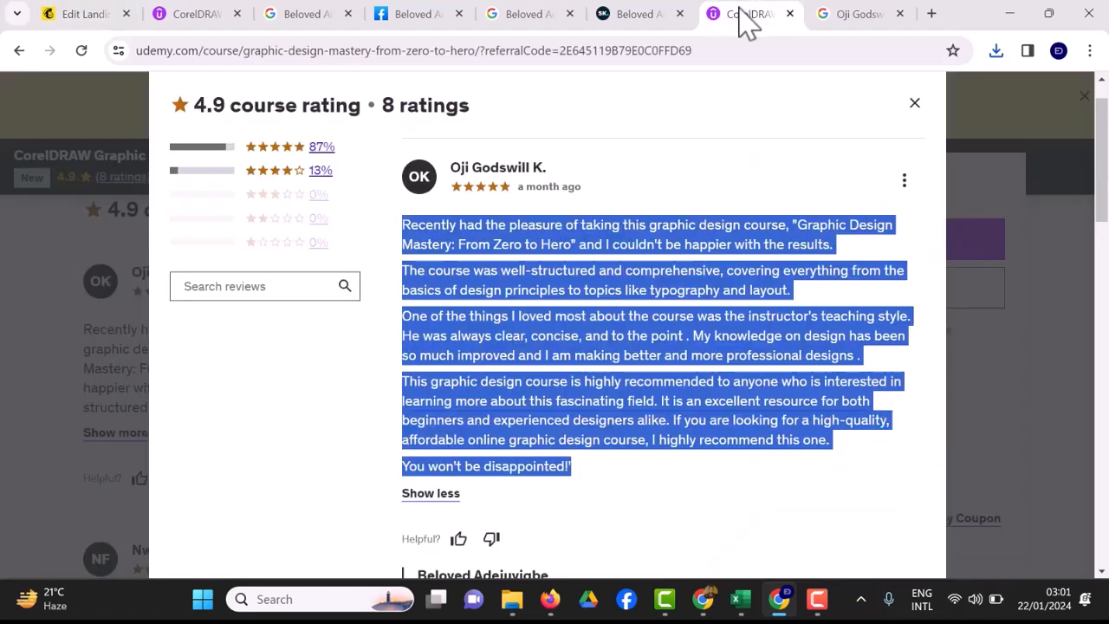
{"action": "scroll", "coordinate": [674, 325], "scroll_direction": "down", "scroll_amount": 10}
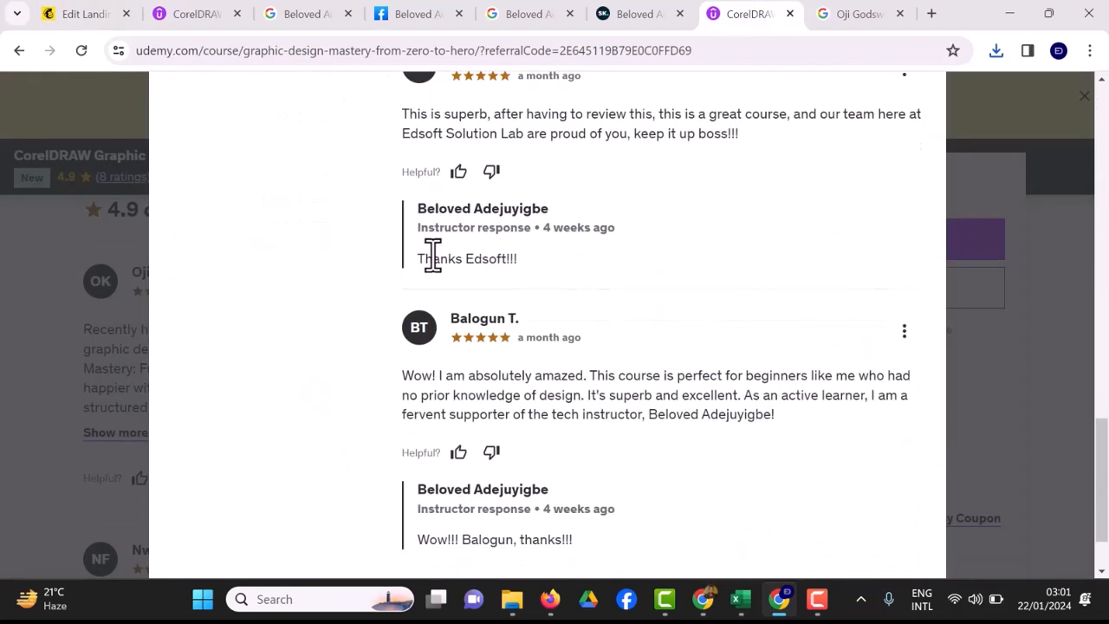
{"action": "scroll", "coordinate": [431, 254], "scroll_direction": "up", "scroll_amount": 5}
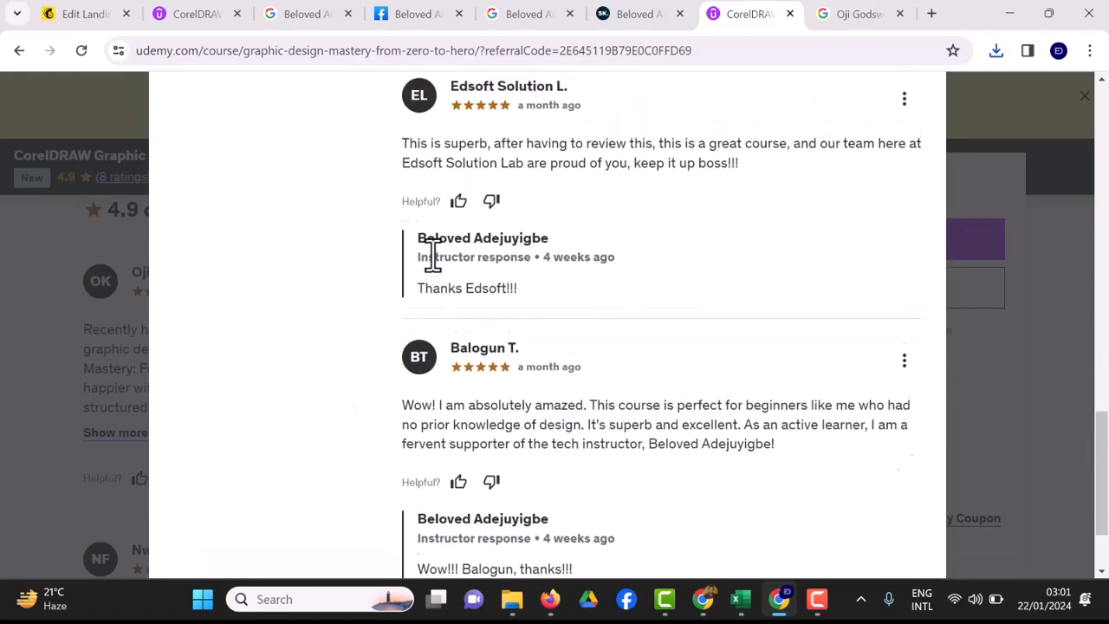
{"action": "scroll", "coordinate": [431, 254], "scroll_direction": "down", "scroll_amount": 1}
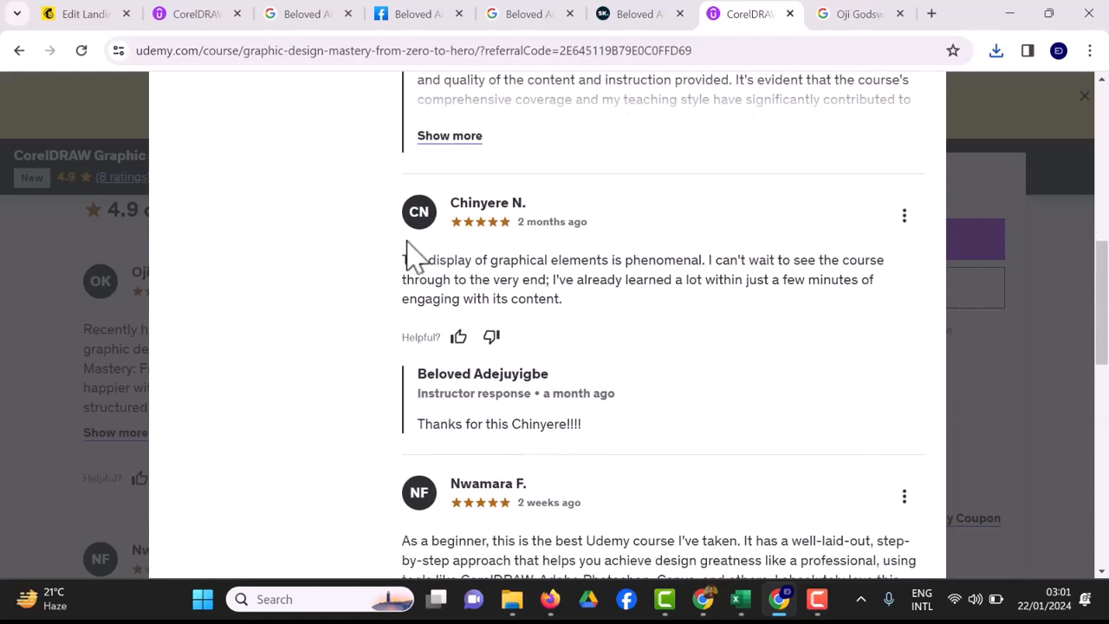
{"action": "left_click_drag", "start_coordinate": [391, 255], "coordinate": [613, 301]}
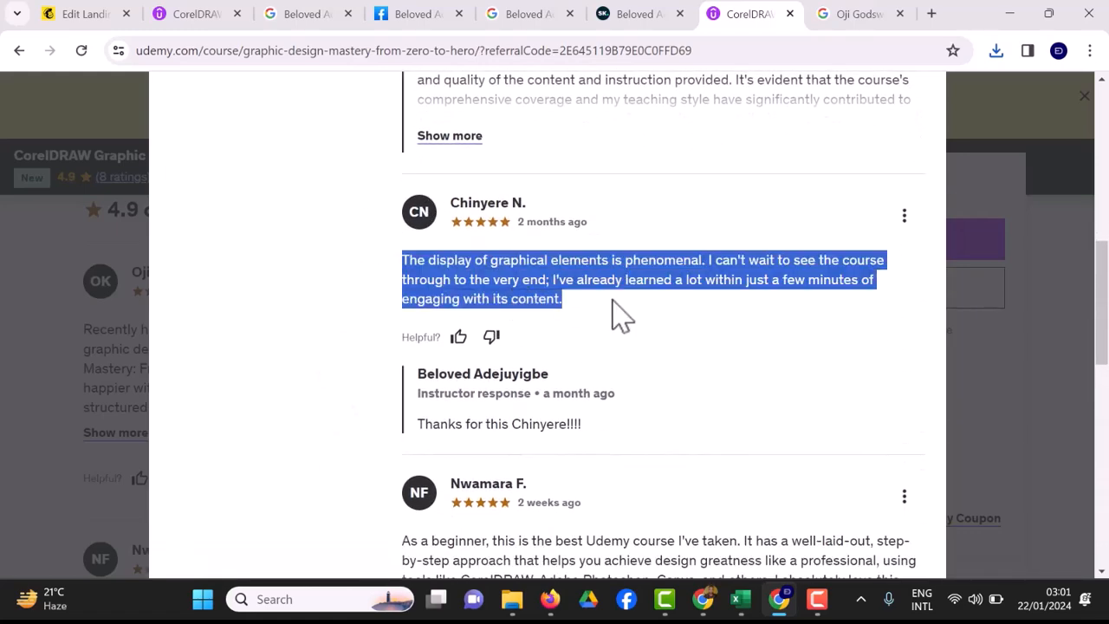
{"action": "right_click", "coordinate": [532, 274]}
{"action": "left_click", "coordinate": [564, 292]}
{"action": "left_click", "coordinate": [57, 16]}
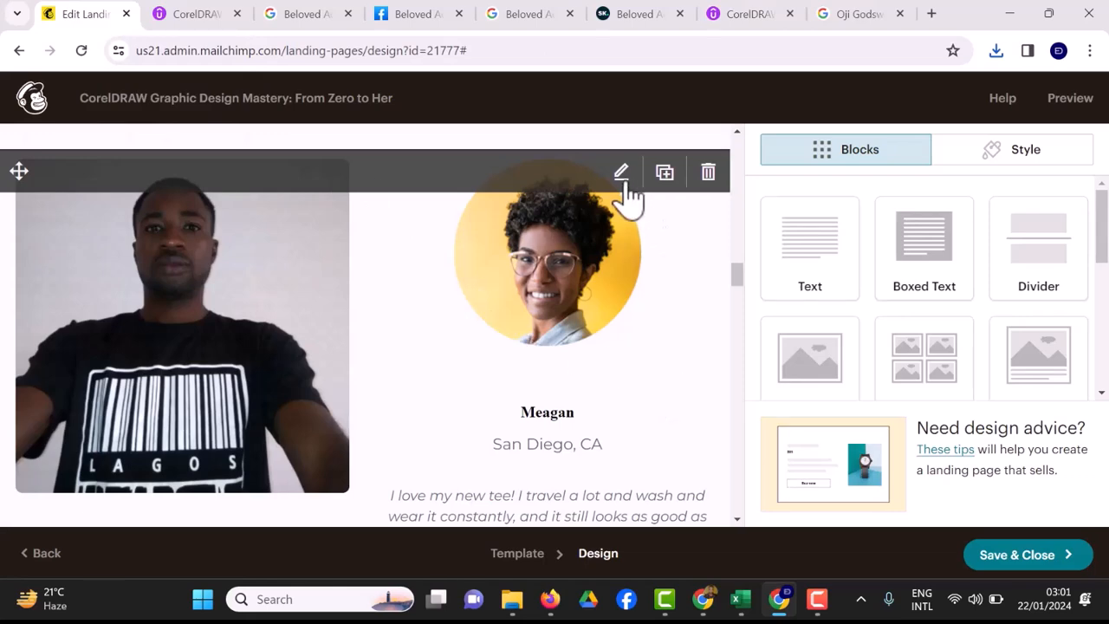
Open the two-column testimonial block's settings, look over its Style options, and return to Column 2 content.
{"action": "left_click", "coordinate": [624, 174]}
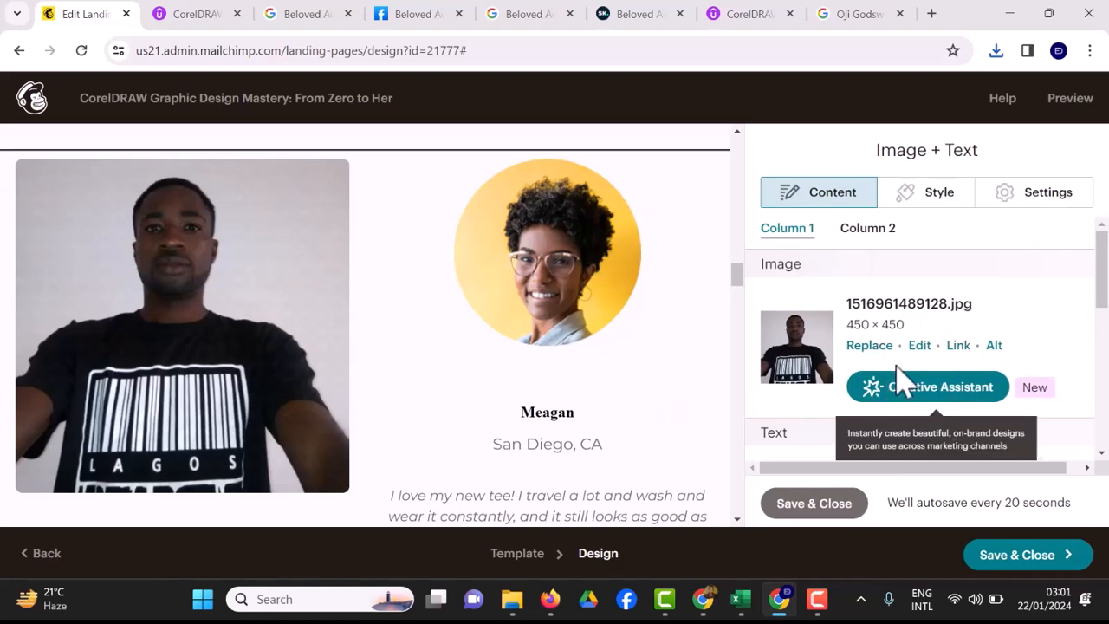
{"action": "mouse_move", "coordinate": [635, 262]}
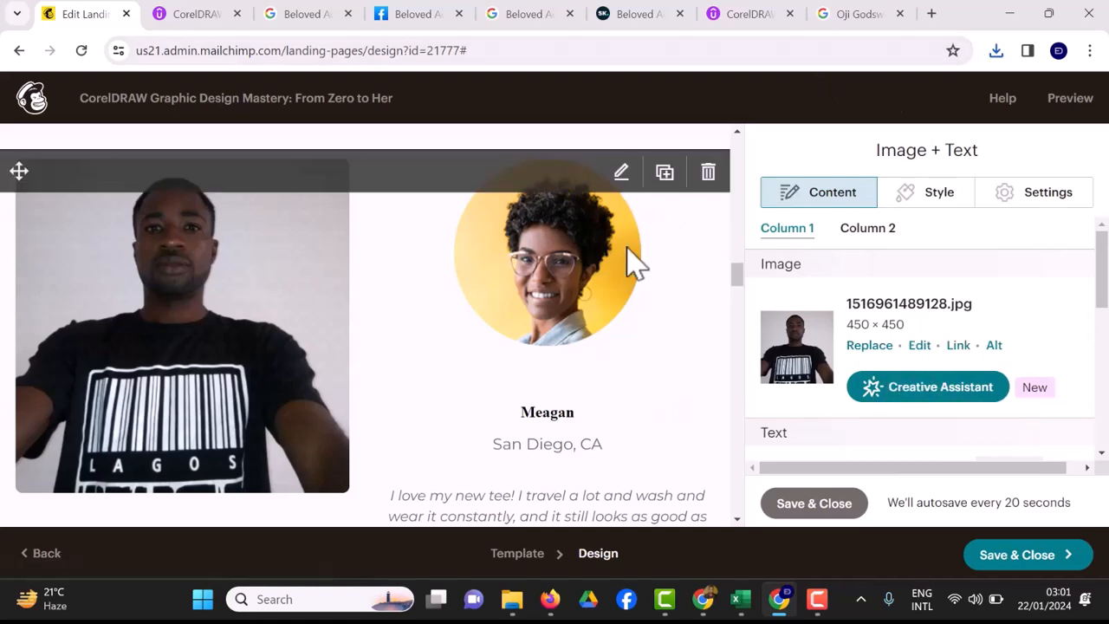
{"action": "scroll", "coordinate": [838, 388], "scroll_direction": "down", "scroll_amount": 6}
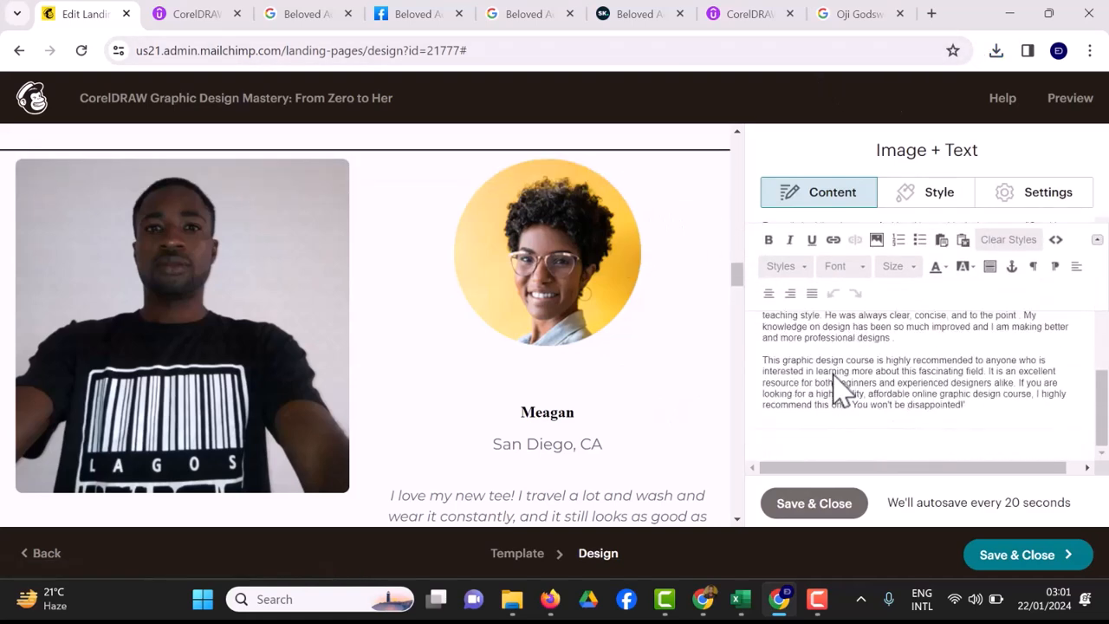
{"action": "left_click", "coordinate": [925, 193]}
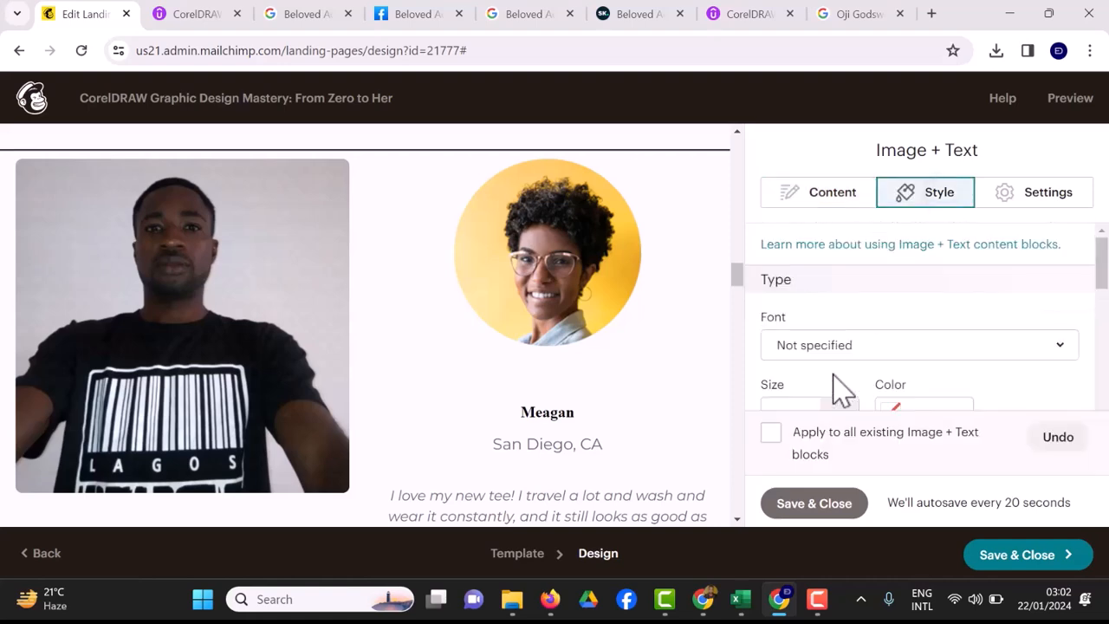
{"action": "scroll", "coordinate": [833, 374], "scroll_direction": "down", "scroll_amount": 1}
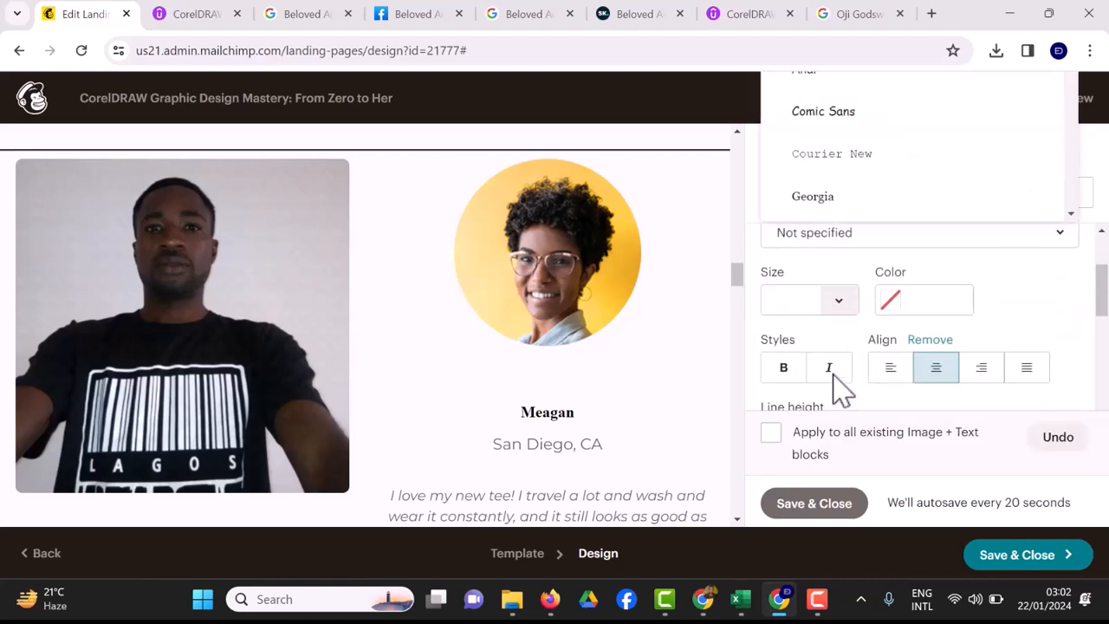
{"action": "left_click", "coordinate": [834, 374]}
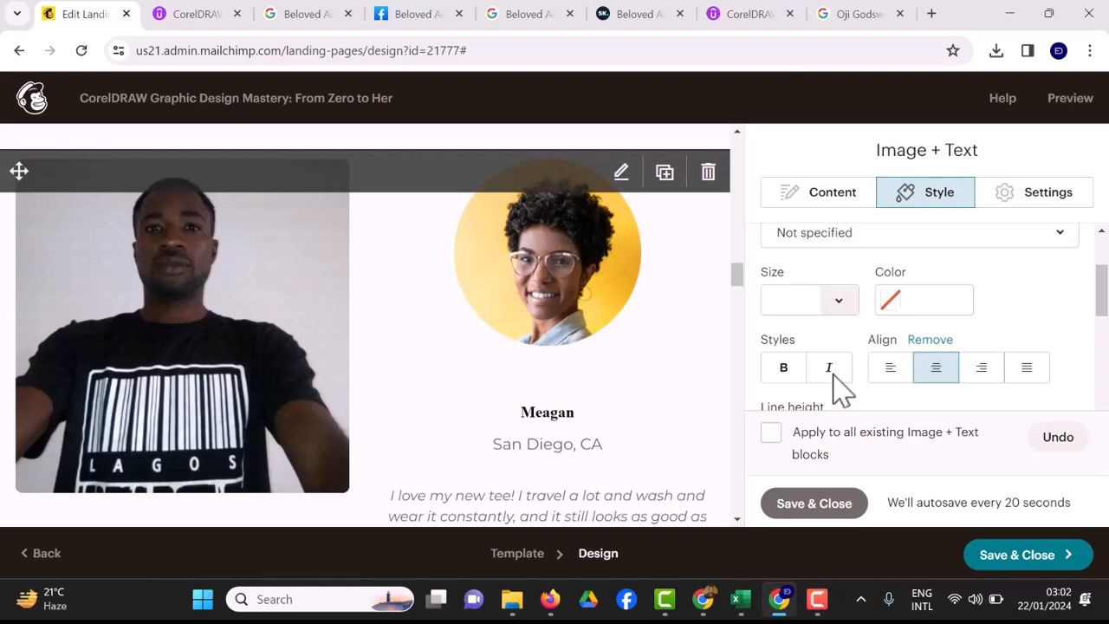
{"action": "scroll", "coordinate": [373, 325], "scroll_direction": "down", "scroll_amount": 3}
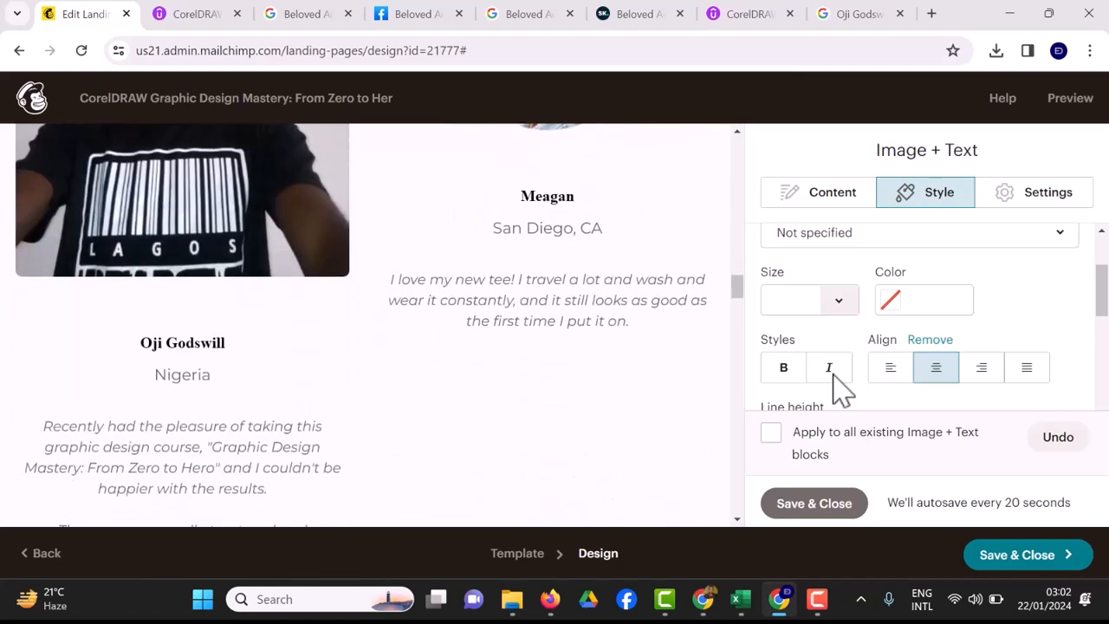
{"action": "left_click", "coordinate": [819, 193]}
{"action": "scroll", "coordinate": [806, 389], "scroll_direction": "down", "scroll_amount": 3}
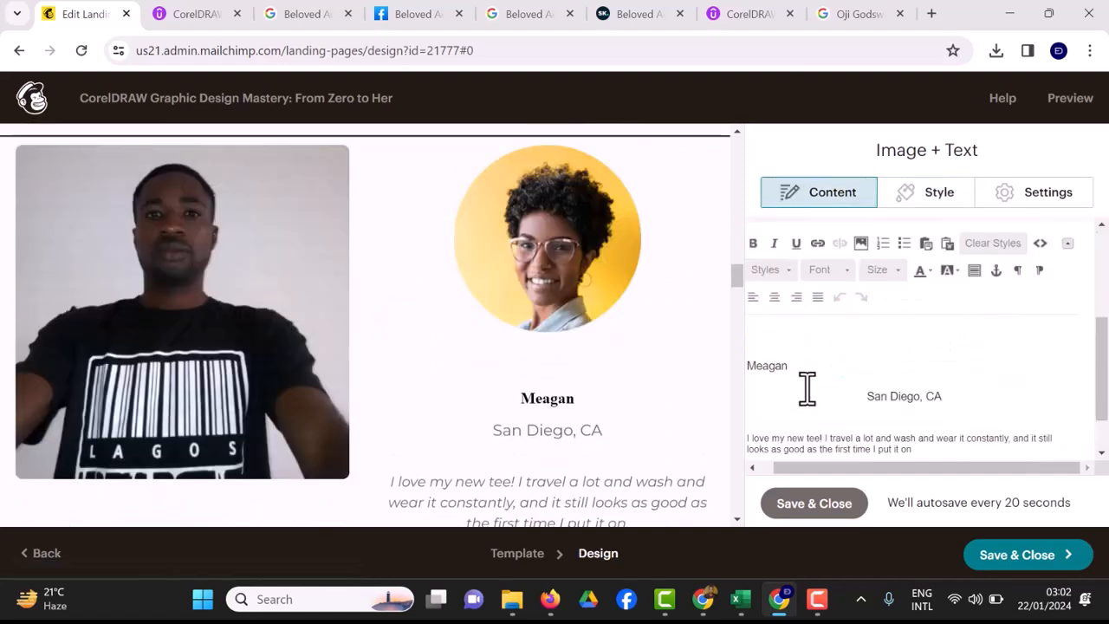
{"action": "scroll", "coordinate": [806, 389], "scroll_direction": "up", "scroll_amount": 3}
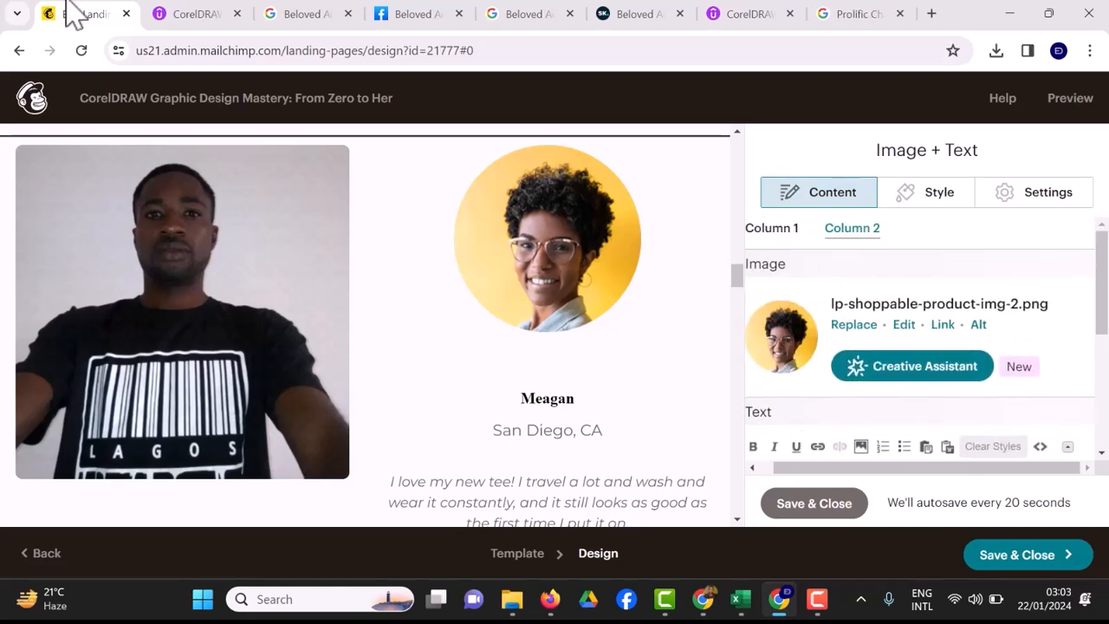
Upload F-PJERIWgAASM5G.jpg, the portrait of a woman in yellow, as the second column's photo.
{"action": "left_click", "coordinate": [854, 324]}
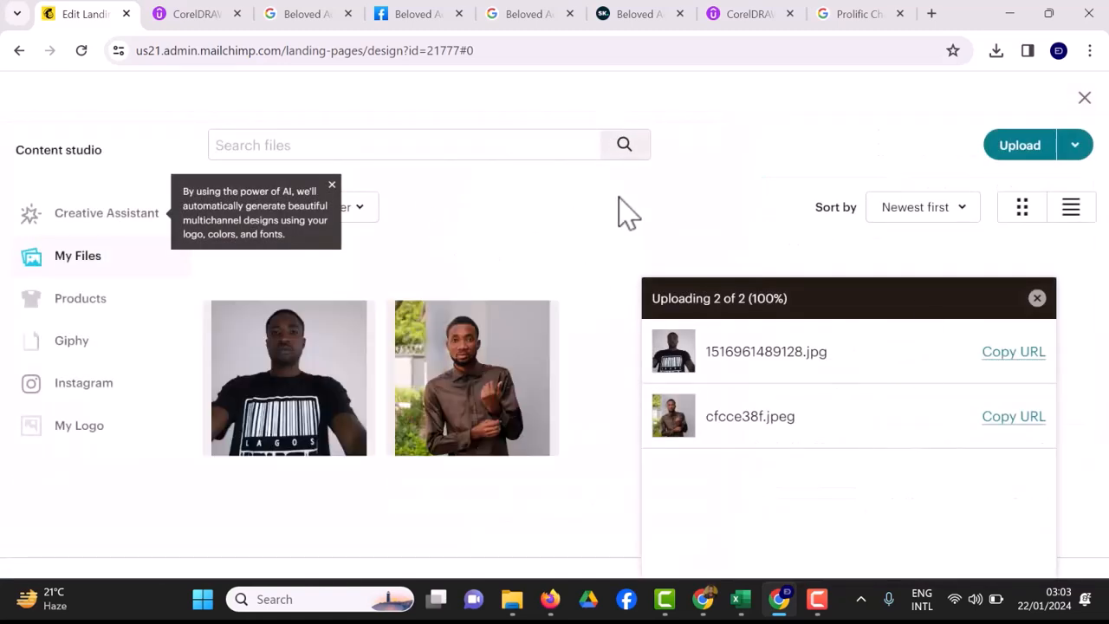
{"action": "left_click", "coordinate": [1023, 163]}
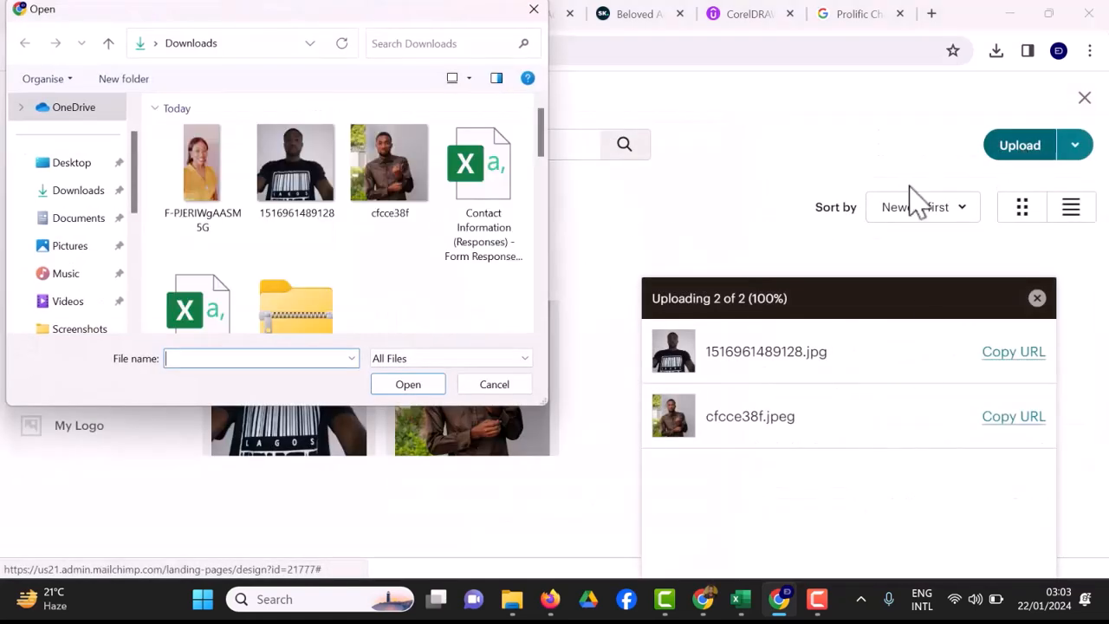
{"action": "left_click", "coordinate": [217, 227]}
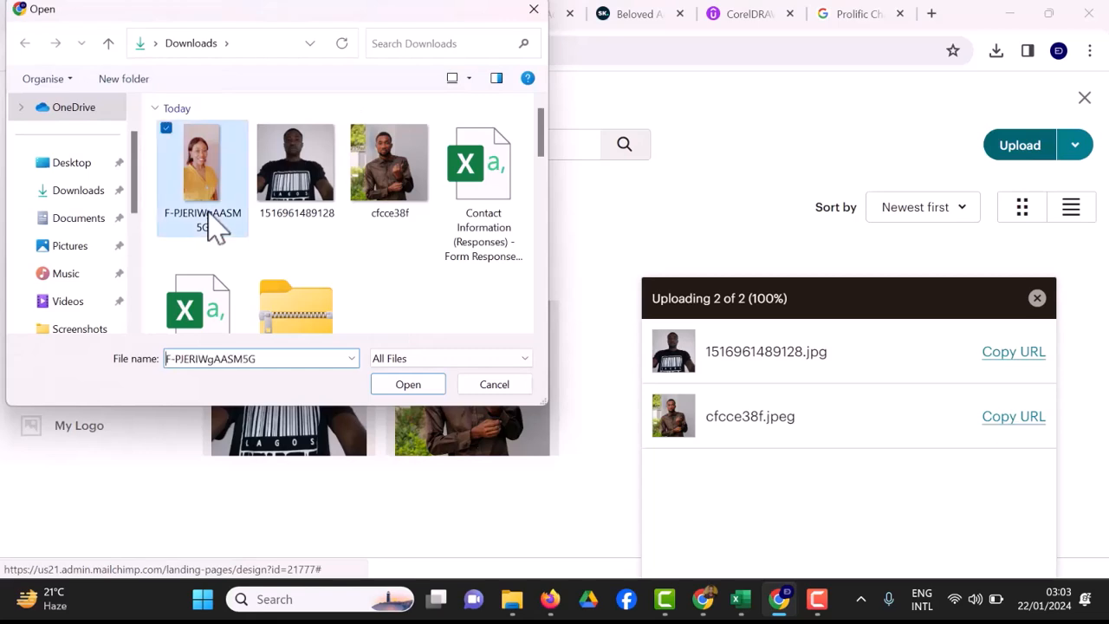
{"action": "left_click", "coordinate": [421, 392]}
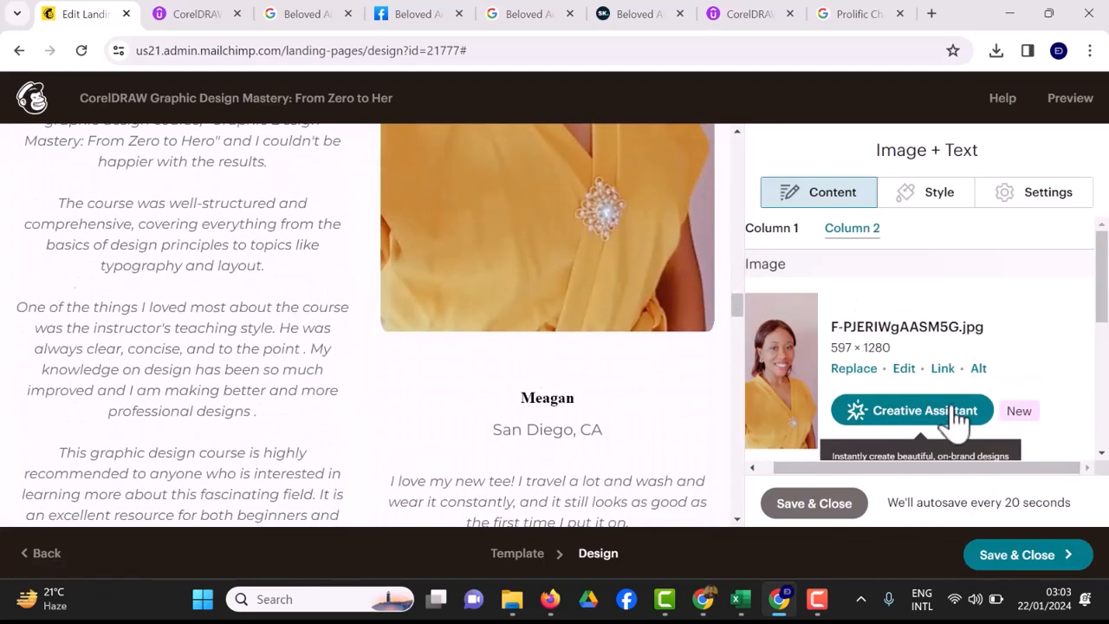
{"action": "scroll", "coordinate": [955, 418], "scroll_direction": "down", "scroll_amount": 2}
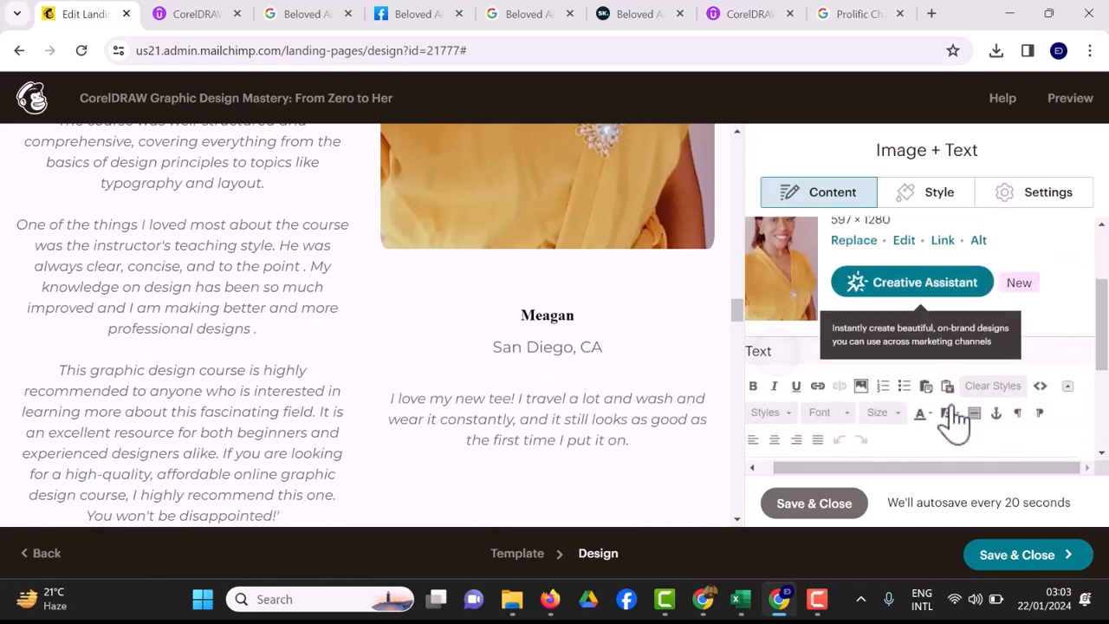
{"action": "scroll", "coordinate": [955, 418], "scroll_direction": "down", "scroll_amount": 3}
Replace the template name with the Udemy reviewer's name and San Diego, CA with Nigeria.
{"action": "left_click", "coordinate": [951, 407]}
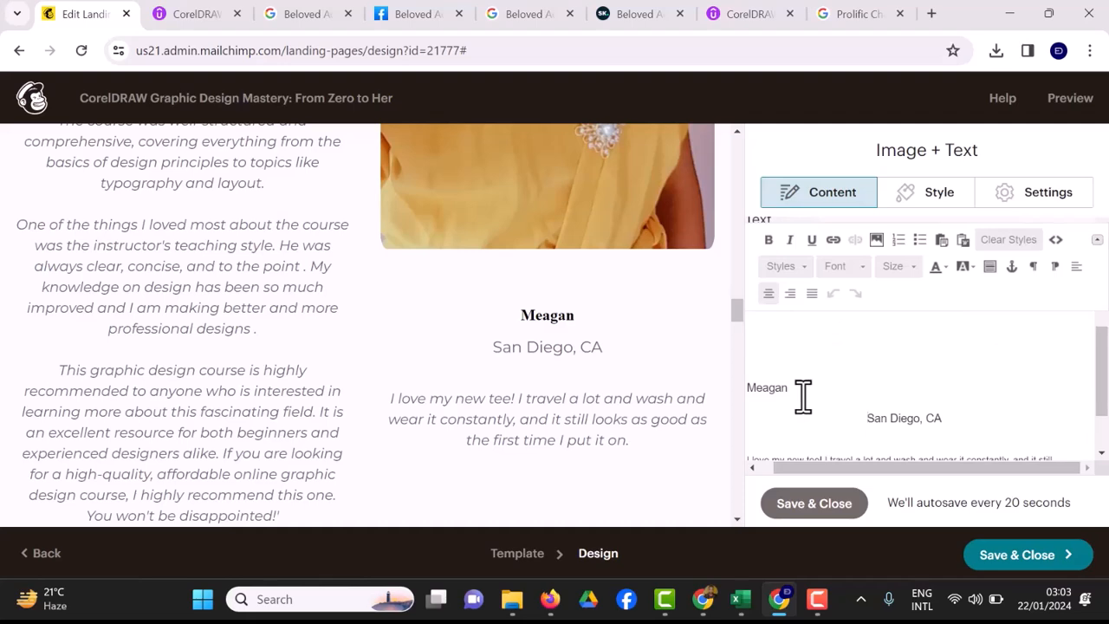
{"action": "left_click", "coordinate": [198, 19]}
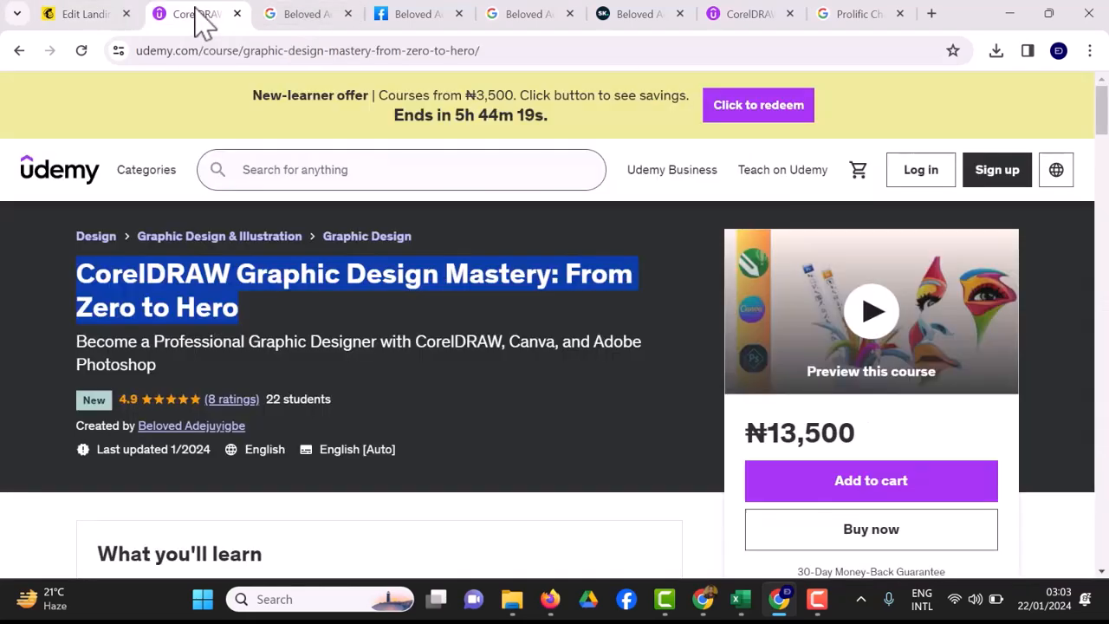
{"action": "left_click", "coordinate": [738, 24]}
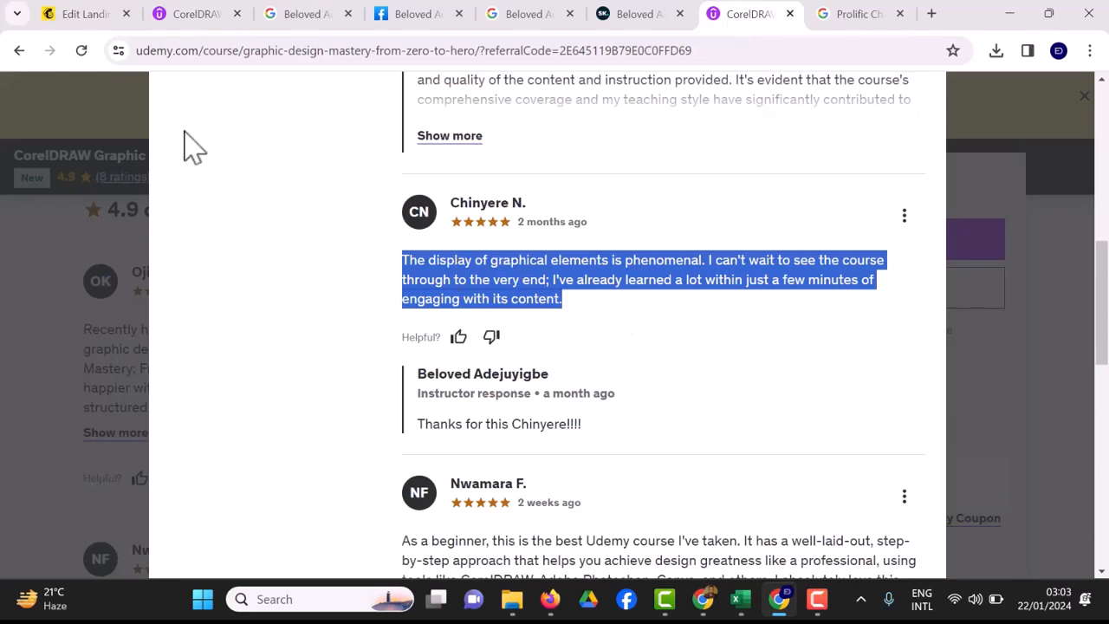
{"action": "left_click", "coordinate": [66, 14]}
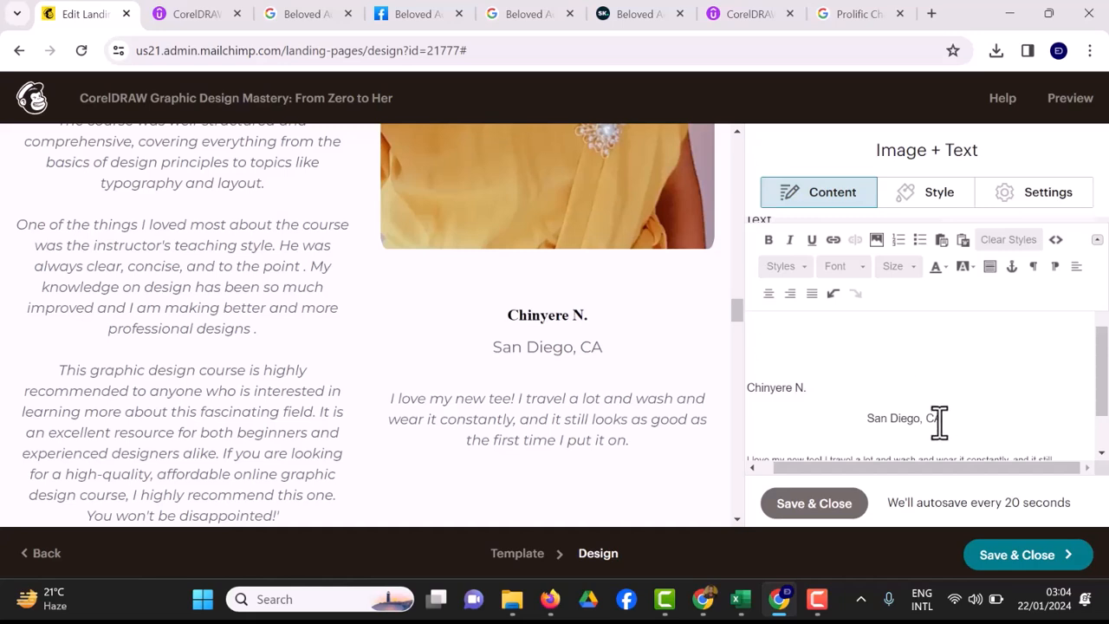
{"action": "key", "text": "BackSpace"}
{"action": "key", "text": "BackSpace"}
{"action": "key", "text": "BackSpace"}
{"action": "key", "text": "BackSpace"}
{"action": "key", "text": "BackSpace"}
{"action": "key", "text": "BackSpace"}
{"action": "key", "text": "BackSpace"}
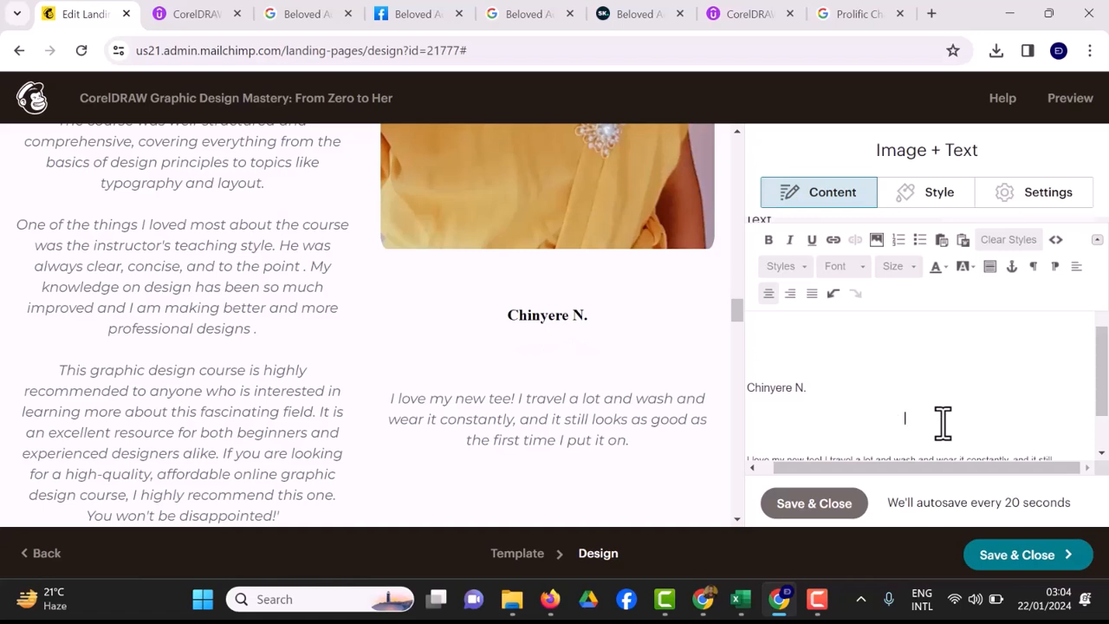
{"action": "type", "text": "ia"}
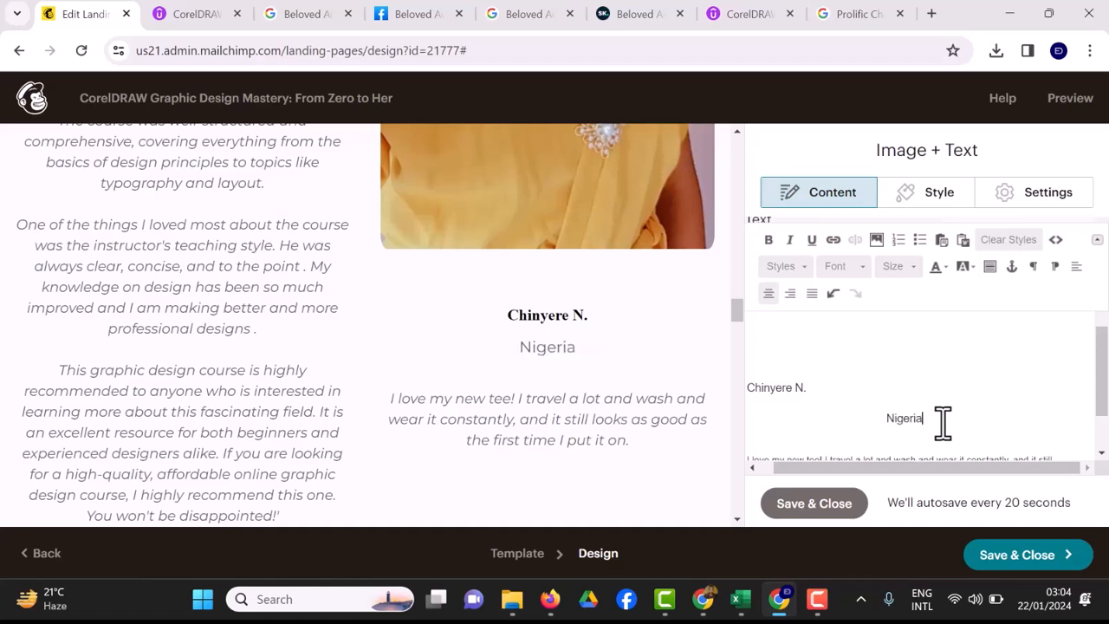
{"action": "scroll", "coordinate": [942, 422], "scroll_direction": "down", "scroll_amount": 2}
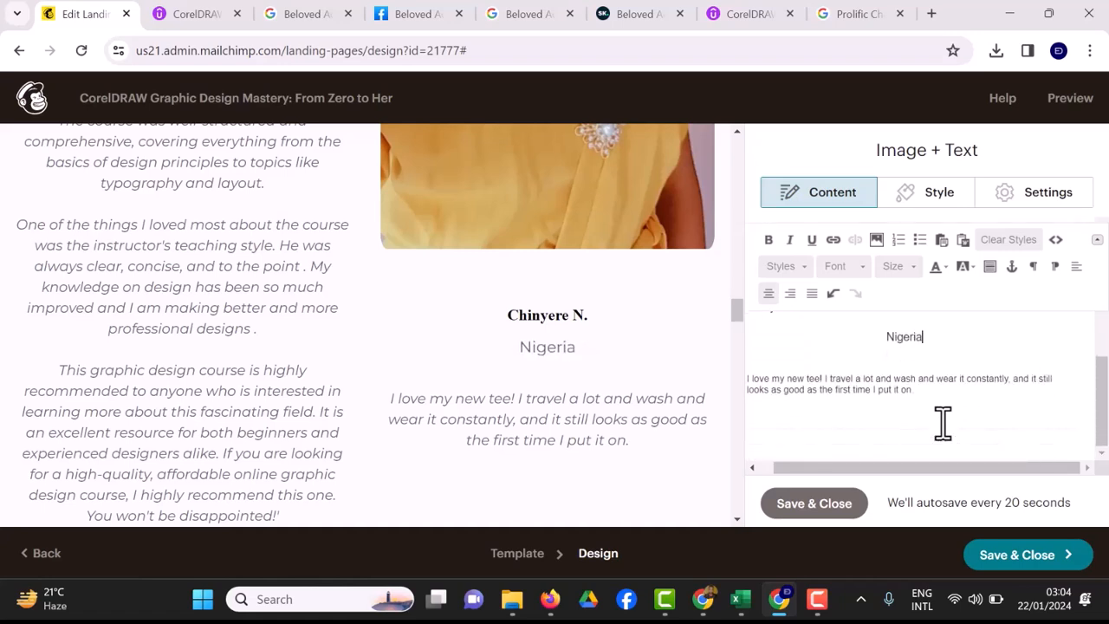
{"action": "left_click", "coordinate": [943, 423]}
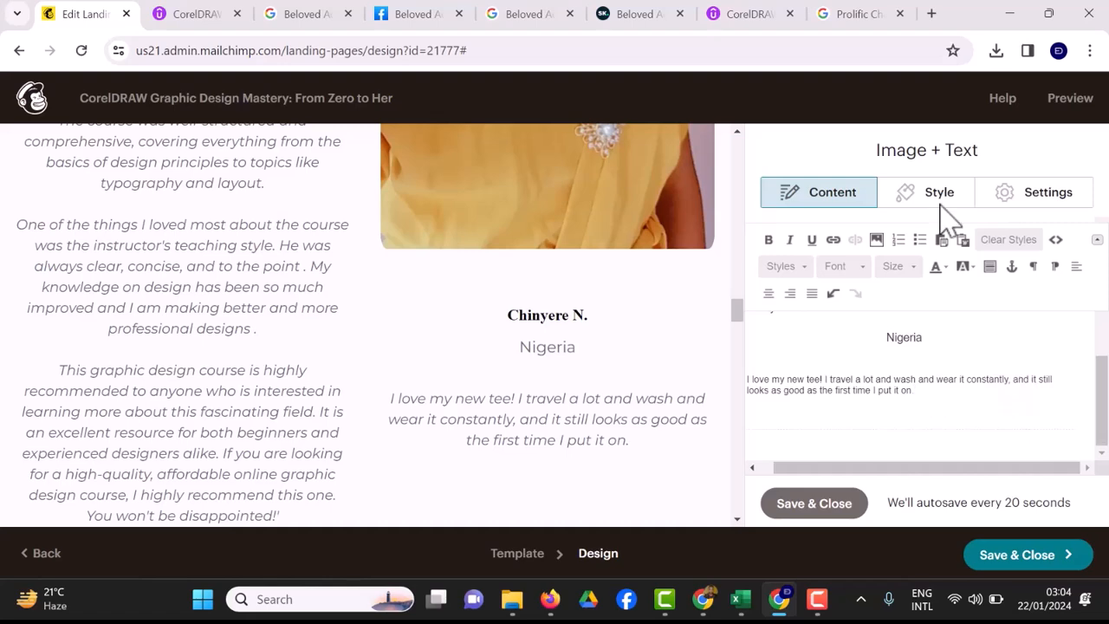
Paste the graphical-elements review over the second testimonial's tee quote, remove the stray leading I, and close the block.
{"action": "left_click", "coordinate": [737, 14]}
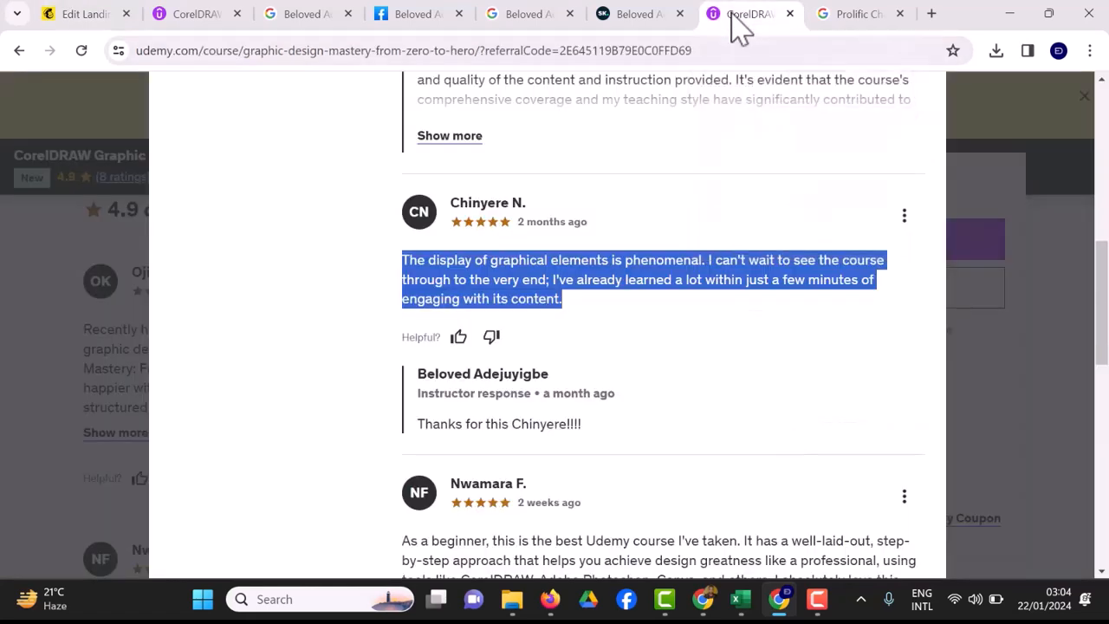
{"action": "right_click", "coordinate": [492, 298]}
{"action": "left_click", "coordinate": [520, 315]}
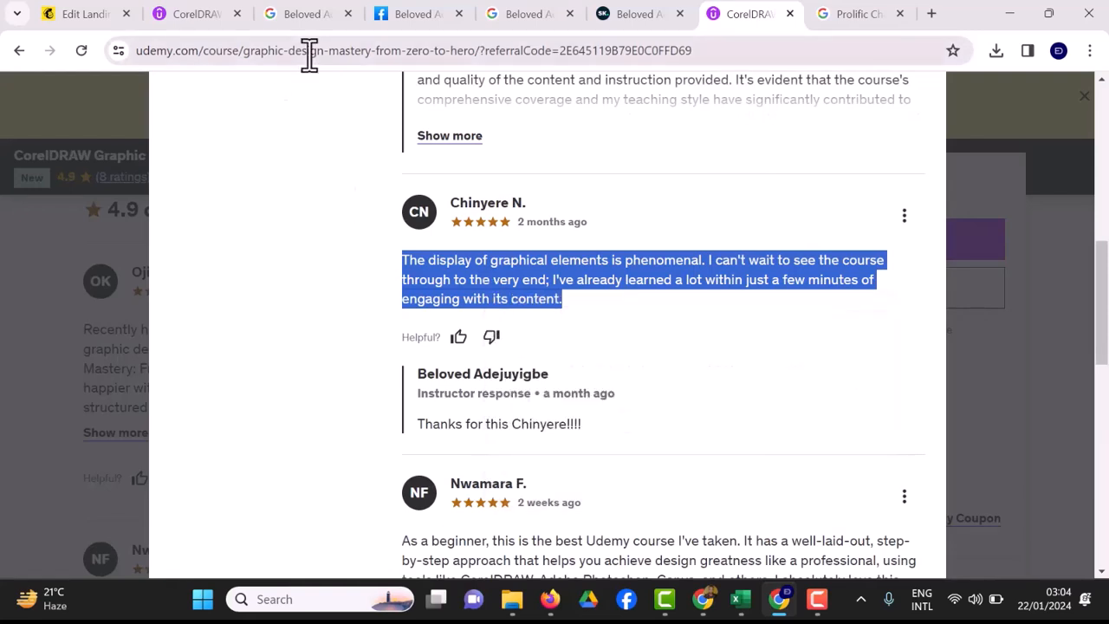
{"action": "left_click", "coordinate": [205, 19]}
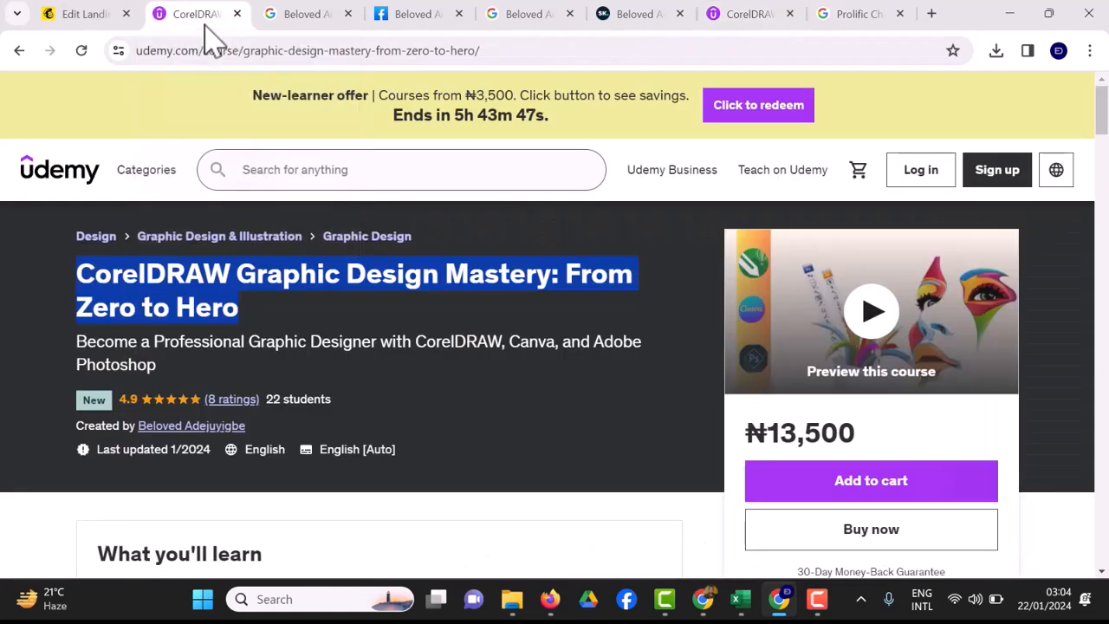
{"action": "left_click", "coordinate": [65, 19]}
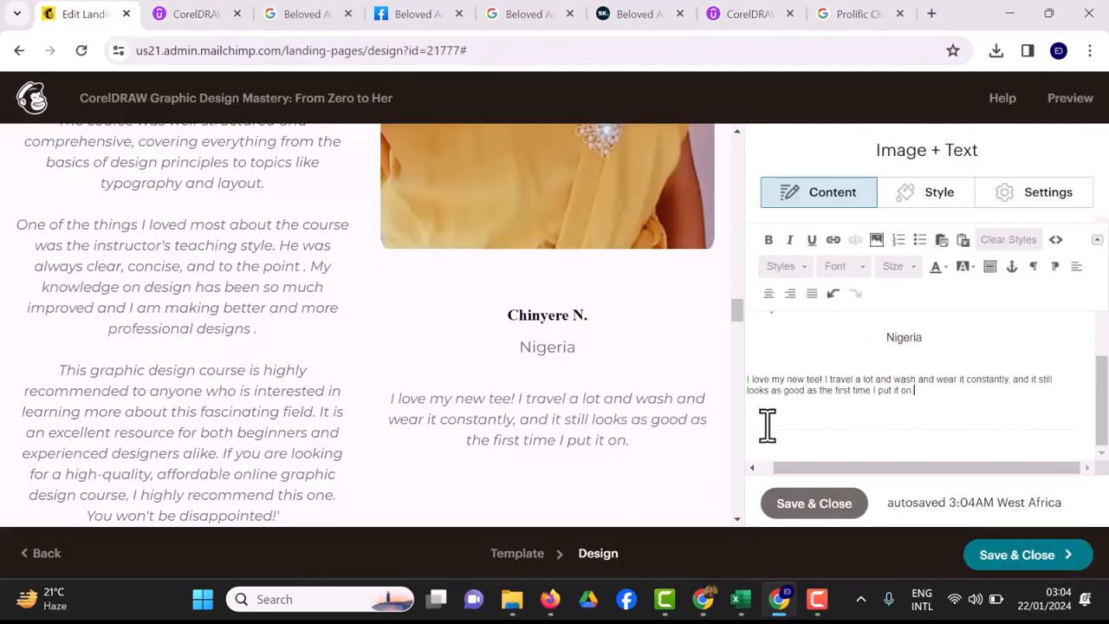
{"action": "left_click_drag", "start_coordinate": [916, 390], "coordinate": [783, 374]}
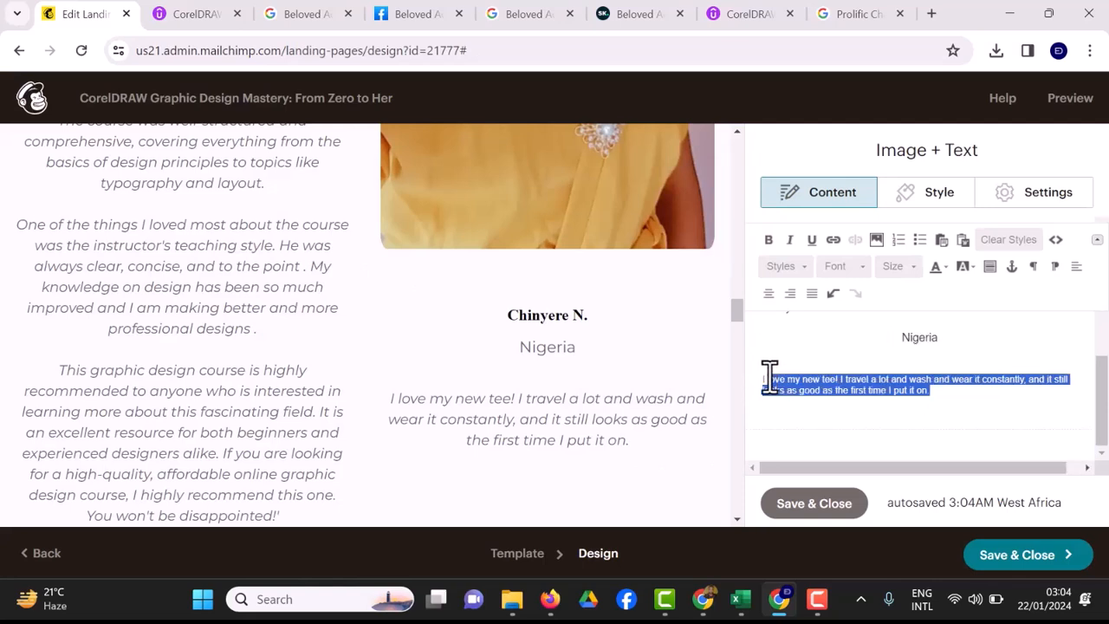
{"action": "key", "text": "ctrl+v"}
{"action": "left_click", "coordinate": [777, 379]}
{"action": "key", "text": "BackSpace"}
{"action": "key", "text": "BackSpace"}
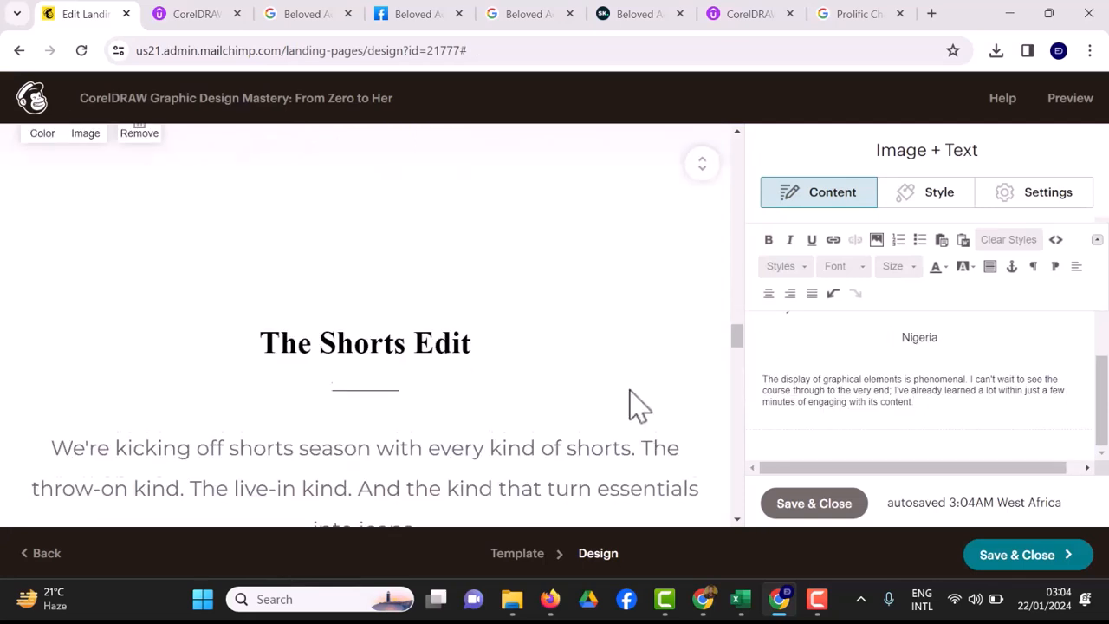
{"action": "left_click", "coordinate": [790, 509]}
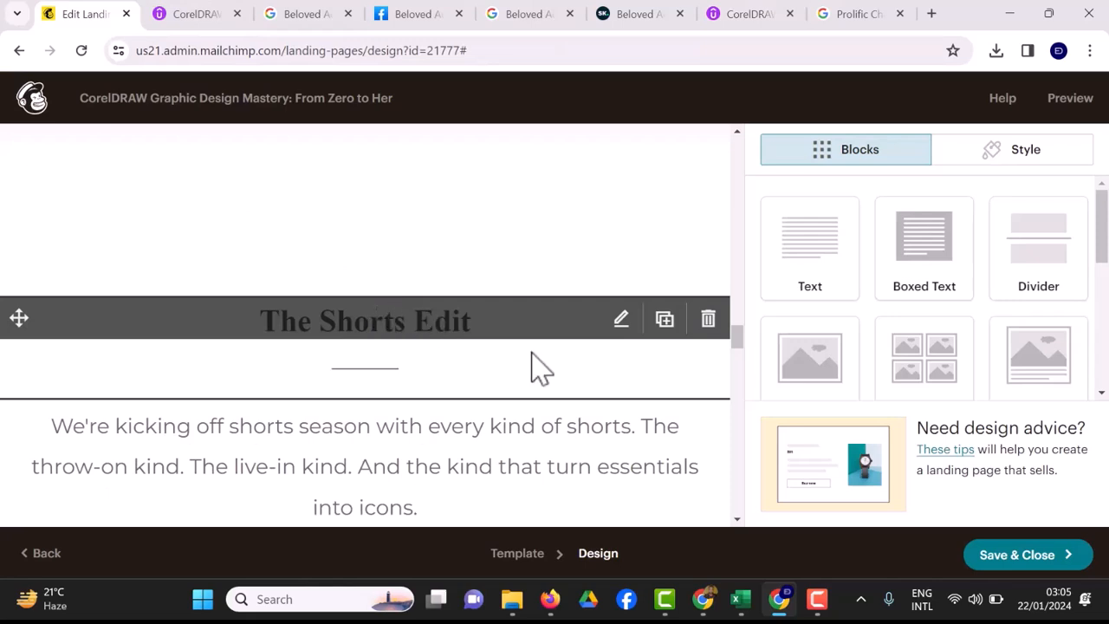
Retitle the heading 'The Shorts Edit' as 'Requirements' and select the placeholder paragraph below it.
{"action": "left_click", "coordinate": [620, 322]}
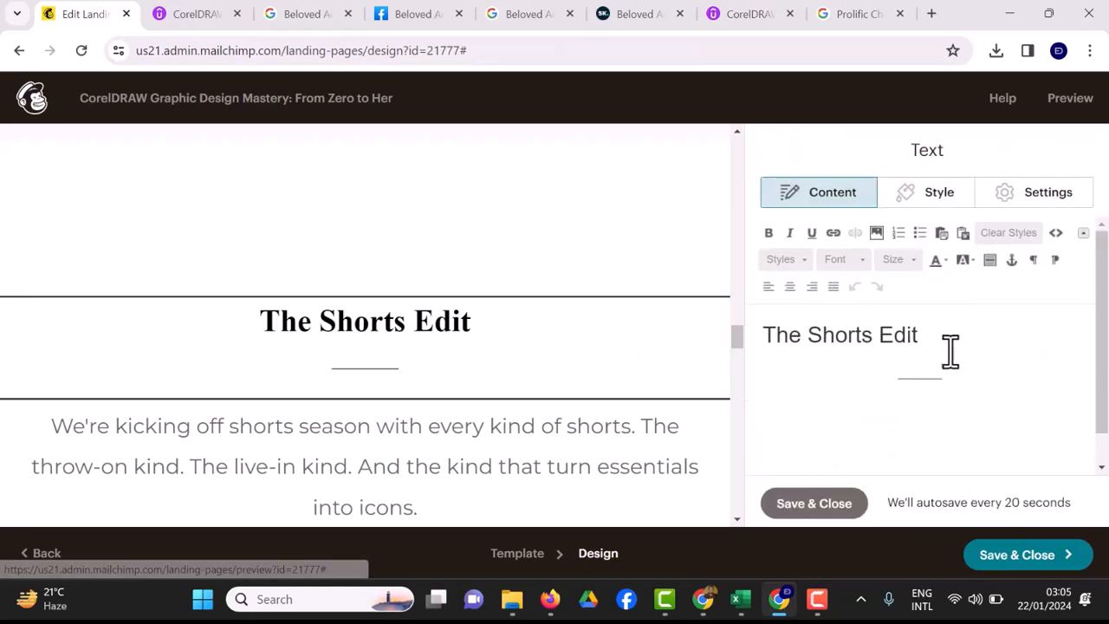
{"action": "key", "text": "BackSpace"}
{"action": "key", "text": "BackSpace"}
{"action": "key", "text": "BackSpace"}
{"action": "key", "text": "BackSpace"}
{"action": "key", "text": "BackSpace"}
{"action": "key", "text": "BackSpace"}
{"action": "key", "text": "BackSpace"}
{"action": "key", "text": "BackSpace"}
{"action": "key", "text": "BackSpace"}
{"action": "key", "text": "BackSpace"}
{"action": "key", "text": "BackSpace"}
{"action": "key", "text": "BackSpace"}
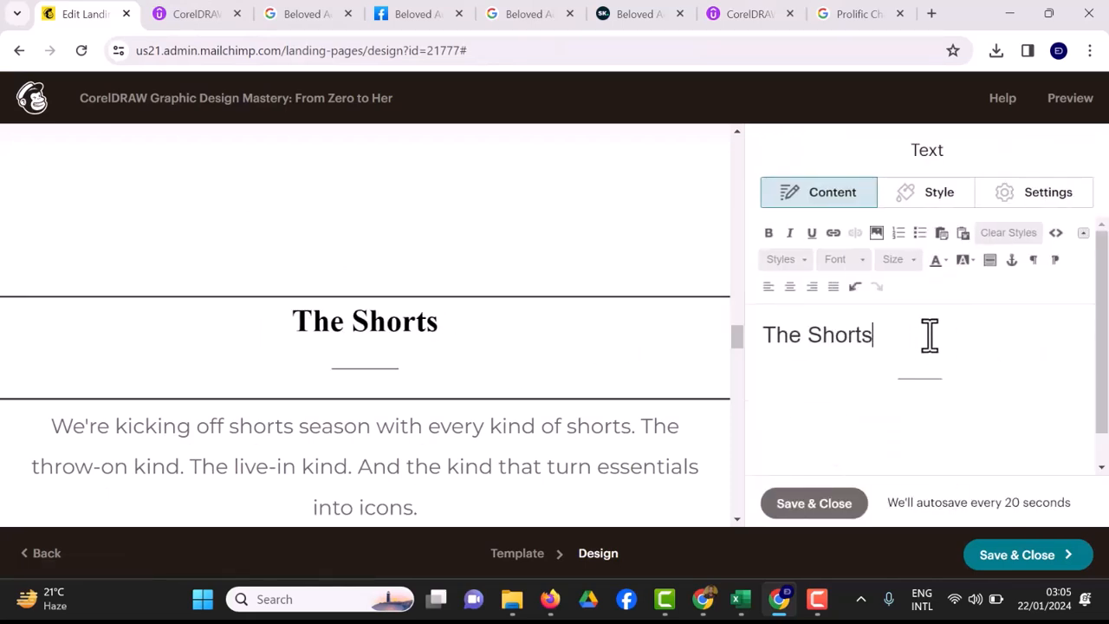
{"action": "key", "text": "BackSpace"}
{"action": "key", "text": "BackSpace"}
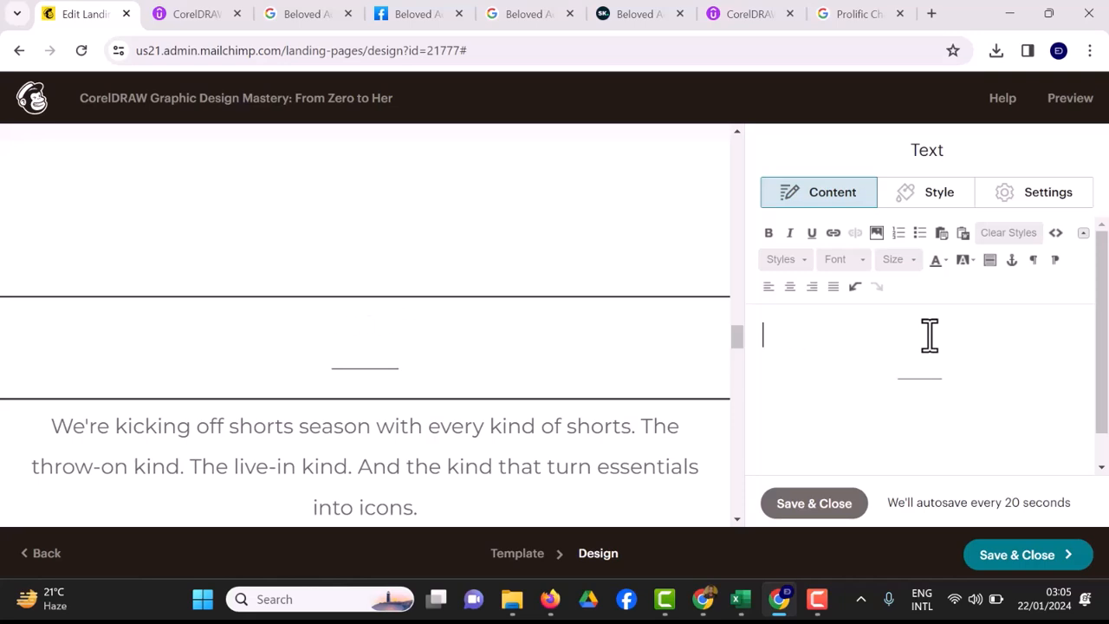
{"action": "type", "text": "Requirem"}
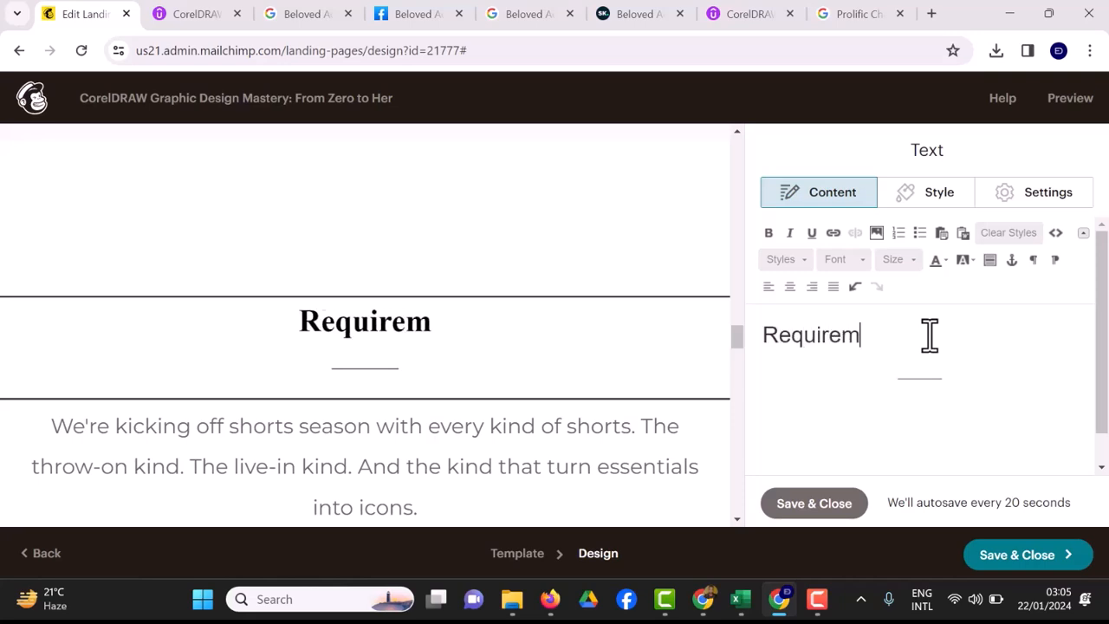
{"action": "type", "text": "ents"}
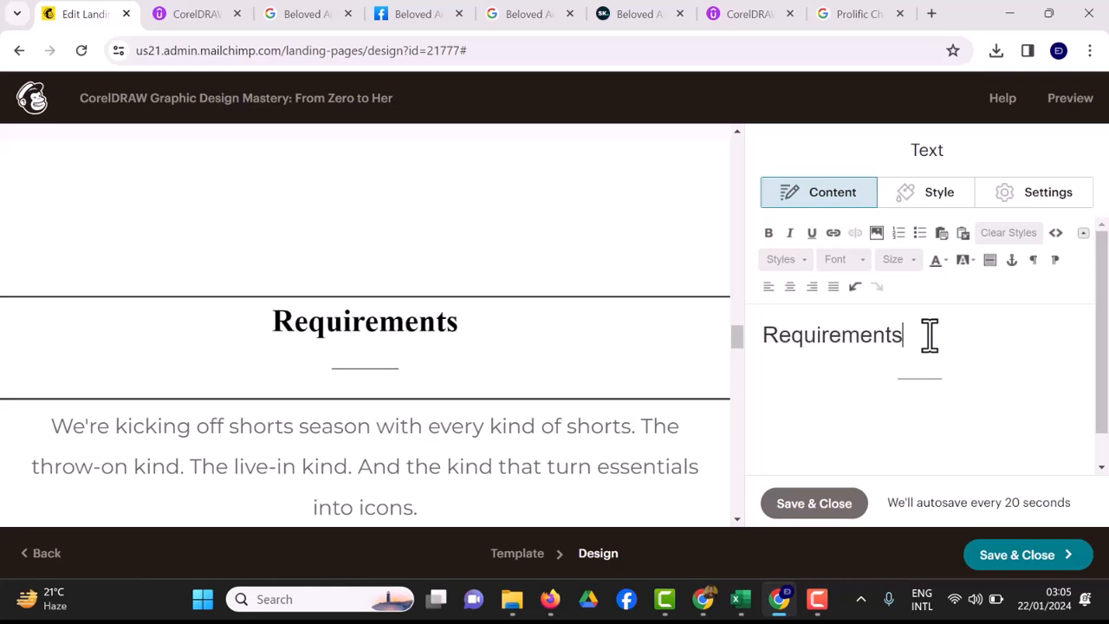
{"action": "left_click", "coordinate": [452, 492]}
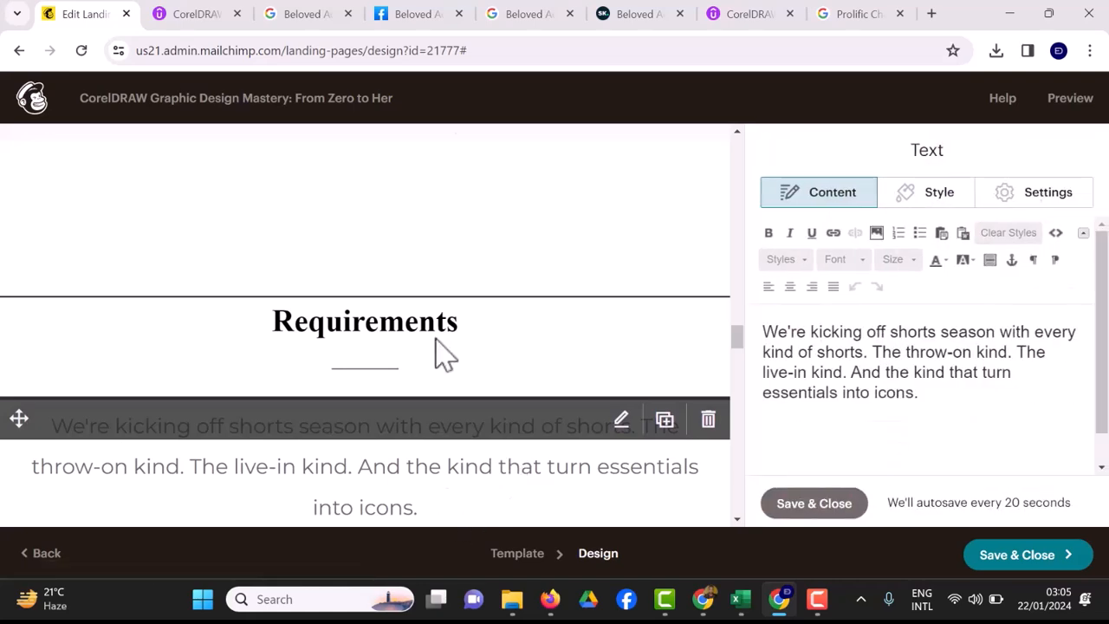
Copy the three Requirements bullets from the Udemy course page and return to the editor.
{"action": "left_click", "coordinate": [750, 27]}
{"action": "left_click_drag", "start_coordinate": [89, 370], "coordinate": [227, 509]}
{"action": "left_click", "coordinate": [205, 512]}
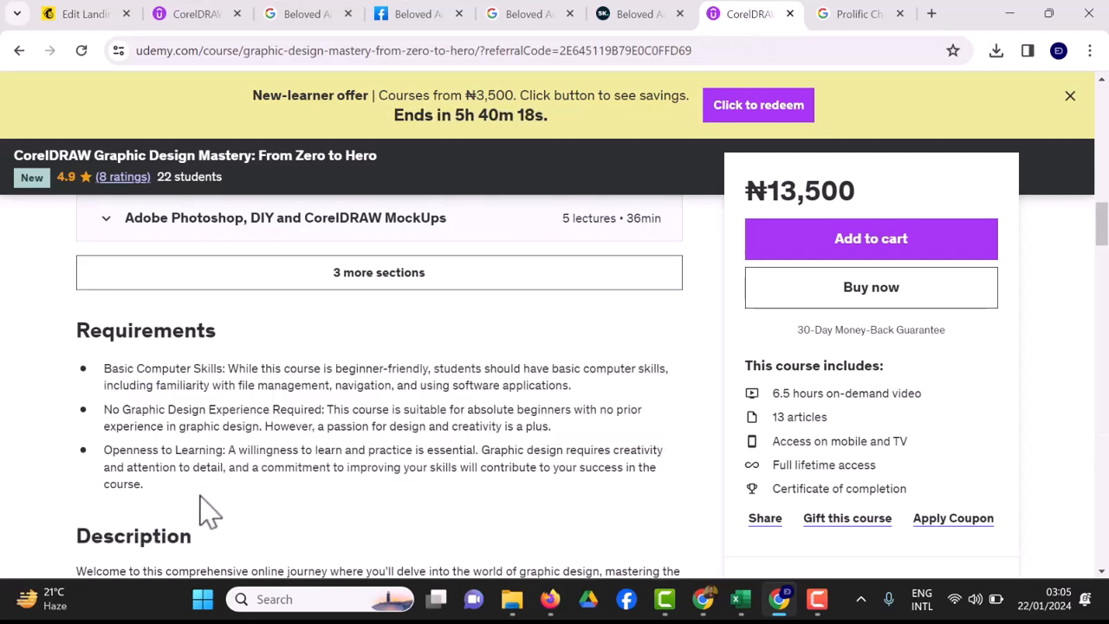
{"action": "left_click_drag", "start_coordinate": [98, 365], "coordinate": [163, 465]}
{"action": "right_click", "coordinate": [164, 467]}
{"action": "left_click", "coordinate": [201, 288]}
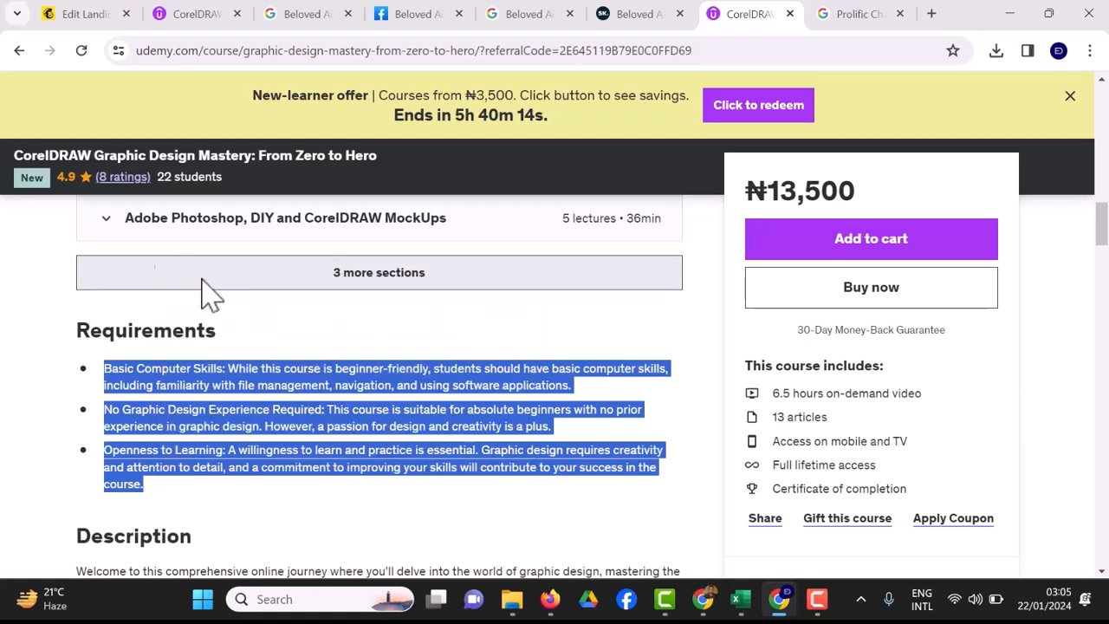
{"action": "left_click", "coordinate": [84, 16]}
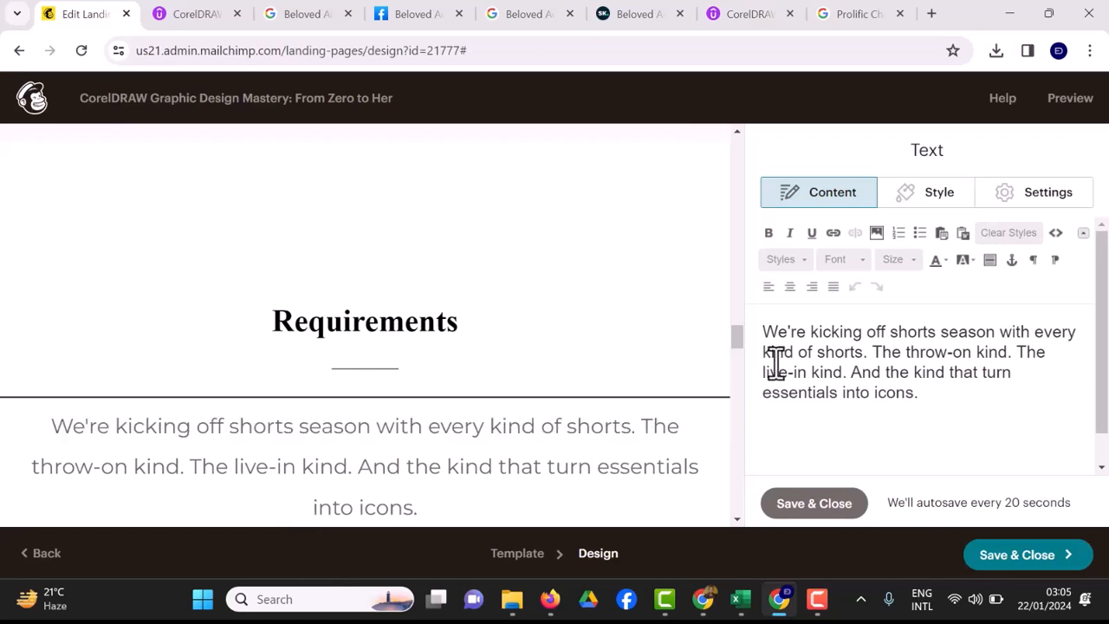
Replace the shorts-season paragraph with the pasted three-item Requirements list, deleting the empty bullet.
{"action": "key", "text": "ctrl+a"}
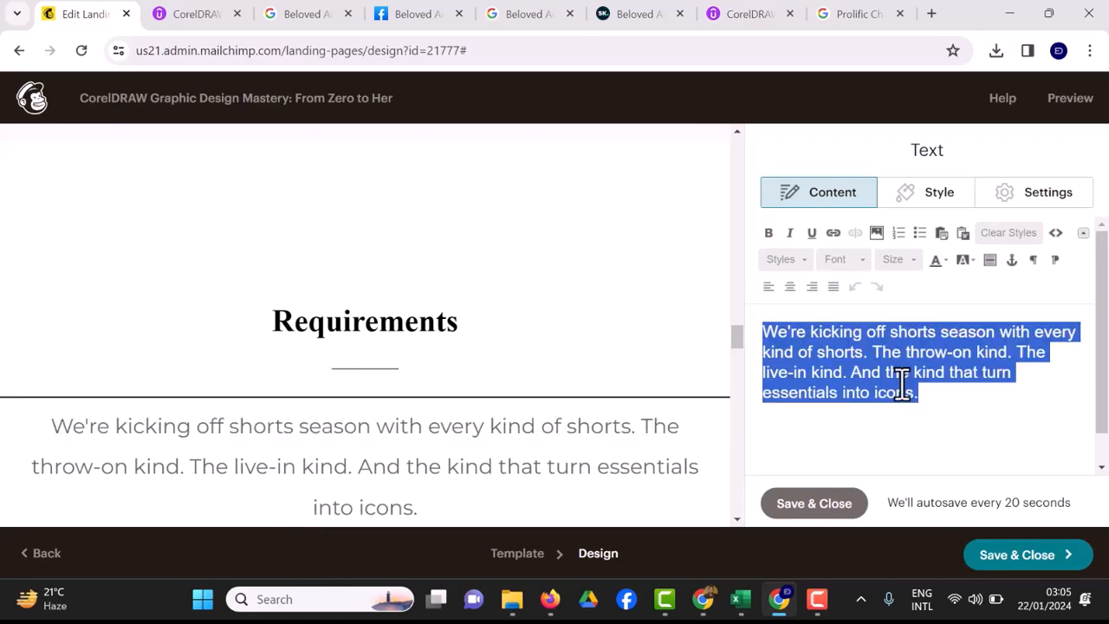
{"action": "key", "text": "ctrl+v"}
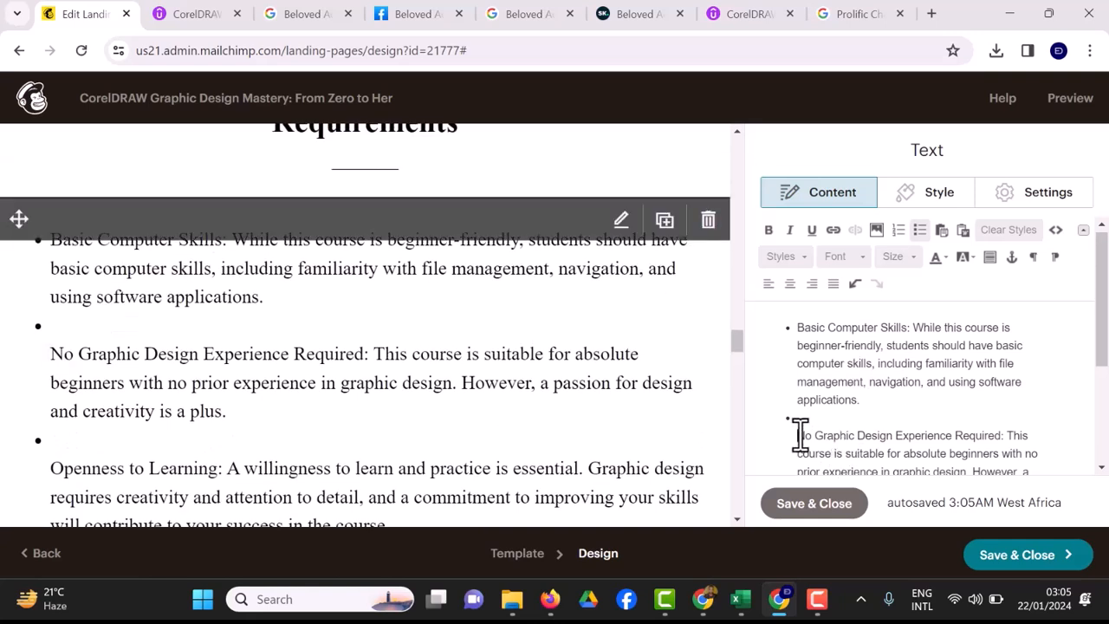
{"action": "key", "text": "BackSpace"}
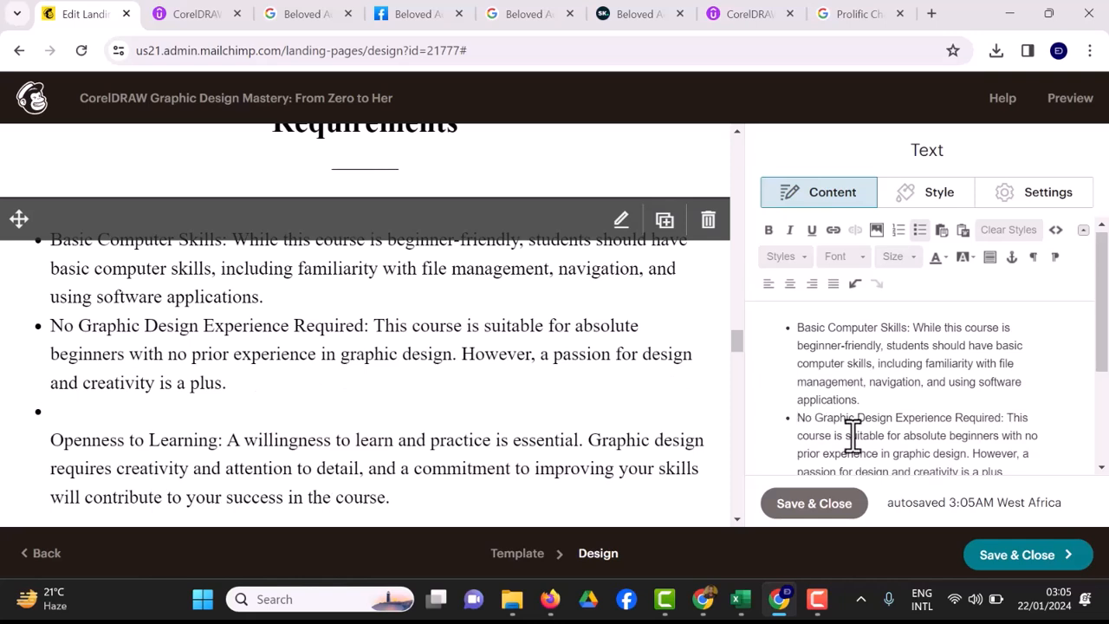
Remove the blank bullet and make the 'Basic Computer Skills:' label bold and underlined.
{"action": "left_click", "coordinate": [903, 399]}
{"action": "left_click_drag", "start_coordinate": [914, 328], "coordinate": [794, 323]}
{"action": "left_click", "coordinate": [769, 225]}
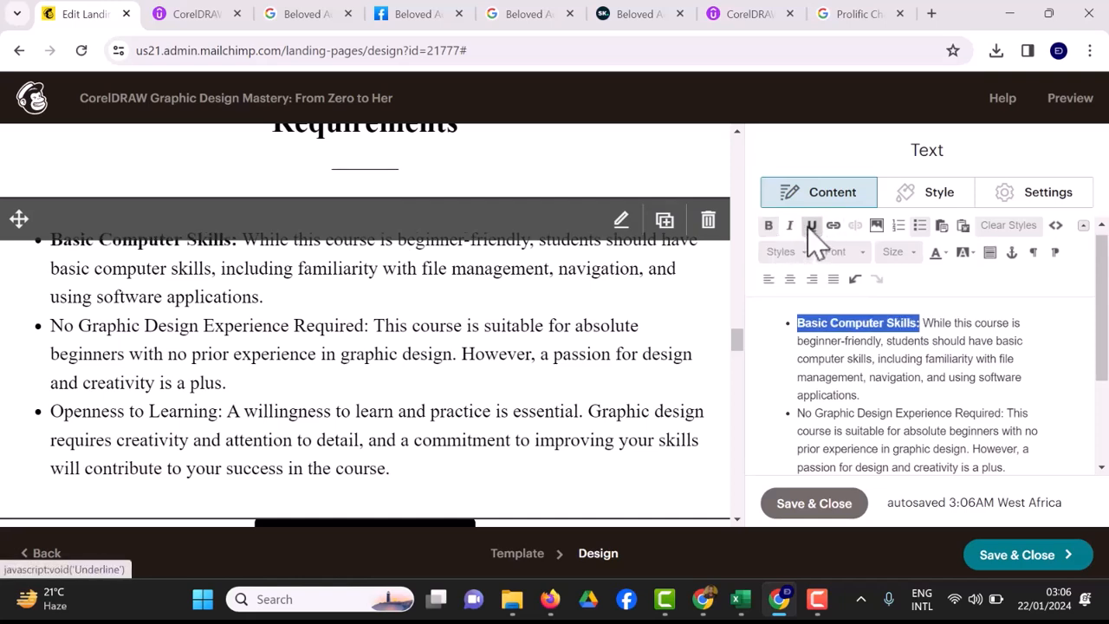
{"action": "left_click", "coordinate": [810, 225]}
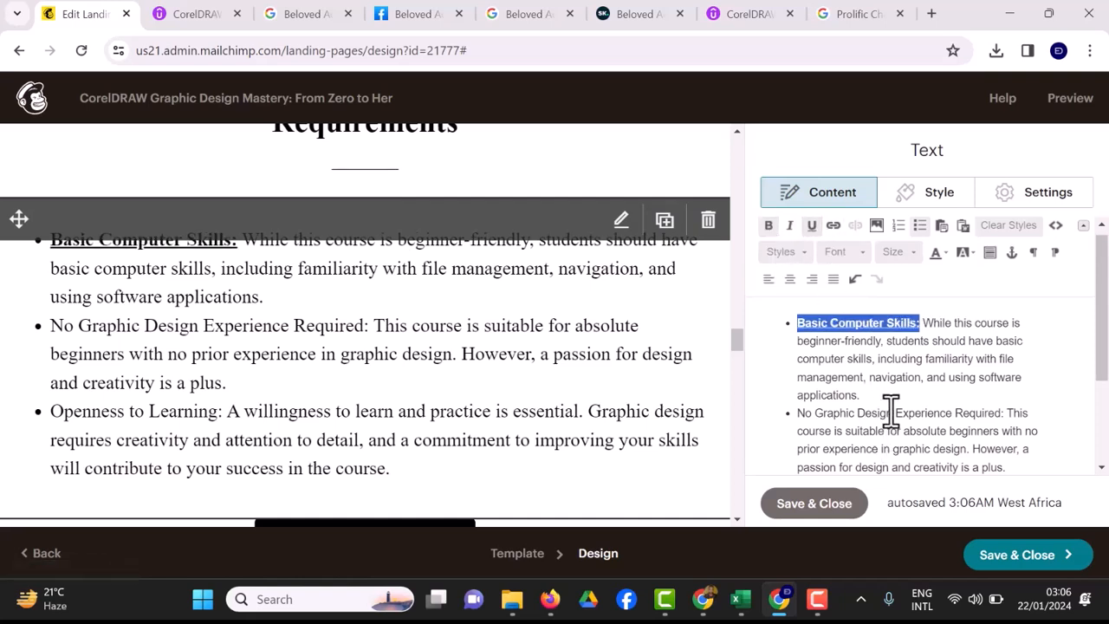
Bold and underline 'No Graphic Design Experience Required:' and 'Openness to Learning:', then save the text block.
{"action": "left_click_drag", "start_coordinate": [1004, 414], "coordinate": [797, 414]}
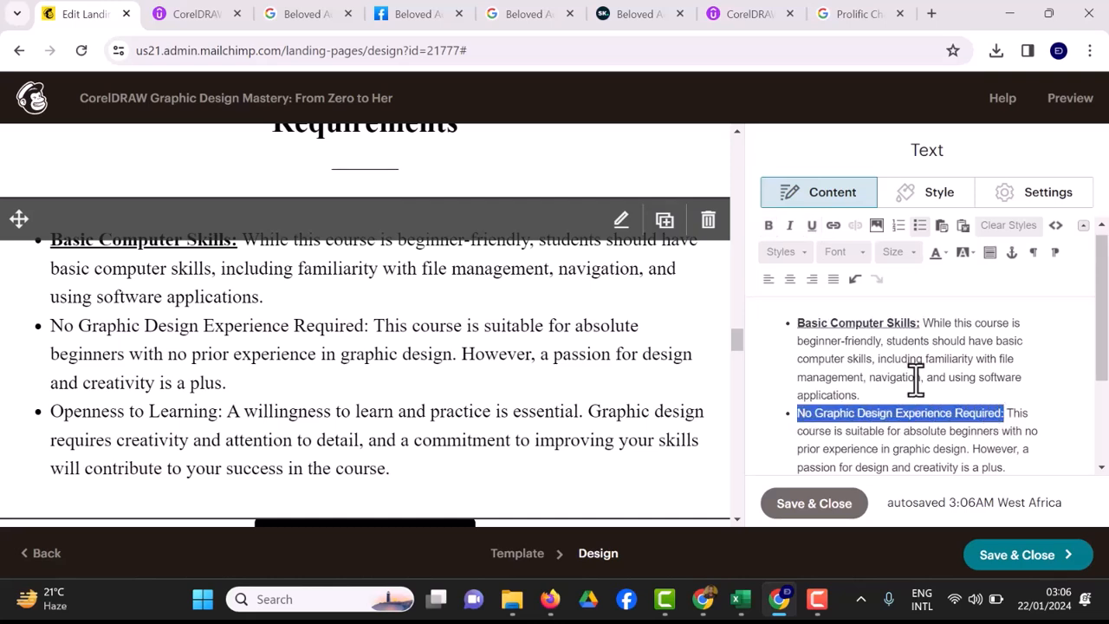
{"action": "left_click", "coordinate": [771, 227]}
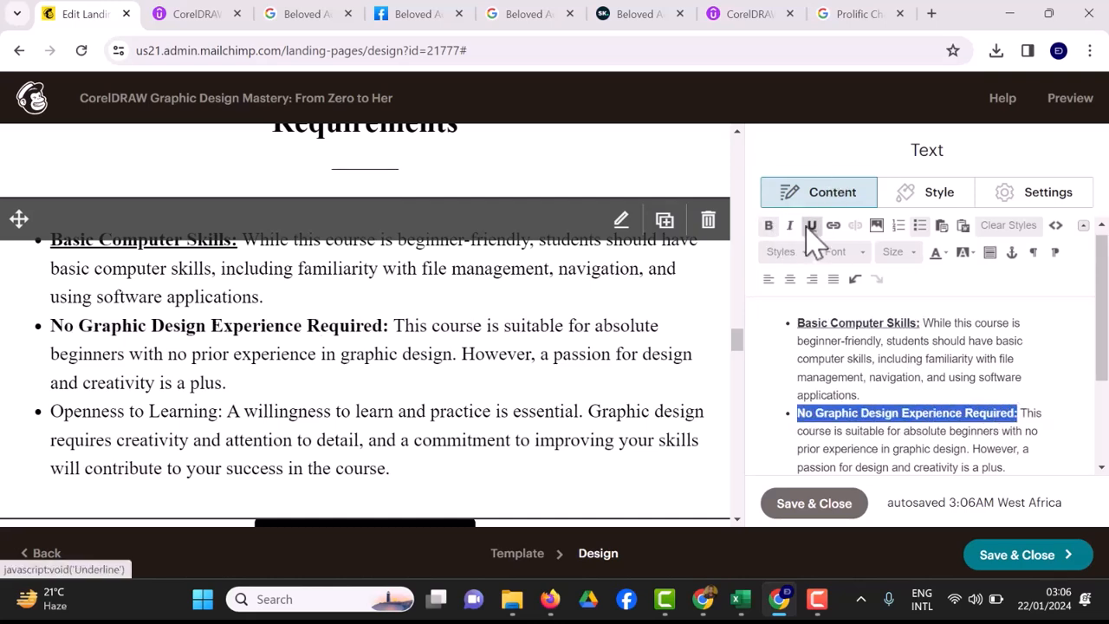
{"action": "left_click", "coordinate": [809, 227]}
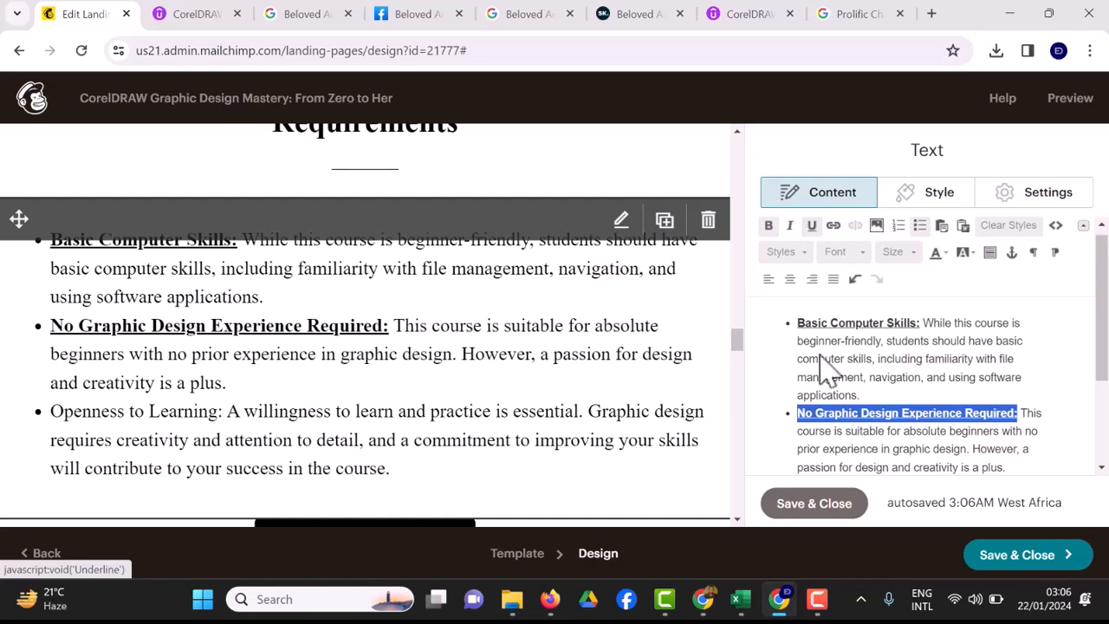
{"action": "scroll", "coordinate": [859, 444], "scroll_direction": "down", "scroll_amount": 1}
{"action": "left_click", "coordinate": [858, 443]}
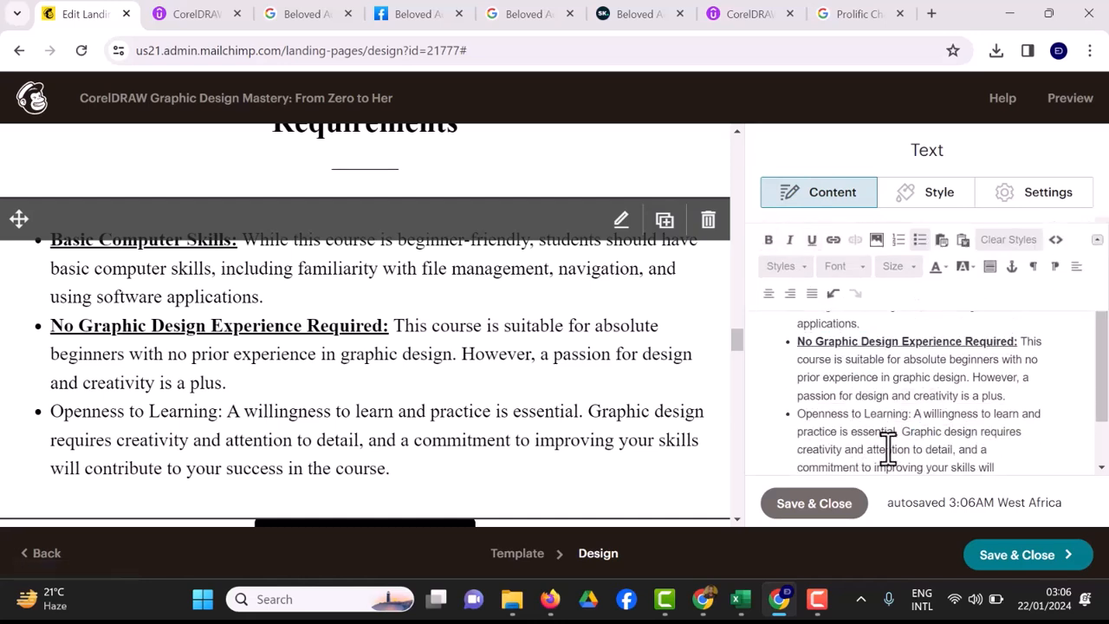
{"action": "left_click_drag", "start_coordinate": [912, 416], "coordinate": [805, 416]}
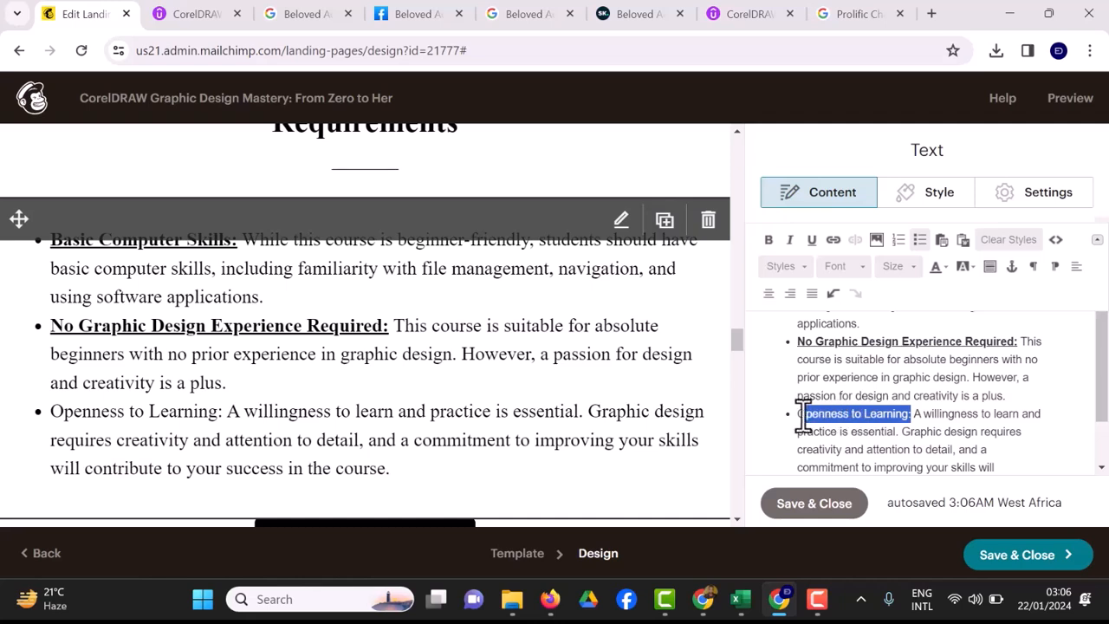
{"action": "left_click", "coordinate": [767, 240]}
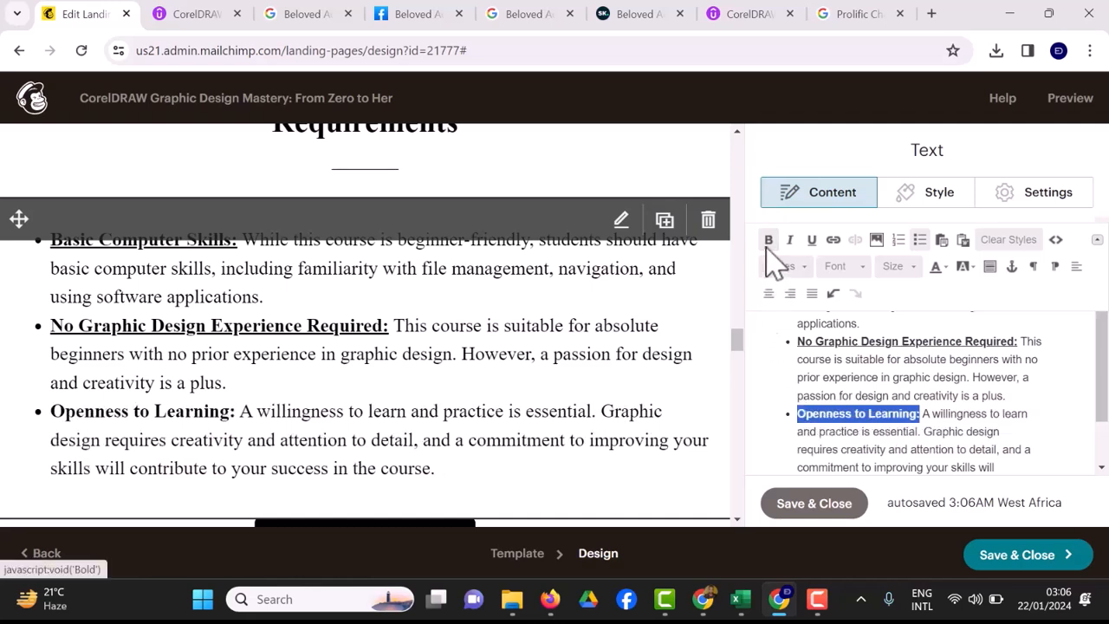
{"action": "left_click", "coordinate": [812, 240]}
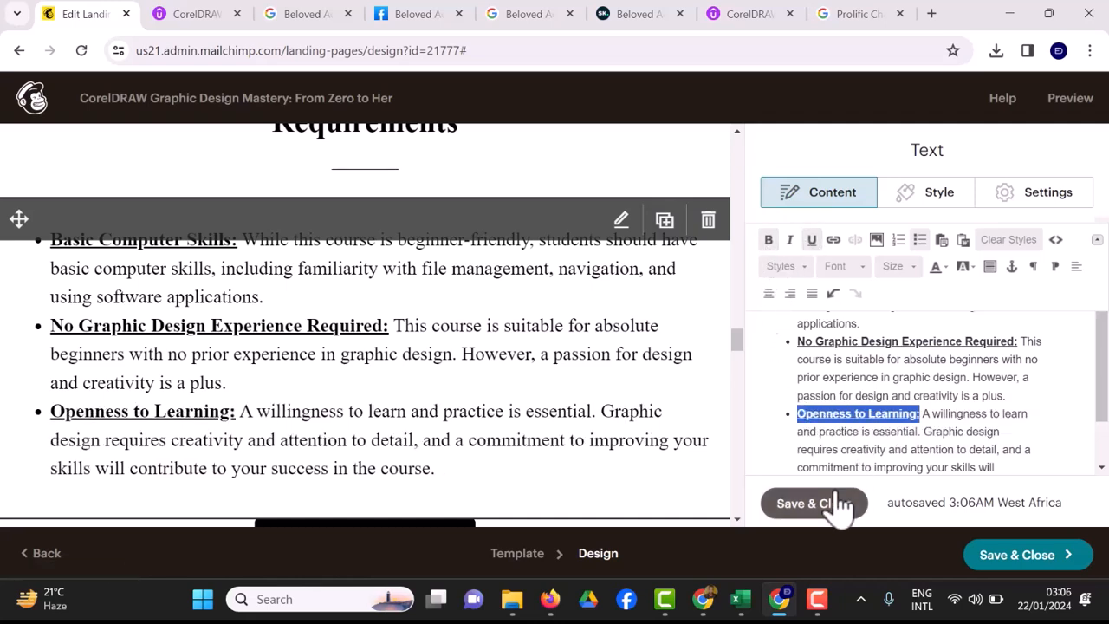
{"action": "left_click", "coordinate": [815, 503]}
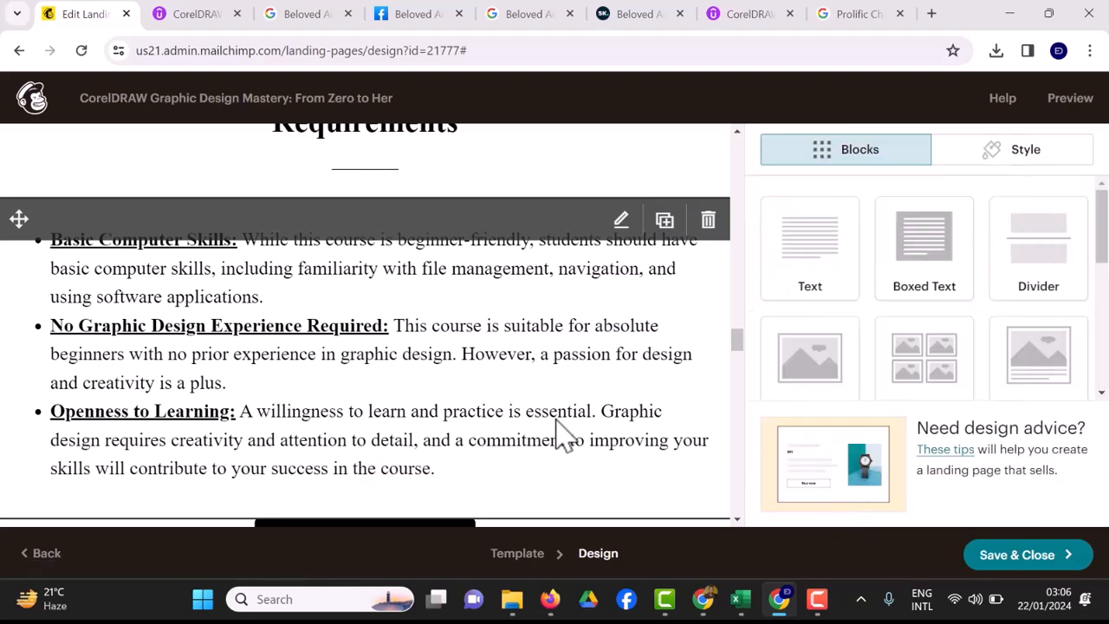
Paste the copied Udemy course page URL as the Buy Now button's web address and save.
{"action": "scroll", "coordinate": [563, 437], "scroll_direction": "down", "scroll_amount": 1}
{"action": "scroll", "coordinate": [563, 437], "scroll_direction": "down", "scroll_amount": 3}
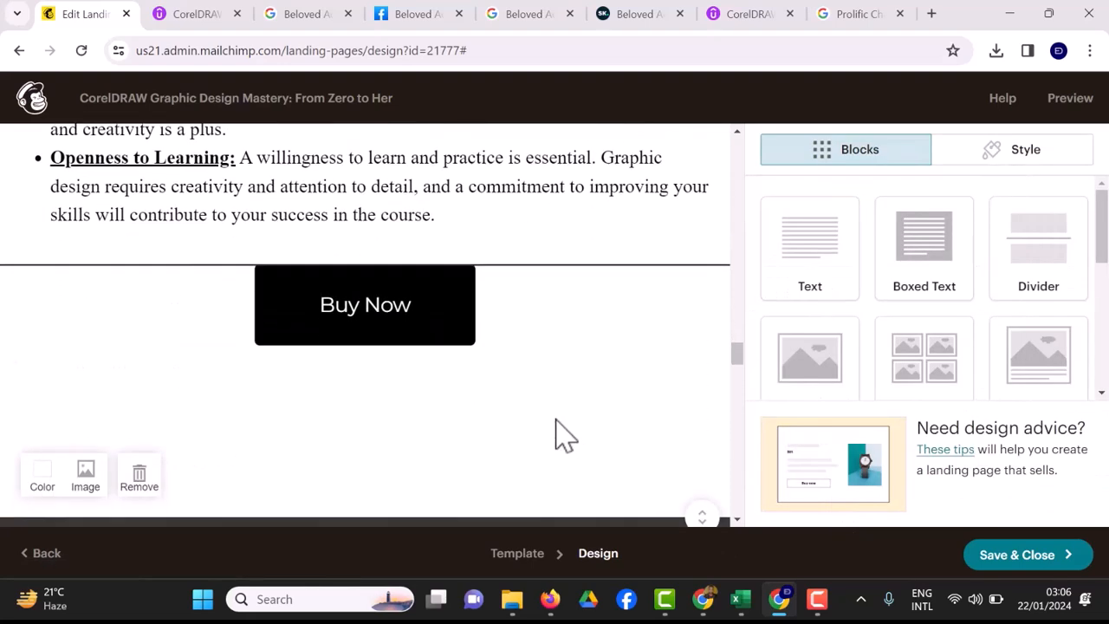
{"action": "mouse_move", "coordinate": [334, 328]}
{"action": "left_click", "coordinate": [622, 287]}
{"action": "left_click", "coordinate": [850, 417]}
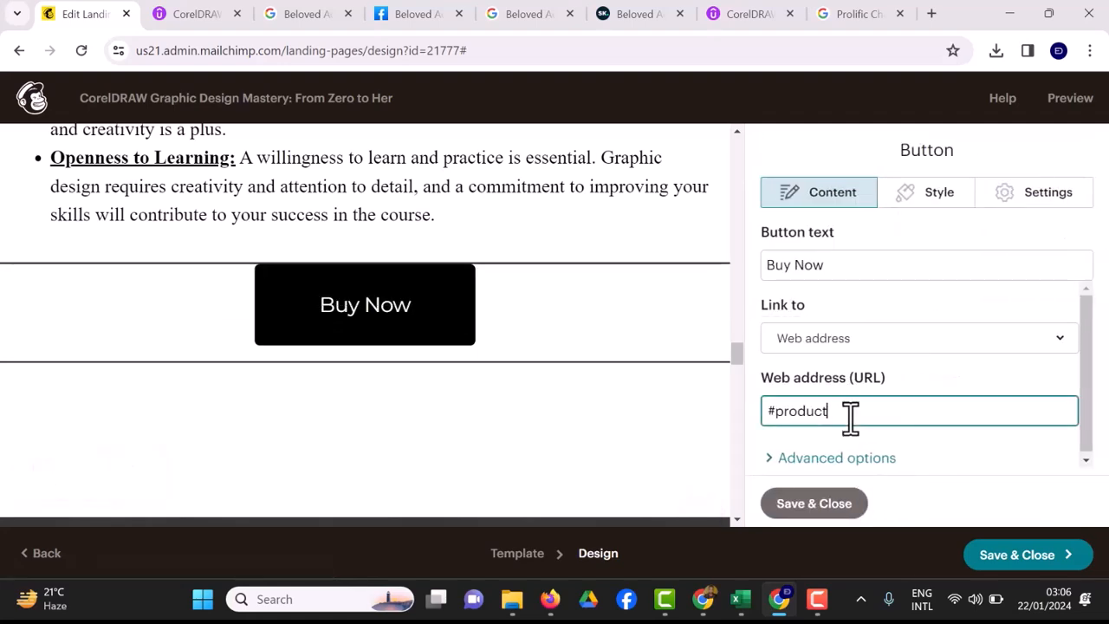
{"action": "left_click", "coordinate": [754, 15]}
{"action": "left_click", "coordinate": [731, 52]}
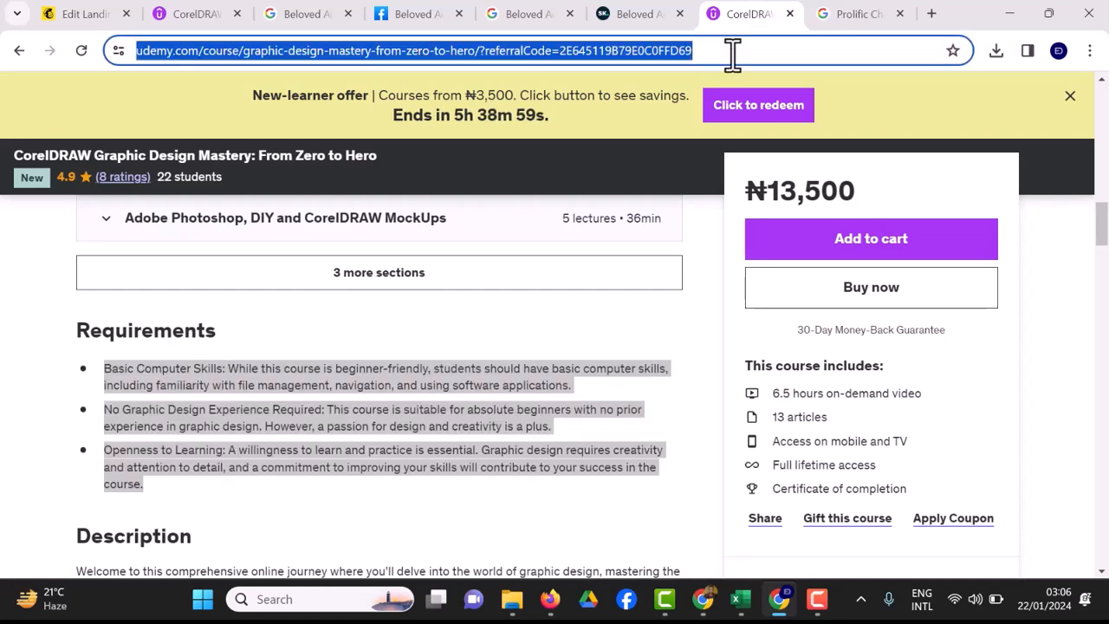
{"action": "right_click", "coordinate": [656, 50]}
{"action": "left_click", "coordinate": [724, 208]}
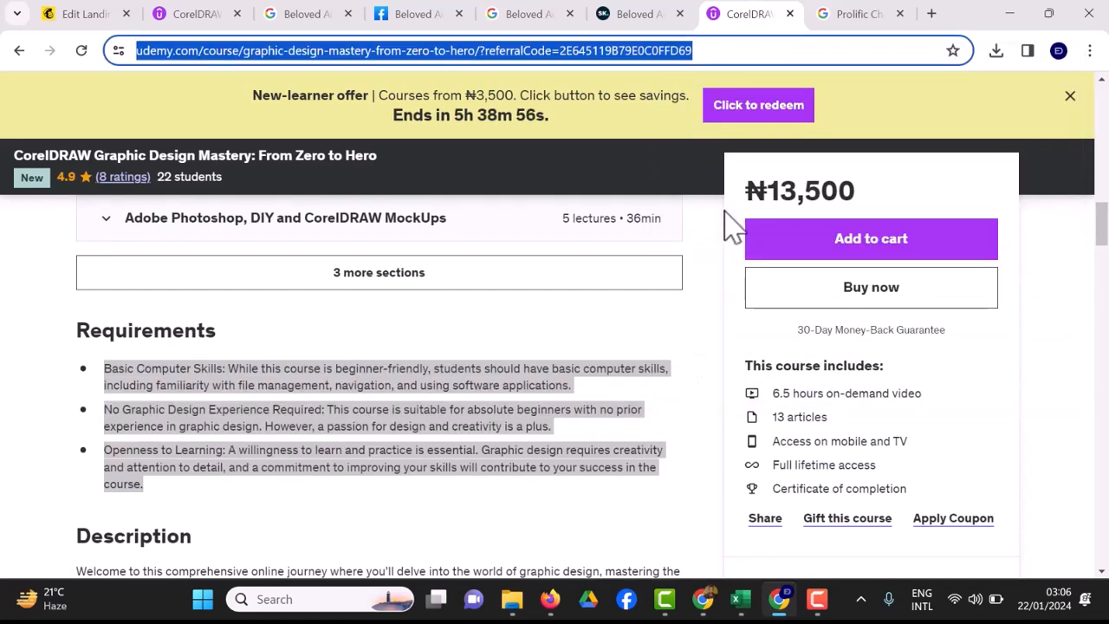
{"action": "left_click", "coordinate": [87, 19]}
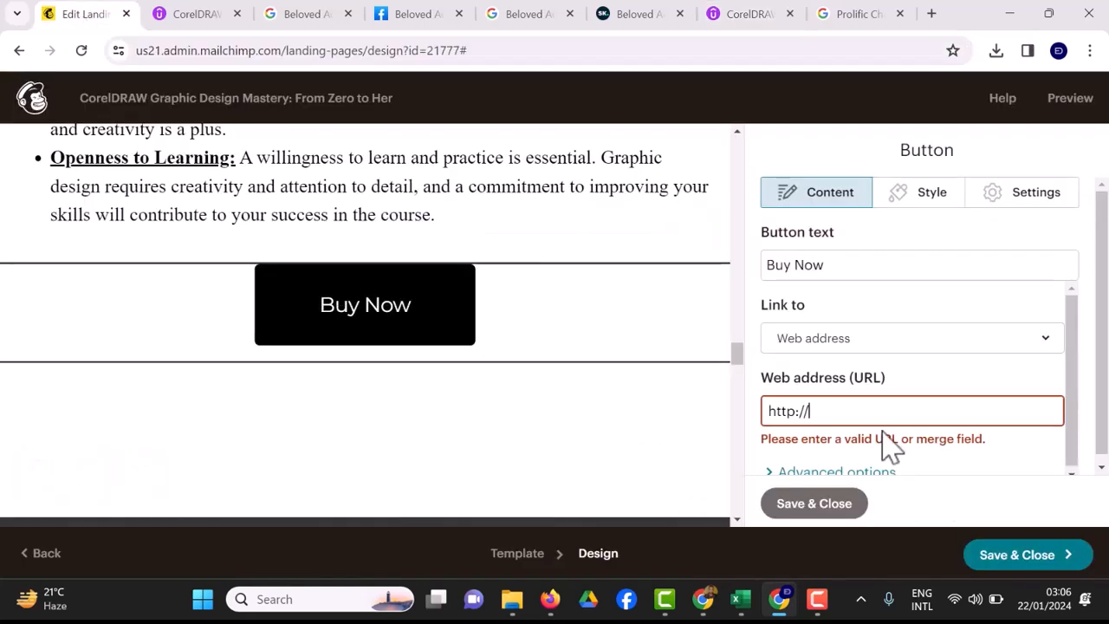
{"action": "key", "text": "ctrl+v"}
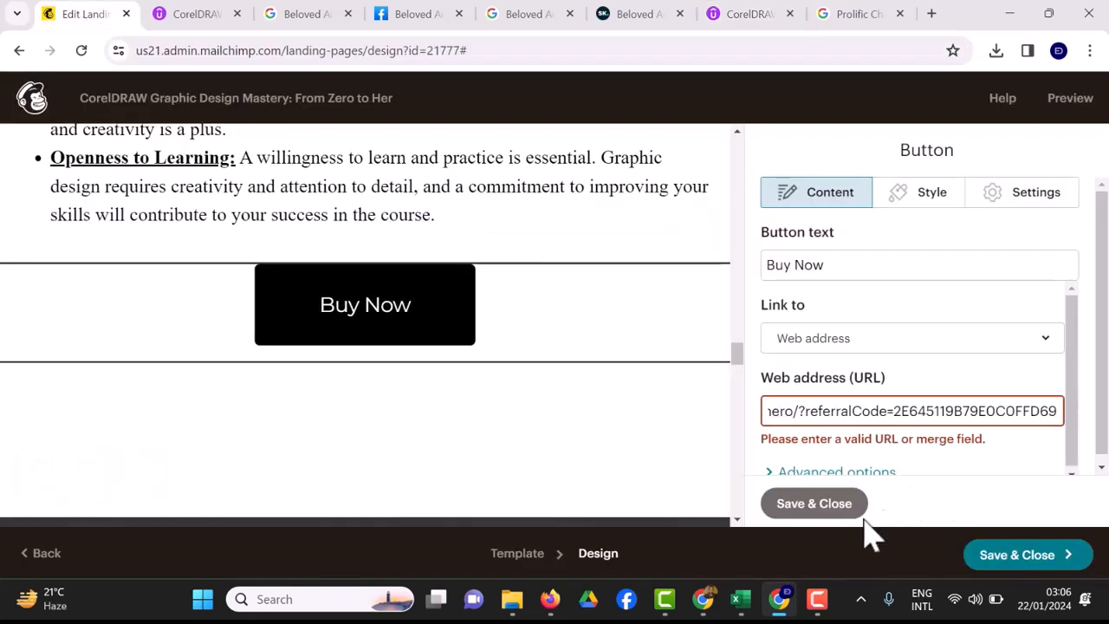
{"action": "left_click", "coordinate": [835, 511]}
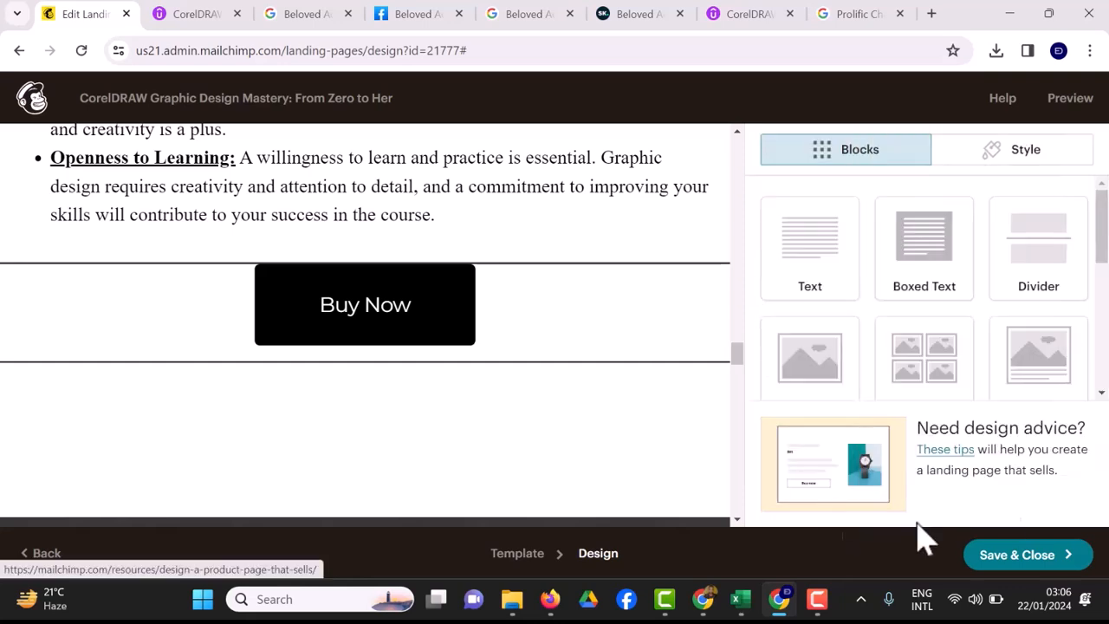
Open the All the details divider's settings, showing 90 px top and 0 px bottom padding.
{"action": "scroll", "coordinate": [569, 445], "scroll_direction": "down", "scroll_amount": 3}
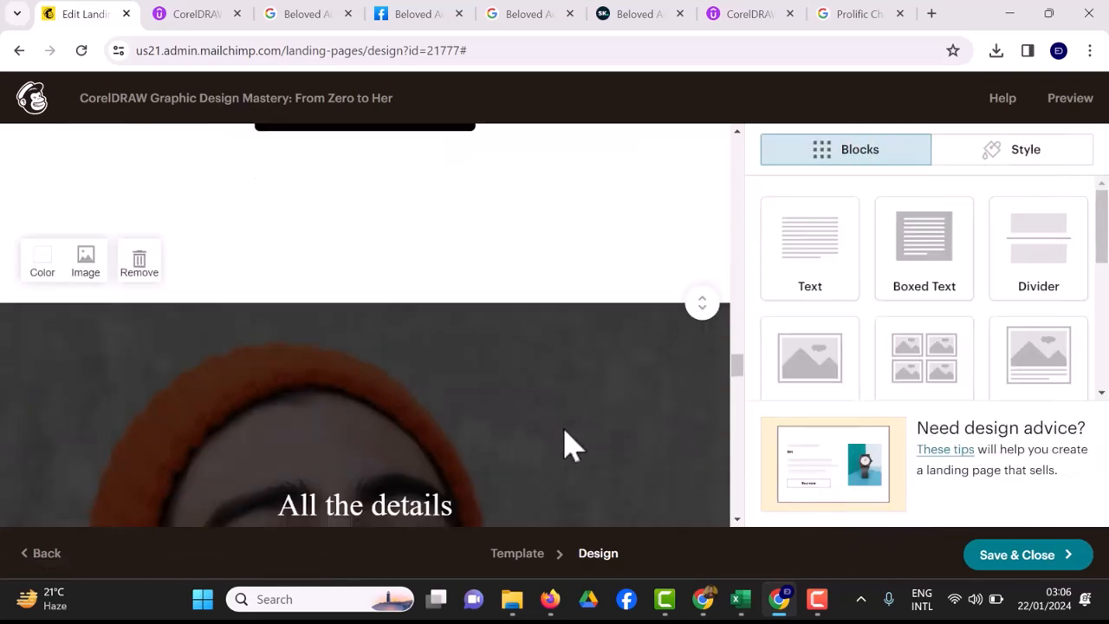
{"action": "scroll", "coordinate": [569, 445], "scroll_direction": "down", "scroll_amount": 3}
{"action": "scroll", "coordinate": [569, 445], "scroll_direction": "up", "scroll_amount": 1}
{"action": "scroll", "coordinate": [364, 333], "scroll_direction": "down", "scroll_amount": 2}
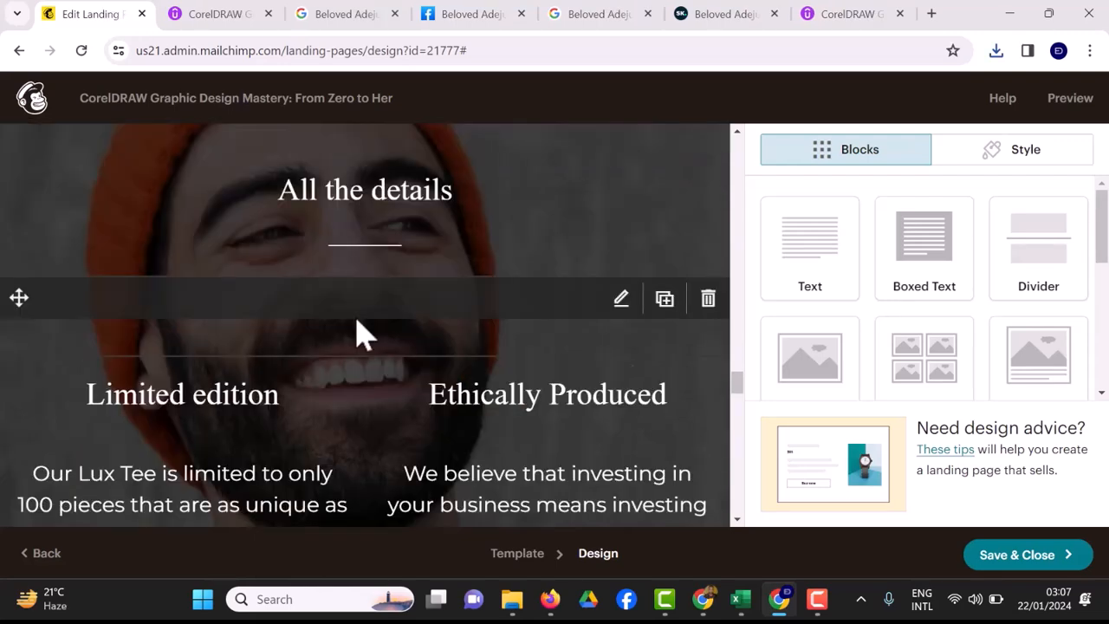
{"action": "left_click", "coordinate": [620, 302]}
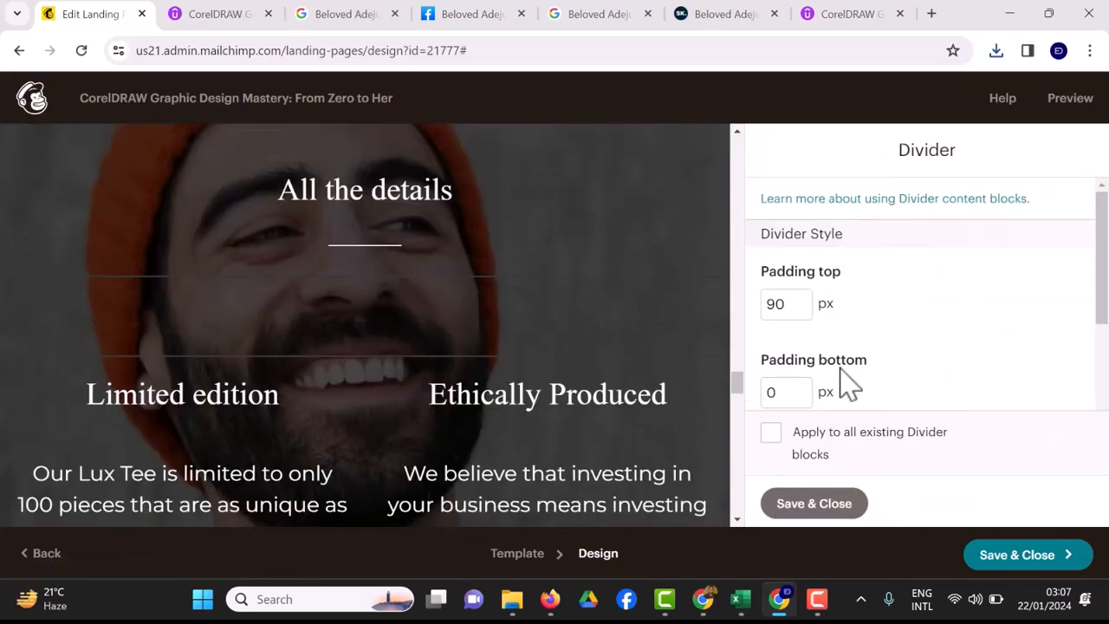
{"action": "scroll", "coordinate": [849, 381], "scroll_direction": "down", "scroll_amount": 2}
{"action": "scroll", "coordinate": [849, 381], "scroll_direction": "up", "scroll_amount": 2}
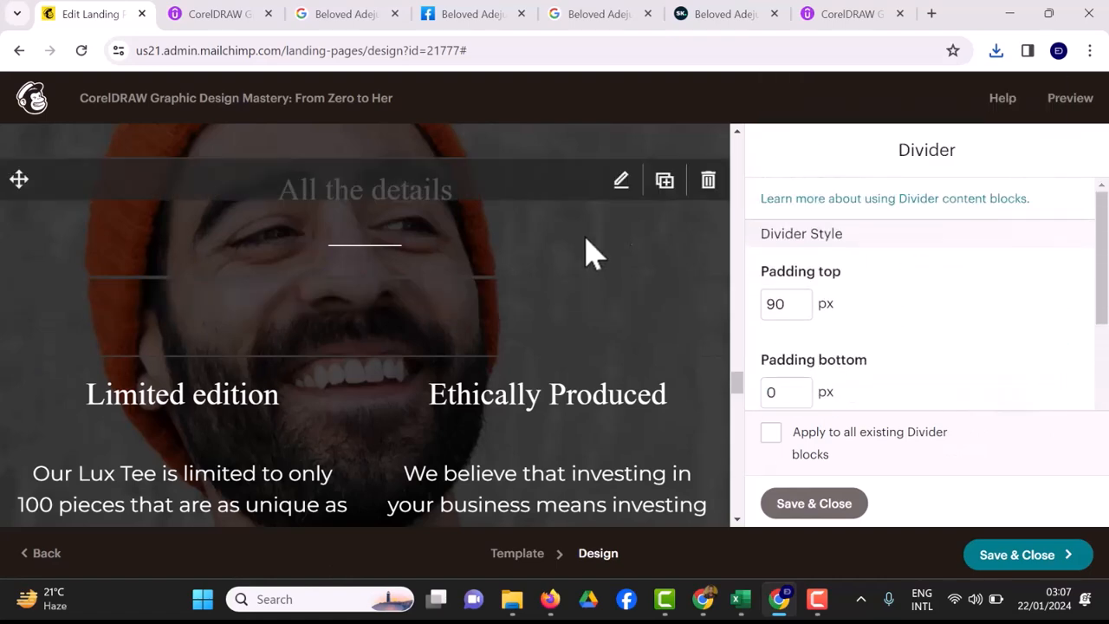
Replace the 'All the details' heading with 'Meet The Course Instructor' and save it.
{"action": "left_click", "coordinate": [622, 205]}
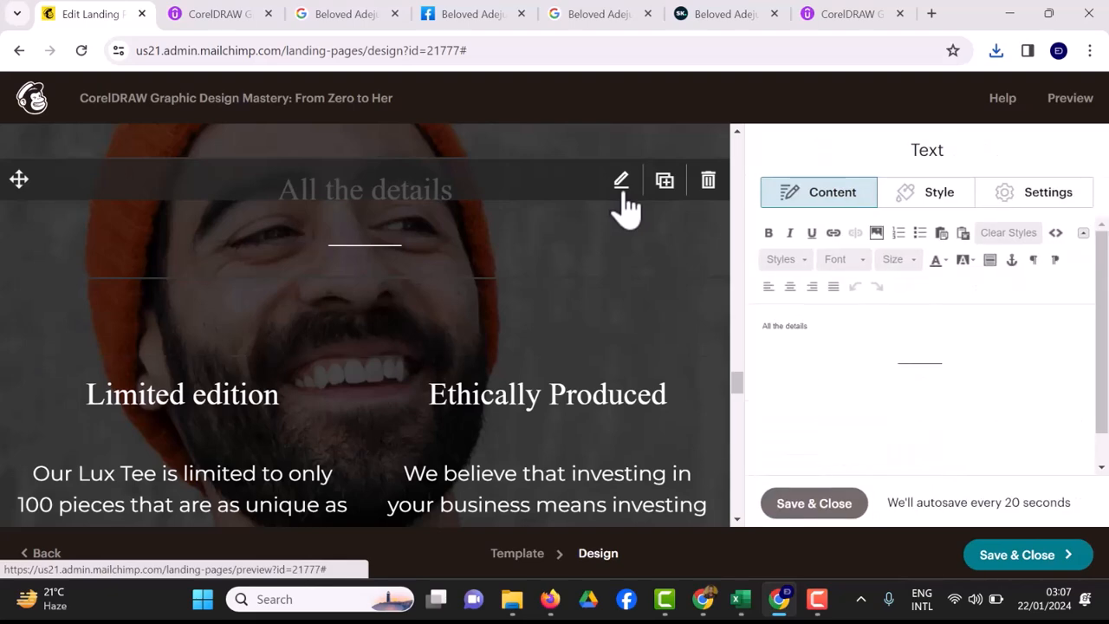
{"action": "left_click", "coordinate": [810, 338]}
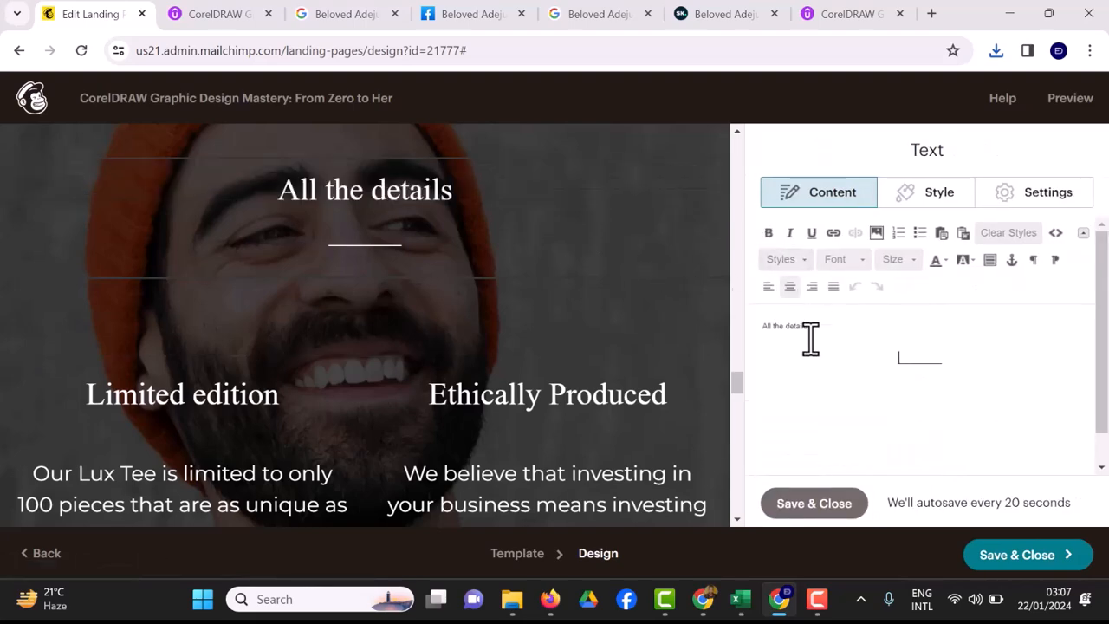
{"action": "key", "text": "BackSpace"}
{"action": "key", "text": "BackSpace"}
{"action": "key", "text": "BackSpace"}
{"action": "key", "text": "BackSpace"}
{"action": "key", "text": "BackSpace"}
{"action": "key", "text": "BackSpace"}
{"action": "key", "text": "BackSpace"}
{"action": "key", "text": "BackSpace"}
{"action": "key", "text": "BackSpace"}
{"action": "key", "text": "BackSpace"}
{"action": "key", "text": "BackSpace"}
{"action": "key", "text": "BackSpace"}
{"action": "key", "text": "BackSpace"}
{"action": "key", "text": "BackSpace"}
{"action": "key", "text": "BackSpace"}
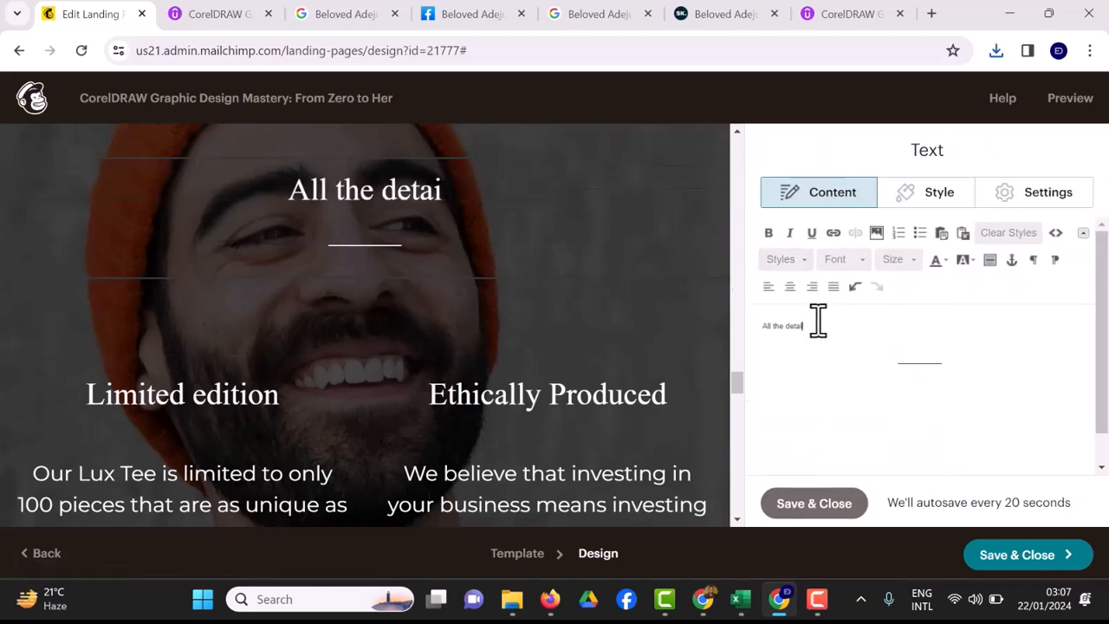
{"action": "type", "text": "Meet Belobe"}
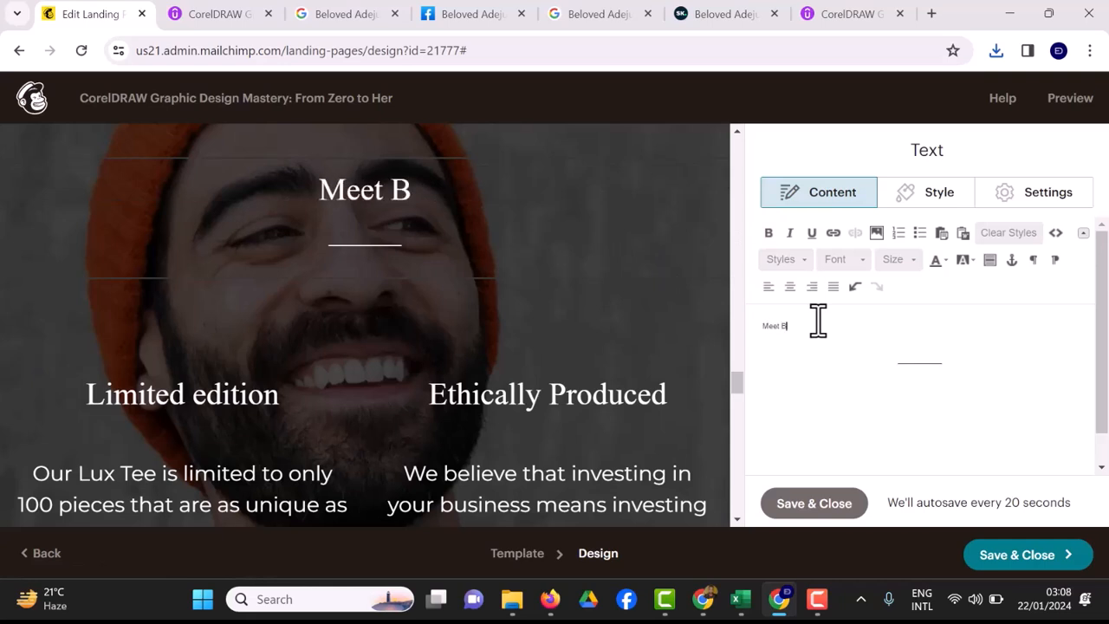
{"action": "key", "text": "BackSpace"}
{"action": "key", "text": "BackSpace"}
{"action": "key", "text": "BackSpace"}
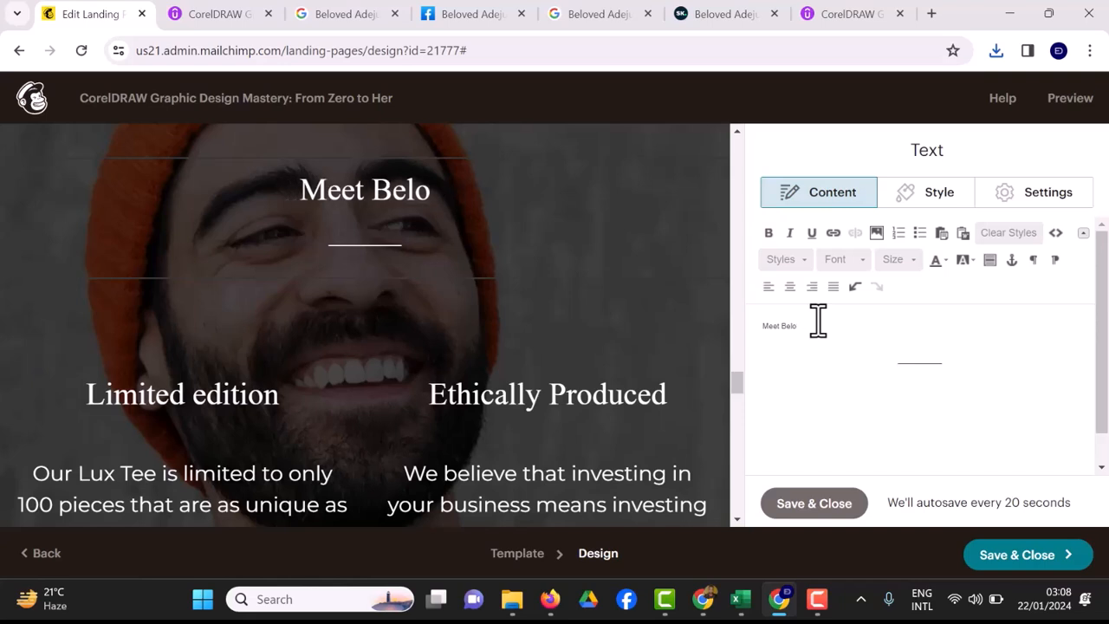
{"action": "key", "text": "BackSpace"}
{"action": "key", "text": "BackSpace"}
{"action": "key", "text": "BackSpace"}
{"action": "key", "text": "BackSpace"}
{"action": "key", "text": "BackSpace"}
{"action": "key", "text": "BackSpace"}
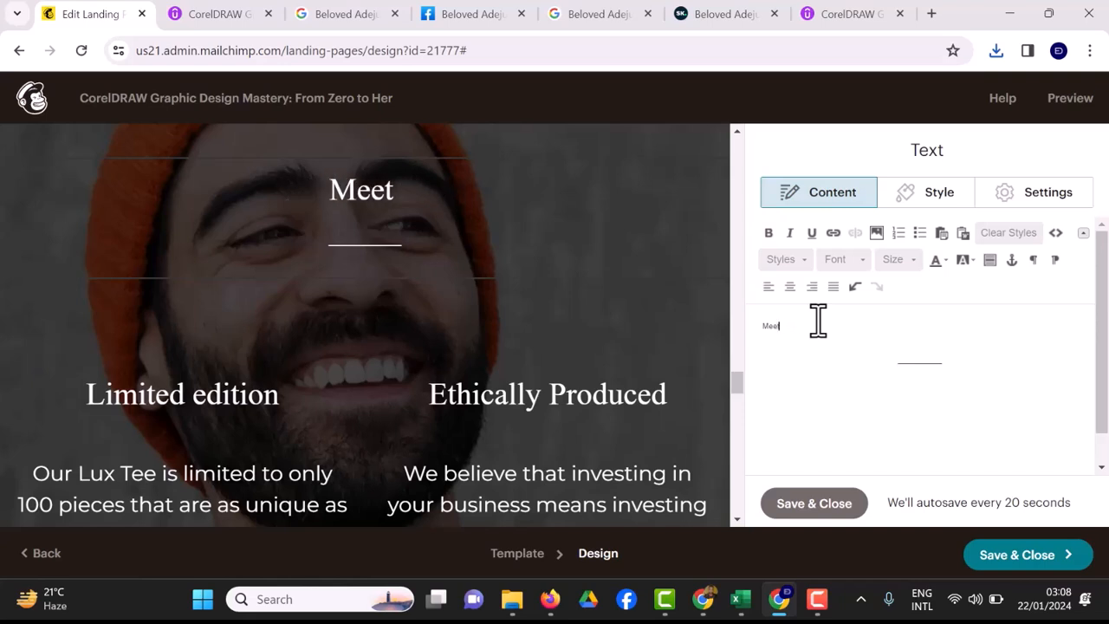
{"action": "type", "text": "eet The"}
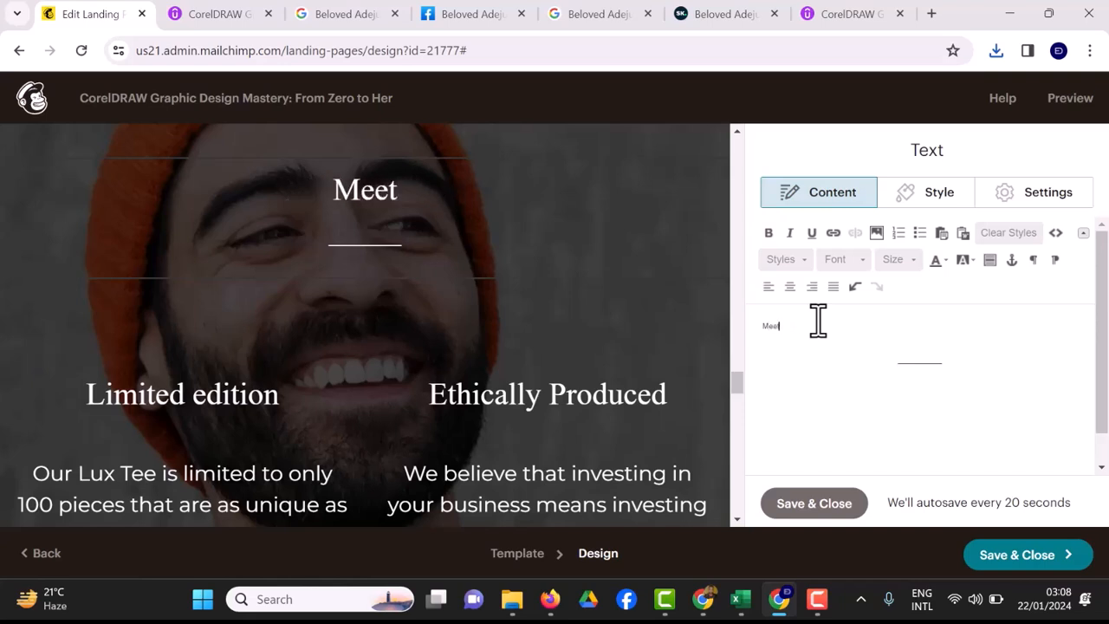
{"action": "type", "text": " Ciurse"}
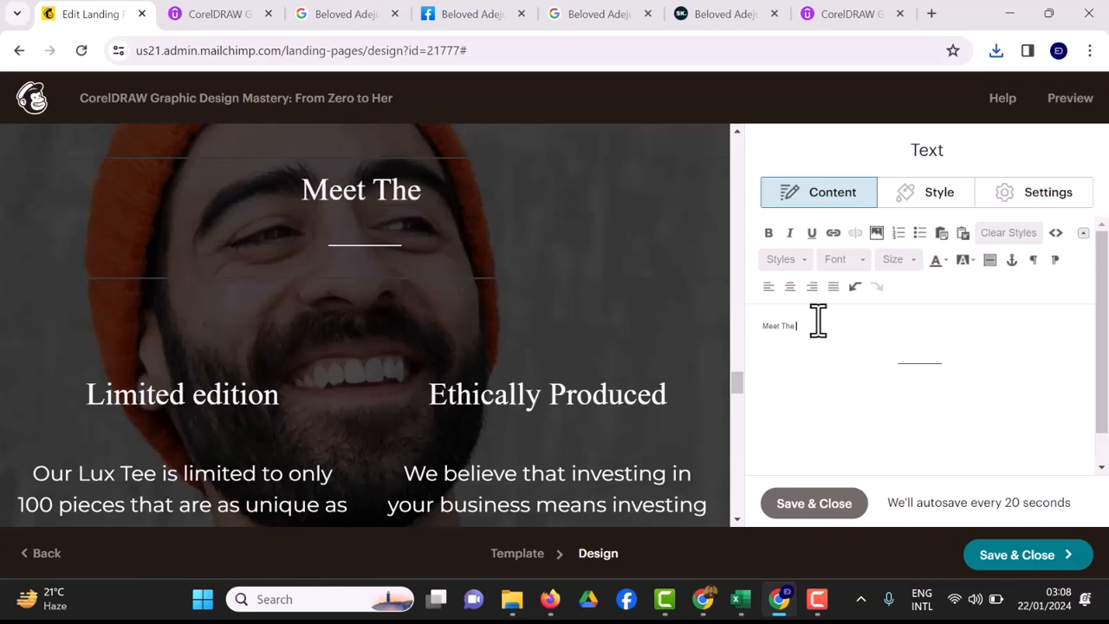
{"action": "type", "text": " Instructor"}
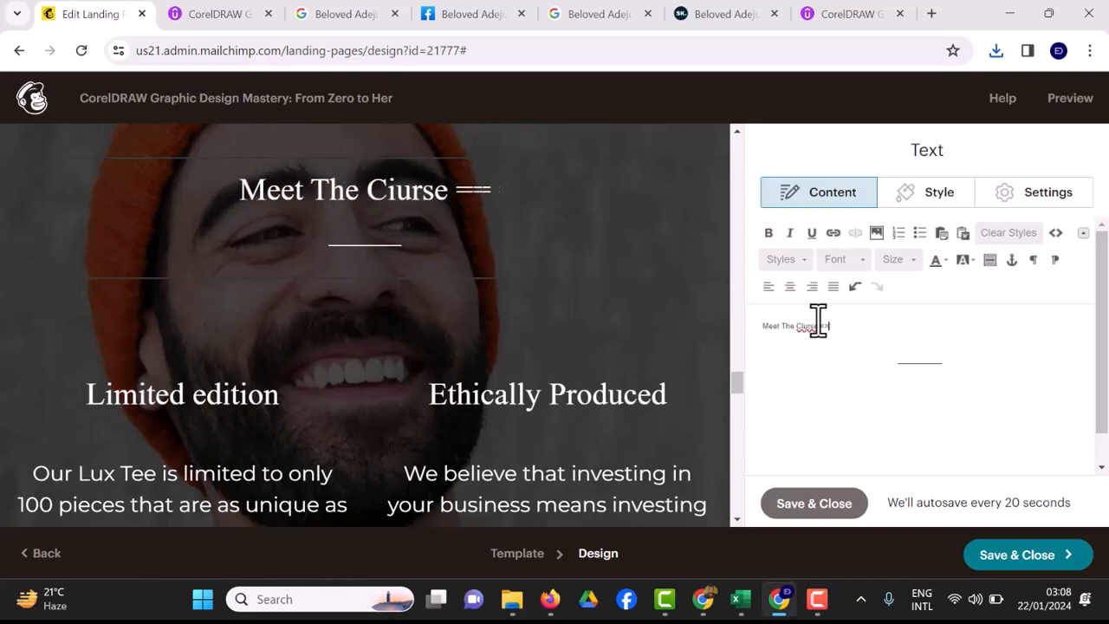
{"action": "left_click", "coordinate": [814, 503]}
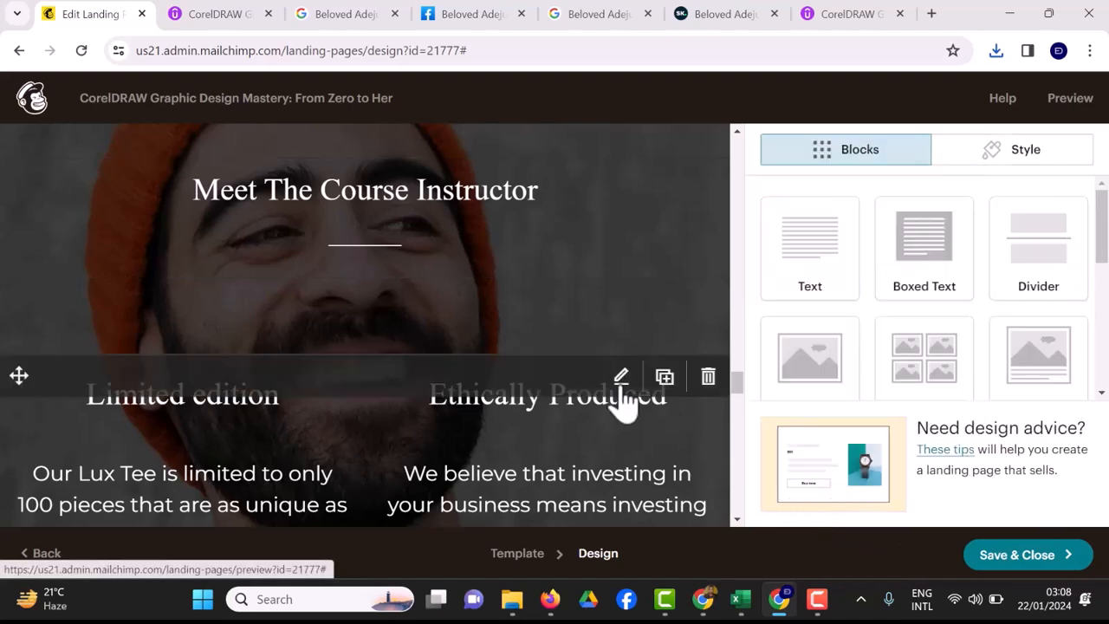
Open the two-column image and text block and bring up the instructor's profile page.
{"action": "left_click", "coordinate": [622, 380]}
{"action": "key", "text": "ctrl+6"}
{"action": "scroll", "coordinate": [743, 272], "scroll_direction": "up", "scroll_amount": 1}
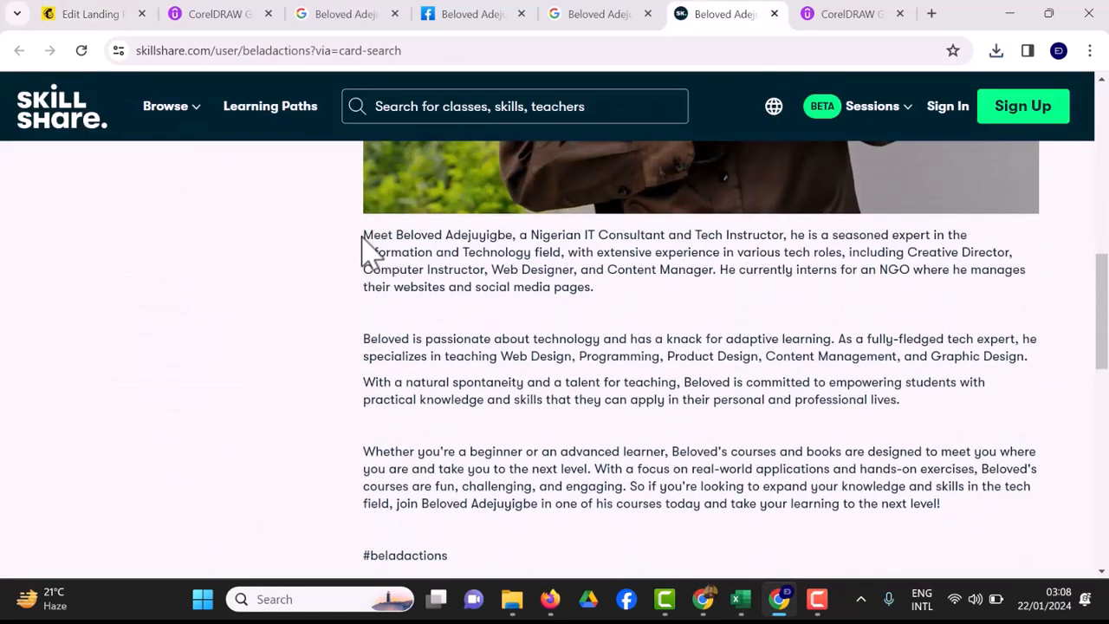
Copy the first paragraph of the instructor's Skillshare bio and return to the landing page editor.
{"action": "left_click_drag", "start_coordinate": [365, 237], "coordinate": [609, 320]}
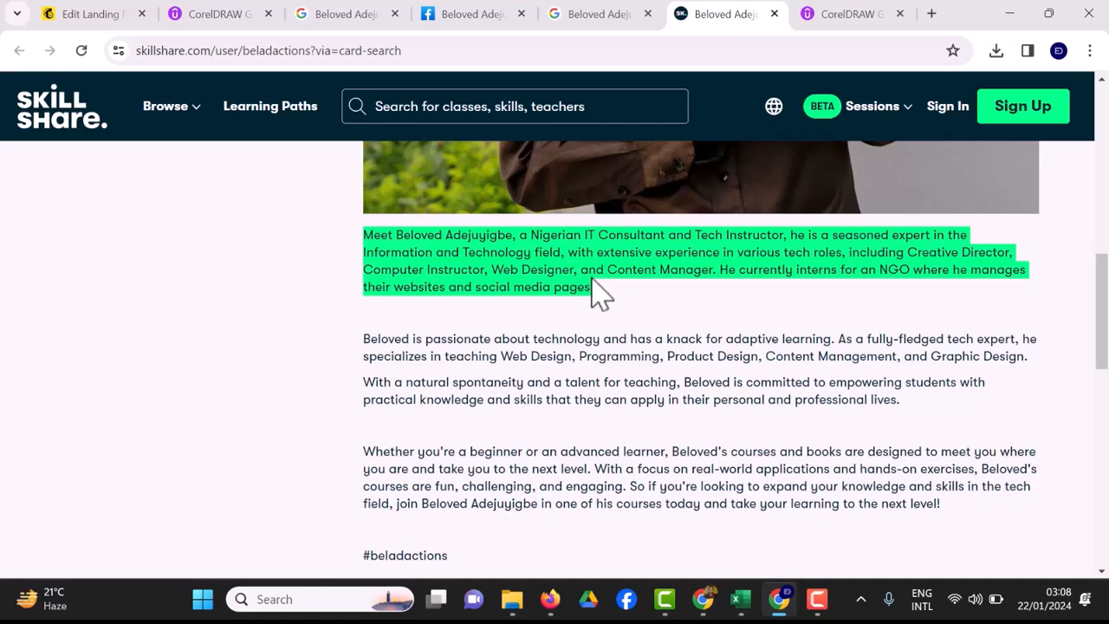
{"action": "right_click", "coordinate": [595, 290]}
{"action": "left_click", "coordinate": [646, 297]}
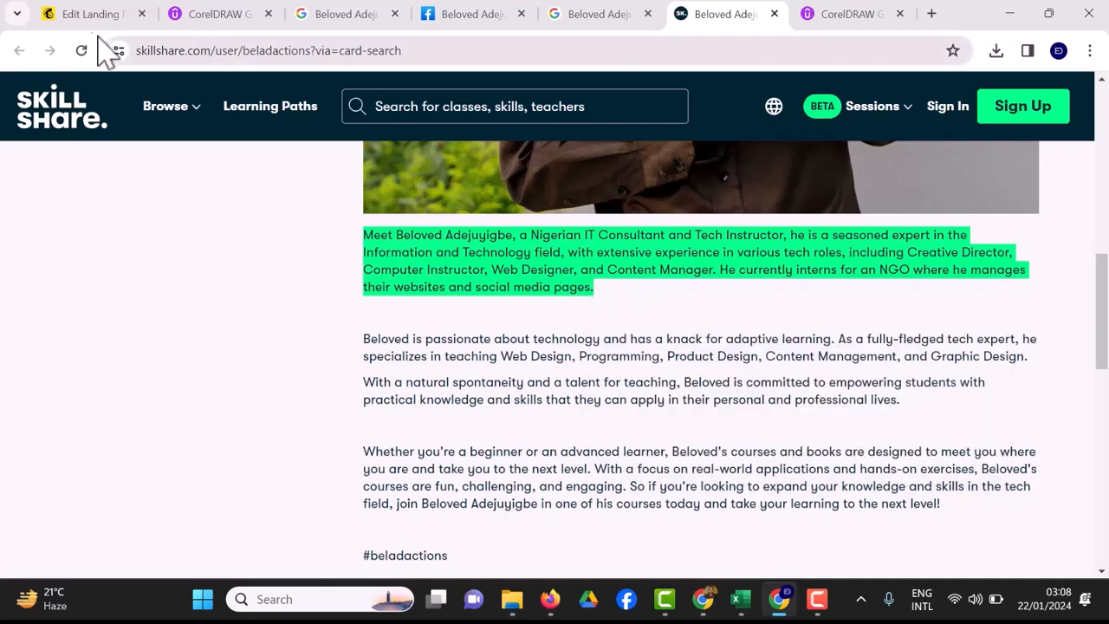
{"action": "key", "text": "ctrl+1"}
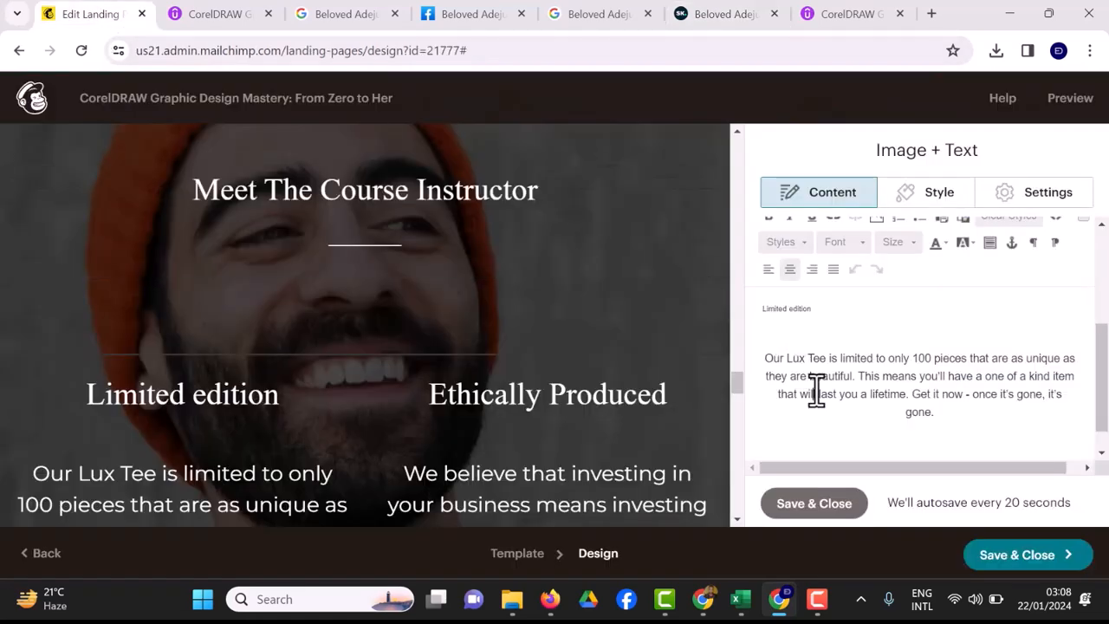
Paste the bio over the Lux Tee paragraph and retitle 'Limited edition' with the instructor's name.
{"action": "left_click_drag", "start_coordinate": [934, 412], "coordinate": [772, 358]}
{"action": "key", "text": "ctrl+v"}
{"action": "left_click", "coordinate": [778, 361]}
{"action": "key", "text": "BackSpace"}
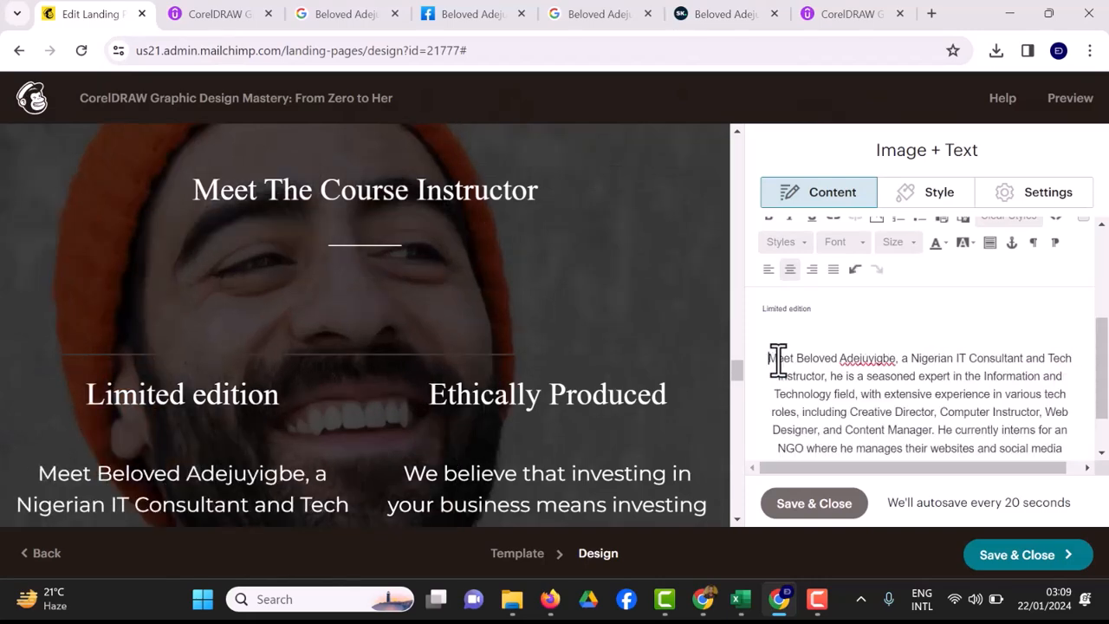
{"action": "left_click", "coordinate": [814, 310]}
{"action": "key", "text": "BackSpace"}
{"action": "key", "text": "BackSpace"}
{"action": "key", "text": "BackSpace"}
{"action": "key", "text": "BackSpace"}
{"action": "key", "text": "BackSpace"}
{"action": "key", "text": "BackSpace"}
{"action": "key", "text": "BackSpace"}
{"action": "key", "text": "BackSpace"}
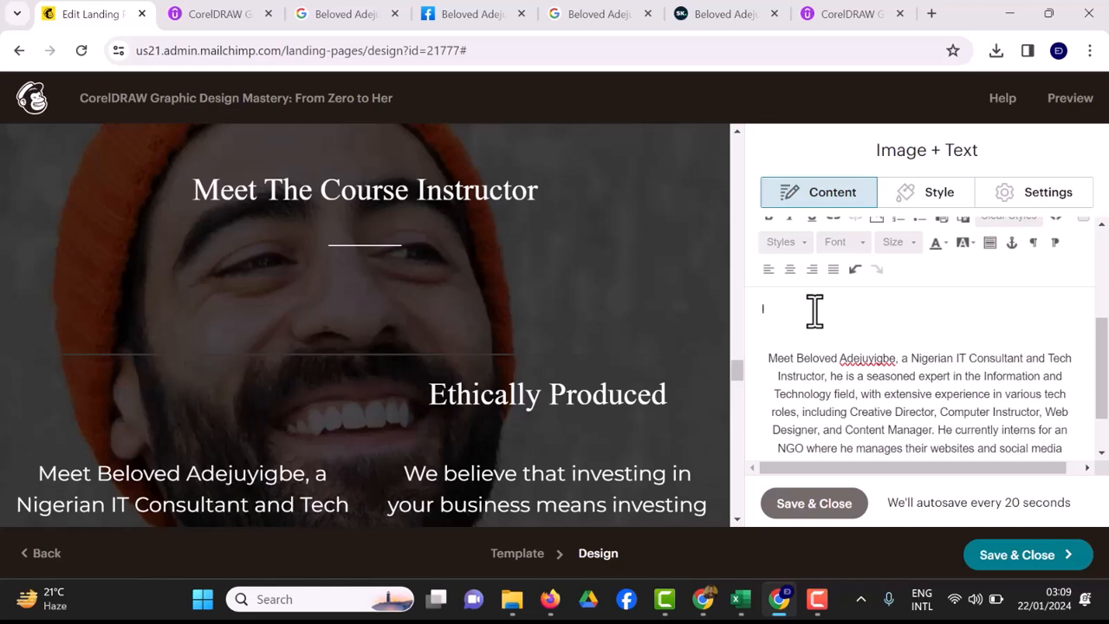
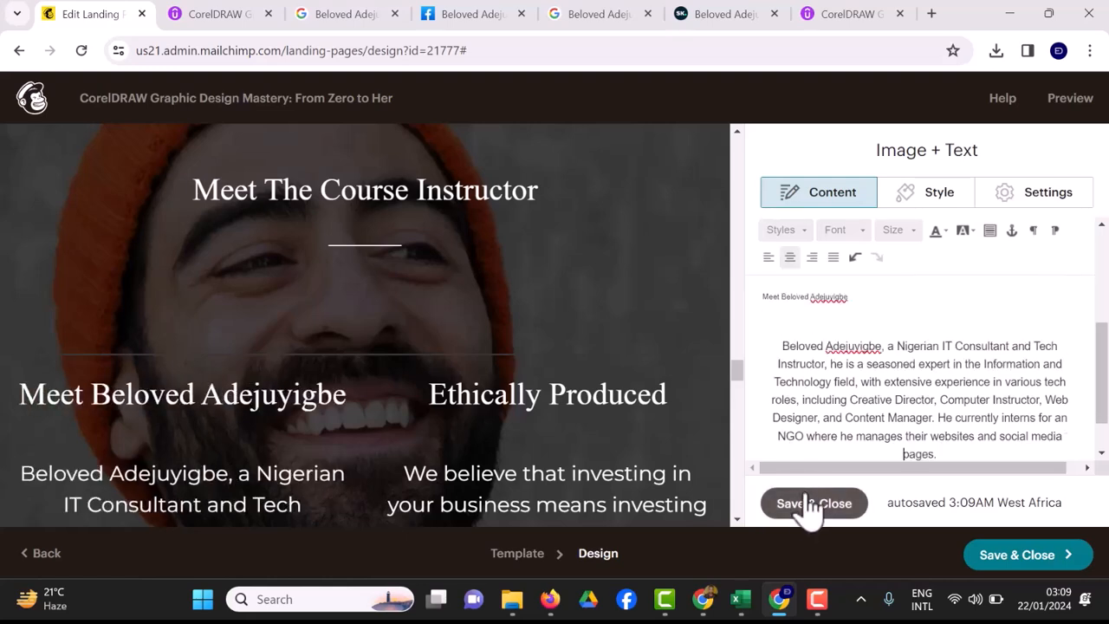
{"action": "left_click", "coordinate": [813, 506]}
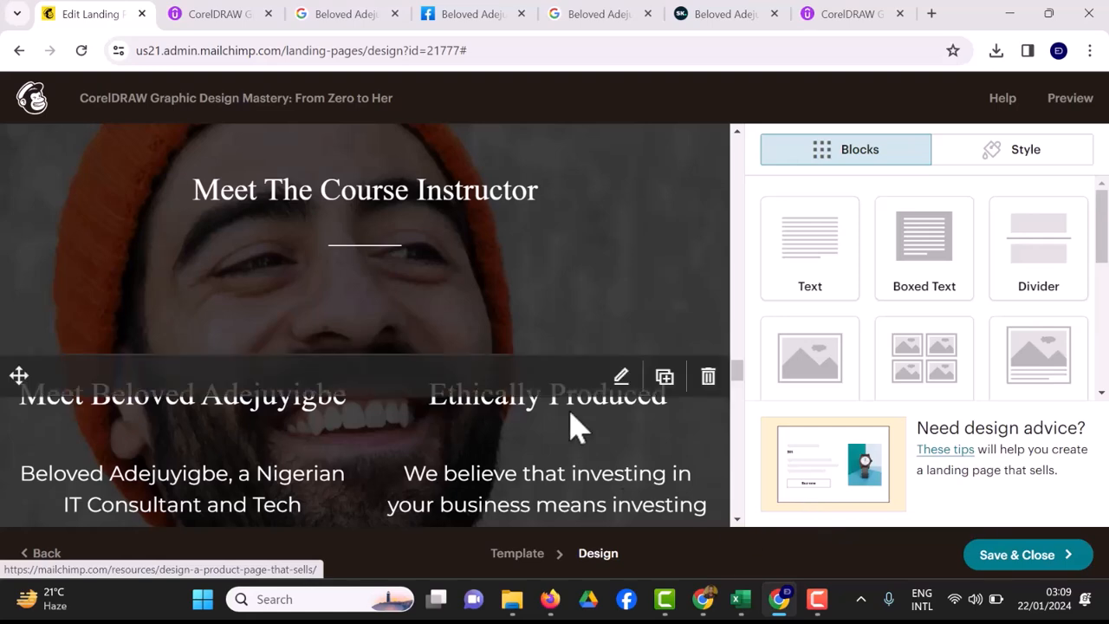
Reopen the image and text block on the Ethically Produced column, then return to the profile page.
{"action": "left_click", "coordinate": [620, 381]}
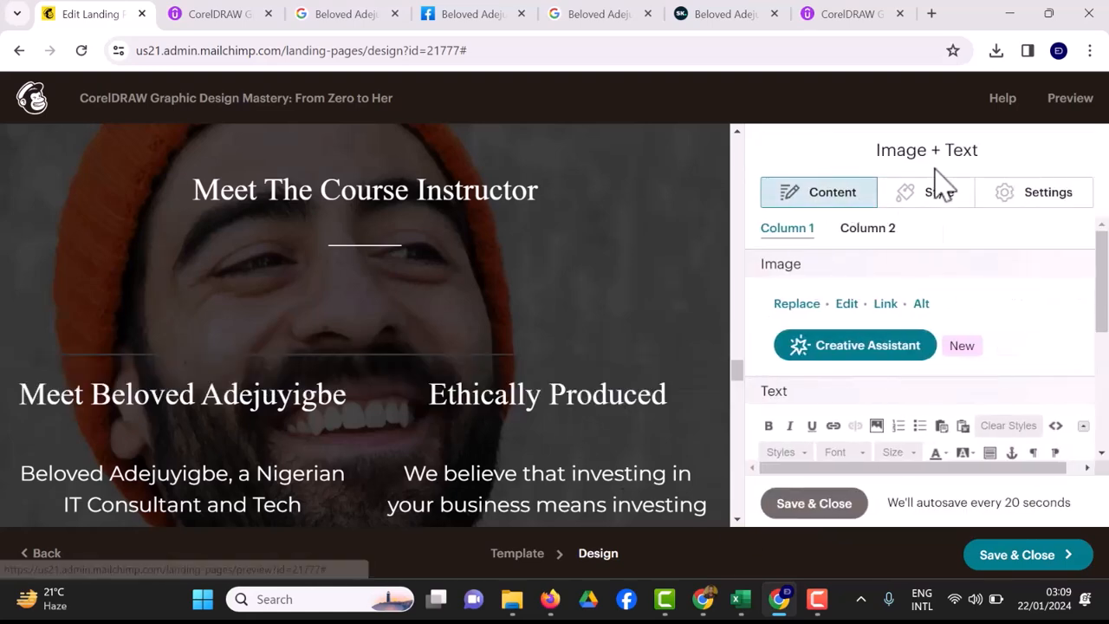
{"action": "left_click", "coordinate": [884, 229]}
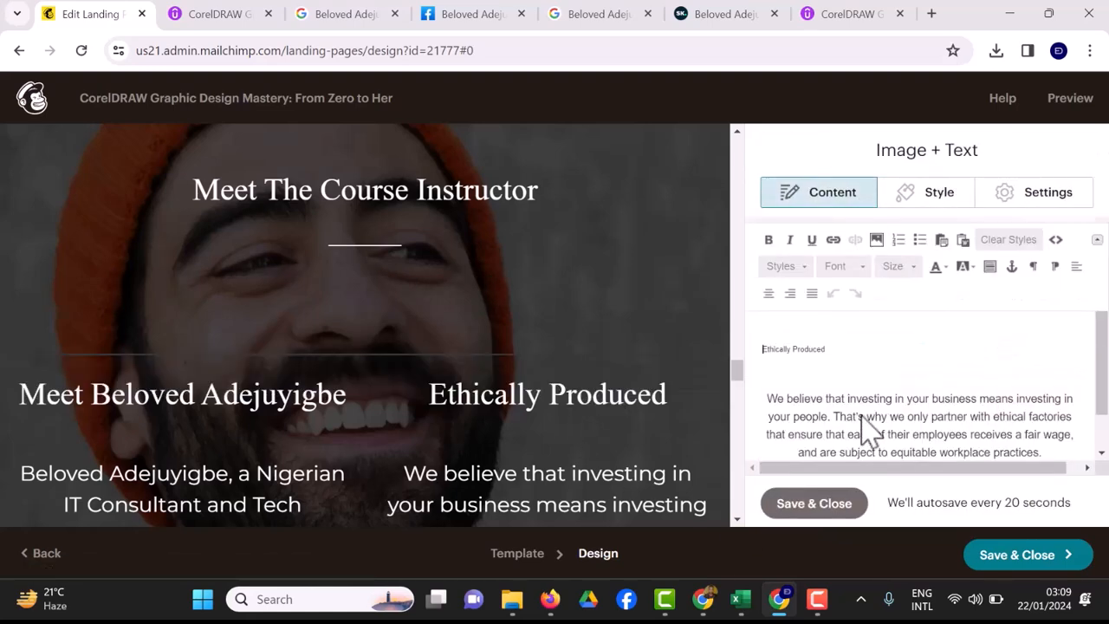
{"action": "left_click", "coordinate": [742, 19]}
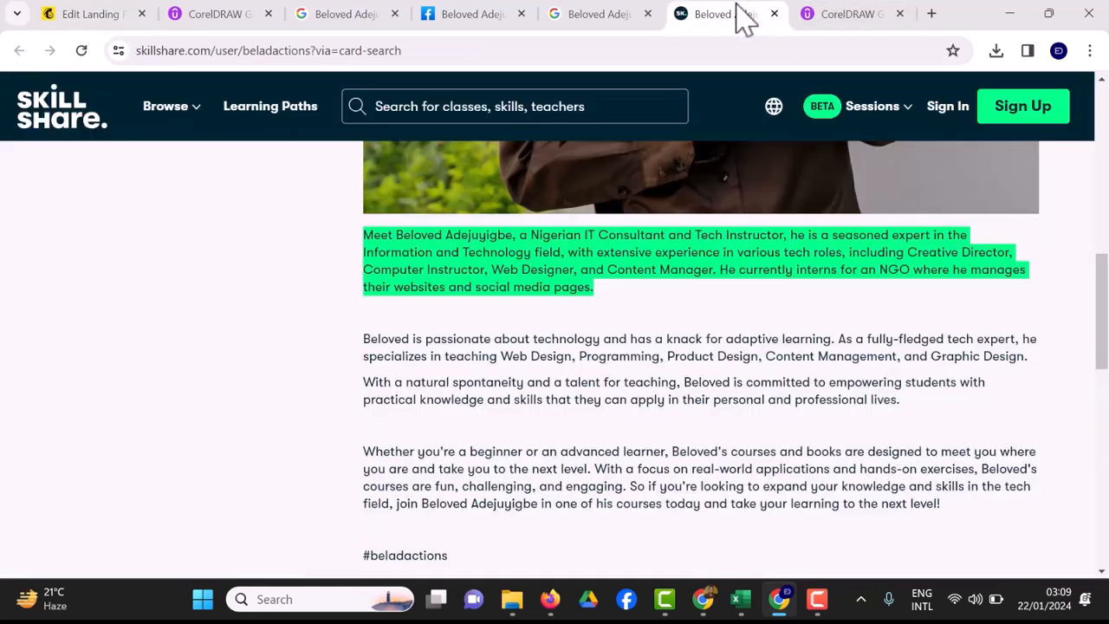
Copy the 'Whether you're a beginner' paragraph from the profile and go back to the Edit Landing tab.
{"action": "left_click", "coordinate": [362, 354]}
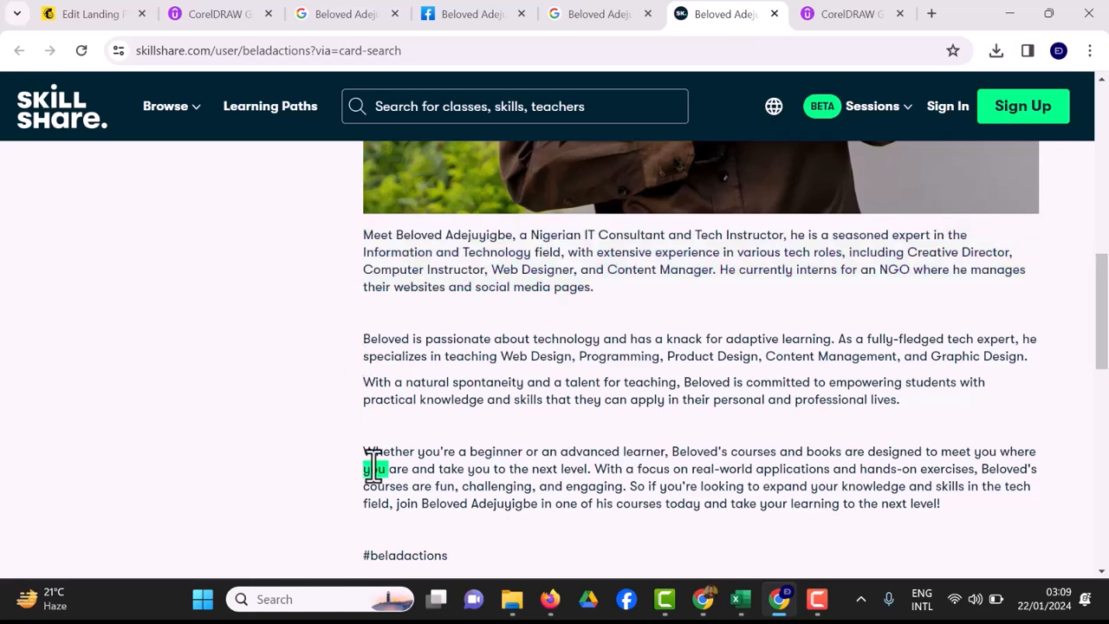
{"action": "left_click_drag", "start_coordinate": [362, 451], "coordinate": [1016, 518]}
{"action": "right_click", "coordinate": [968, 494]}
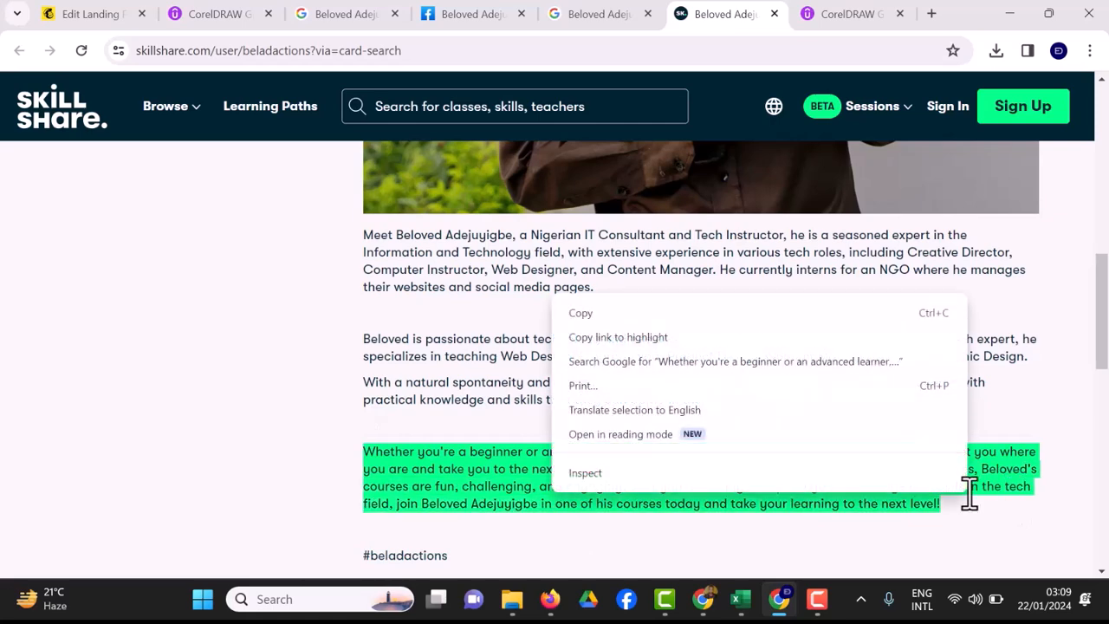
{"action": "left_click", "coordinate": [648, 313]}
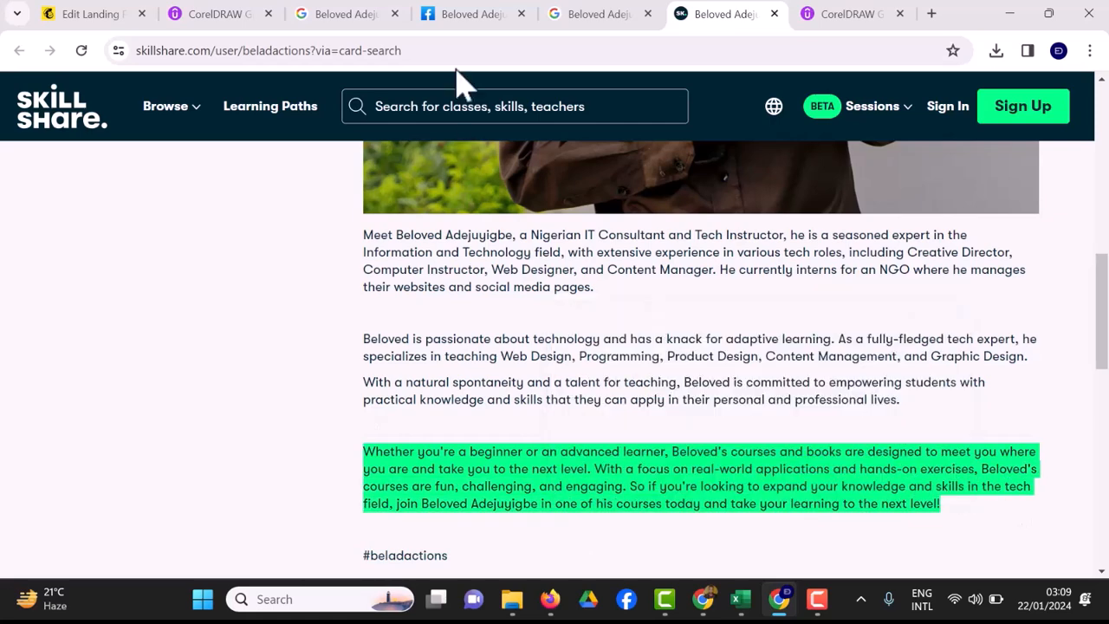
{"action": "left_click", "coordinate": [104, 15]}
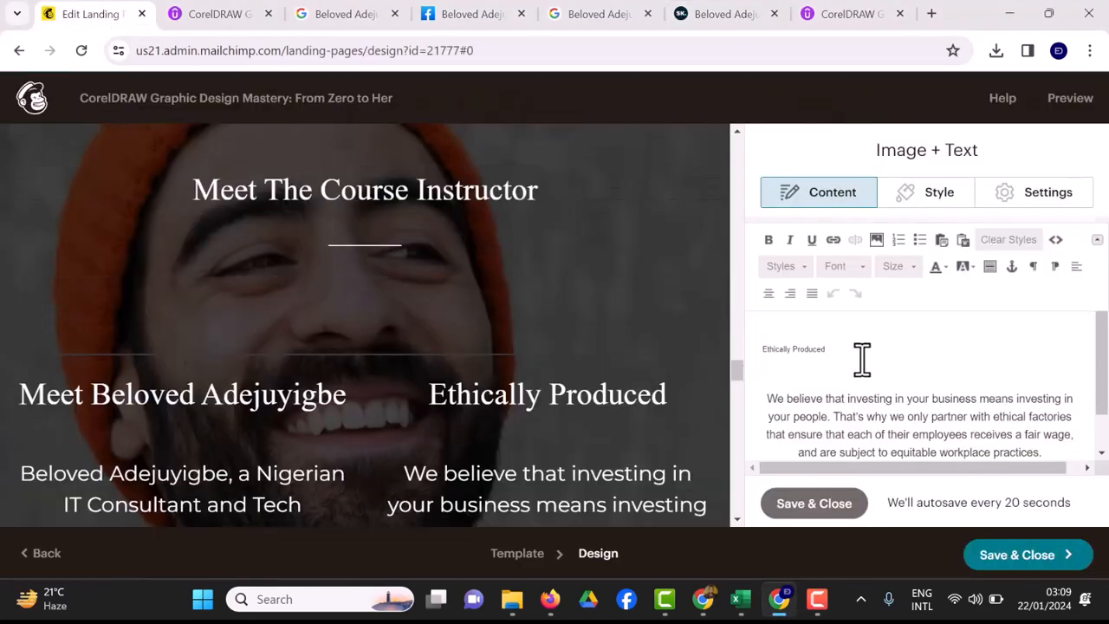
Change the Ethically Produced heading to 'Why Him?'.
{"action": "key", "text": "BackSpace"}
{"action": "key", "text": "BackSpace"}
{"action": "key", "text": "BackSpace"}
{"action": "key", "text": "BackSpace"}
{"action": "key", "text": "BackSpace"}
{"action": "key", "text": "BackSpace"}
{"action": "key", "text": "BackSpace"}
{"action": "key", "text": "BackSpace"}
{"action": "key", "text": "BackSpace"}
{"action": "key", "text": "BackSpace"}
{"action": "key", "text": "BackSpace"}
{"action": "key", "text": "BackSpace"}
{"action": "key", "text": "BackSpace"}
{"action": "key", "text": "BackSpace"}
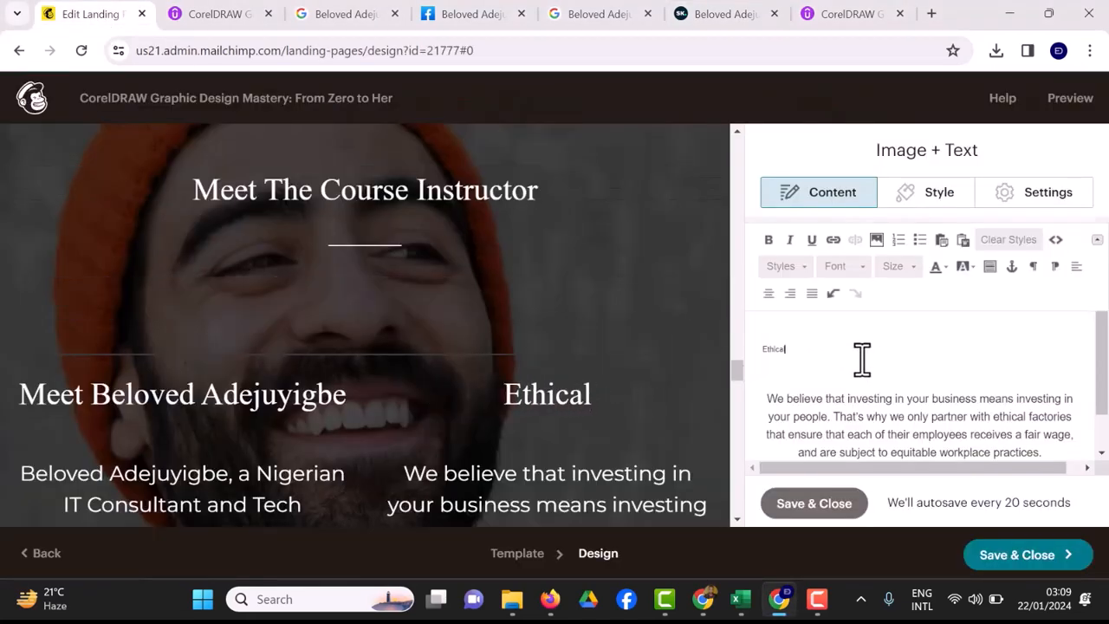
{"action": "type", "text": "Why TH"}
{"action": "key", "text": "BackSpace"}
{"action": "type", "text": "Him"}
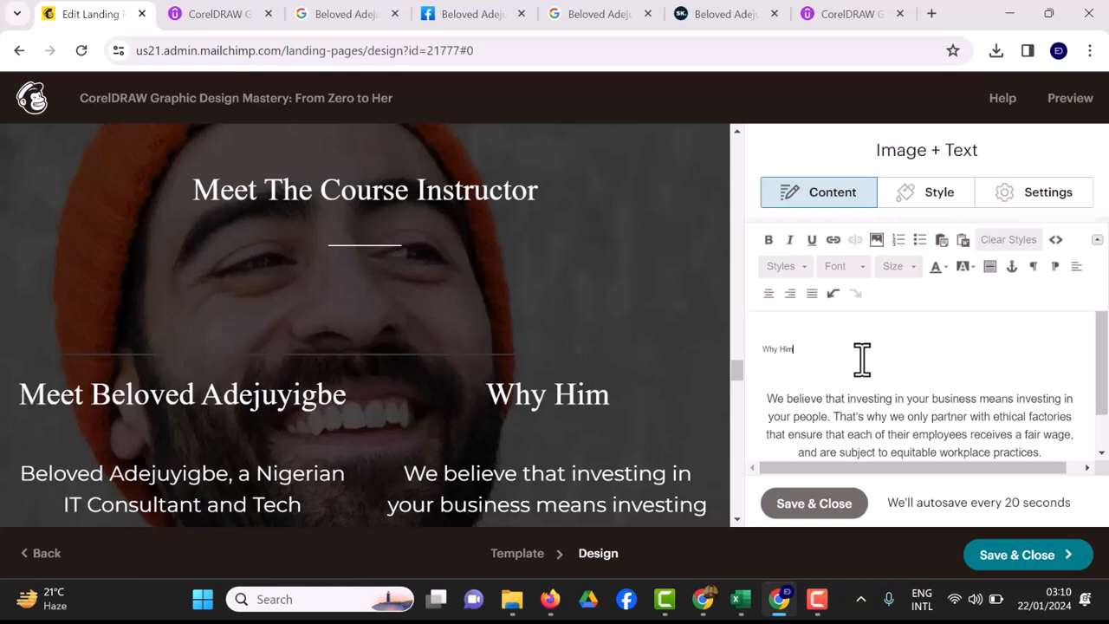
{"action": "type", "text": "?"}
Replace the template paragraph with the pasted 'Whether you're a beginner' text, fix the doubled W, and save.
{"action": "left_click_drag", "start_coordinate": [773, 400], "coordinate": [1039, 394]}
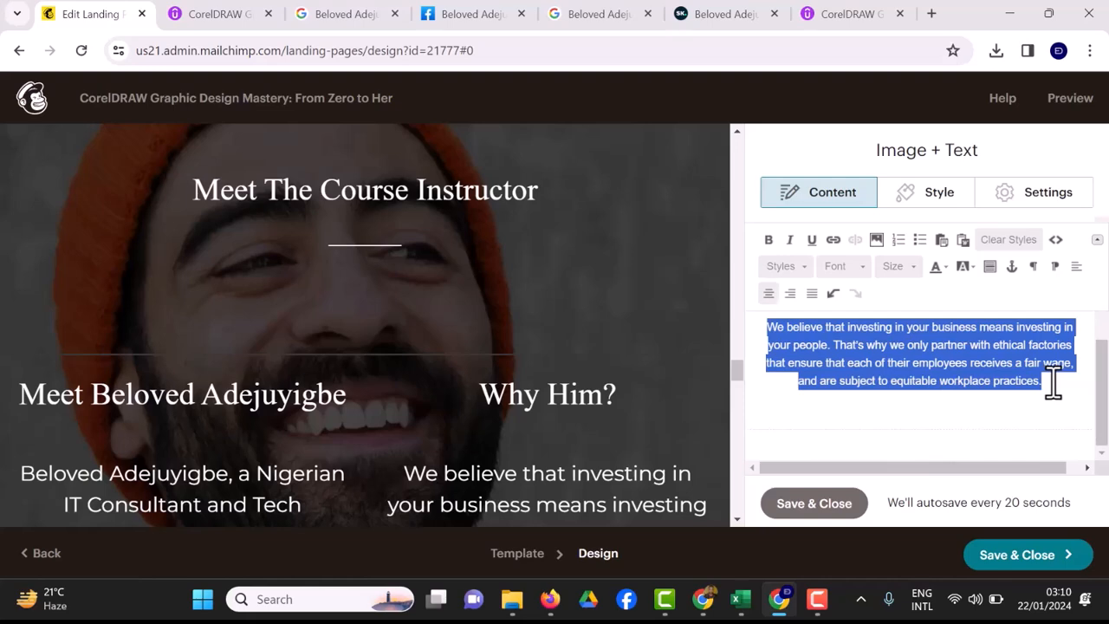
{"action": "scroll", "coordinate": [1053, 382], "scroll_direction": "up", "scroll_amount": 1}
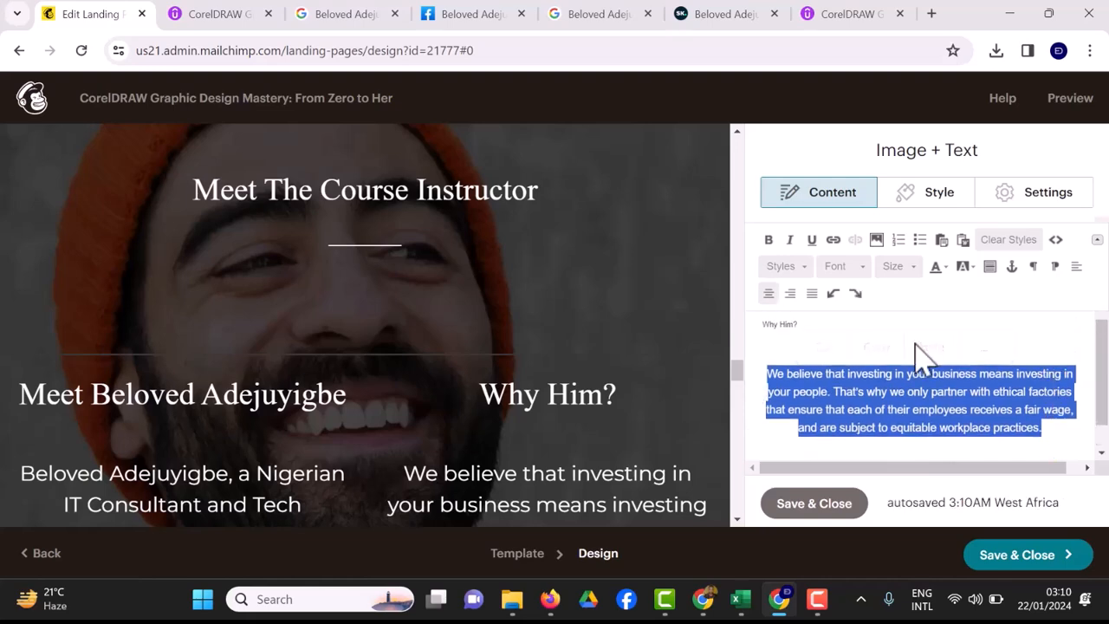
{"action": "left_click", "coordinate": [866, 387]}
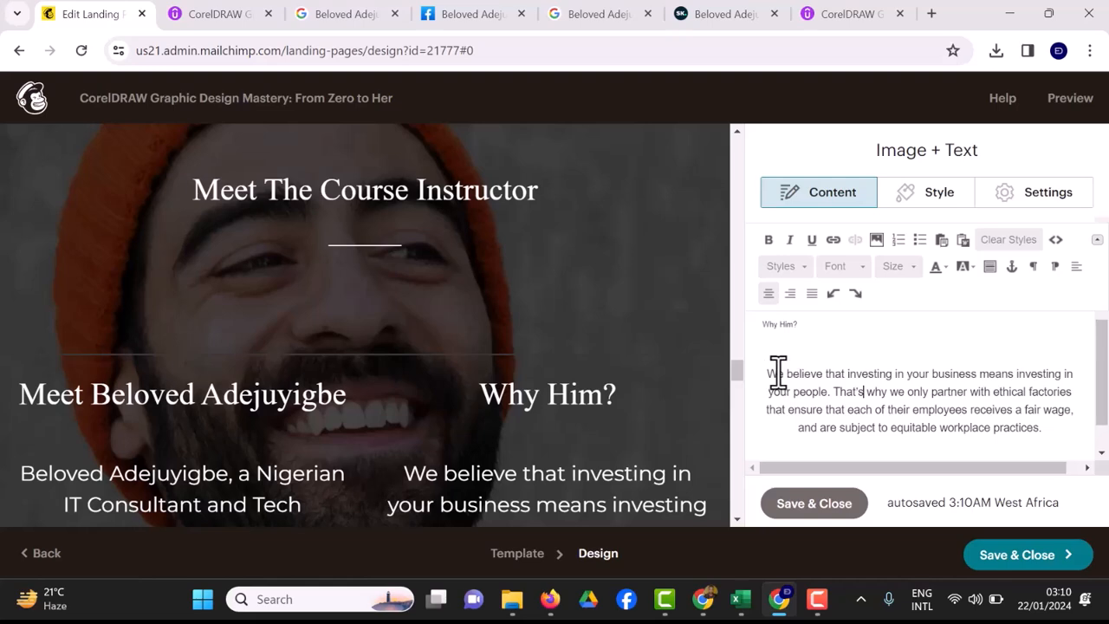
{"action": "left_click_drag", "start_coordinate": [790, 378], "coordinate": [1055, 429]}
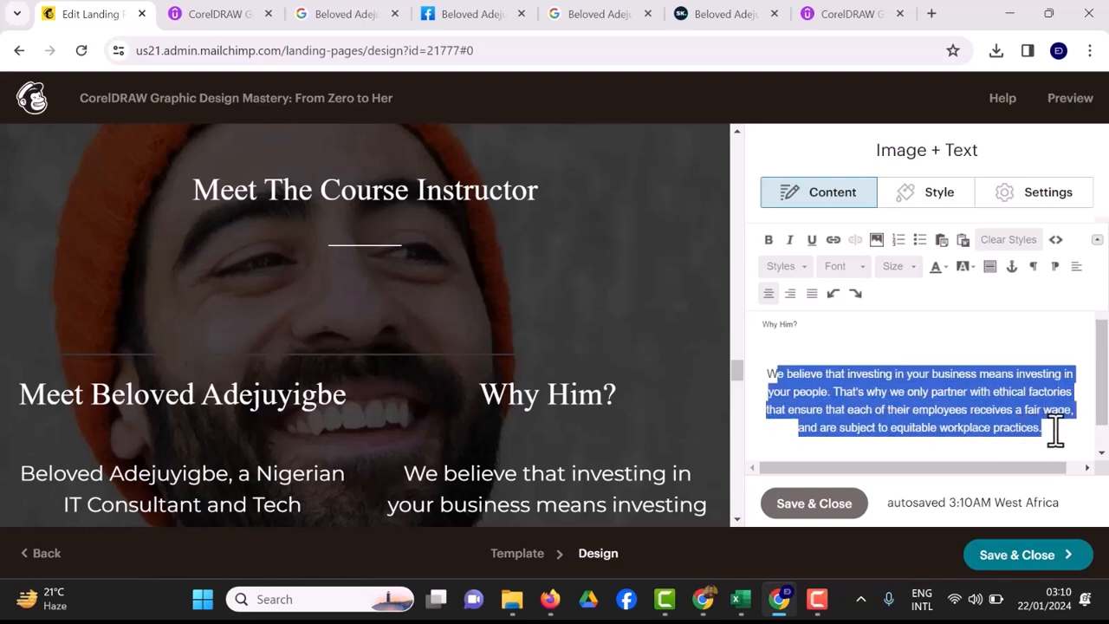
{"action": "key", "text": "ctrl+v"}
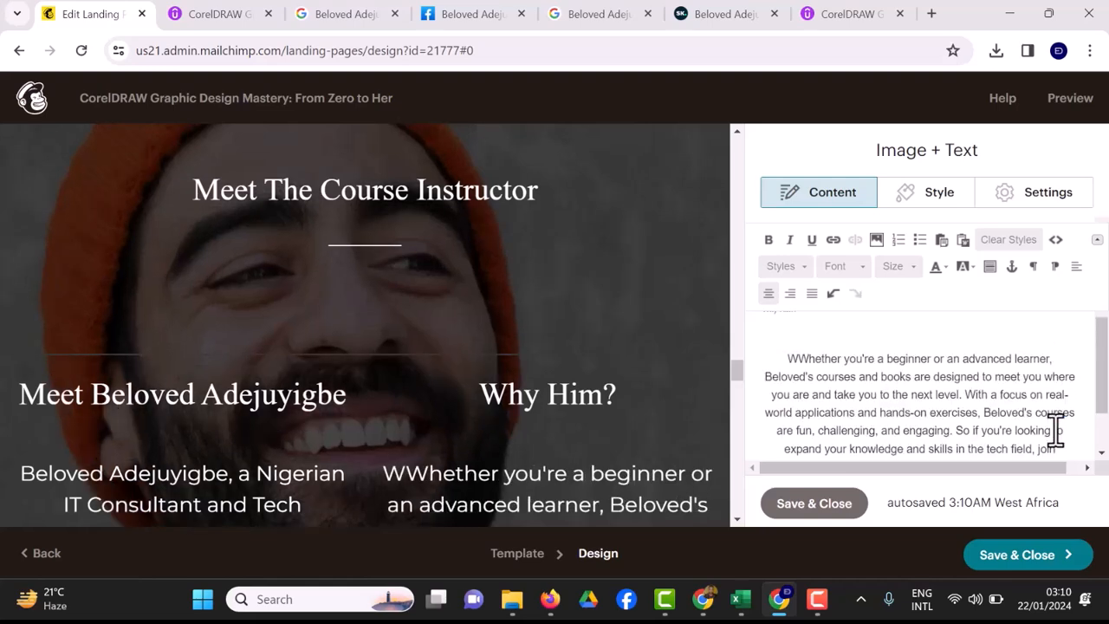
{"action": "left_click", "coordinate": [808, 359]}
{"action": "key", "text": "BackSpace"}
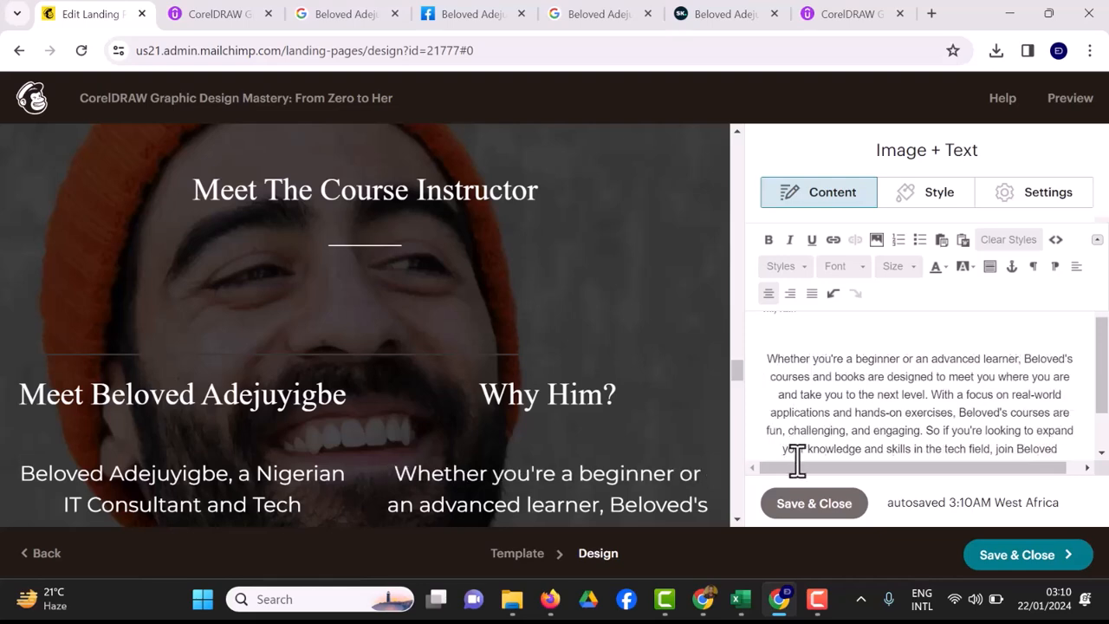
{"action": "left_click", "coordinate": [786, 504]}
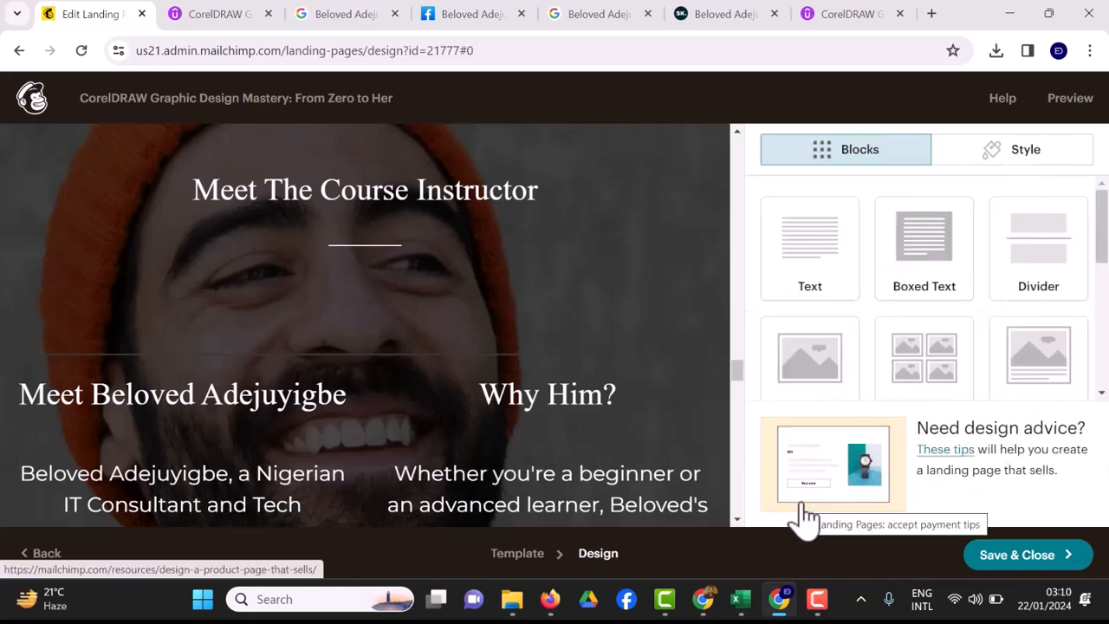
Delete the two leftover template blocks, including the 'Made to last / One of a kind' columns.
{"action": "scroll", "coordinate": [554, 224], "scroll_direction": "up", "scroll_amount": 3}
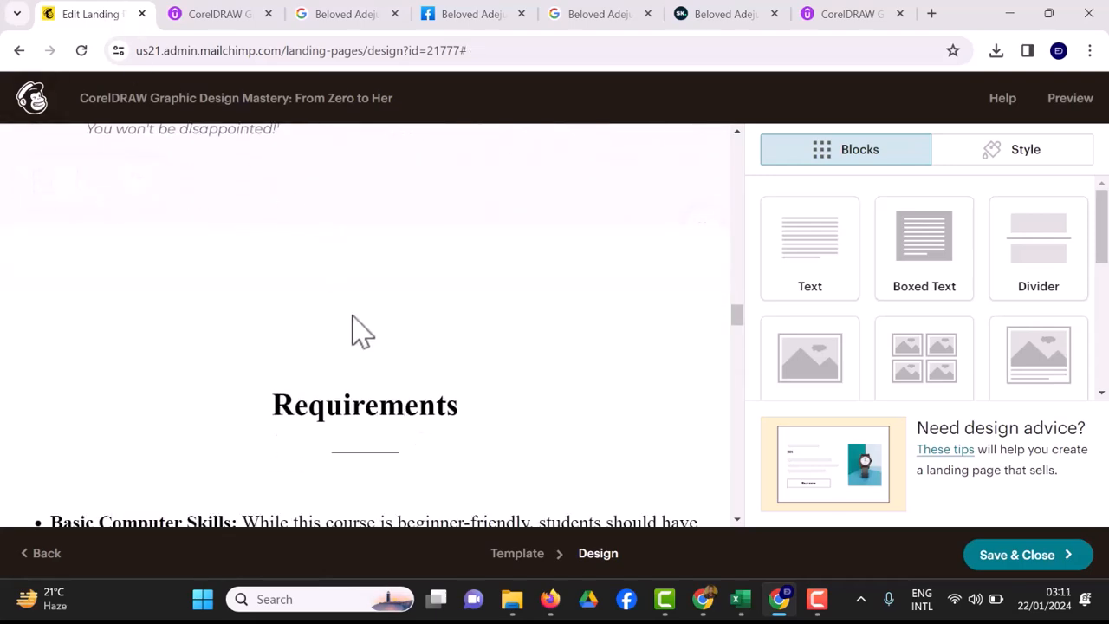
{"action": "scroll", "coordinate": [364, 355], "scroll_direction": "down", "scroll_amount": 8}
{"action": "scroll", "coordinate": [363, 355], "scroll_direction": "up", "scroll_amount": 2}
{"action": "scroll", "coordinate": [364, 355], "scroll_direction": "down", "scroll_amount": 10}
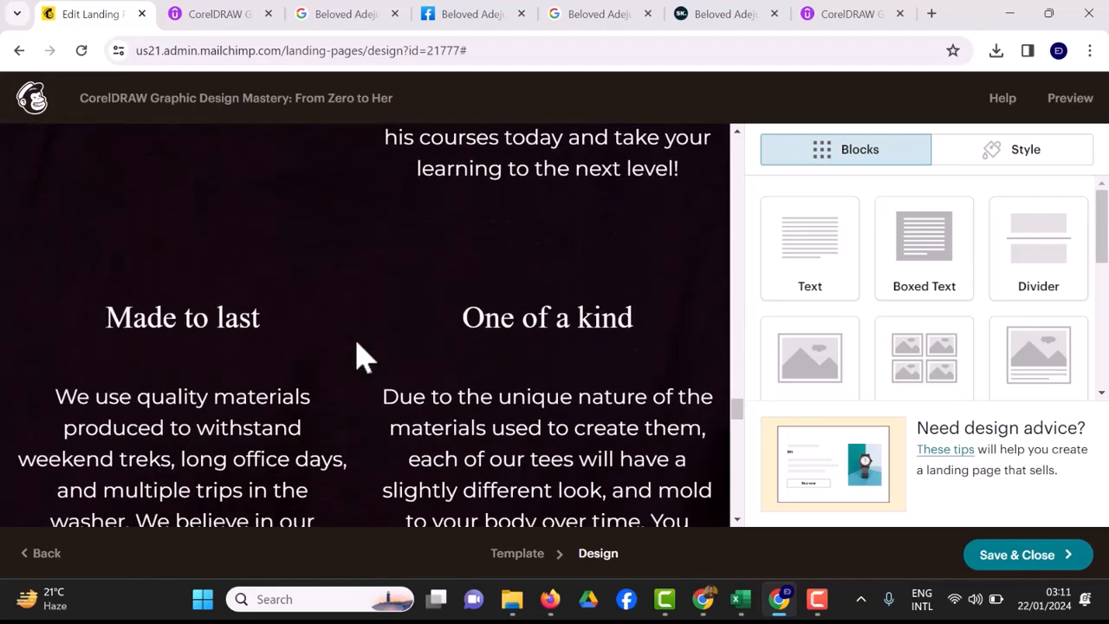
{"action": "scroll", "coordinate": [364, 355], "scroll_direction": "up", "scroll_amount": 1}
{"action": "scroll", "coordinate": [359, 357], "scroll_direction": "up", "scroll_amount": 1}
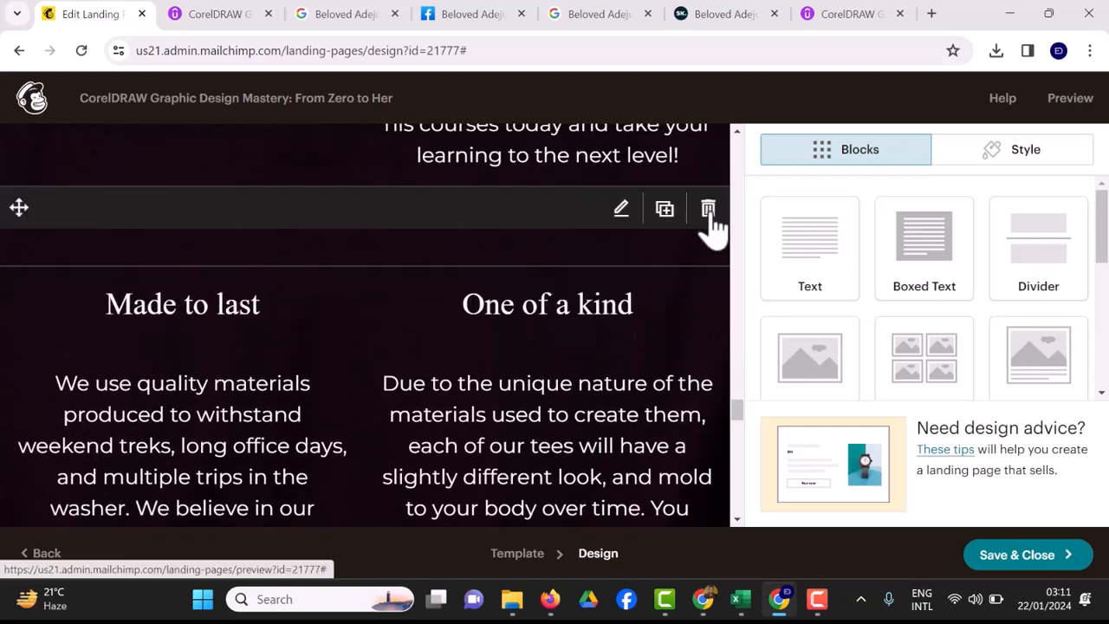
{"action": "left_click", "coordinate": [707, 210]}
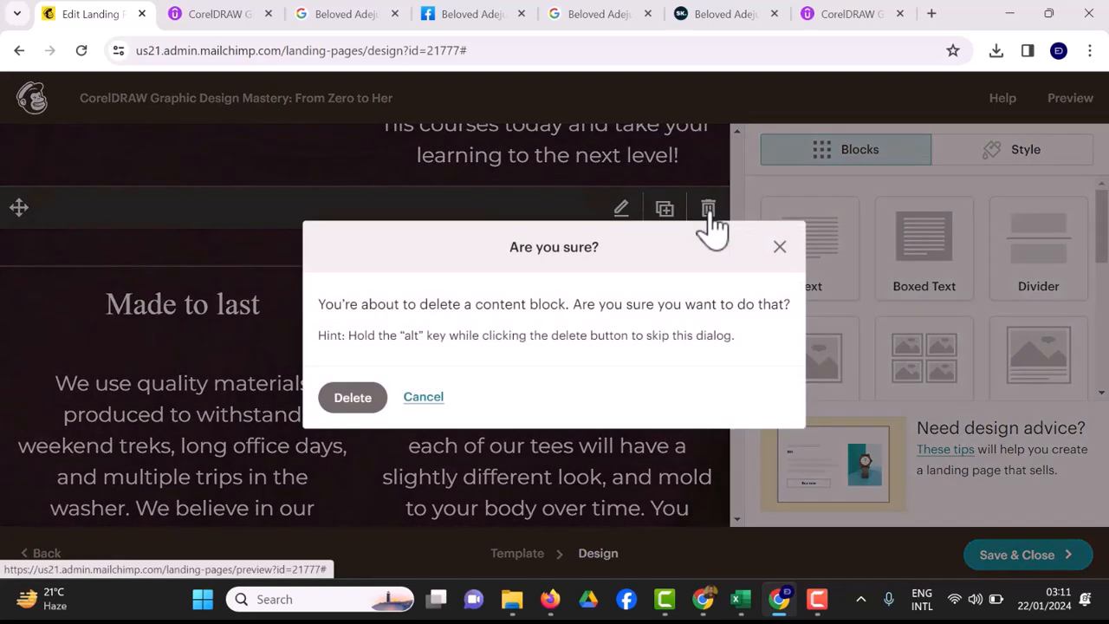
{"action": "left_click", "coordinate": [352, 398]}
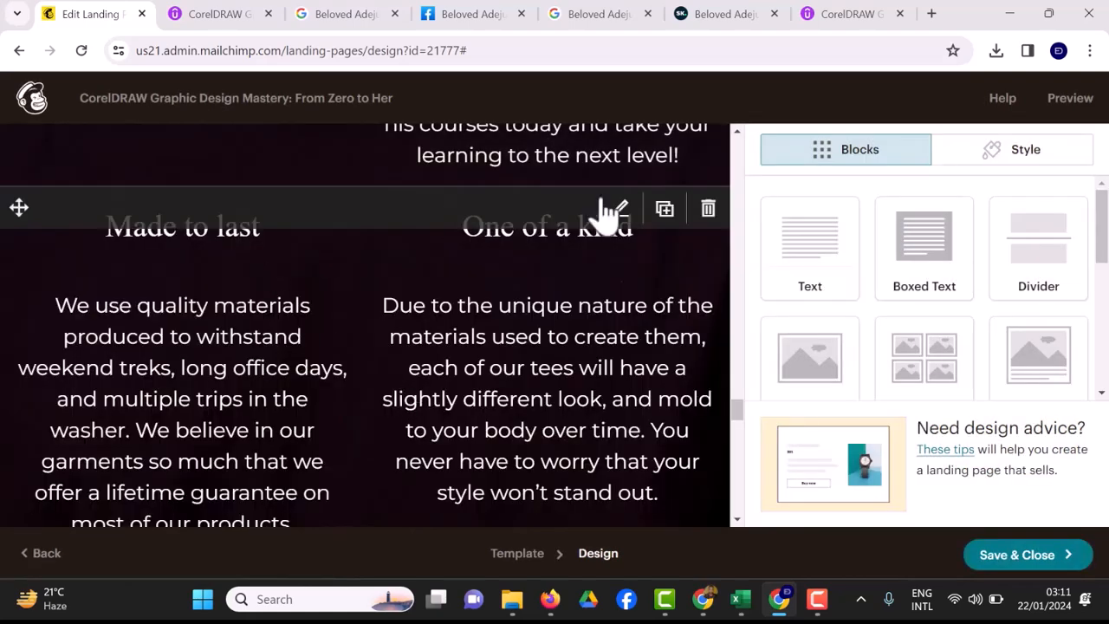
{"action": "left_click", "coordinate": [708, 209]}
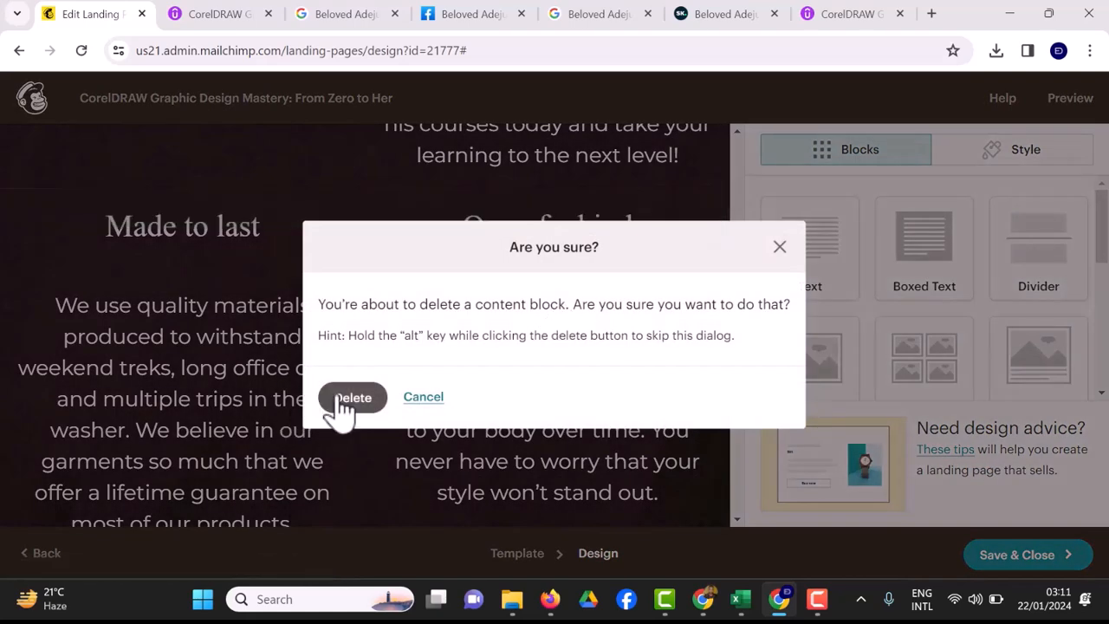
{"action": "left_click", "coordinate": [352, 397]}
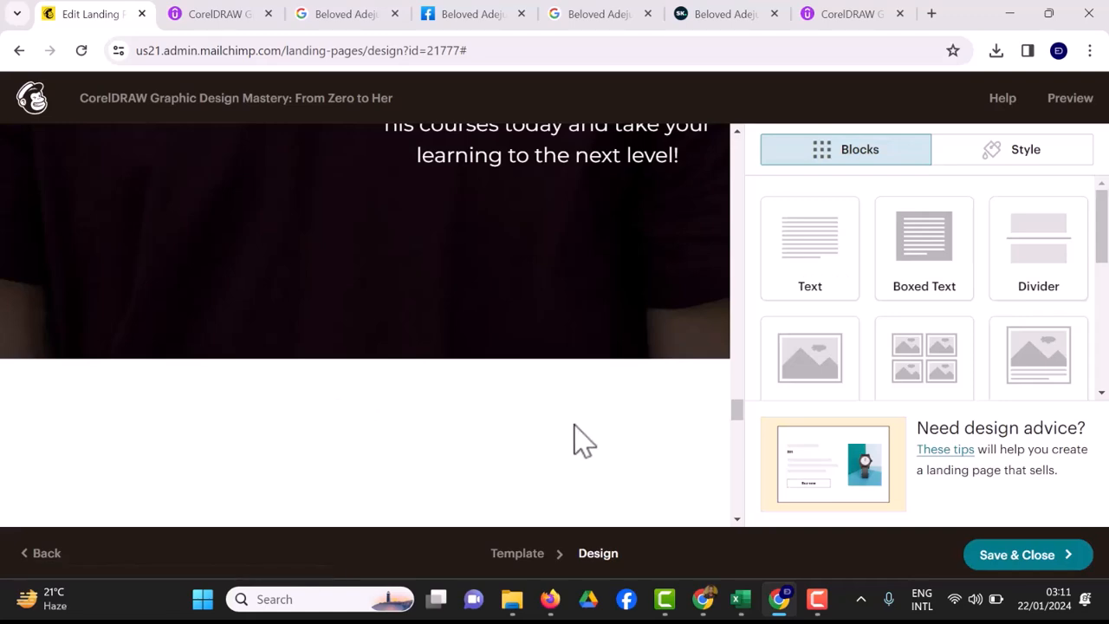
{"action": "scroll", "coordinate": [506, 382], "scroll_direction": "up", "scroll_amount": 10}
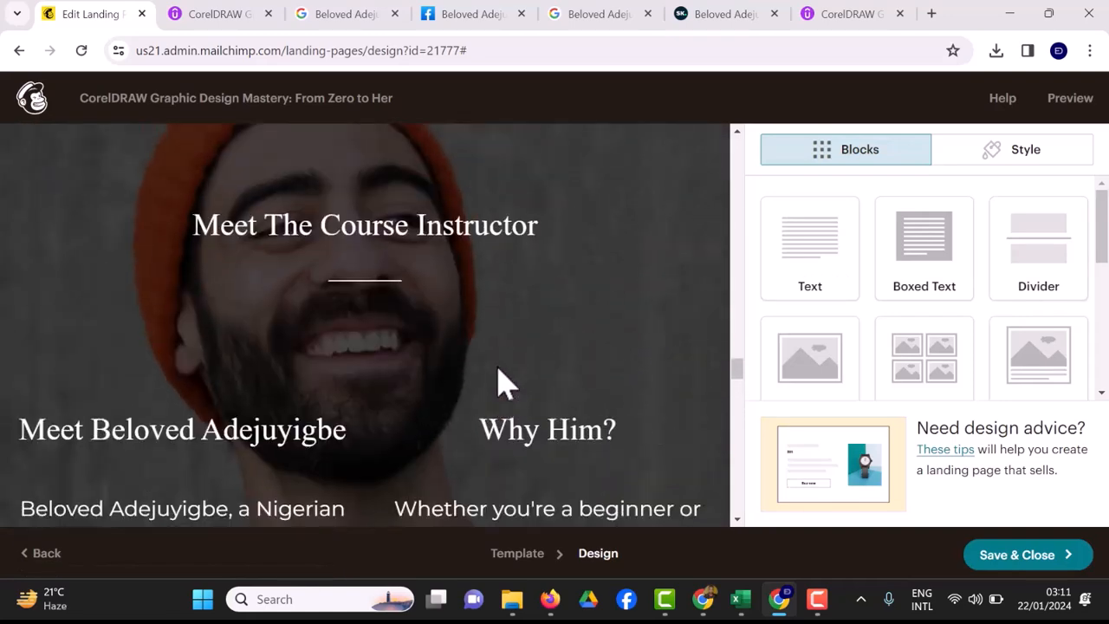
{"action": "scroll", "coordinate": [505, 382], "scroll_direction": "up", "scroll_amount": 3}
{"action": "scroll", "coordinate": [506, 382], "scroll_direction": "down", "scroll_amount": 7}
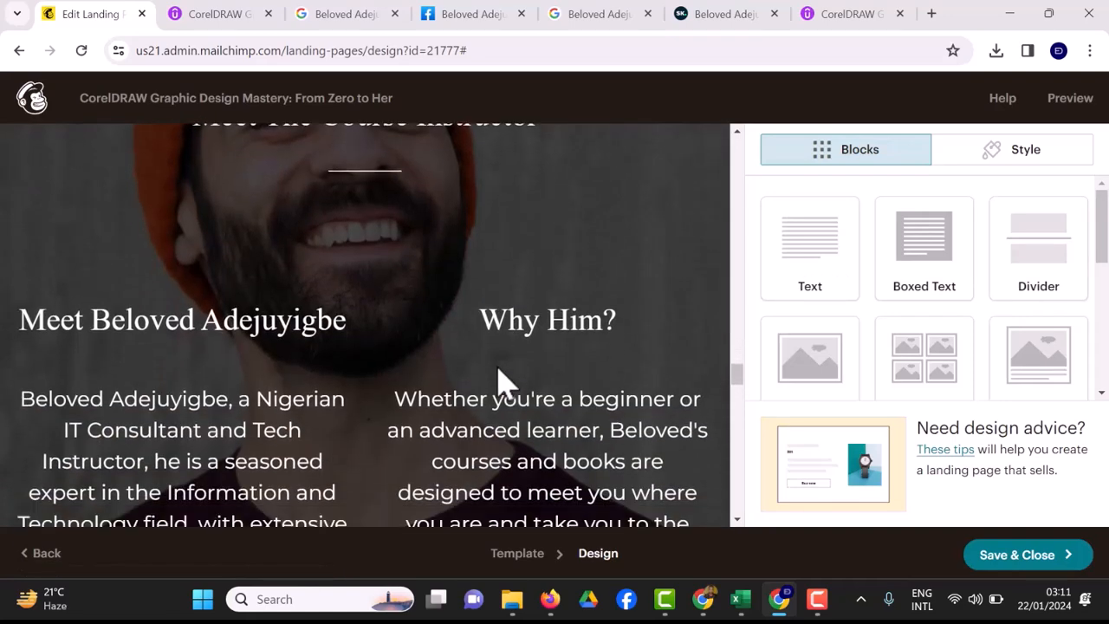
{"action": "scroll", "coordinate": [506, 382], "scroll_direction": "up", "scroll_amount": 10}
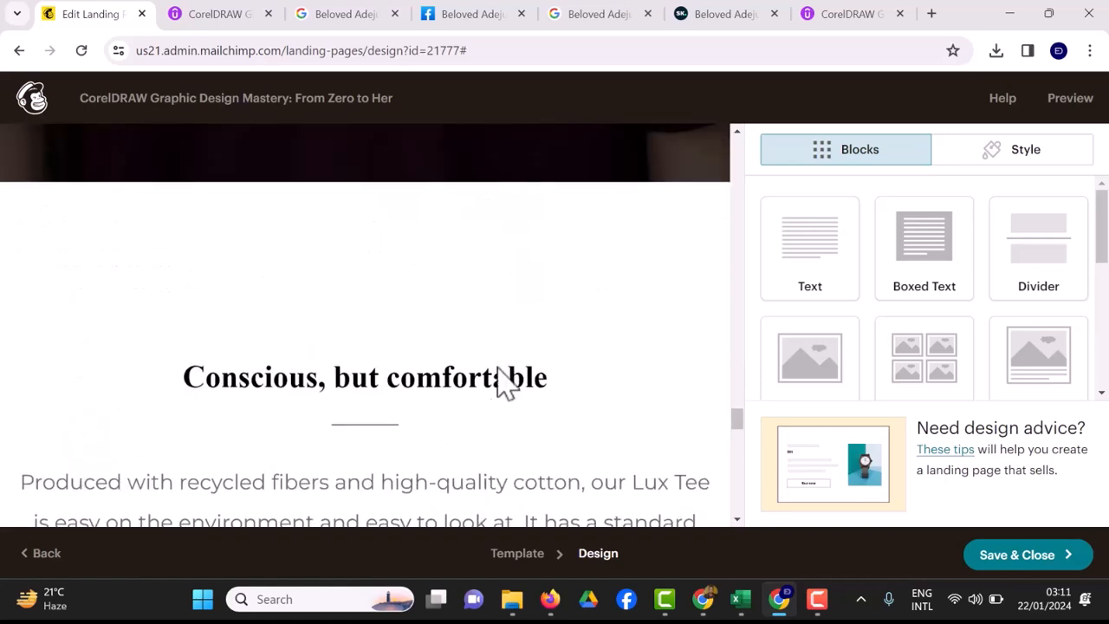
{"action": "scroll", "coordinate": [506, 382], "scroll_direction": "down", "scroll_amount": 10}
{"action": "scroll", "coordinate": [506, 382], "scroll_direction": "up", "scroll_amount": 5}
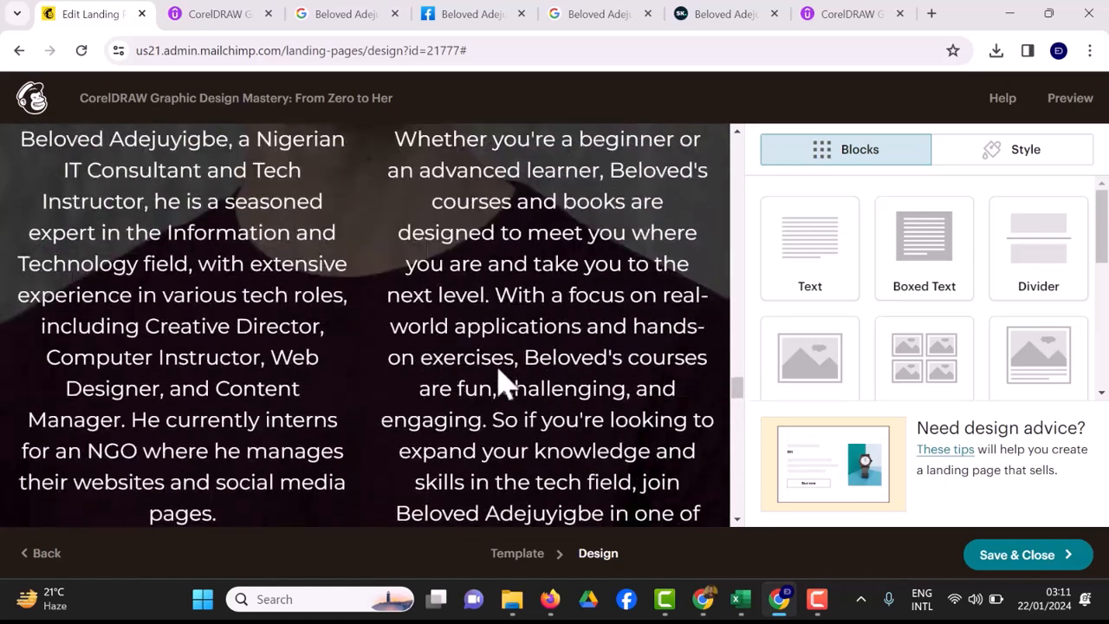
{"action": "scroll", "coordinate": [506, 382], "scroll_direction": "up", "scroll_amount": 5}
{"action": "scroll", "coordinate": [506, 382], "scroll_direction": "down", "scroll_amount": 4}
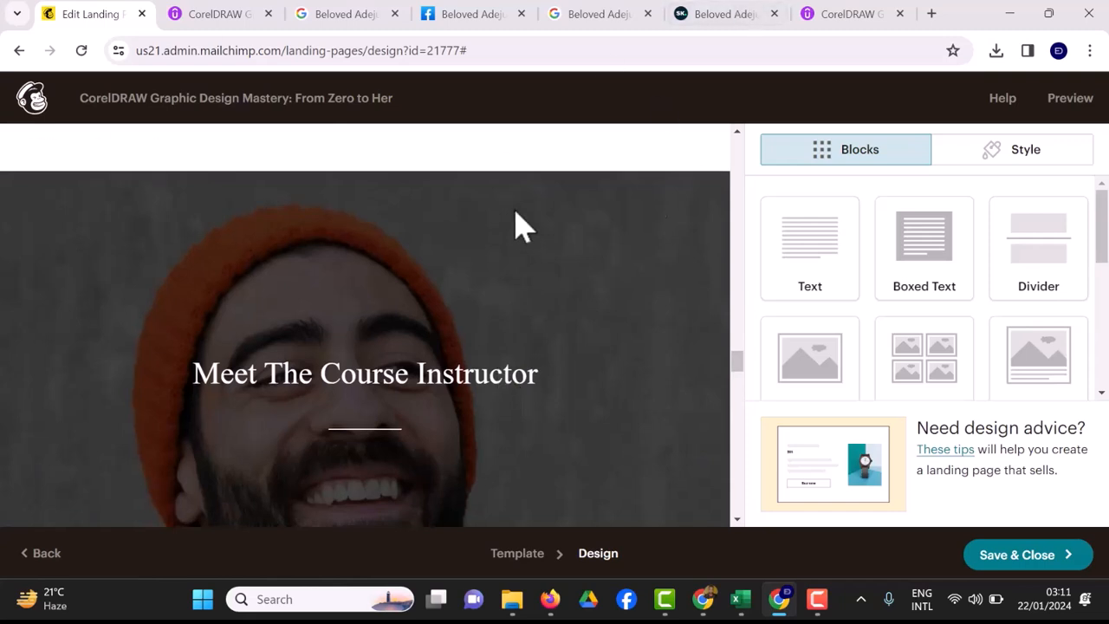
Open the Style panel and review the whole-page Page style settings.
{"action": "left_click", "coordinate": [981, 152]}
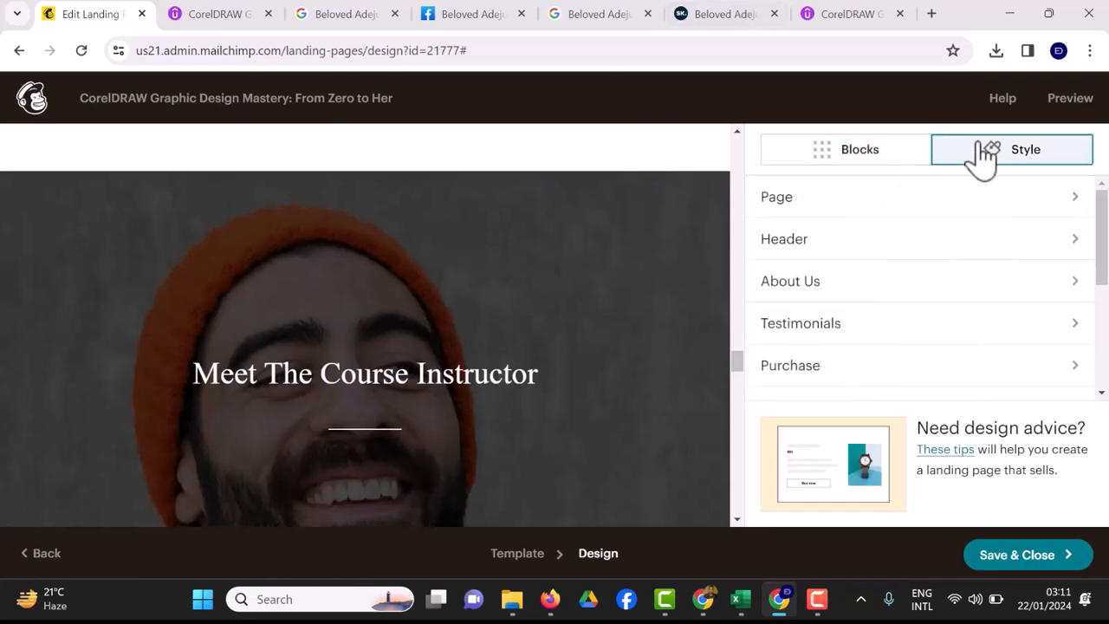
{"action": "left_click", "coordinate": [1067, 208]}
{"action": "scroll", "coordinate": [1028, 292], "scroll_direction": "down", "scroll_amount": 3}
{"action": "scroll", "coordinate": [1028, 292], "scroll_direction": "down", "scroll_amount": 2}
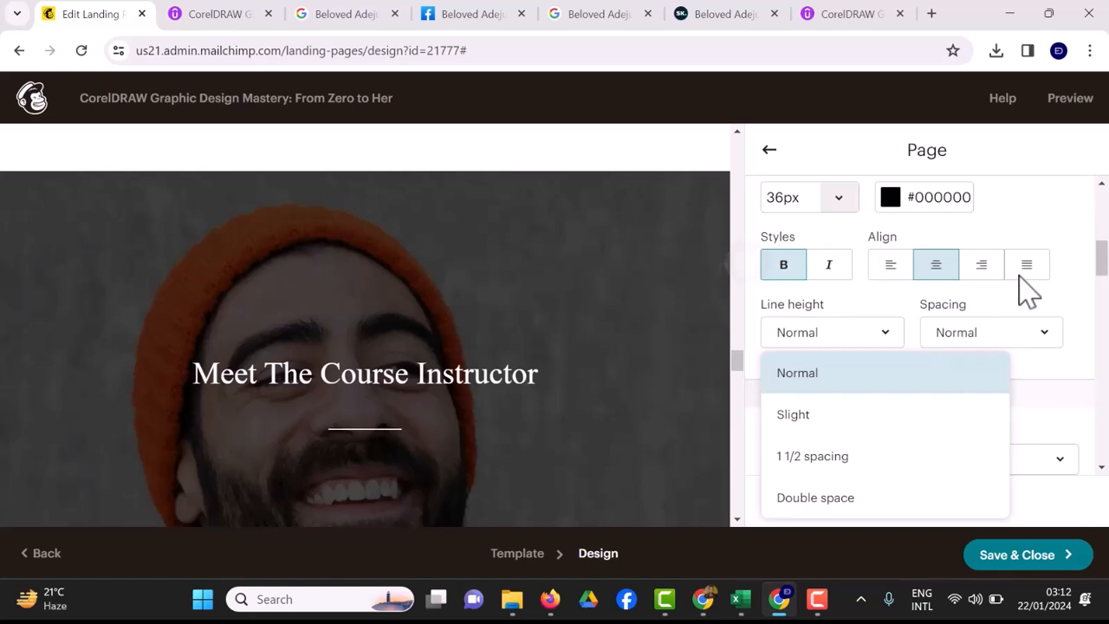
{"action": "scroll", "coordinate": [1027, 291], "scroll_direction": "down", "scroll_amount": 6}
{"action": "scroll", "coordinate": [1028, 292], "scroll_direction": "down", "scroll_amount": 8}
{"action": "scroll", "coordinate": [1027, 292], "scroll_direction": "down", "scroll_amount": 1}
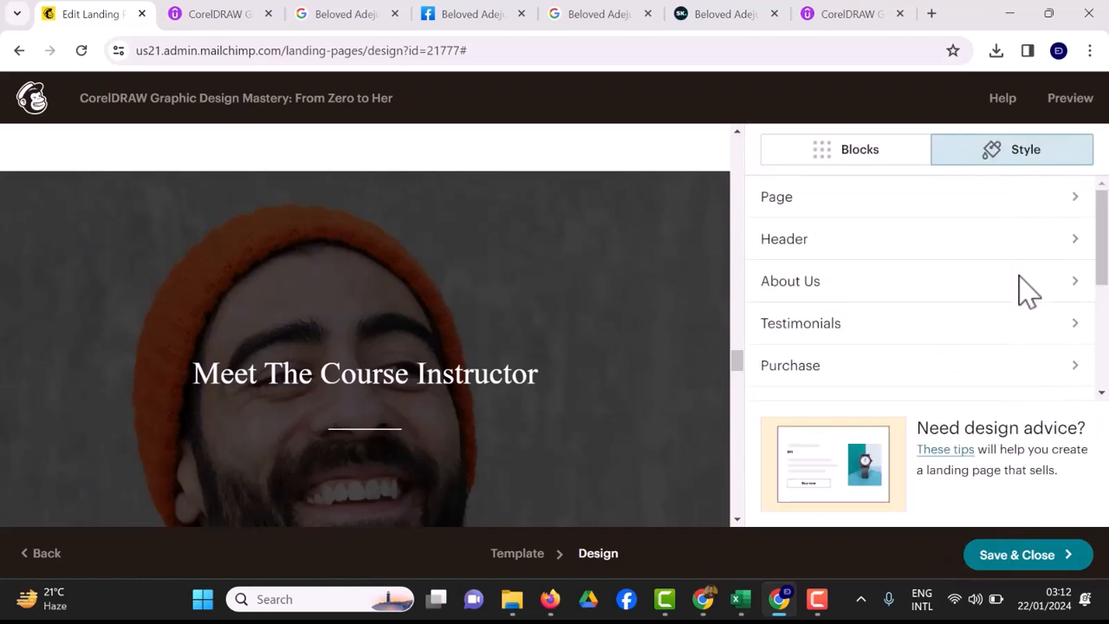
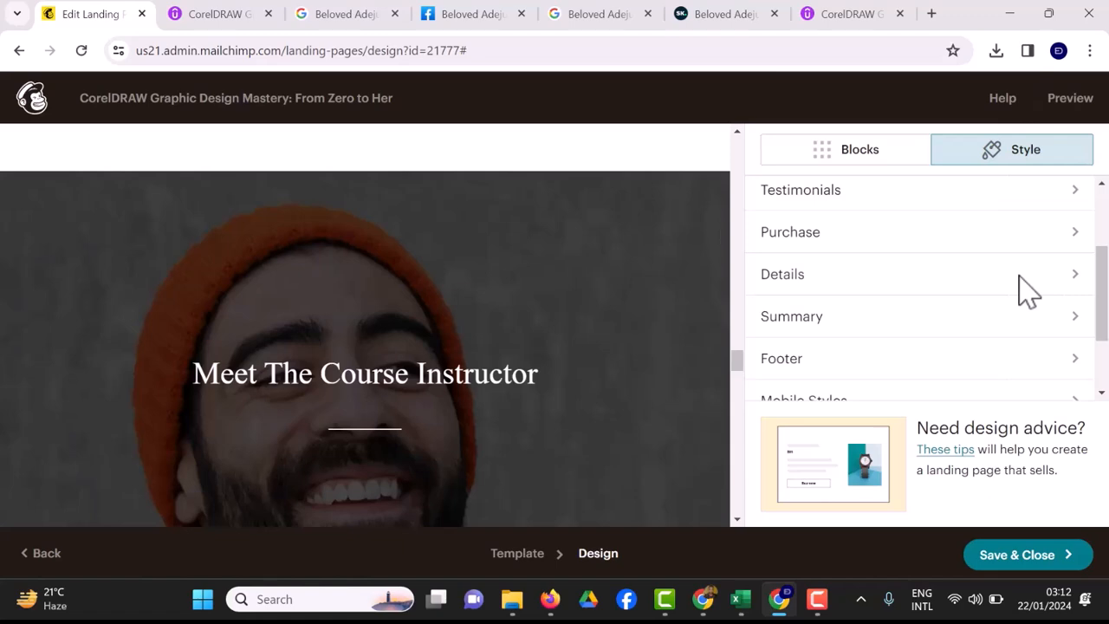
Upload GDRMGGgWIAANcJ8.jpg from Downloads as the Details section's background image and save.
{"action": "left_click", "coordinate": [1019, 277]}
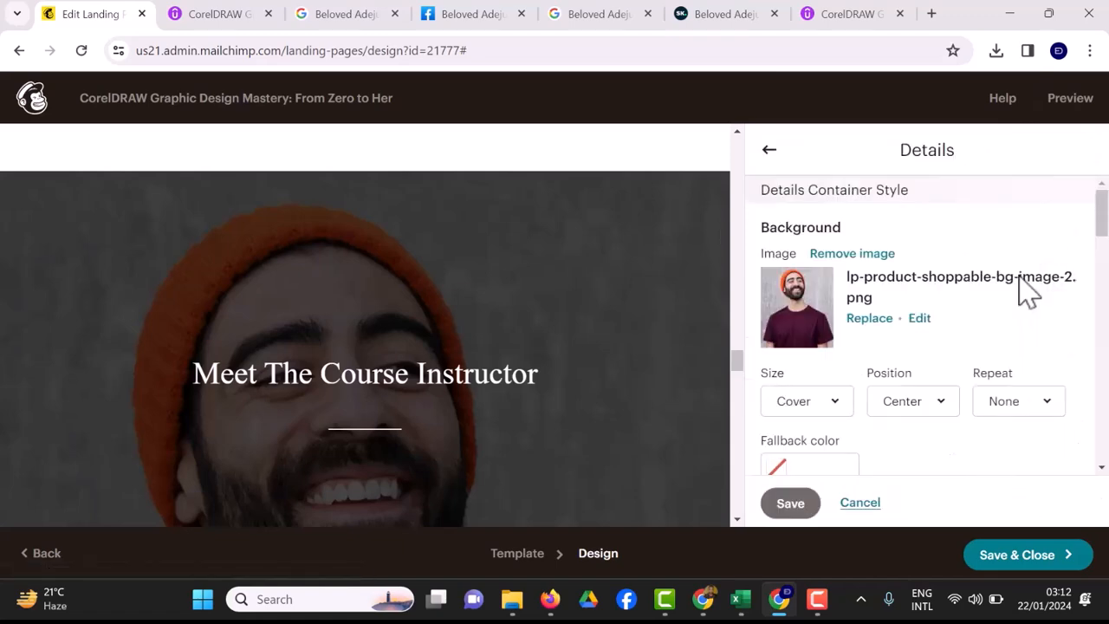
{"action": "left_click", "coordinate": [1020, 278]}
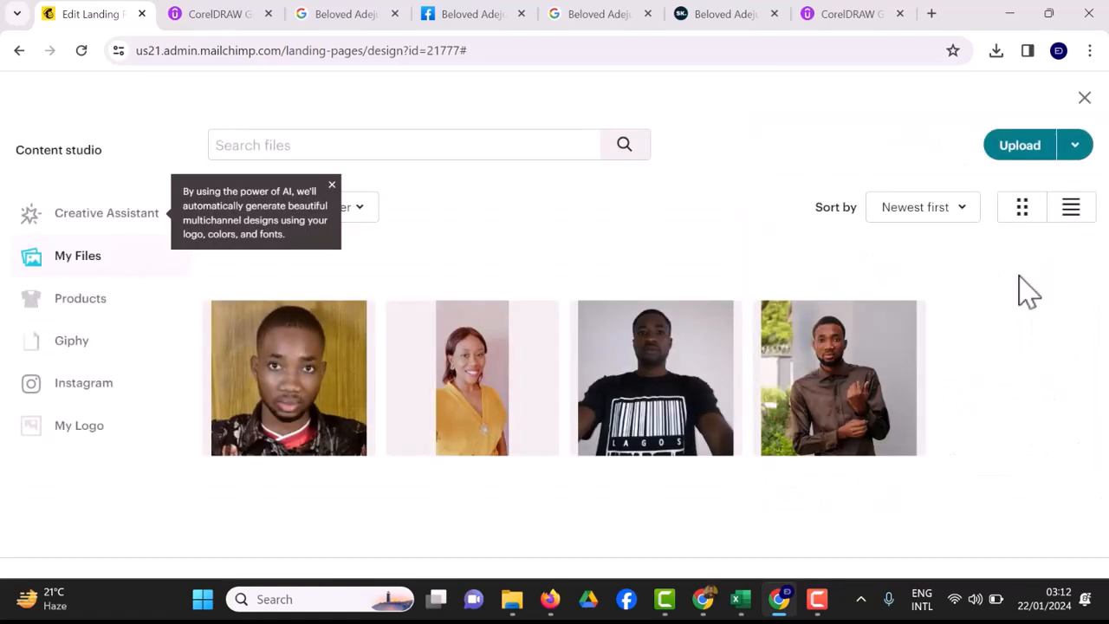
{"action": "key", "text": "Return"}
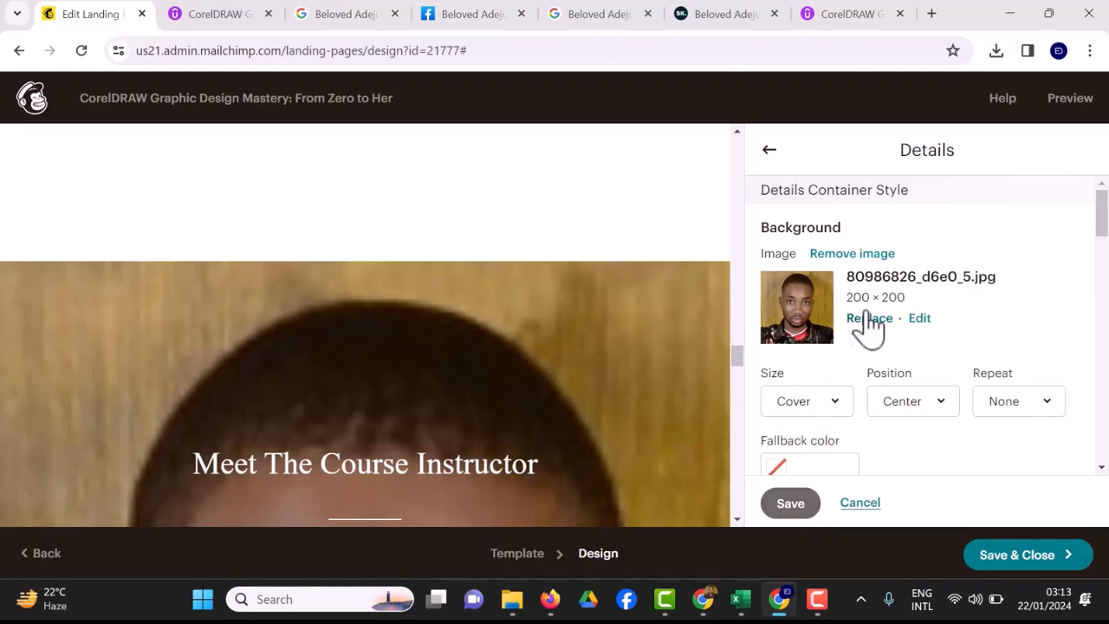
{"action": "left_click", "coordinate": [867, 318]}
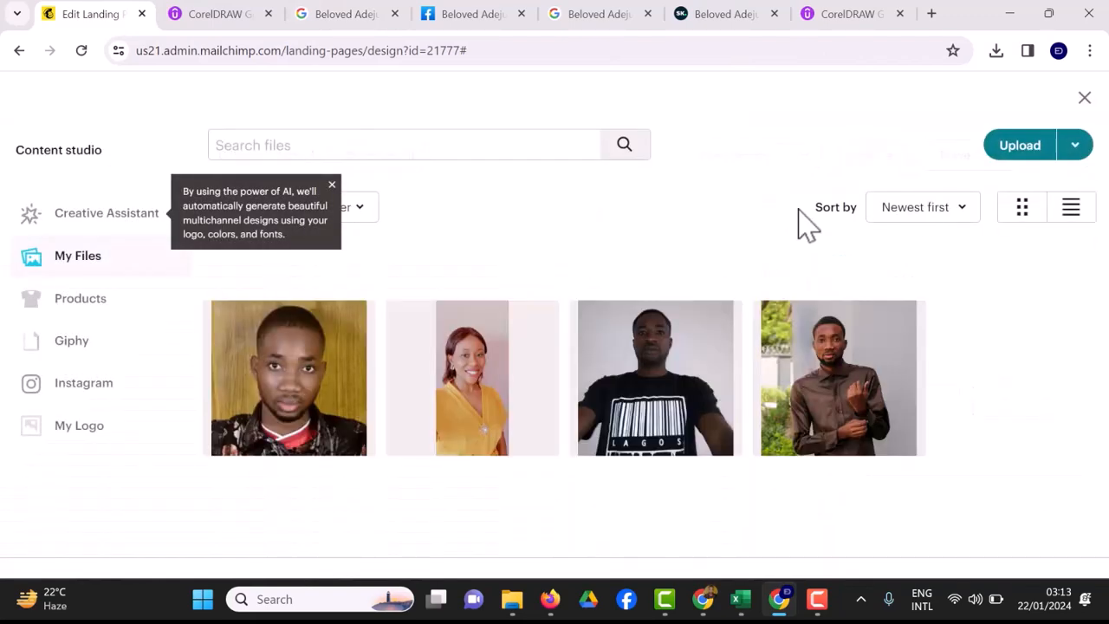
{"action": "left_click", "coordinate": [1018, 155]}
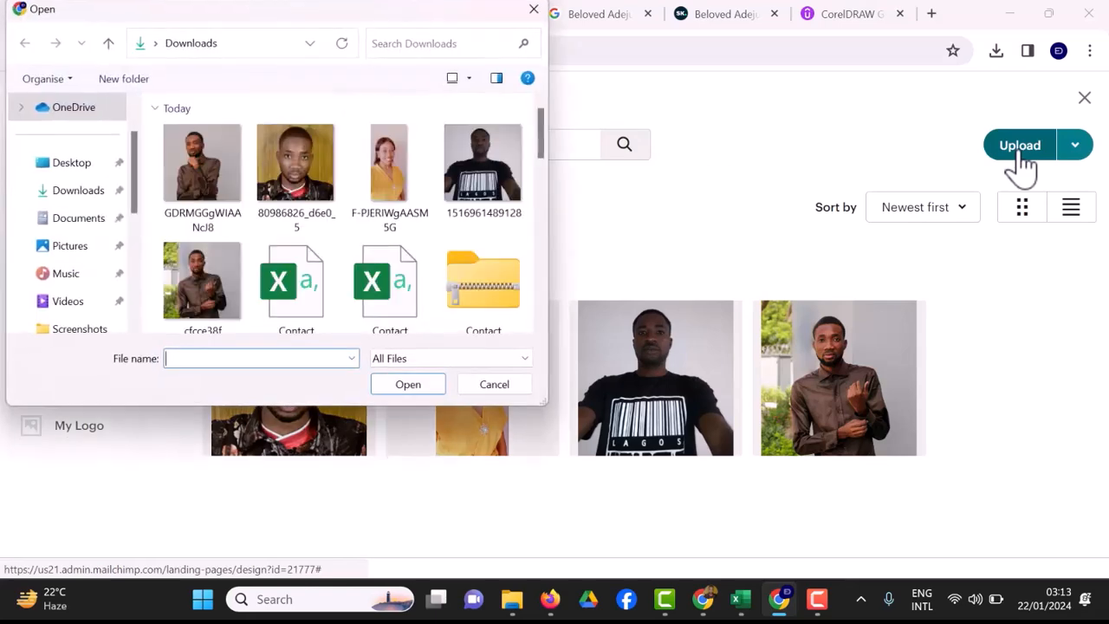
{"action": "left_click", "coordinate": [206, 182]}
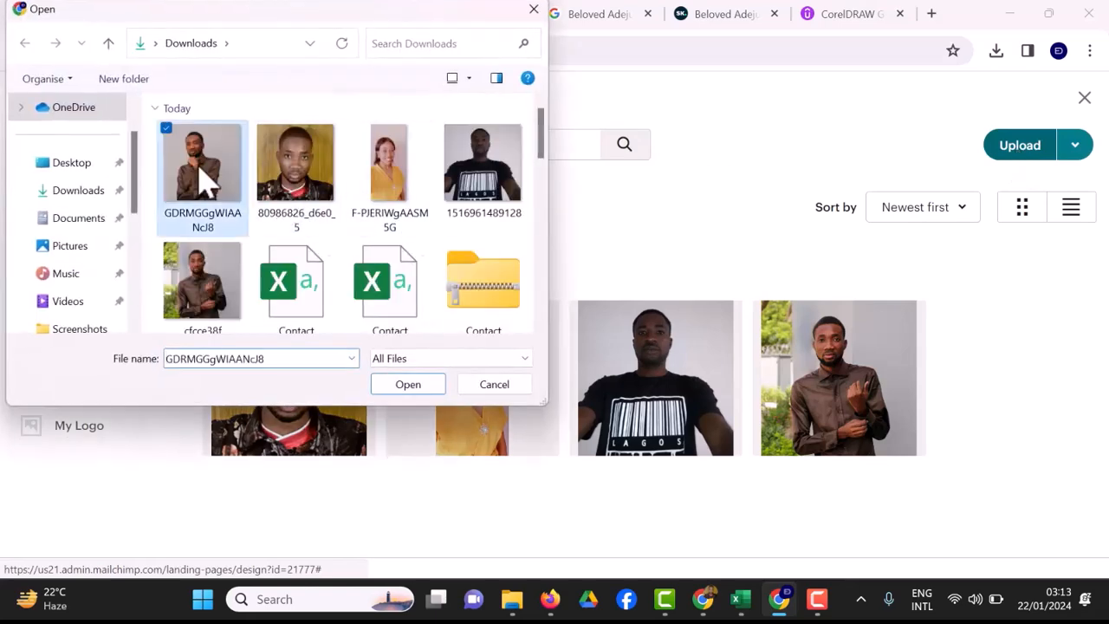
{"action": "left_click", "coordinate": [422, 387]}
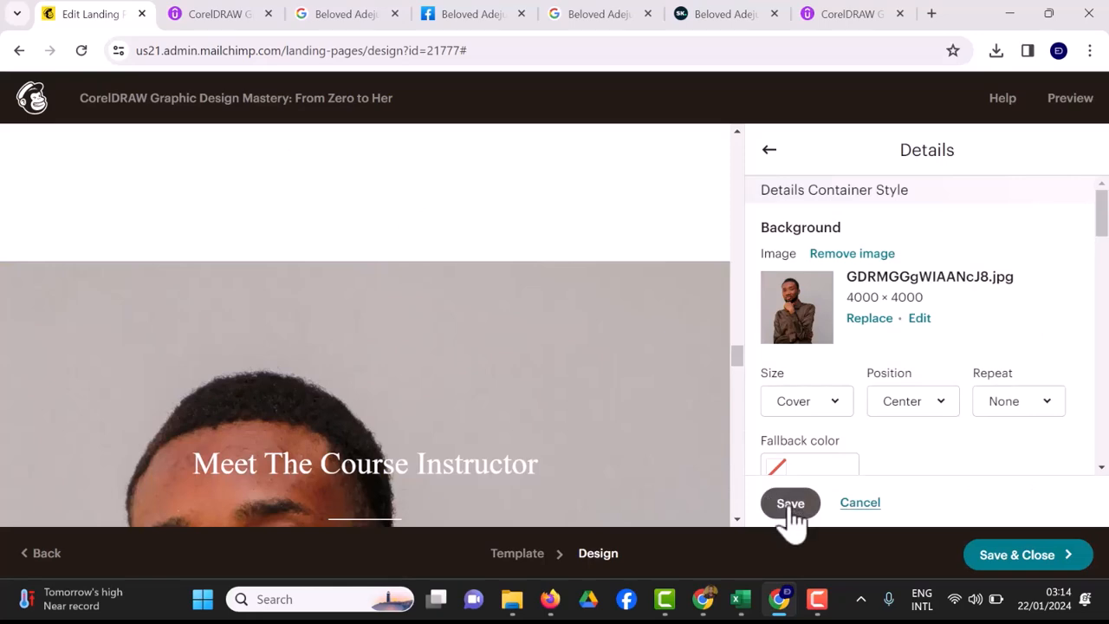
{"action": "left_click", "coordinate": [790, 503]}
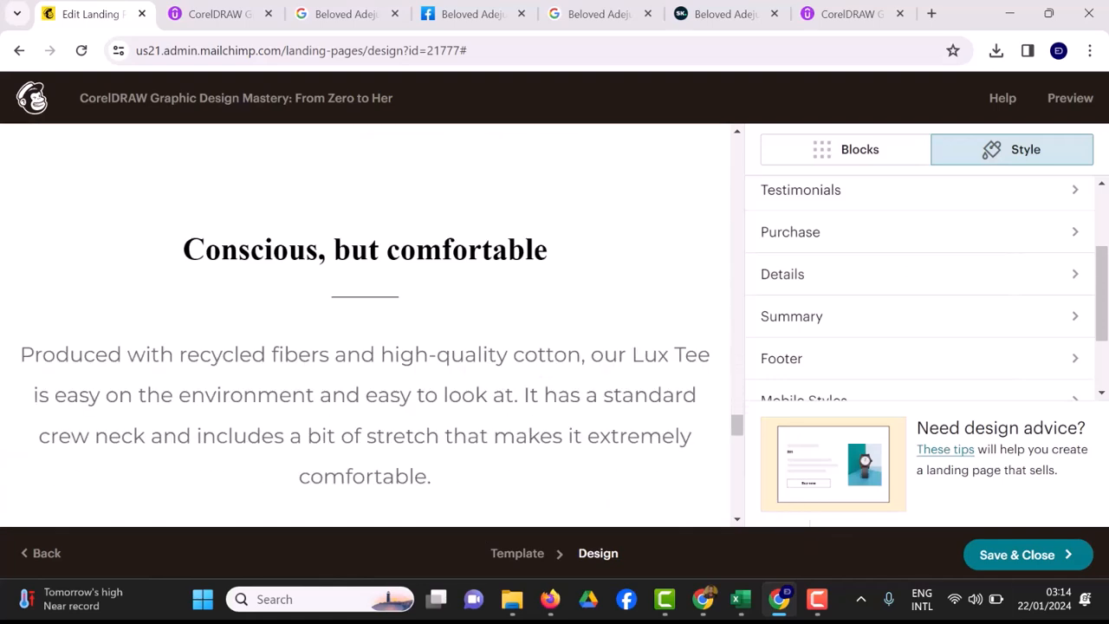
Save, then delete the 'Conscious, but comfortable' heading, its description and the divider block.
{"action": "left_click", "coordinate": [1014, 567]}
{"action": "mouse_move", "coordinate": [676, 602]}
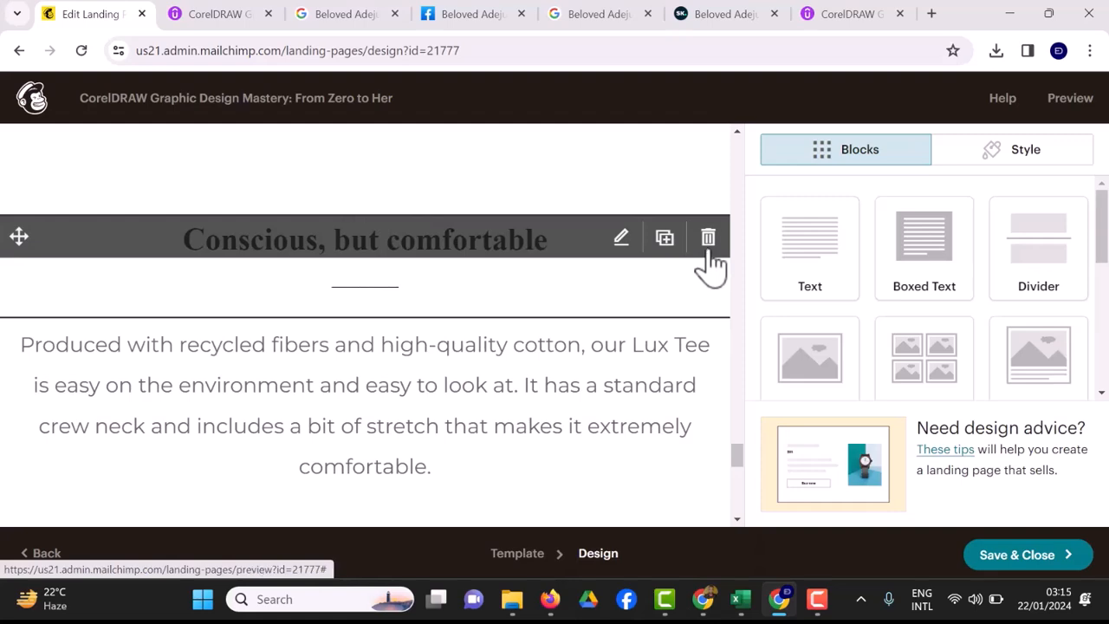
{"action": "left_click", "coordinate": [709, 251]}
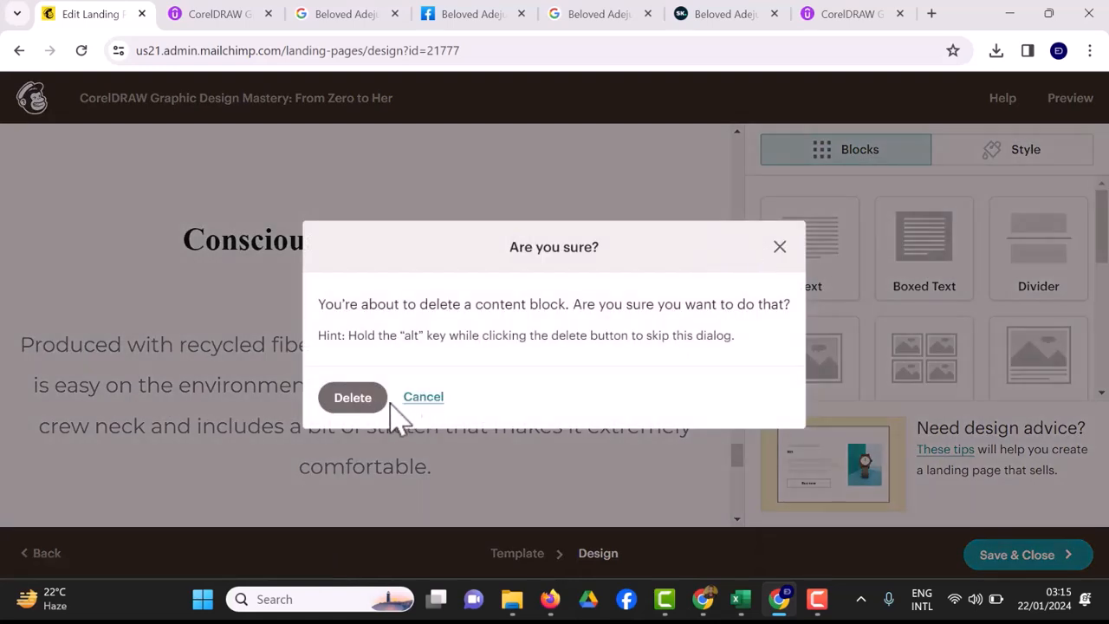
{"action": "left_click", "coordinate": [374, 407]}
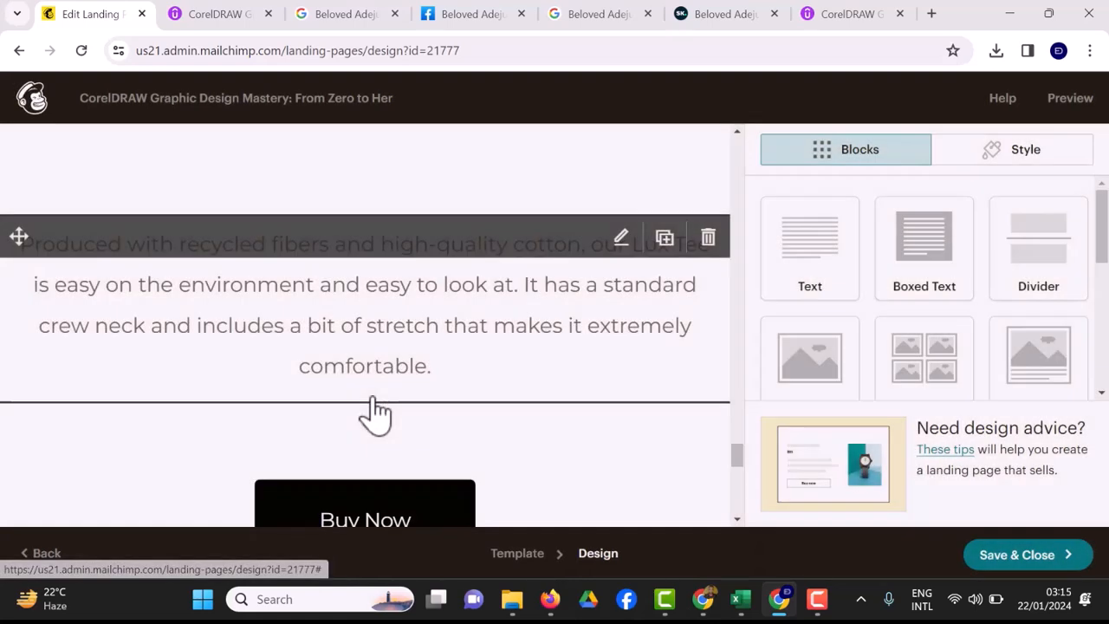
{"action": "left_click", "coordinate": [712, 249]}
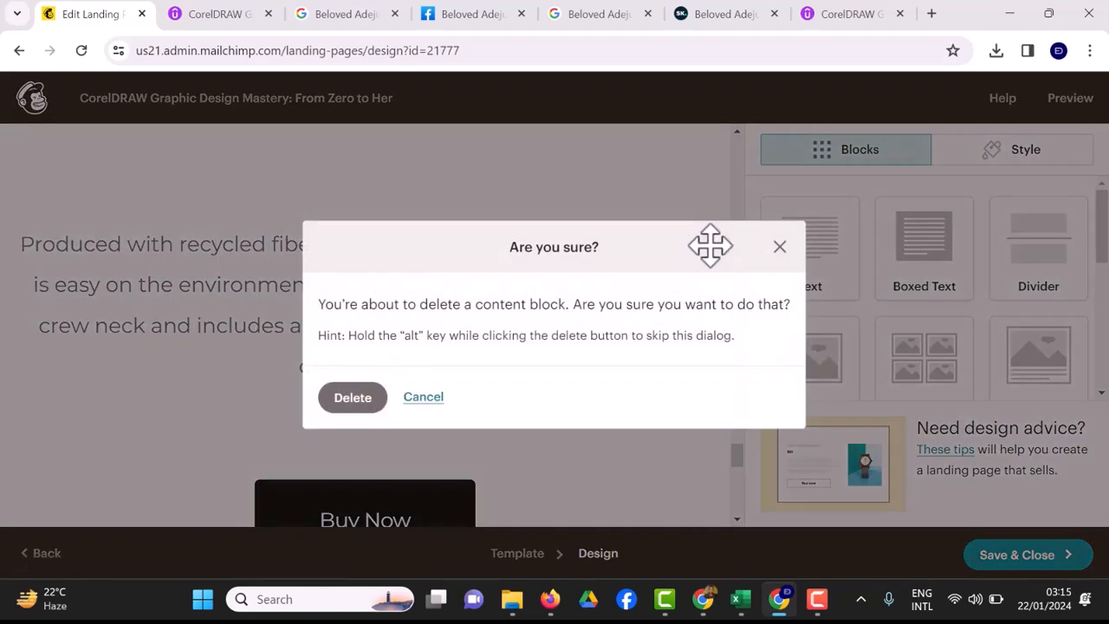
{"action": "left_click", "coordinate": [350, 406]}
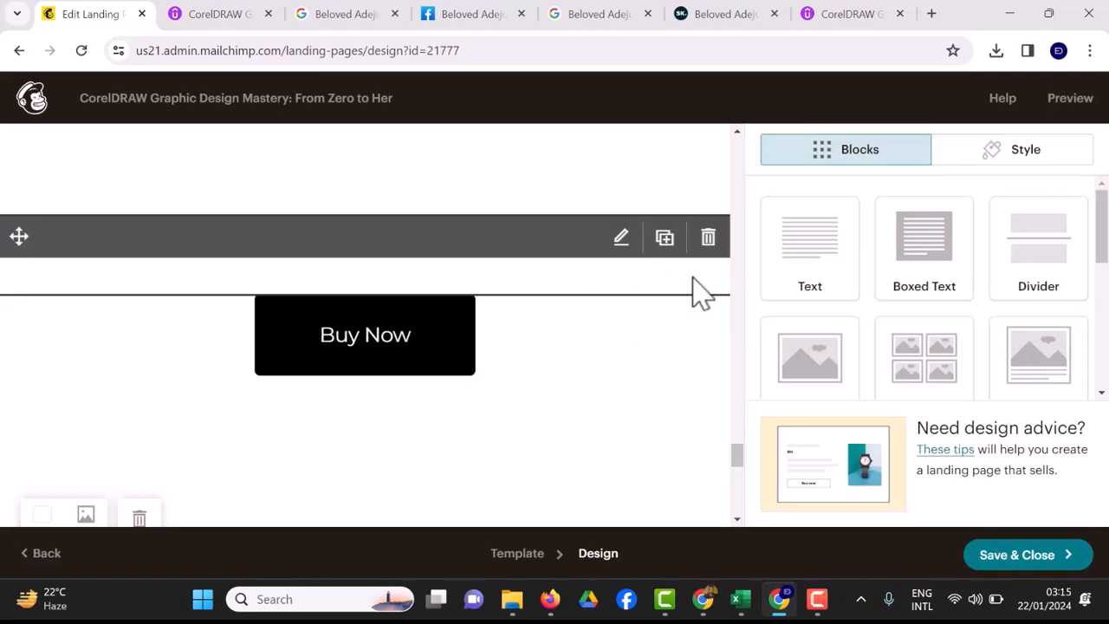
{"action": "left_click", "coordinate": [708, 237]}
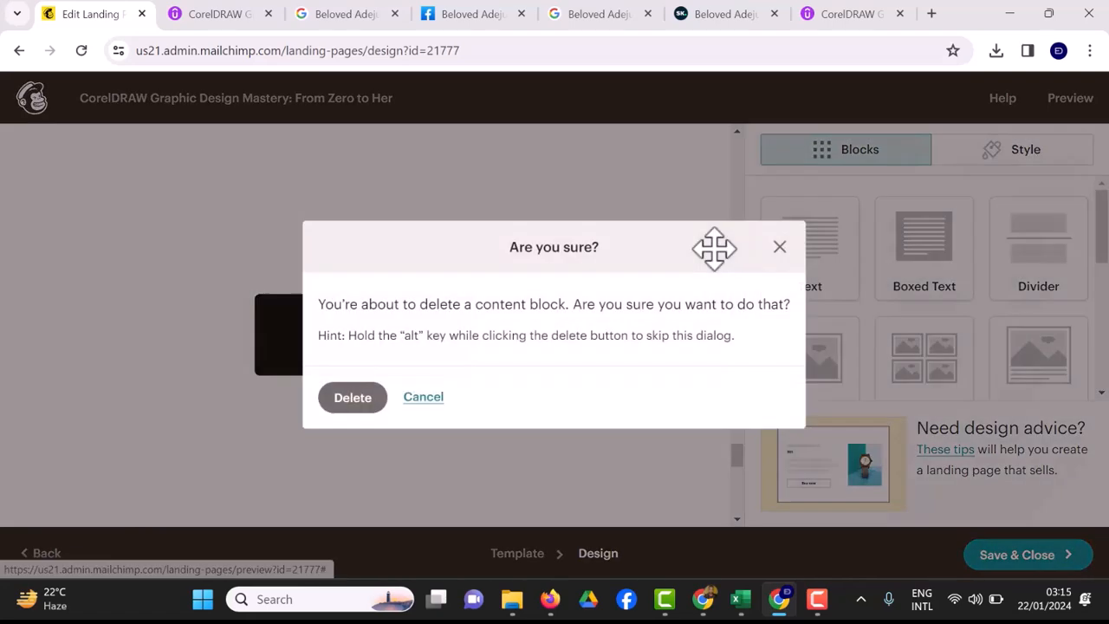
{"action": "left_click", "coordinate": [353, 400]}
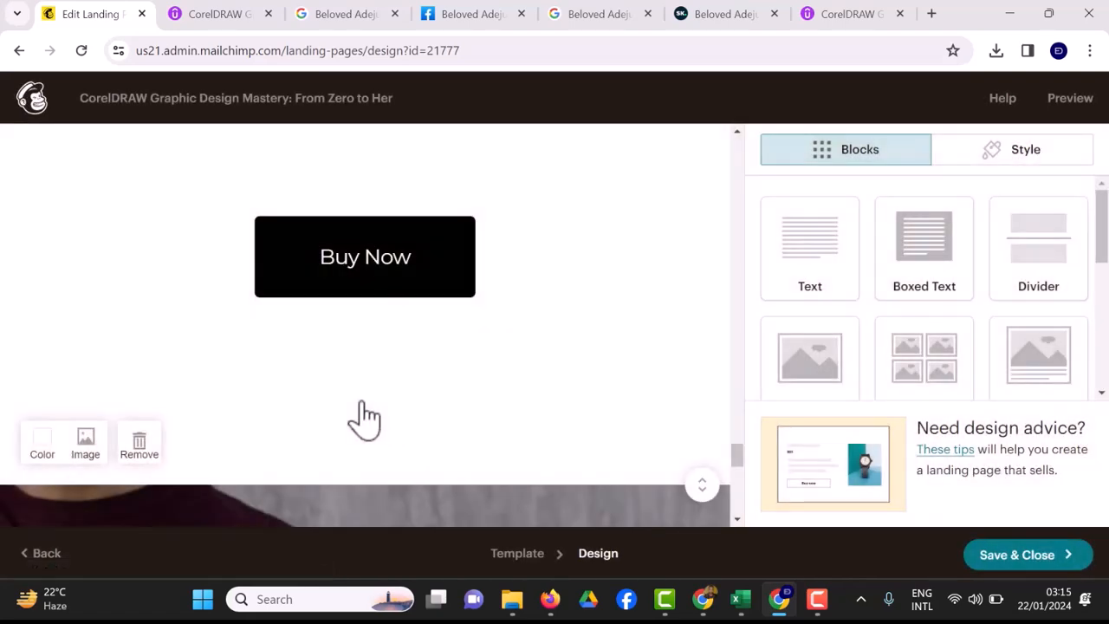
Remove the whole section that contains the Buy Now button.
{"action": "scroll", "coordinate": [498, 507], "scroll_direction": "down", "scroll_amount": 1}
{"action": "scroll", "coordinate": [498, 507], "scroll_direction": "down", "scroll_amount": 3}
{"action": "scroll", "coordinate": [498, 506], "scroll_direction": "up", "scroll_amount": 2}
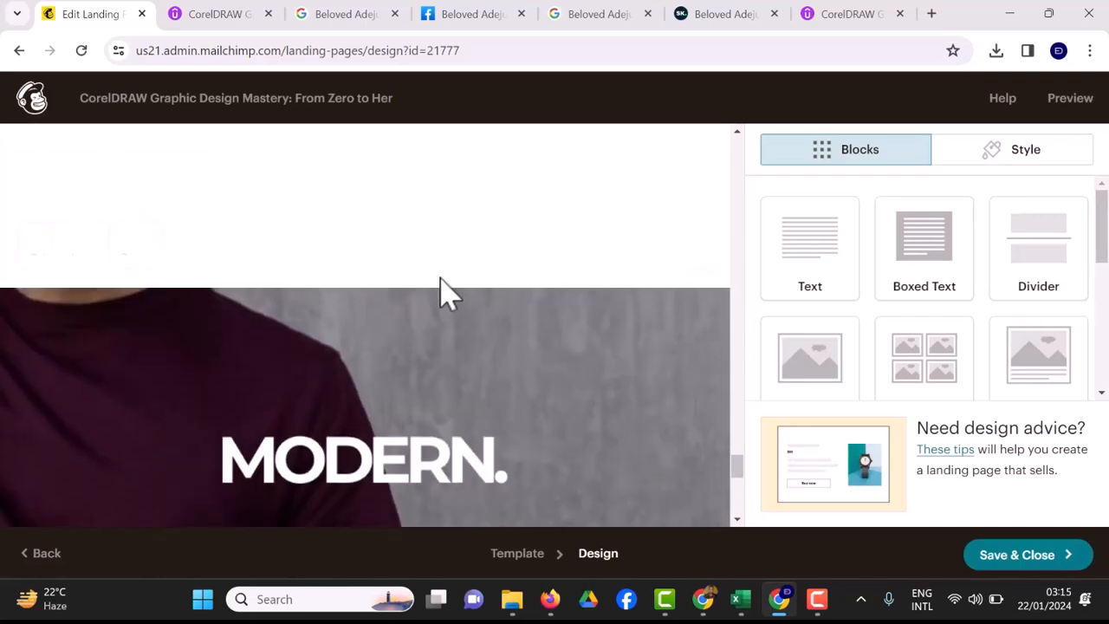
{"action": "mouse_move", "coordinate": [447, 265]}
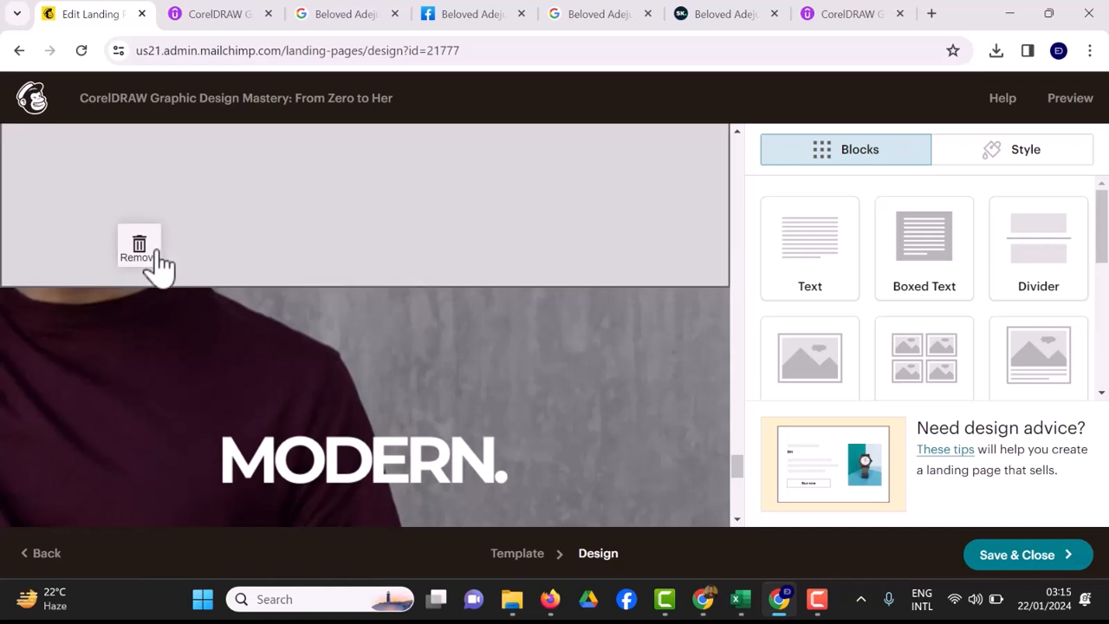
{"action": "left_click", "coordinate": [141, 252]}
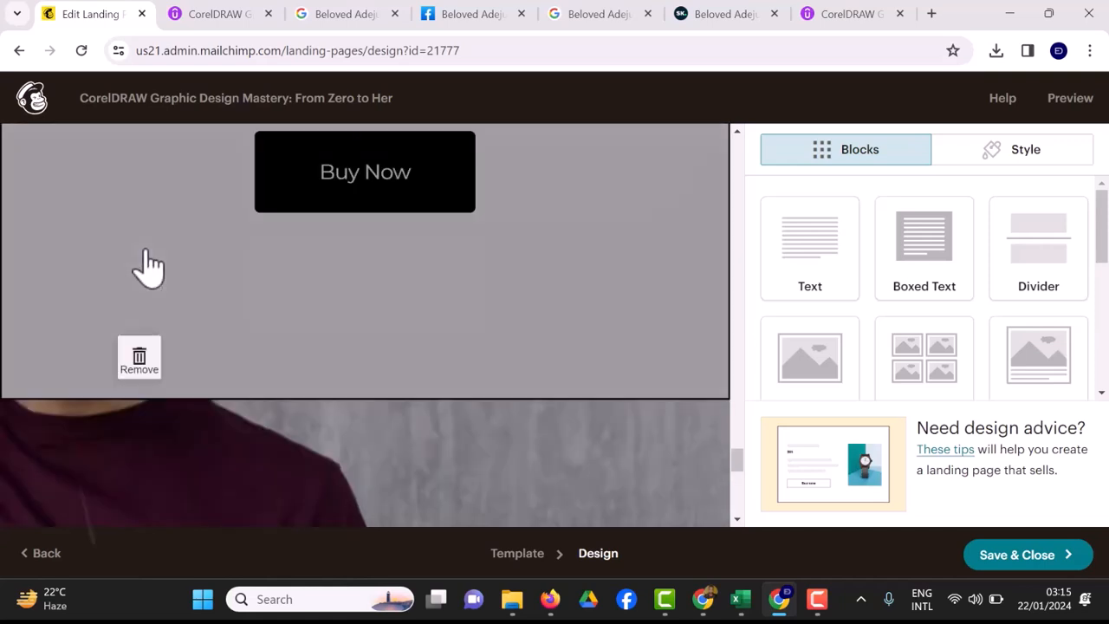
{"action": "scroll", "coordinate": [667, 474], "scroll_direction": "down", "scroll_amount": 2}
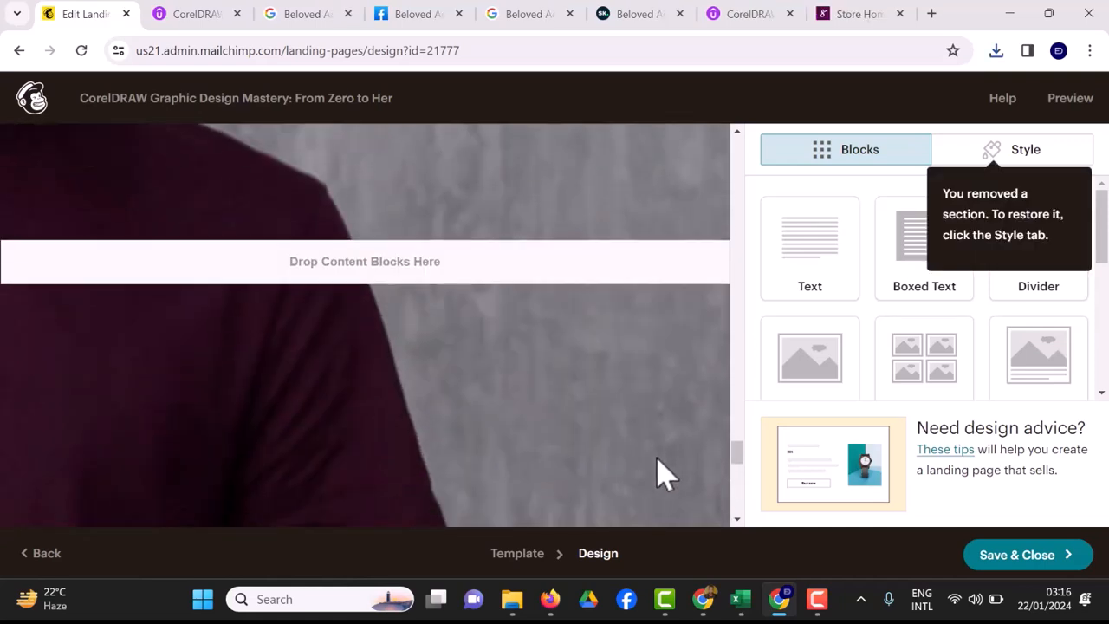
{"action": "scroll", "coordinate": [666, 474], "scroll_direction": "up", "scroll_amount": 1}
{"action": "scroll", "coordinate": [664, 472], "scroll_direction": "up", "scroll_amount": 2}
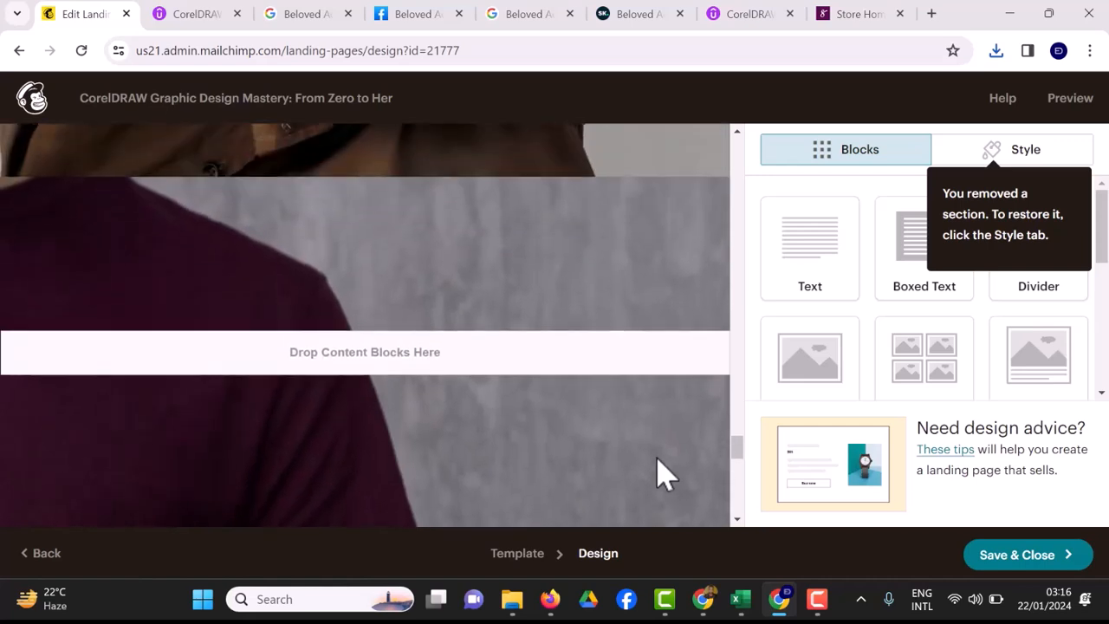
{"action": "left_click", "coordinate": [1018, 156]}
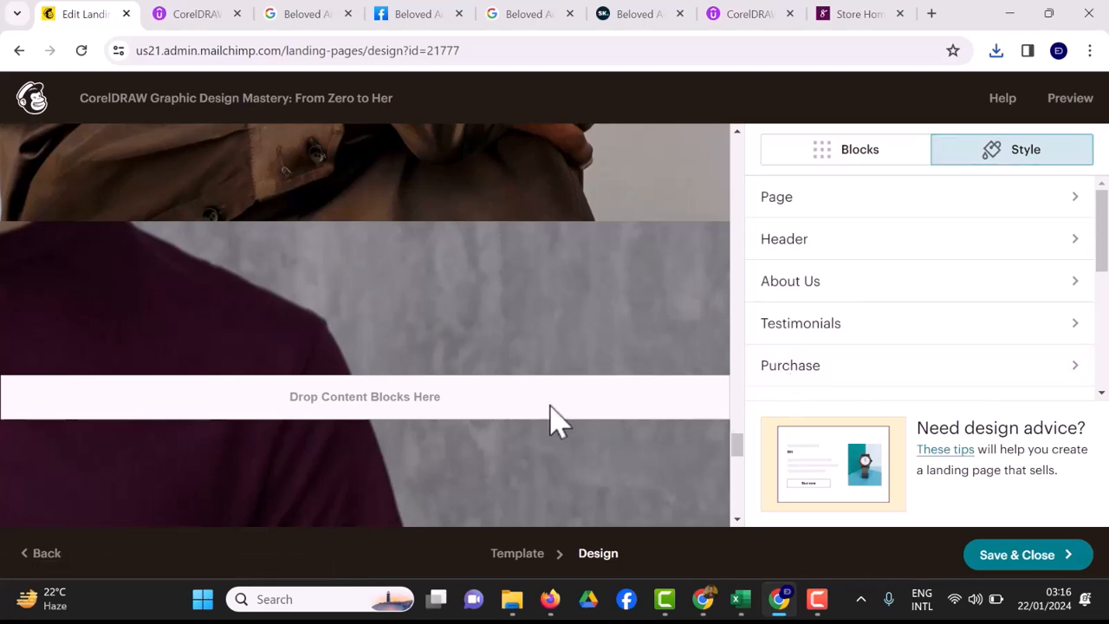
Upload the ENROLL NOW graphic from Downloads as the bottom section's background image.
{"action": "scroll", "coordinate": [451, 442], "scroll_direction": "down", "scroll_amount": 5}
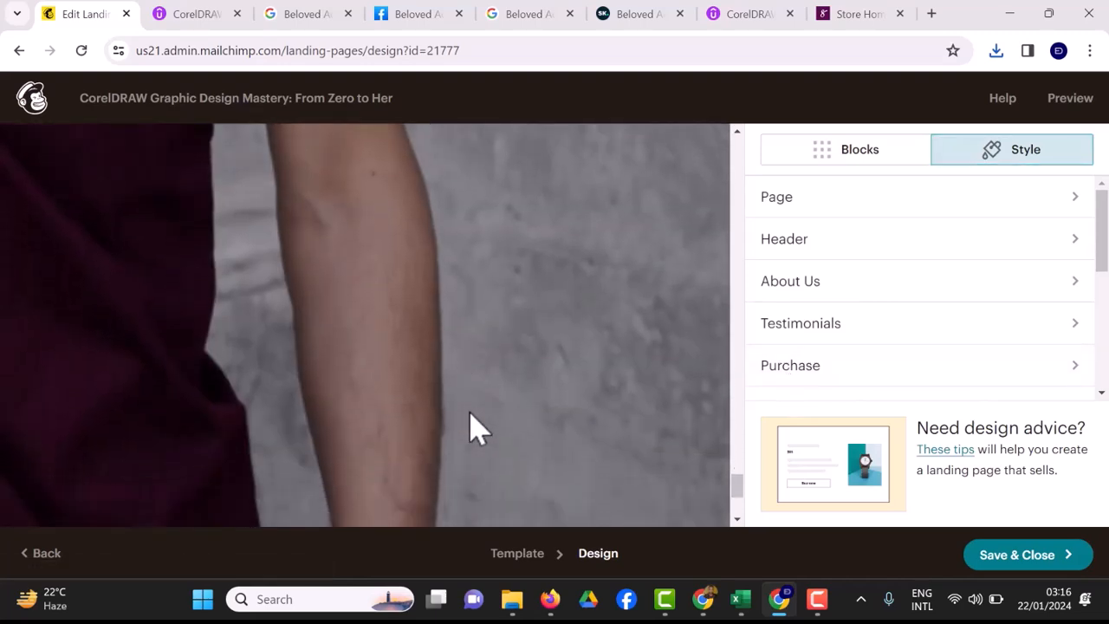
{"action": "scroll", "coordinate": [474, 426], "scroll_direction": "down", "scroll_amount": 2}
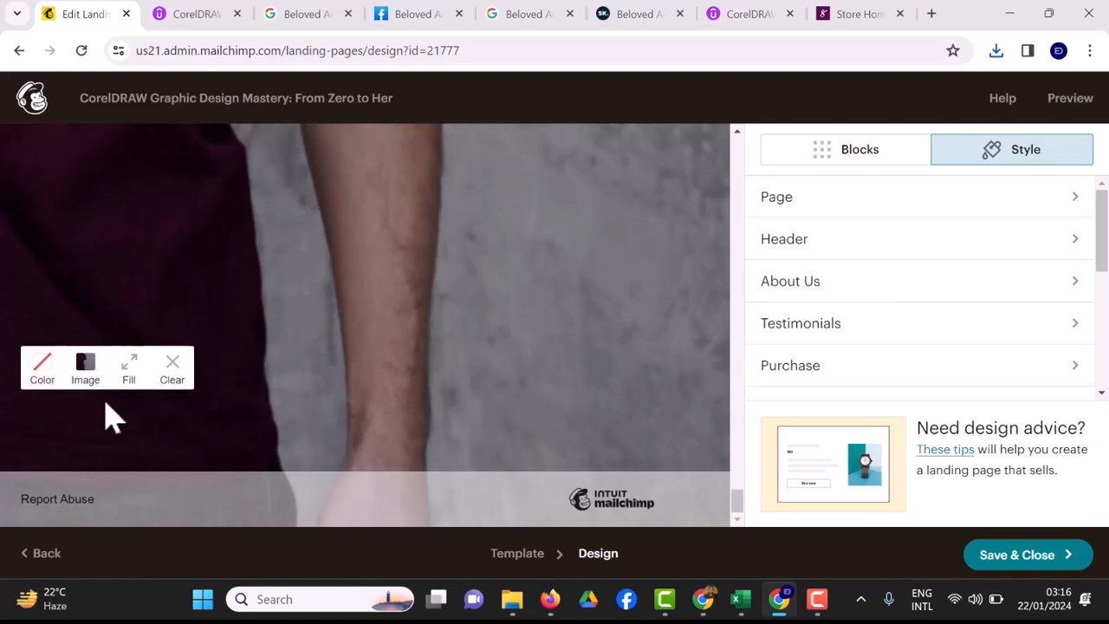
{"action": "left_click", "coordinate": [85, 369]}
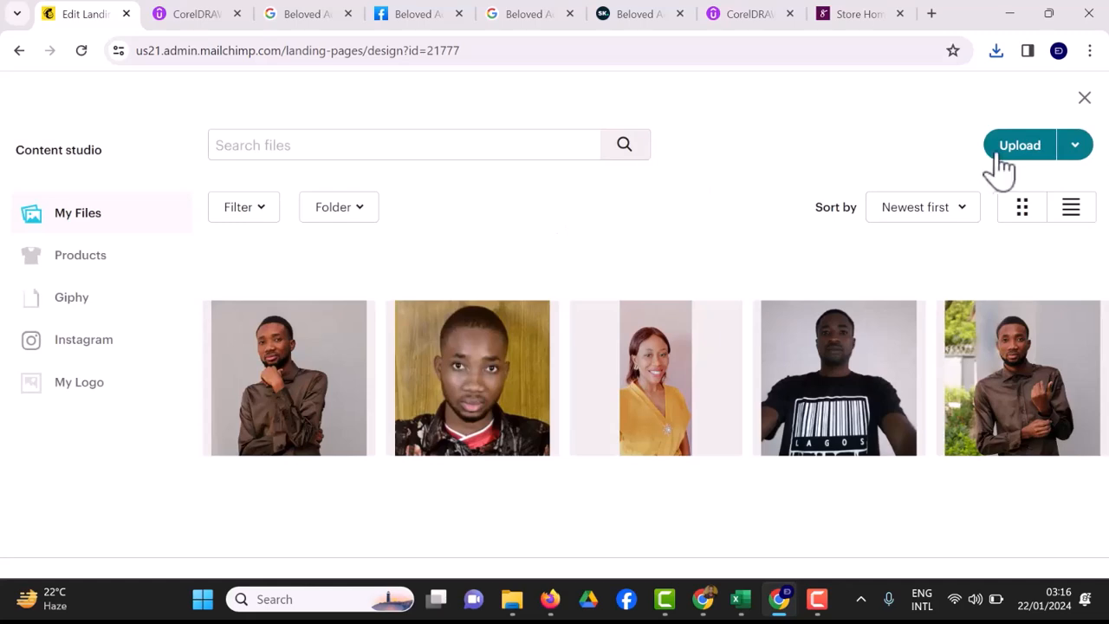
{"action": "left_click", "coordinate": [994, 161]}
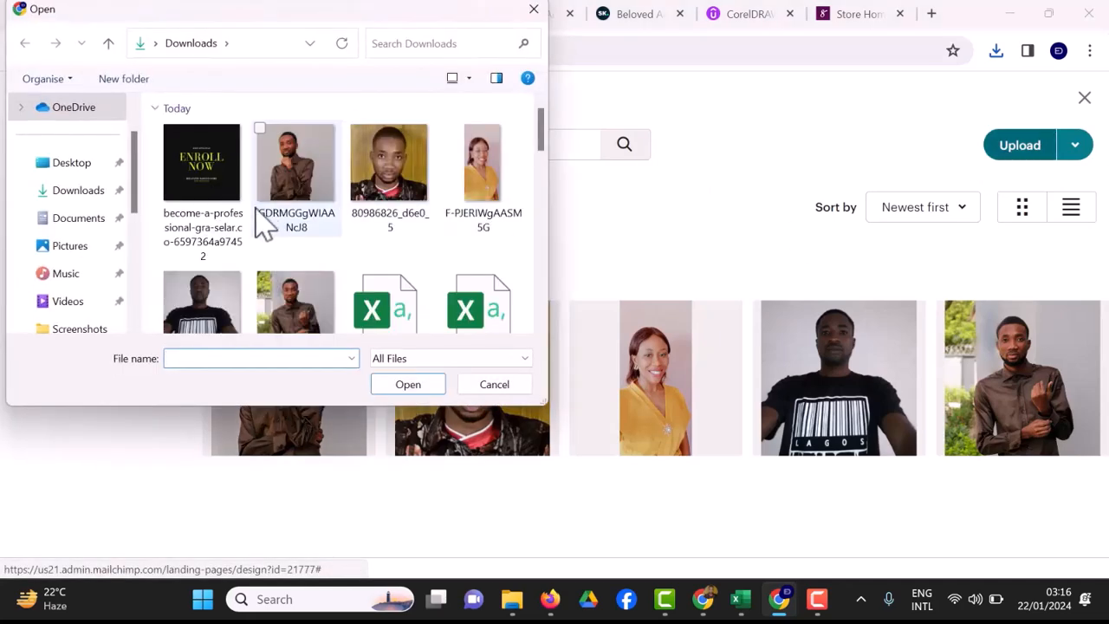
{"action": "left_click", "coordinate": [217, 207]}
{"action": "left_click", "coordinate": [412, 390]}
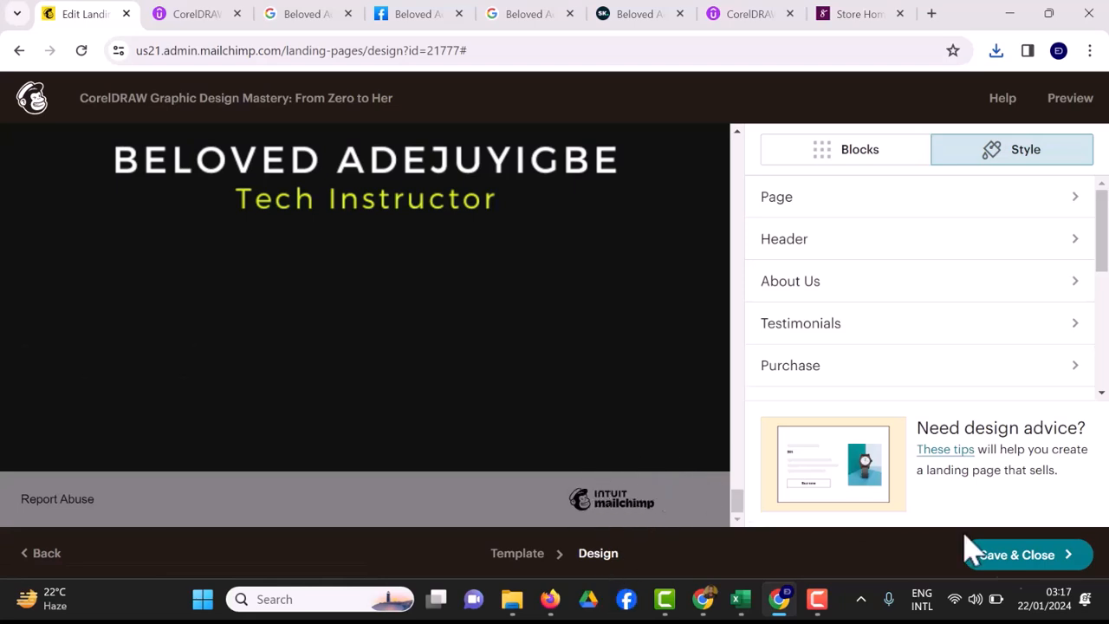
{"action": "scroll", "coordinate": [818, 513], "scroll_direction": "up", "scroll_amount": 5}
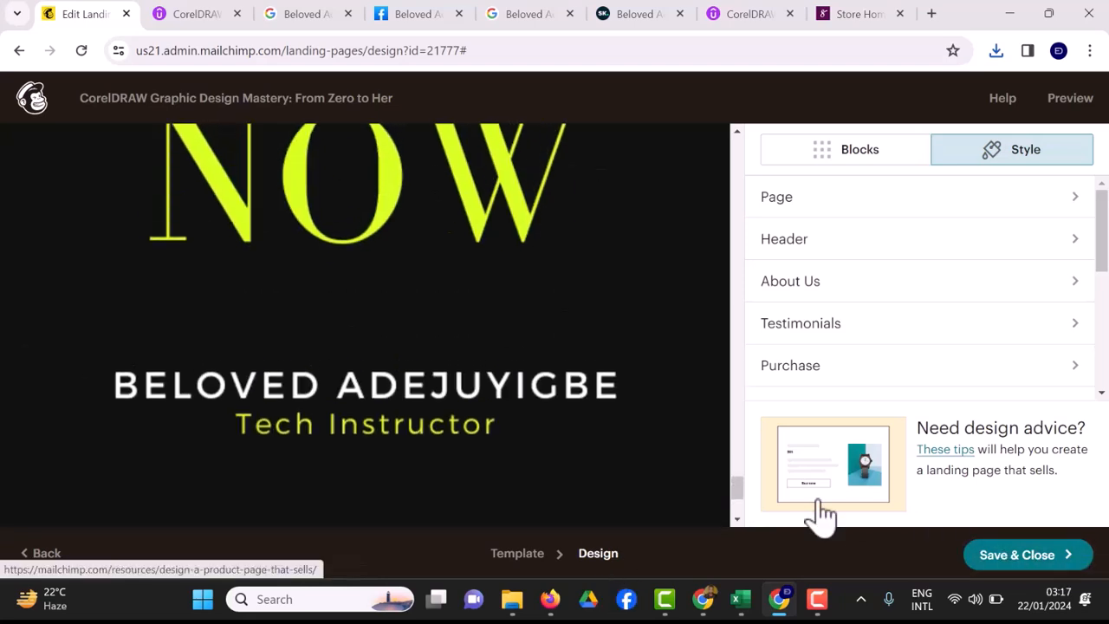
{"action": "scroll", "coordinate": [818, 513], "scroll_direction": "up", "scroll_amount": 5}
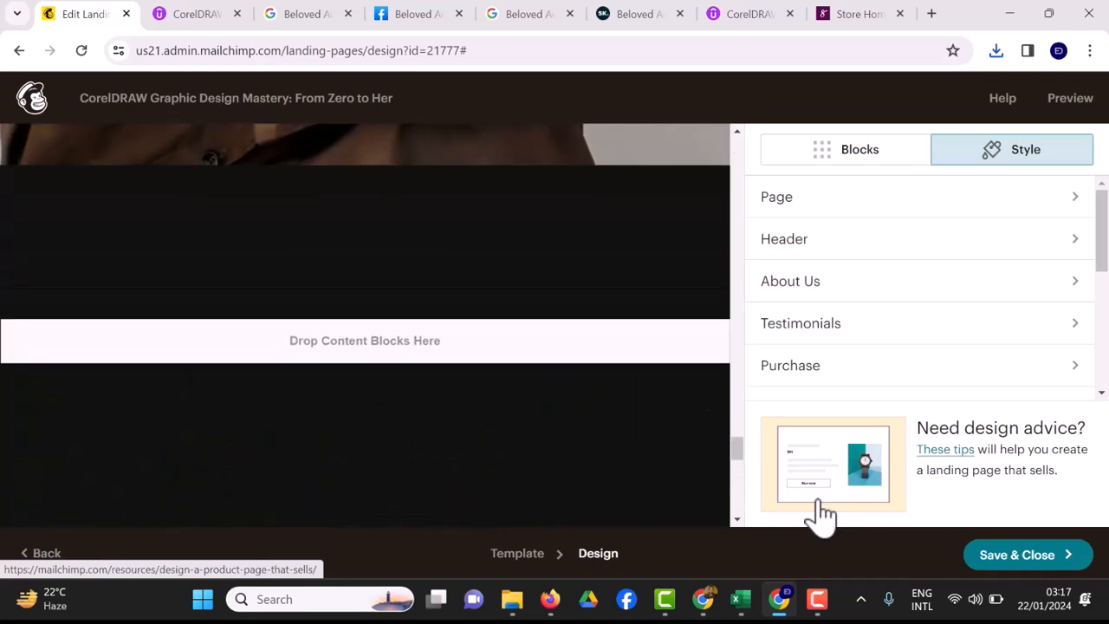
Preview the landing page on desktop from hero banner to footer, then switch to mobile view.
{"action": "left_click", "coordinate": [823, 156]}
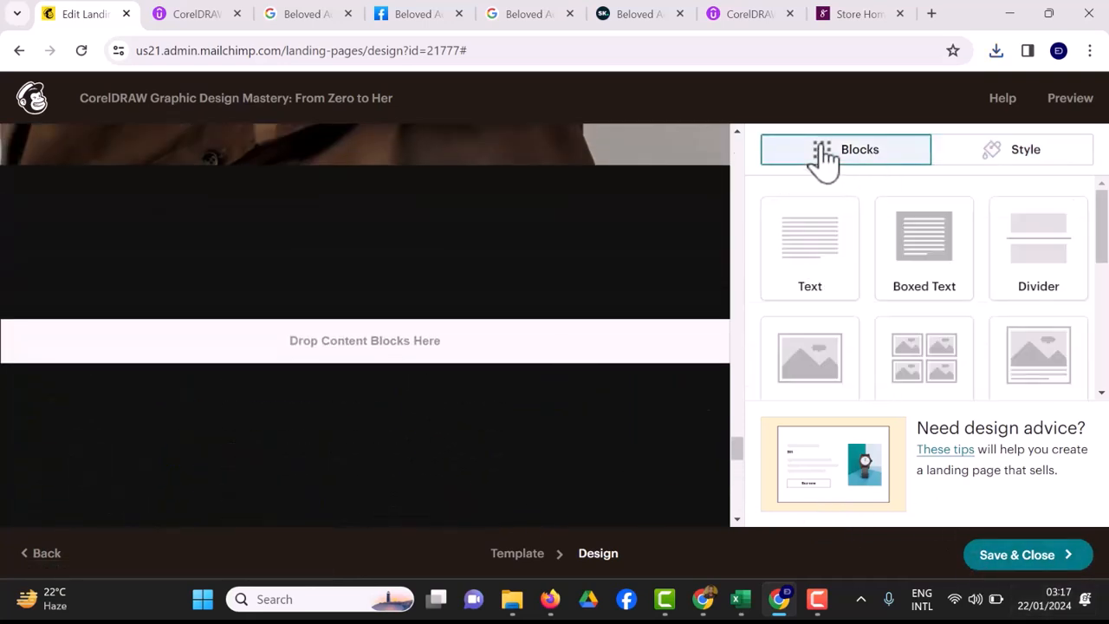
{"action": "left_click", "coordinate": [1070, 102]}
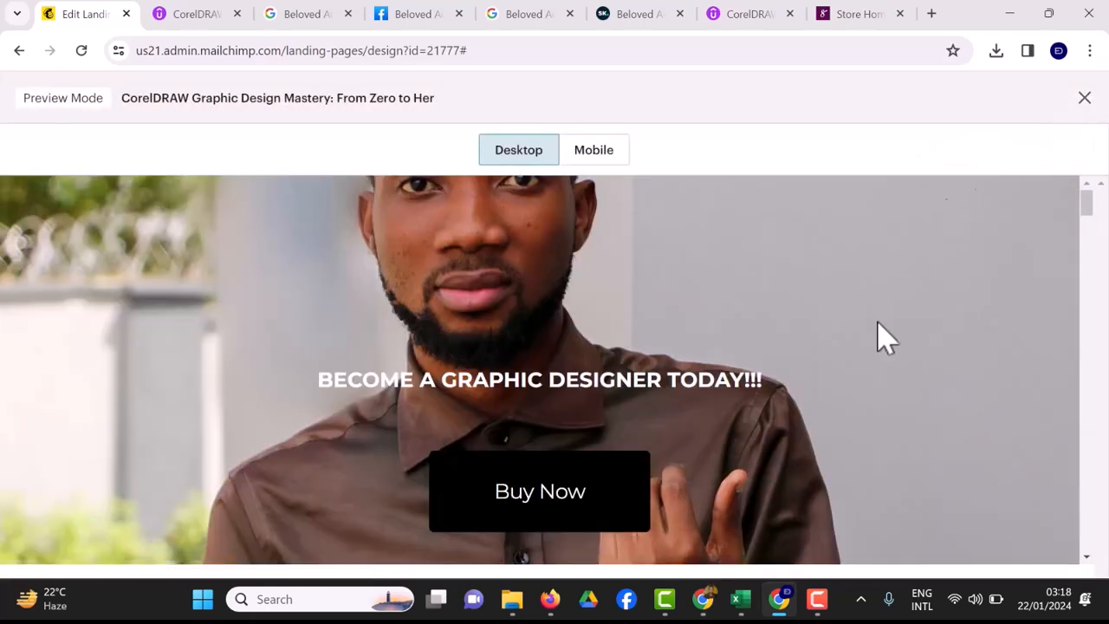
{"action": "scroll", "coordinate": [829, 372], "scroll_direction": "down", "scroll_amount": 5}
{"action": "scroll", "coordinate": [829, 372], "scroll_direction": "down", "scroll_amount": 7}
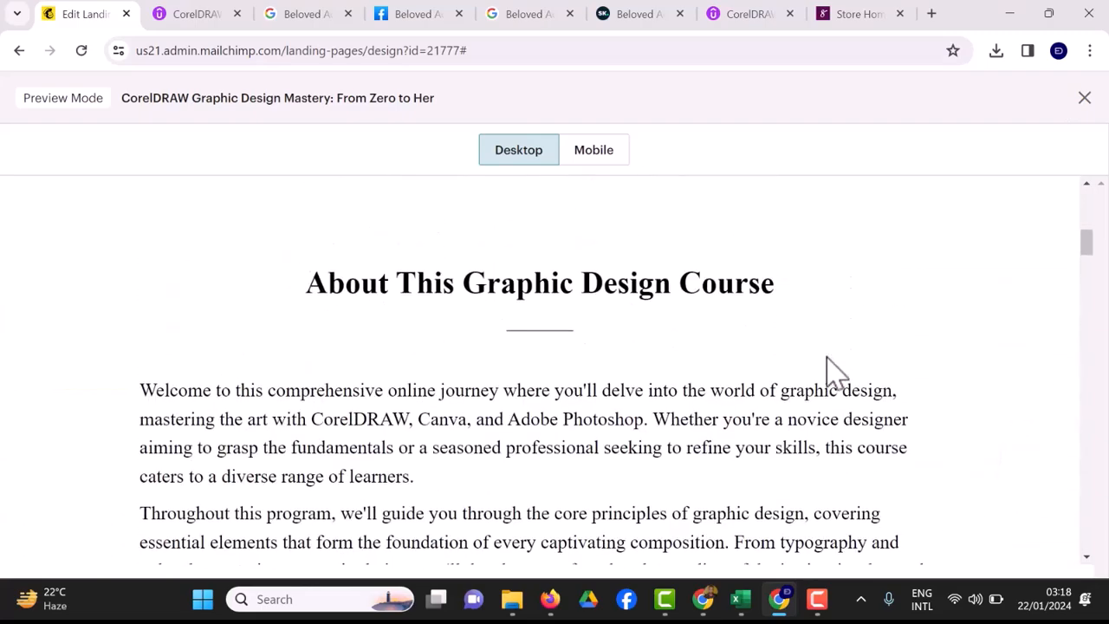
{"action": "scroll", "coordinate": [829, 371], "scroll_direction": "down", "scroll_amount": 8}
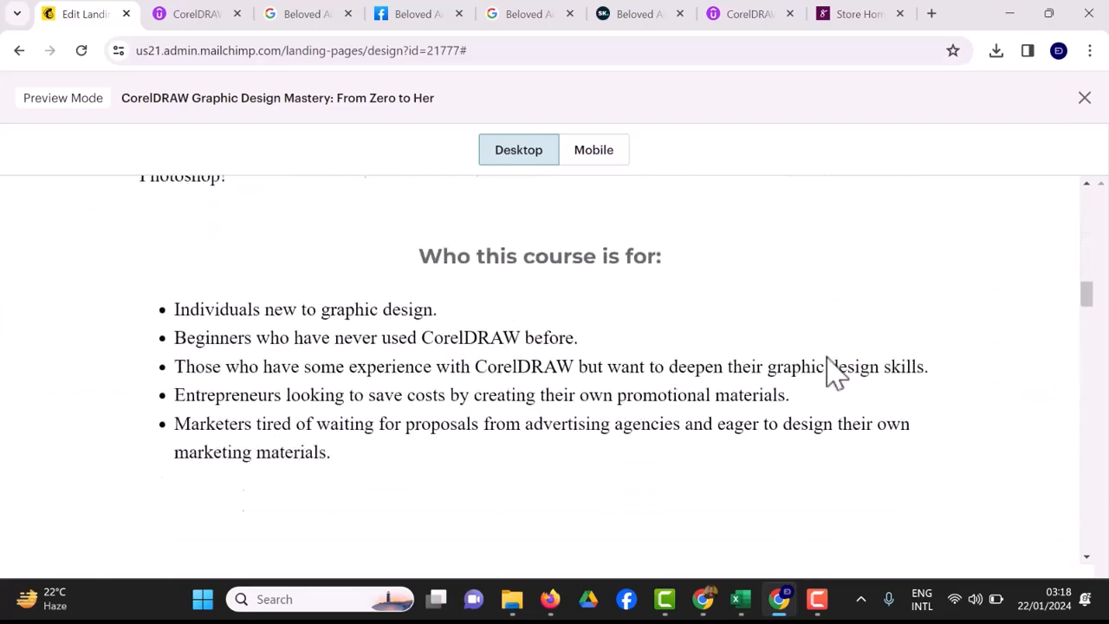
{"action": "scroll", "coordinate": [828, 359], "scroll_direction": "down", "scroll_amount": 8}
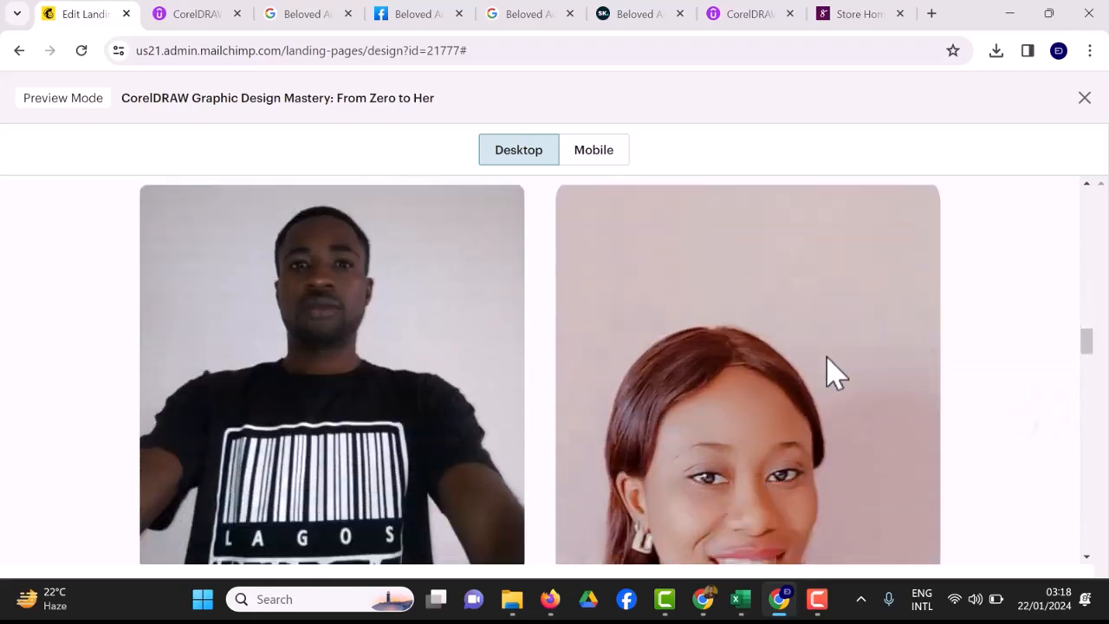
{"action": "scroll", "coordinate": [832, 373], "scroll_direction": "down", "scroll_amount": 10}
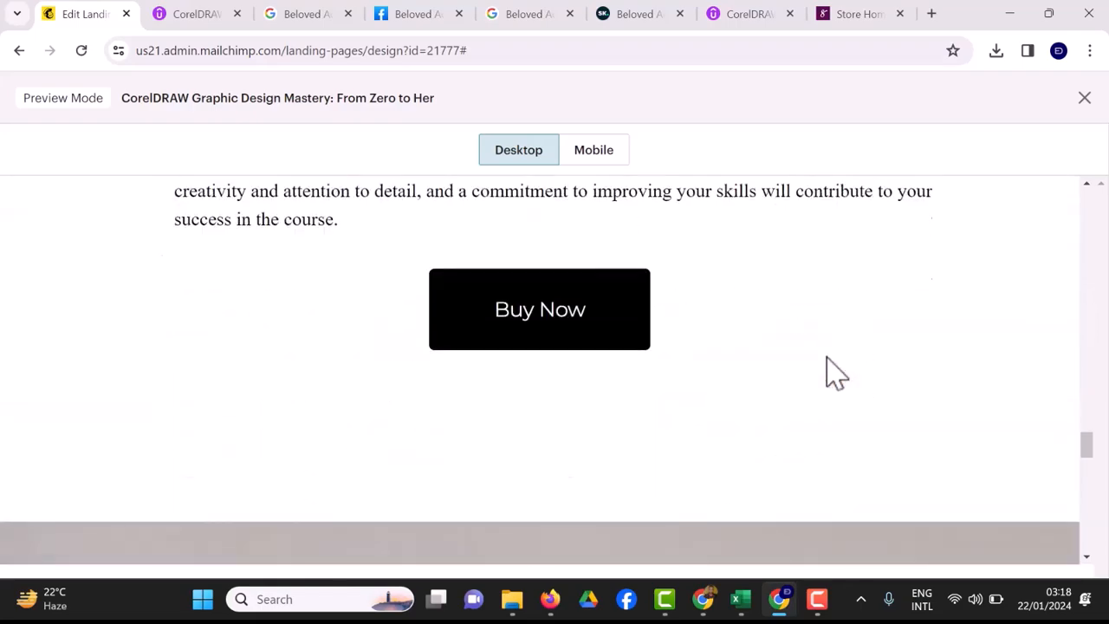
{"action": "scroll", "coordinate": [831, 373], "scroll_direction": "up", "scroll_amount": 1}
{"action": "scroll", "coordinate": [831, 373], "scroll_direction": "down", "scroll_amount": 1}
{"action": "scroll", "coordinate": [831, 372], "scroll_direction": "up", "scroll_amount": 1}
{"action": "scroll", "coordinate": [832, 373], "scroll_direction": "down", "scroll_amount": 1}
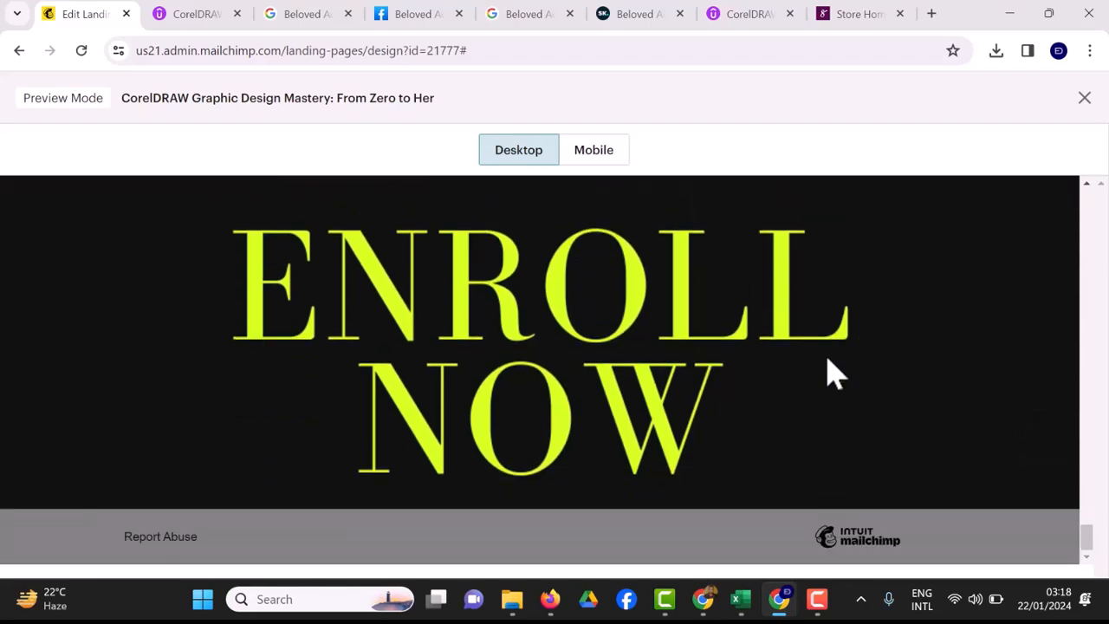
{"action": "scroll", "coordinate": [830, 371], "scroll_direction": "up", "scroll_amount": 6}
{"action": "scroll", "coordinate": [831, 372], "scroll_direction": "up", "scroll_amount": 10}
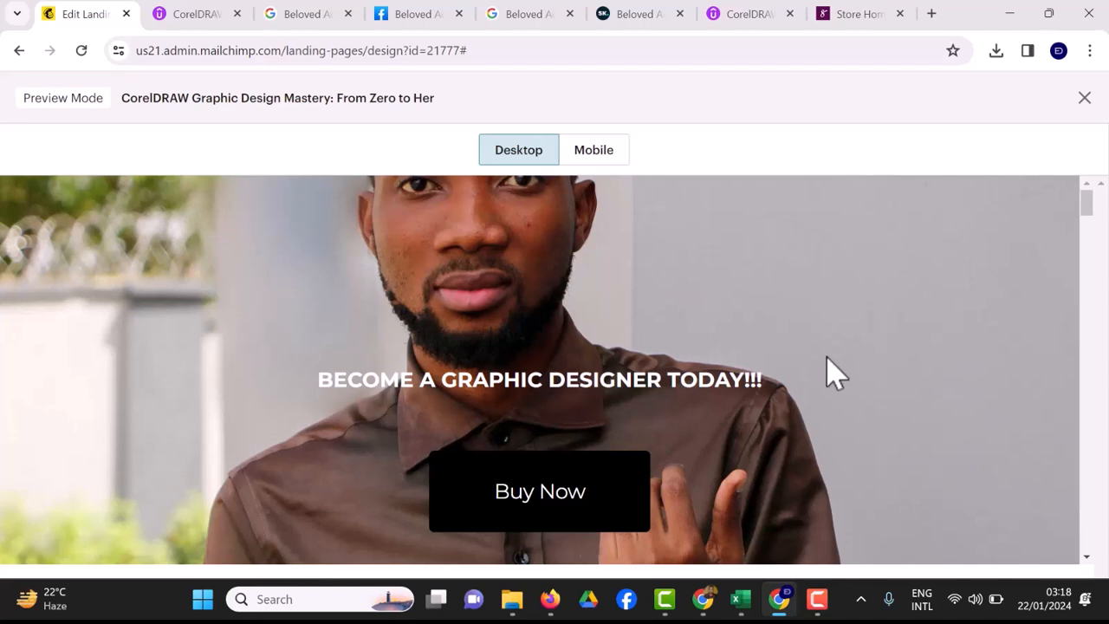
{"action": "left_click", "coordinate": [594, 149]}
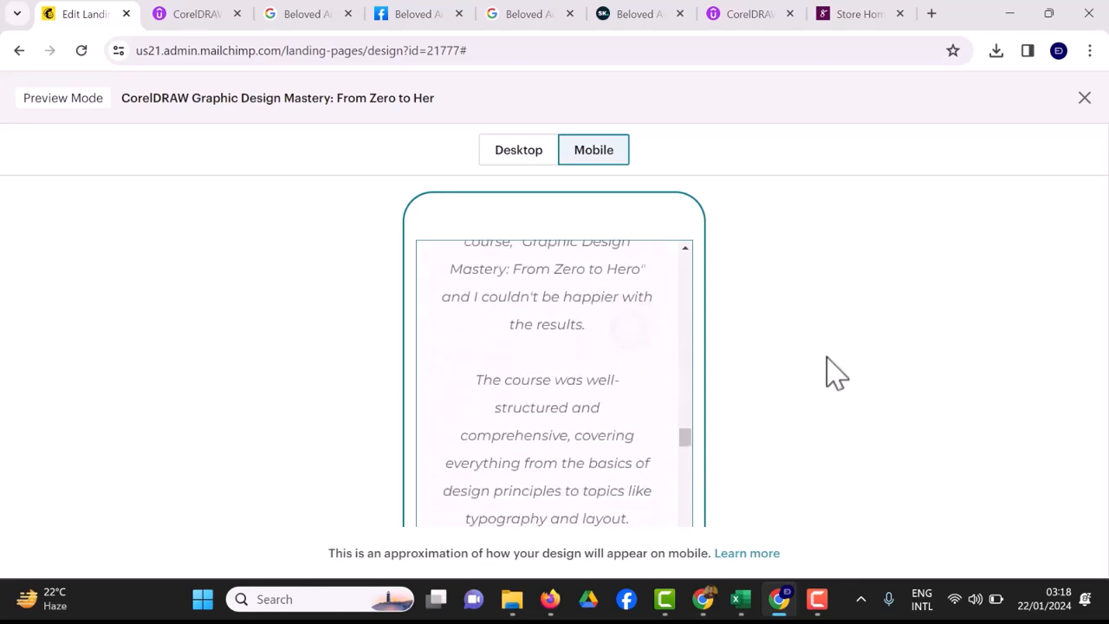
Scroll through the mobile preview down to the ENROLL NOW banner and back up.
{"action": "scroll", "coordinate": [826, 357], "scroll_direction": "down", "scroll_amount": 20}
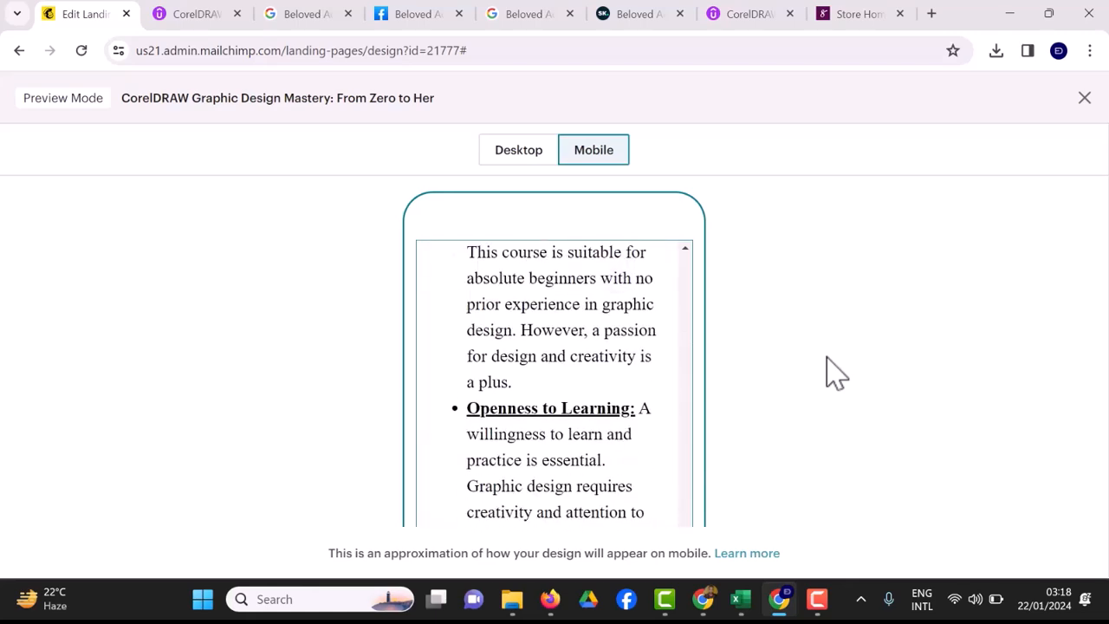
{"action": "scroll", "coordinate": [827, 357], "scroll_direction": "down", "scroll_amount": 8}
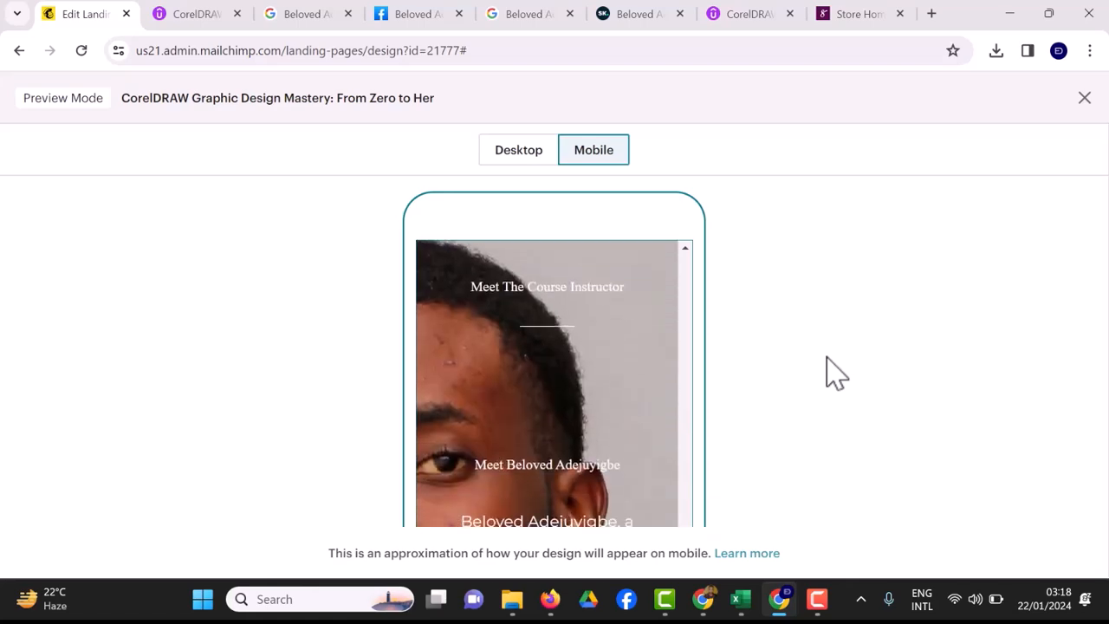
{"action": "scroll", "coordinate": [830, 372], "scroll_direction": "down", "scroll_amount": 10}
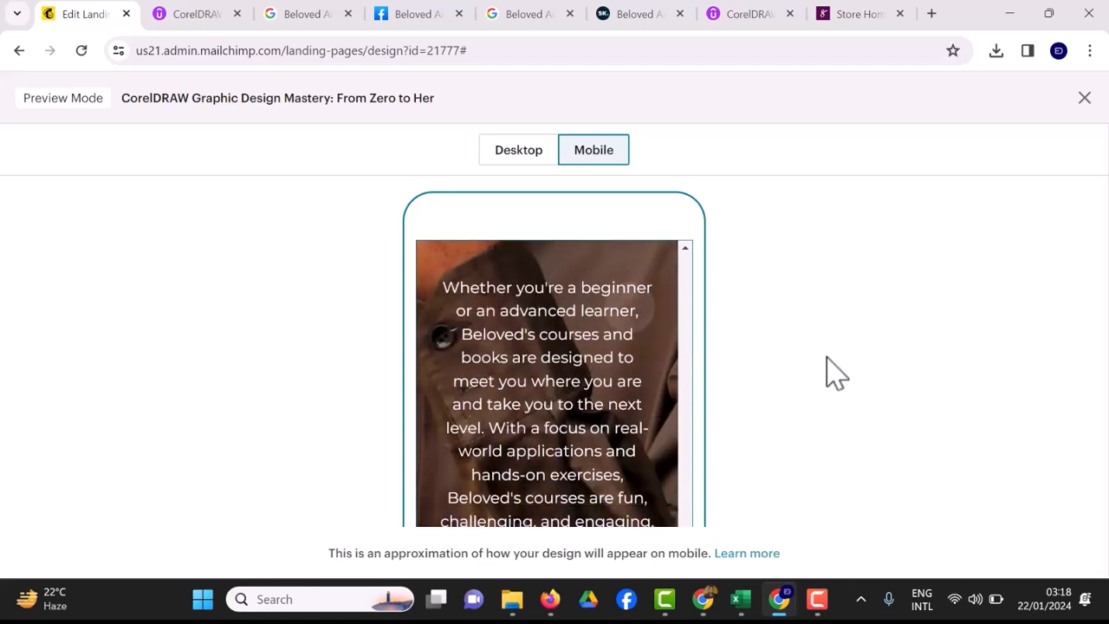
{"action": "scroll", "coordinate": [830, 373], "scroll_direction": "down", "scroll_amount": 9}
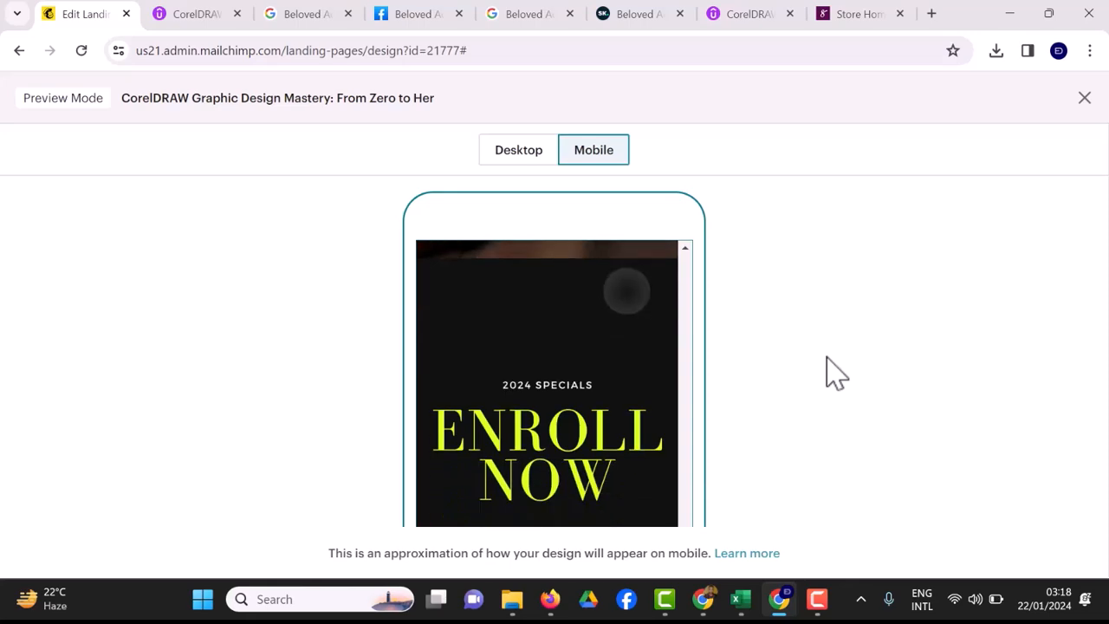
{"action": "scroll", "coordinate": [830, 373], "scroll_direction": "up", "scroll_amount": 12}
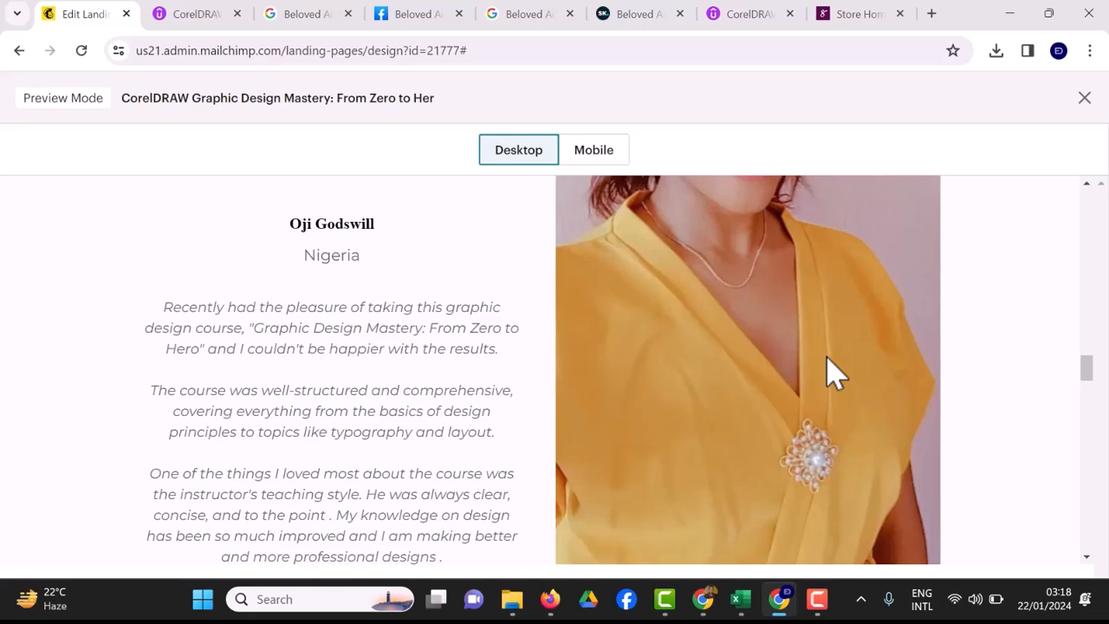
{"action": "scroll", "coordinate": [827, 373], "scroll_direction": "up", "scroll_amount": 15}
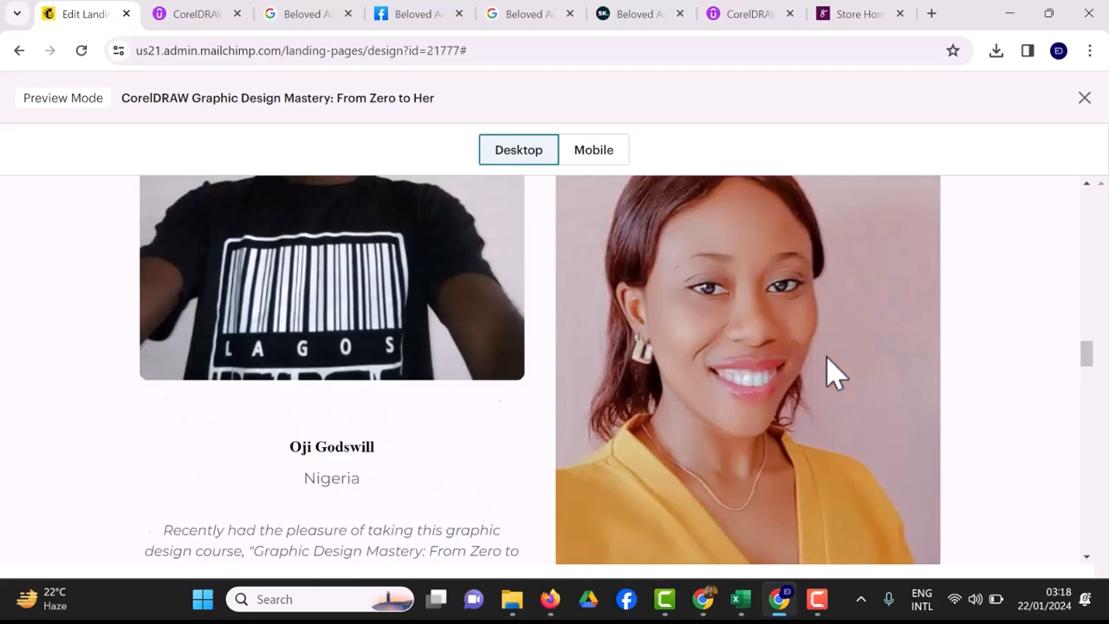